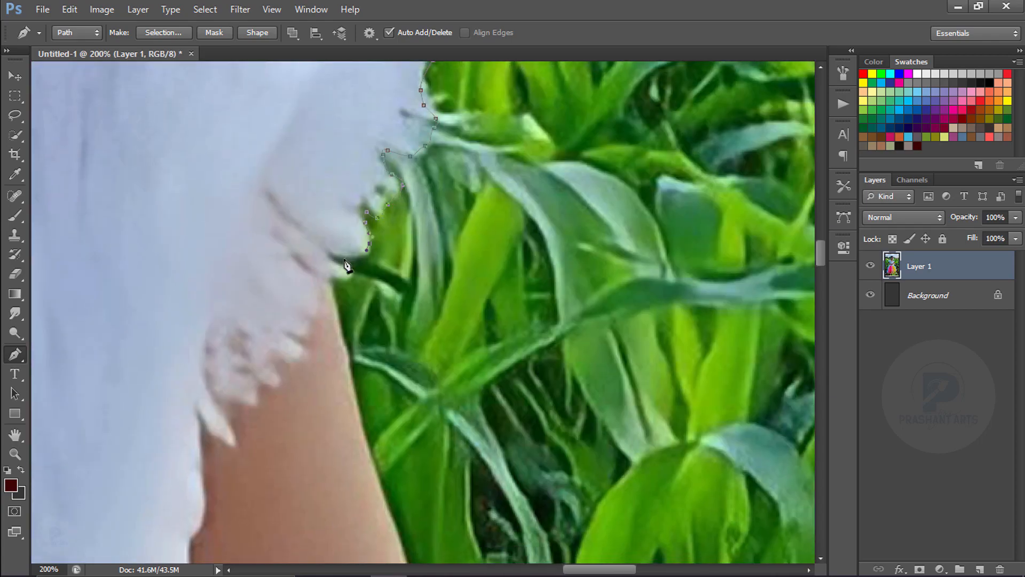
Step: Continue the pen path from the fur sleeve down the right arm, around the elbow and along the forearm's underside to the dress
{"action": "left_click_drag", "start_coordinate": [323, 351], "coordinate": [344, 404]}
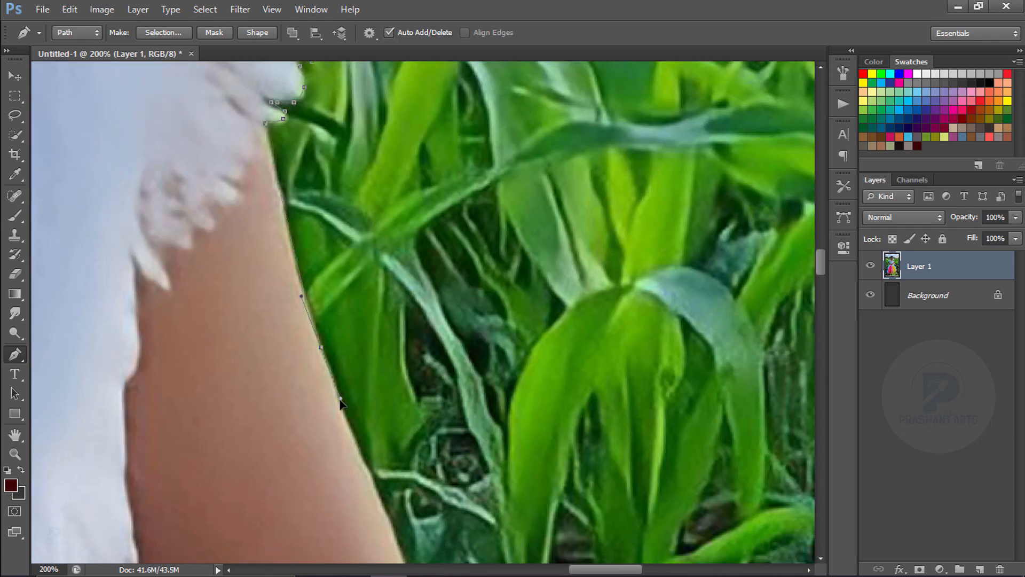
{"action": "left_click_drag", "start_coordinate": [335, 123], "coordinate": [340, 143]}
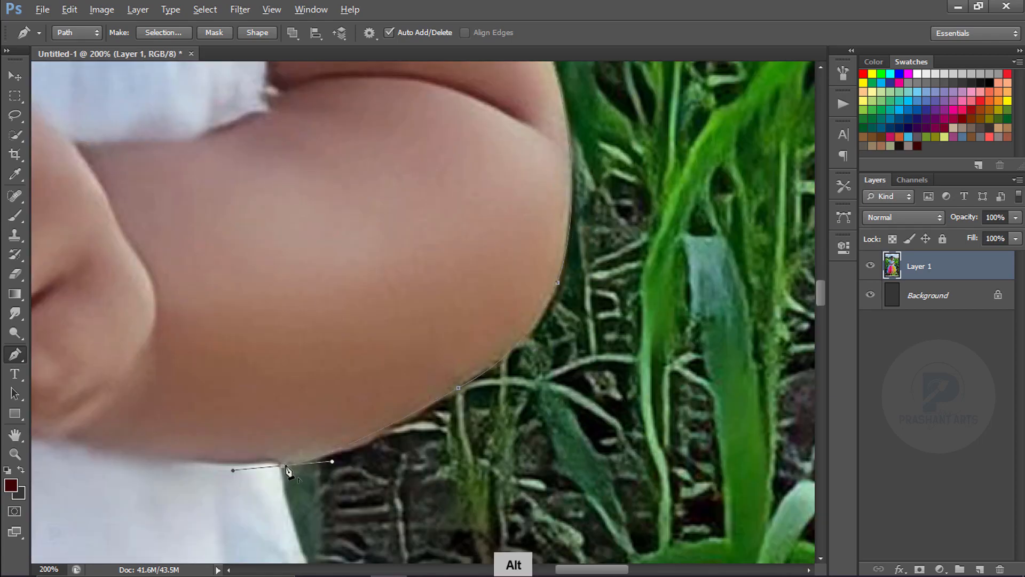
{"action": "left_click", "coordinate": [284, 466], "text": "alt"}
Step: Trace the path down the dress's right side from below the forearm along the upper outer edge of the skirt
{"action": "left_click_drag", "start_coordinate": [299, 480], "coordinate": [284, 205]}
{"action": "left_click_drag", "start_coordinate": [298, 331], "coordinate": [304, 372]}
{"action": "left_click_drag", "start_coordinate": [400, 480], "coordinate": [240, 224]}
{"action": "left_click_drag", "start_coordinate": [295, 273], "coordinate": [355, 323]}
{"action": "left_click_drag", "start_coordinate": [480, 480], "coordinate": [259, 207]}
{"action": "left_click_drag", "start_coordinate": [406, 443], "coordinate": [294, 214]}
{"action": "left_click_drag", "start_coordinate": [289, 331], "coordinate": [294, 375]}
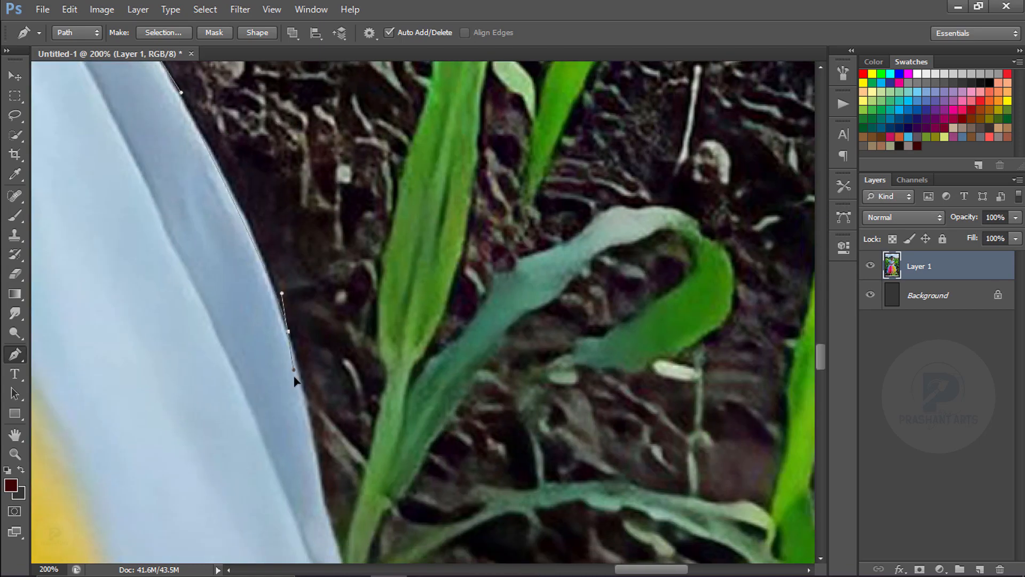
Step: Extend the path down the white tulle panel and around its lower corner to the yellow panel
{"action": "left_click_drag", "start_coordinate": [373, 470], "coordinate": [299, 213]}
{"action": "left_click_drag", "start_coordinate": [313, 368], "coordinate": [332, 400]}
{"action": "left_click_drag", "start_coordinate": [427, 427], "coordinate": [313, 200]}
{"action": "left_click_drag", "start_coordinate": [275, 344], "coordinate": [299, 421]}
{"action": "left_click_drag", "start_coordinate": [318, 481], "coordinate": [384, 85]}
{"action": "left_click_drag", "start_coordinate": [258, 352], "coordinate": [245, 383]}
{"action": "left_click", "coordinate": [213, 398]}
{"action": "scroll", "coordinate": [217, 405], "scroll_direction": "down", "scroll_amount": 2}
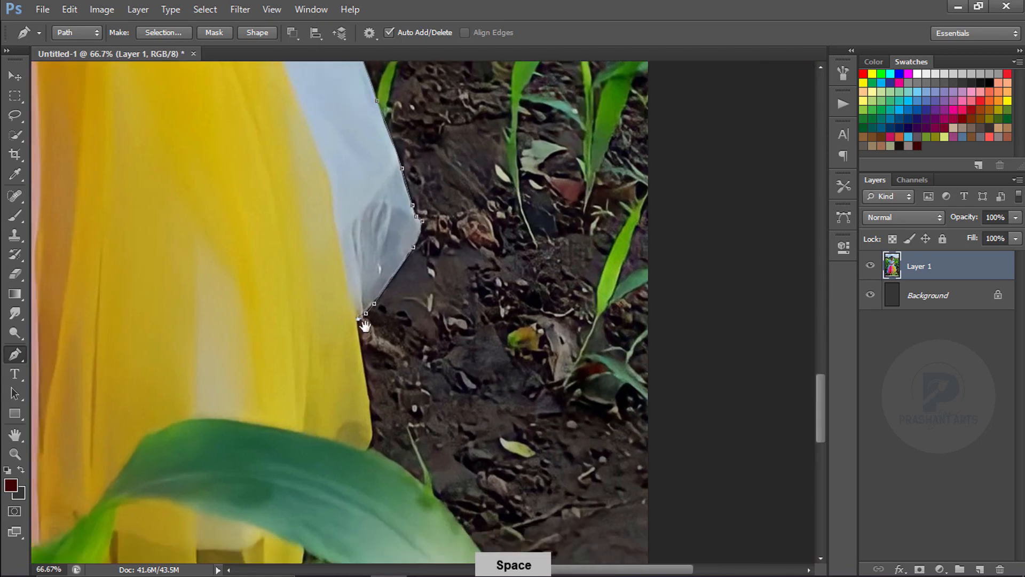
Step: Trace the path down the yellow panel's edge and along the hem across the leaves to the middle of the skirt
{"action": "left_click_drag", "start_coordinate": [365, 325], "coordinate": [396, 109]}
{"action": "left_click_drag", "start_coordinate": [320, 454], "coordinate": [413, 289]}
{"action": "left_click", "coordinate": [400, 306]}
{"action": "left_click", "coordinate": [333, 273]}
{"action": "left_click_drag", "start_coordinate": [212, 254], "coordinate": [418, 233]}
{"action": "left_click", "coordinate": [190, 273]}
{"action": "left_click", "coordinate": [134, 212]}
{"action": "left_click_drag", "start_coordinate": [116, 214], "coordinate": [466, 235]}
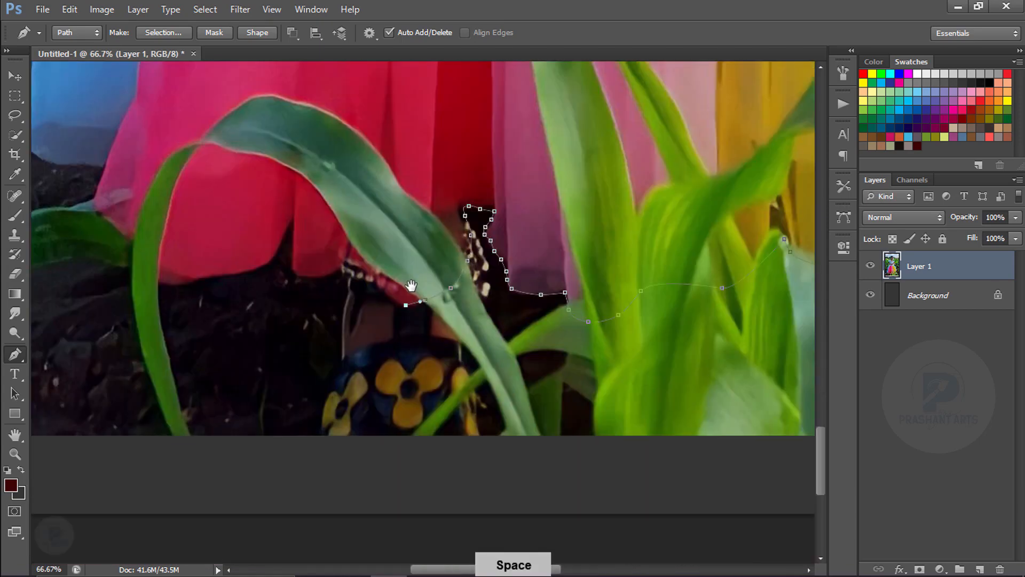
Step: Continue the path along the red and pink hem and up around the lower corner of the blue panel
{"action": "left_click", "coordinate": [343, 268]}
{"action": "left_click", "coordinate": [292, 224]}
{"action": "left_click", "coordinate": [132, 237]}
{"action": "mouse_move", "coordinate": [105, 174]}
{"action": "left_mouse_down"}
{"action": "mouse_move", "coordinate": [139, 346]}
{"action": "mouse_move", "coordinate": [379, 298]}
{"action": "left_mouse_up"}
{"action": "left_click", "coordinate": [301, 279]}
{"action": "left_click_drag", "start_coordinate": [298, 294], "coordinate": [305, 263]}
{"action": "left_click_drag", "start_coordinate": [350, 126], "coordinate": [345, 288]}
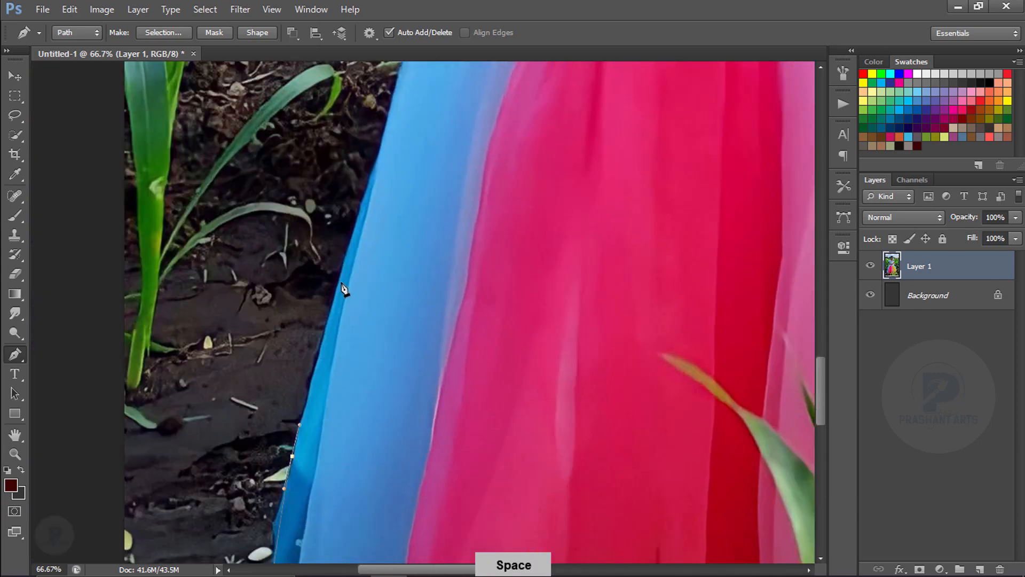
Step: Trace the path up the skirt's left edge, past the fur waist and around the left elbow to complete the girl's outline
{"action": "left_click_drag", "start_coordinate": [363, 199], "coordinate": [379, 154]}
{"action": "left_click_drag", "start_coordinate": [406, 86], "coordinate": [368, 298]}
{"action": "left_click_drag", "start_coordinate": [393, 201], "coordinate": [284, 412]}
{"action": "left_click_drag", "start_coordinate": [371, 291], "coordinate": [407, 251]}
{"action": "key", "text": "ctrl+plus"}
{"action": "left_click_drag", "start_coordinate": [437, 160], "coordinate": [515, 453]}
{"action": "left_click", "coordinate": [546, 373]}
{"action": "mouse_move", "coordinate": [414, 281]}
{"action": "left_mouse_down"}
{"action": "mouse_move", "coordinate": [420, 227]}
{"action": "mouse_move", "coordinate": [411, 239]}
{"action": "left_mouse_up"}
{"action": "left_click", "coordinate": [404, 178]}
Step: Turn the path into a selection, feather it by 2 pixels and copy the girl to a new layer
{"action": "key", "text": "ctrl+Return"}
{"action": "key", "text": "shift+F6"}
{"action": "type", "text": "2"}
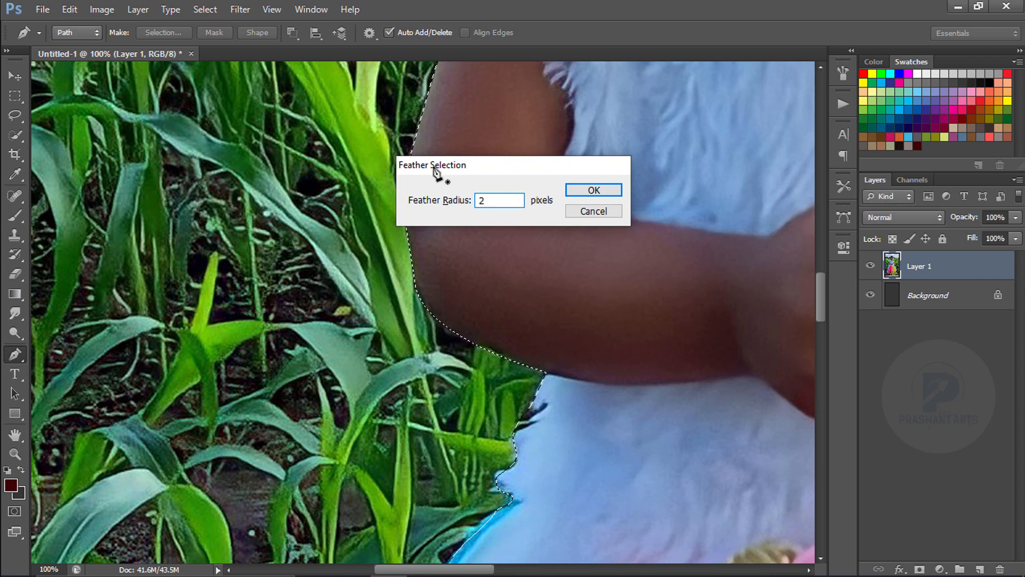
{"action": "key", "text": "Return"}
{"action": "key", "text": "ctrl+j"}
Step: Delete the original photo layer, keeping the cutout over the plain dark background
{"action": "left_click", "coordinate": [934, 294]}
{"action": "key", "text": "Delete"}
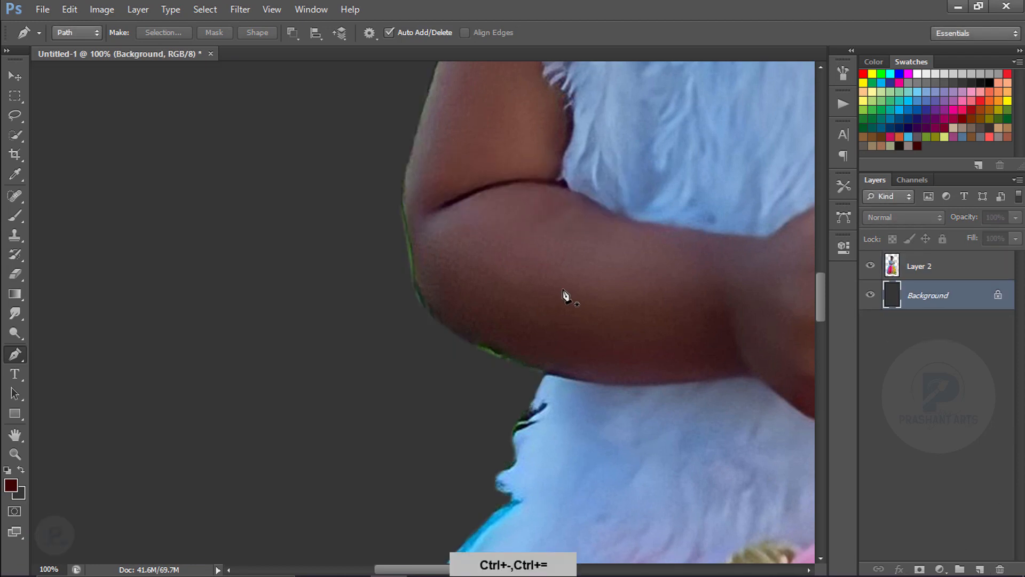
{"action": "key", "text": "ctrl+minus"}
{"action": "key", "text": "ctrl+minus"}
{"action": "key", "text": "ctrl+minus"}
{"action": "key", "text": "ctrl+minus"}
{"action": "key", "text": "ctrl+minus"}
{"action": "key", "text": "ctrl+minus"}
{"action": "left_click", "coordinate": [10, 77]}
{"action": "key", "text": "ctrl+plus"}
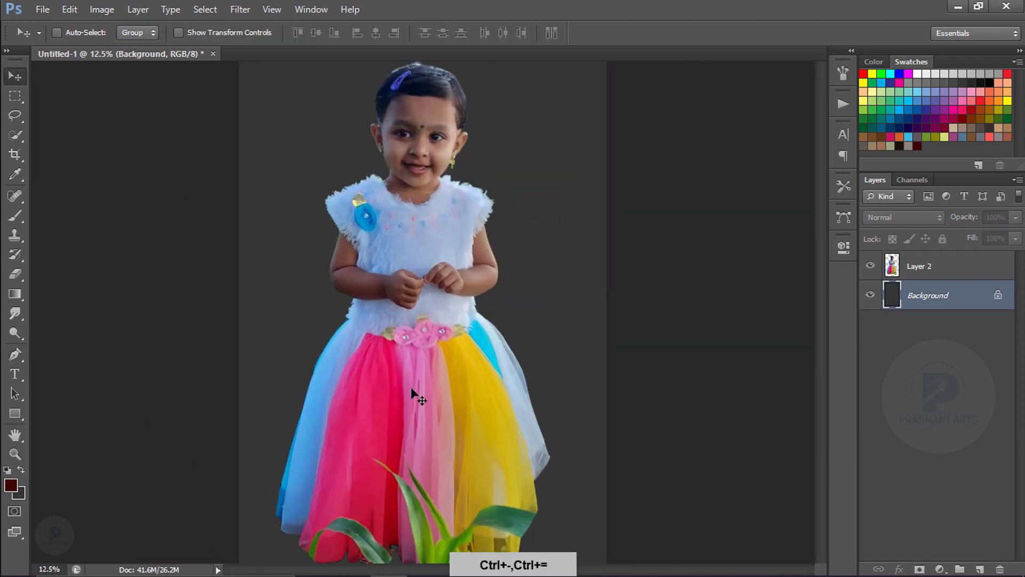
Step: Lasso the curved leaf covering the red part of the hem and replace it on Layer 2 with a Content-Aware fill
{"action": "left_click", "coordinate": [15, 115]}
{"action": "key", "text": "ctrl+minus"}
{"action": "key", "text": "space"}
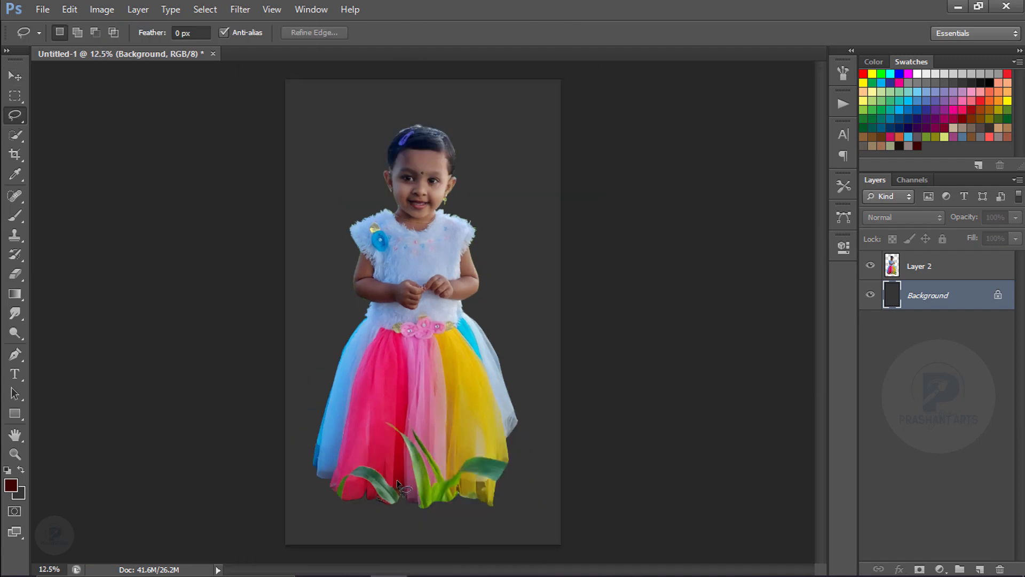
{"action": "left_click_drag", "start_coordinate": [385, 523], "coordinate": [411, 503]}
{"action": "key", "text": "shift+BackSpace"}
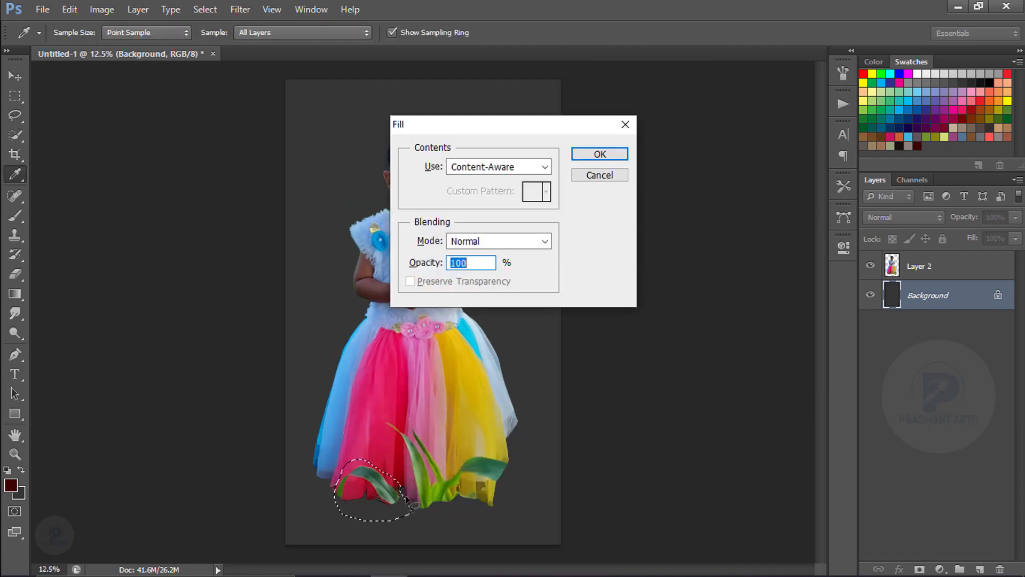
{"action": "key", "text": "Escape"}
{"action": "left_click", "coordinate": [906, 263]}
{"action": "key", "text": "shift+BackSpace"}
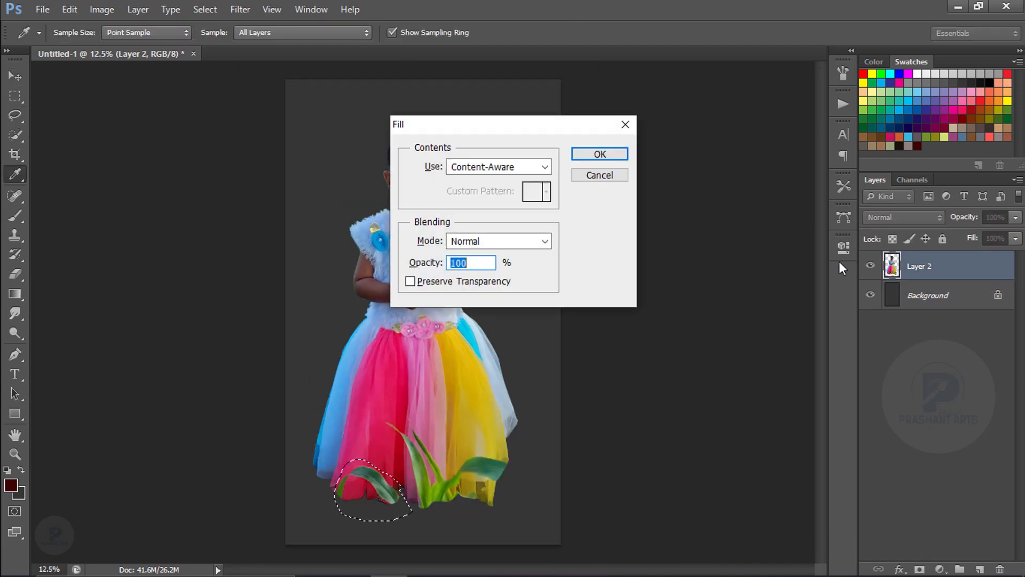
{"action": "key", "text": "Return"}
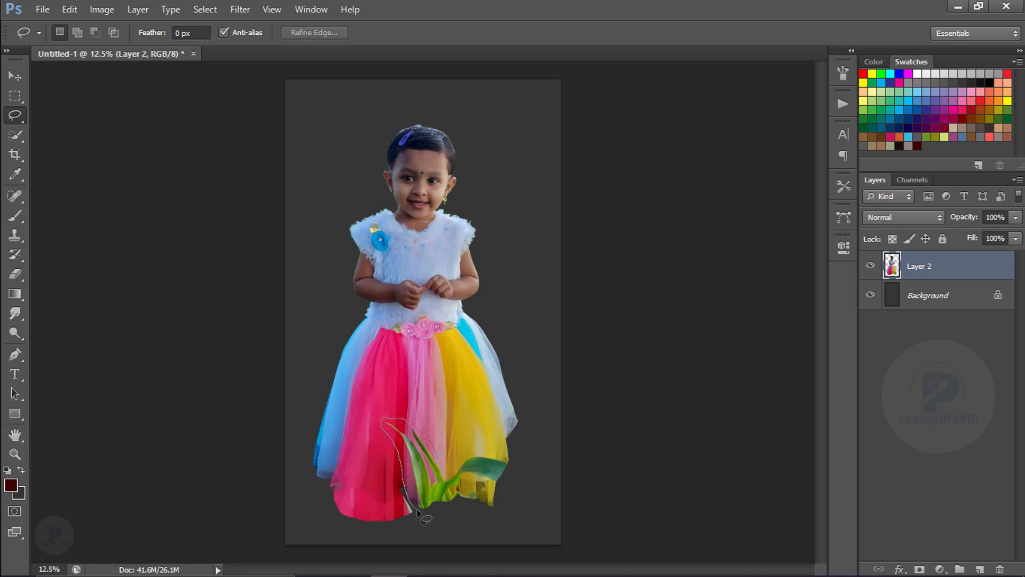
Step: Lasso the remaining leaves over the pink and yellow panels, replace them with a Content-Aware fill and deselect
{"action": "left_click_drag", "start_coordinate": [462, 458], "coordinate": [460, 461]}
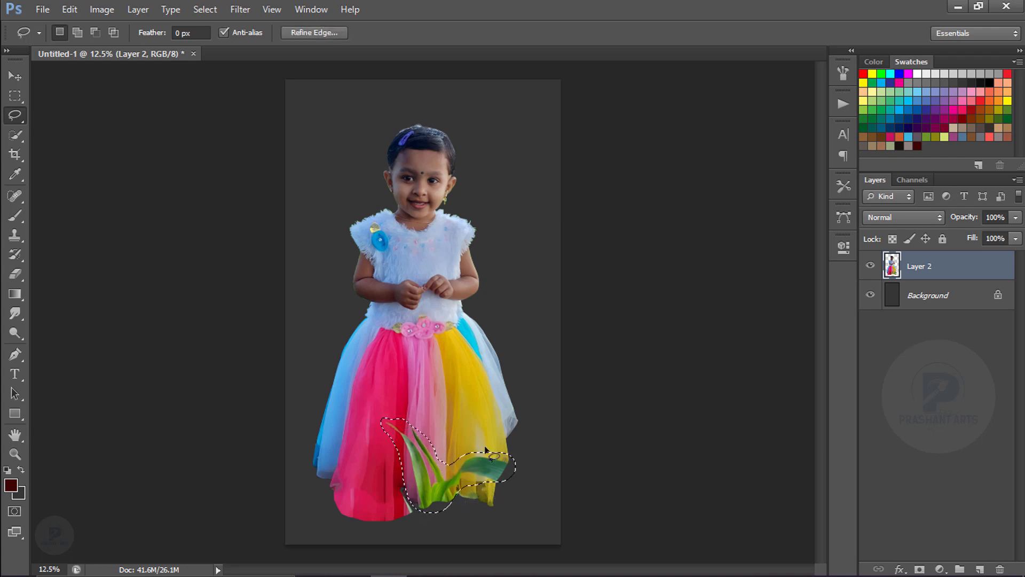
{"action": "key", "text": "shift+F5"}
{"action": "key", "text": "Return"}
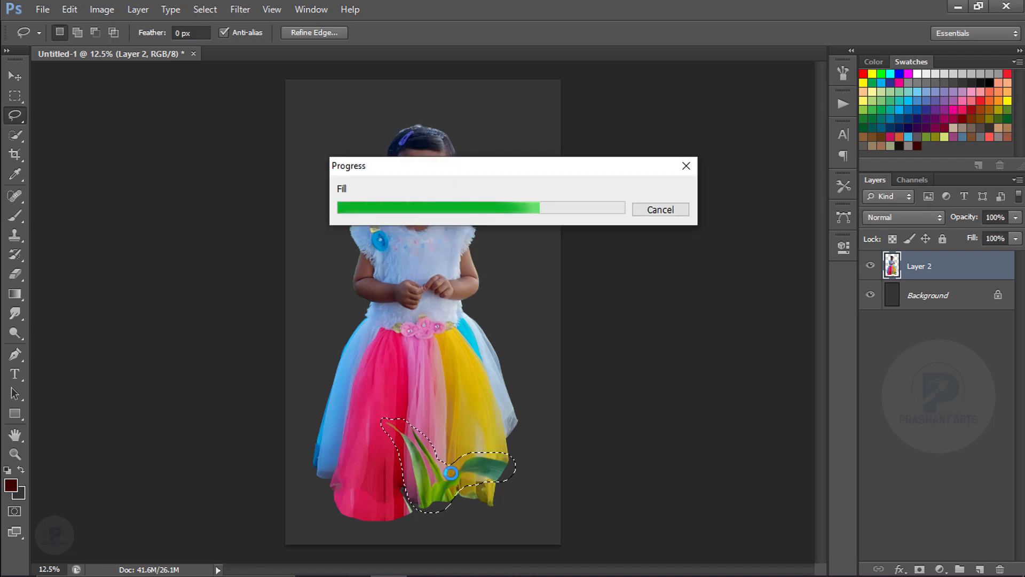
{"action": "key", "text": "ctrl+d"}
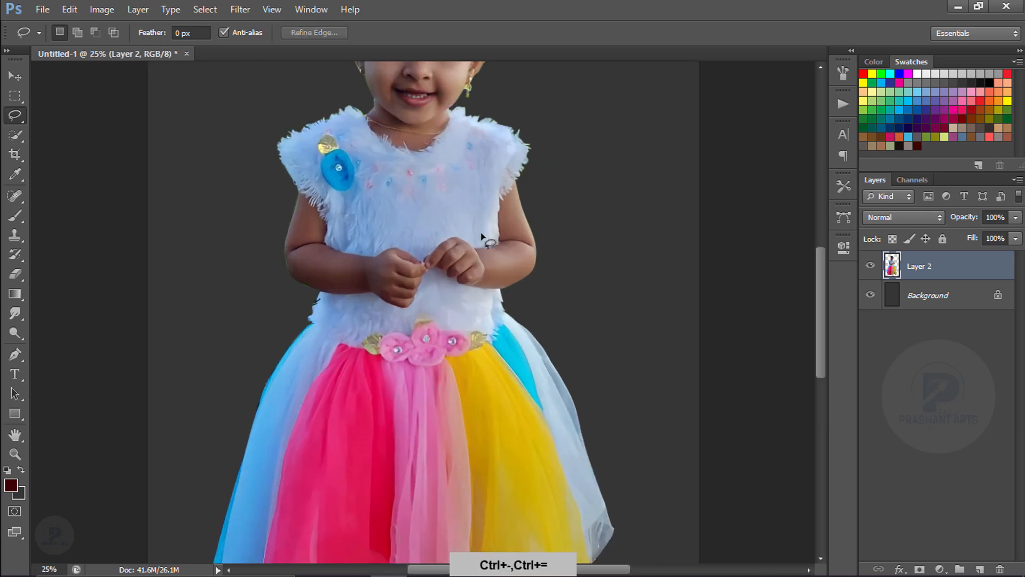
Step: Start a pen path at the left side of the neck and trace the boundary between skin and fur neckline
{"action": "key", "text": "ctrl+minus"}
{"action": "key", "text": "p"}
{"action": "key", "text": "ctrl+equal"}
{"action": "key", "text": "ctrl+equal"}
{"action": "key", "text": "ctrl+equal"}
{"action": "key", "text": "ctrl+equal"}
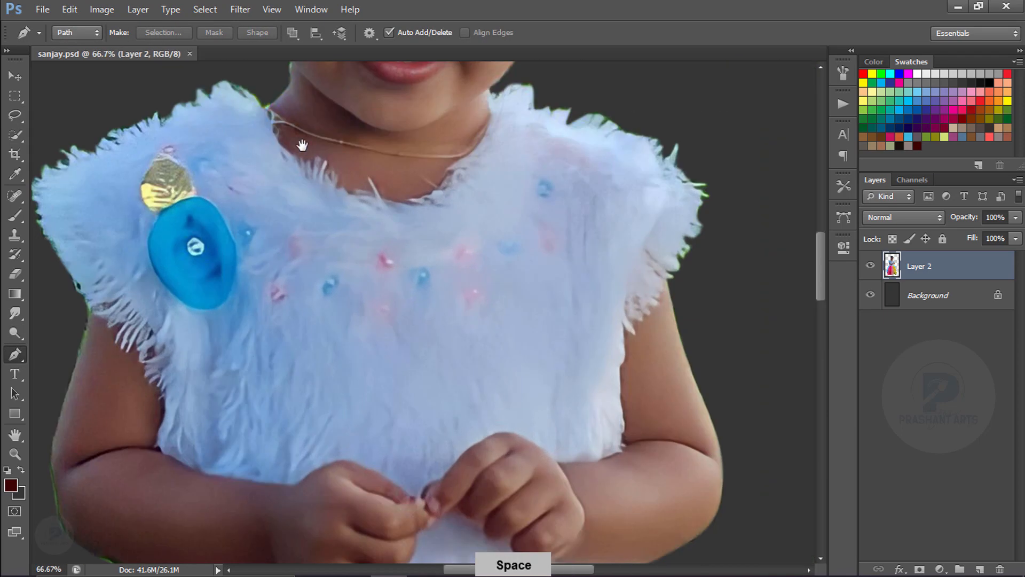
{"action": "left_click_drag", "start_coordinate": [302, 145], "coordinate": [297, 282]}
{"action": "key", "text": "ctrl+equal"}
{"action": "key", "text": "ctrl+equal"}
{"action": "left_click_drag", "start_coordinate": [151, 204], "coordinate": [370, 309]}
{"action": "left_click", "coordinate": [149, 190]}
{"action": "left_click_drag", "start_coordinate": [173, 263], "coordinate": [179, 293]}
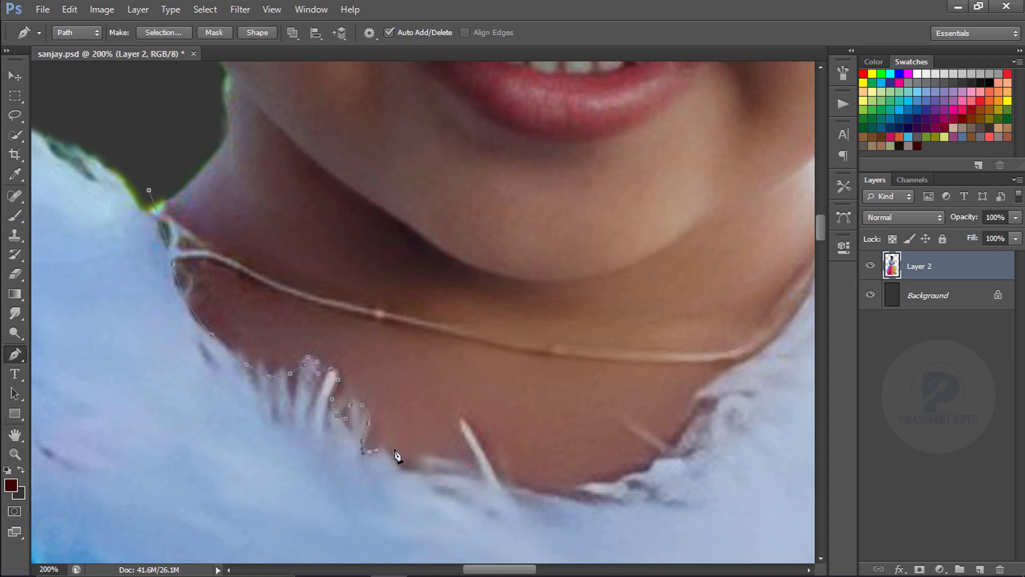
{"action": "left_click_drag", "start_coordinate": [387, 448], "coordinate": [395, 454]}
{"action": "left_click_drag", "start_coordinate": [412, 466], "coordinate": [421, 468]}
{"action": "left_click_drag", "start_coordinate": [427, 465], "coordinate": [207, 369]}
Step: Continue the path around the outside of the right shoulder and along the sleeve's fur fringe over the arm
{"action": "key", "text": "ctrl+minus"}
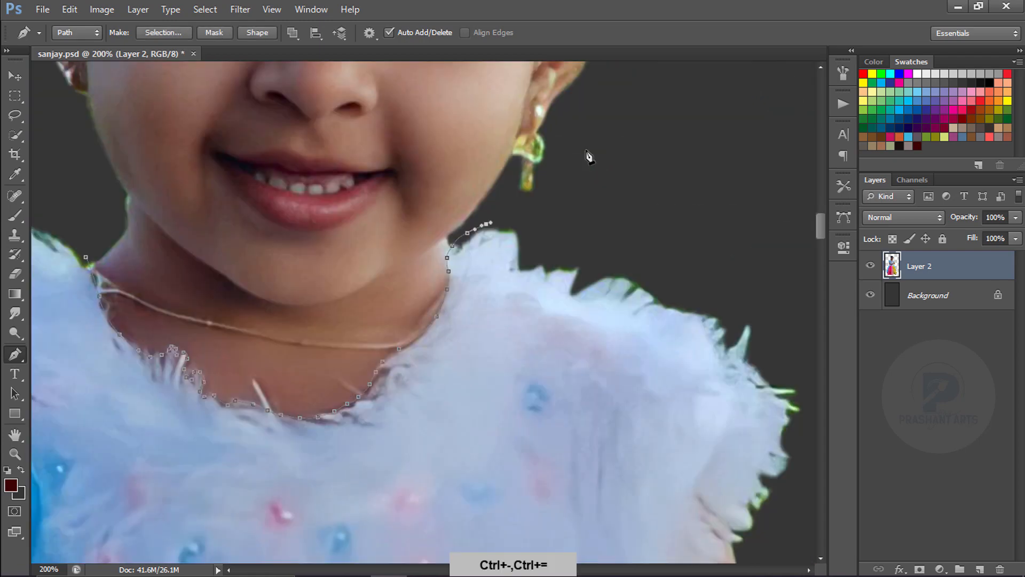
{"action": "left_click_drag", "start_coordinate": [646, 427], "coordinate": [343, 208]}
{"action": "key", "text": "ctrl+equal"}
{"action": "left_click", "coordinate": [394, 249]}
{"action": "left_click", "coordinate": [356, 243]}
{"action": "left_click", "coordinate": [343, 281]}
{"action": "left_click", "coordinate": [336, 318]}
{"action": "left_click_drag", "start_coordinate": [323, 326], "coordinate": [312, 327]}
{"action": "left_click", "coordinate": [236, 469]}
Step: Trace the bodice's edge down beside the right arm and along the top of the forearm toward the hand
{"action": "left_click_drag", "start_coordinate": [235, 512], "coordinate": [315, 138]}
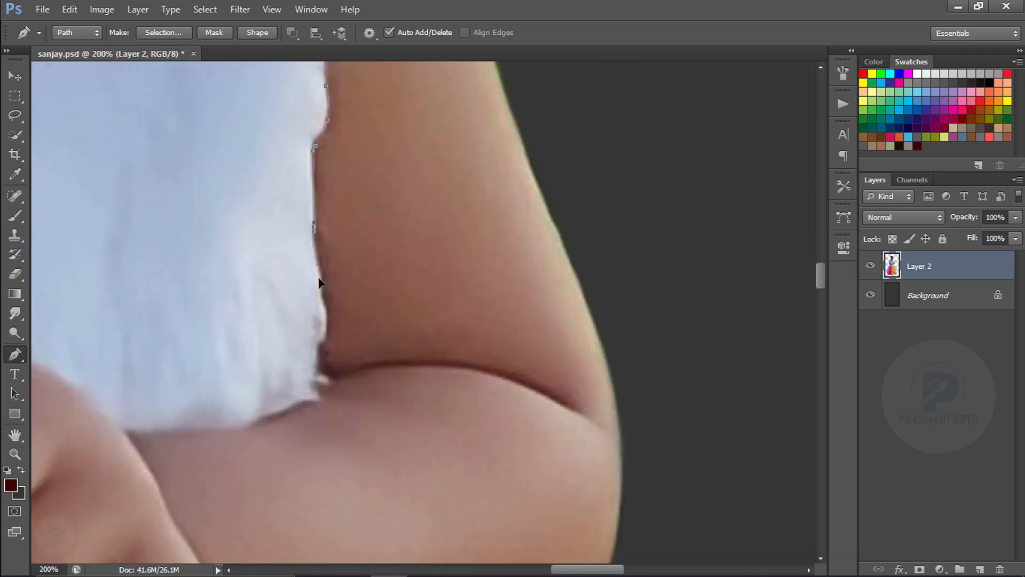
{"action": "left_click", "coordinate": [323, 317]}
{"action": "left_click", "coordinate": [317, 346]}
{"action": "left_click", "coordinate": [317, 376]}
{"action": "left_click", "coordinate": [313, 398]}
{"action": "left_click_drag", "start_coordinate": [312, 398], "coordinate": [597, 185]}
{"action": "left_click_drag", "start_coordinate": [578, 192], "coordinate": [570, 195]}
{"action": "left_click_drag", "start_coordinate": [150, 170], "coordinate": [112, 199]}
Step: Trace the upper contour of the right hand's fingers to the point where both hands meet
{"action": "left_click_drag", "start_coordinate": [141, 226], "coordinate": [337, 169]}
{"action": "left_click", "coordinate": [272, 188]}
{"action": "left_click", "coordinate": [251, 213]}
{"action": "left_click", "coordinate": [211, 221]}
{"action": "left_click", "coordinate": [188, 259]}
{"action": "left_click_drag", "start_coordinate": [168, 259], "coordinate": [387, 233]}
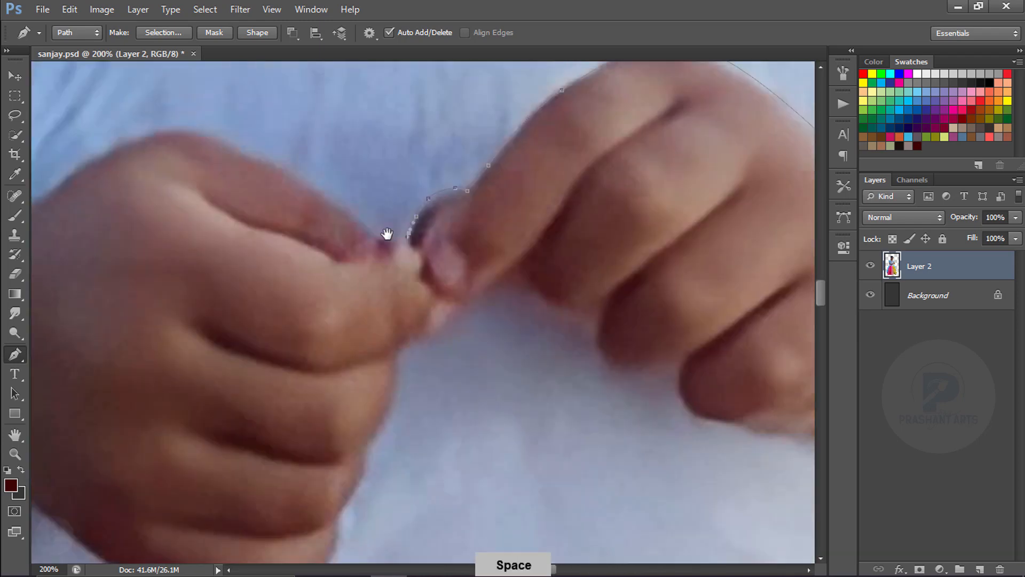
Step: Continue the path over the left hand and forearm, then up the bodice's edge beside the left upper arm
{"action": "left_click_drag", "start_coordinate": [75, 171], "coordinate": [352, 172]}
{"action": "mouse_move", "coordinate": [164, 160]}
{"action": "left_mouse_down"}
{"action": "mouse_move", "coordinate": [442, 165]}
{"action": "mouse_move", "coordinate": [407, 154]}
{"action": "left_mouse_up"}
{"action": "mouse_move", "coordinate": [374, 147]}
{"action": "left_mouse_down"}
{"action": "mouse_move", "coordinate": [527, 192]}
{"action": "mouse_move", "coordinate": [365, 337]}
{"action": "left_mouse_up"}
{"action": "left_click", "coordinate": [330, 277]}
{"action": "left_click", "coordinate": [319, 118]}
{"action": "left_click_drag", "start_coordinate": [293, 62], "coordinate": [393, 291]}
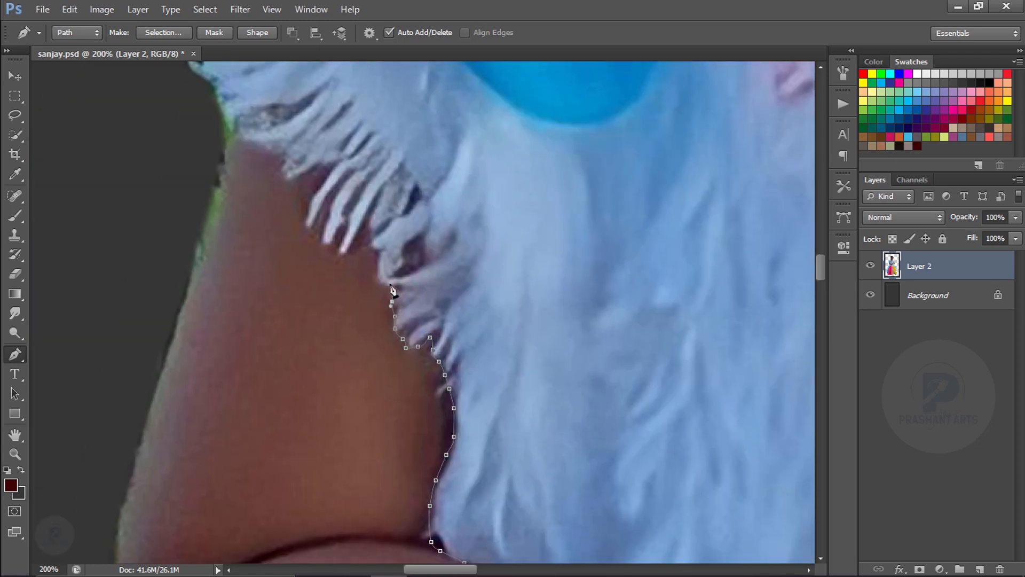
Step: Trace the left sleeve's fringe, loop outside the arm and follow the forearm's underside to the fist
{"action": "left_click", "coordinate": [311, 207]}
{"action": "left_click_drag", "start_coordinate": [229, 114], "coordinate": [183, 131]}
{"action": "left_click_drag", "start_coordinate": [91, 481], "coordinate": [91, 80]}
{"action": "left_click_drag", "start_coordinate": [299, 534], "coordinate": [258, 222]}
{"action": "left_click", "coordinate": [299, 194]}
{"action": "left_click_drag", "start_coordinate": [584, 210], "coordinate": [275, 153]}
{"action": "left_click_drag", "start_coordinate": [372, 179], "coordinate": [405, 205]}
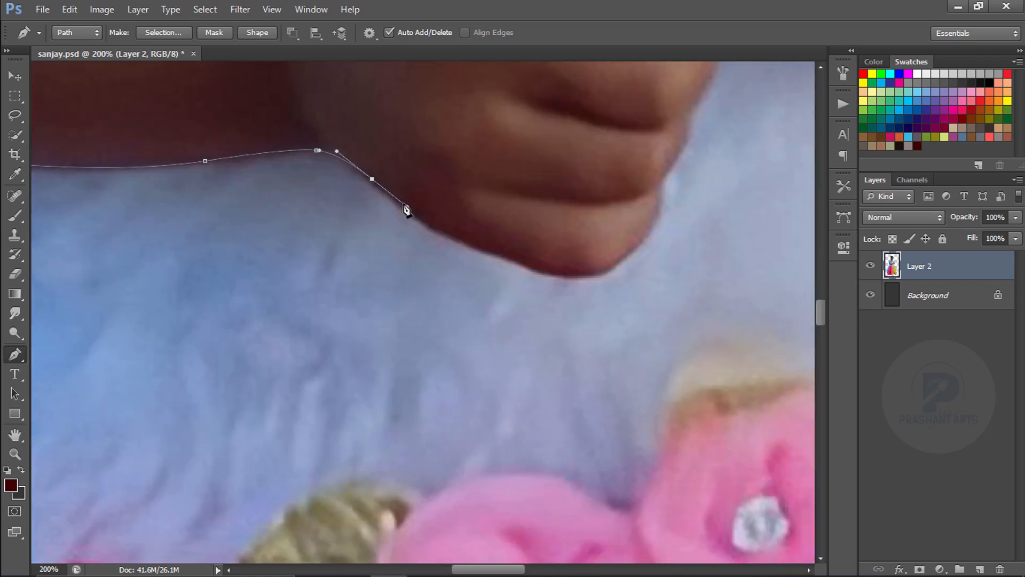
Step: Trace around the bottom and inner side of the left fist up to the joined fingertips
{"action": "left_click_drag", "start_coordinate": [660, 213], "coordinate": [399, 381]}
{"action": "left_click", "coordinate": [439, 267]}
{"action": "left_click", "coordinate": [477, 171]}
{"action": "left_click_drag", "start_coordinate": [484, 137], "coordinate": [252, 345]}
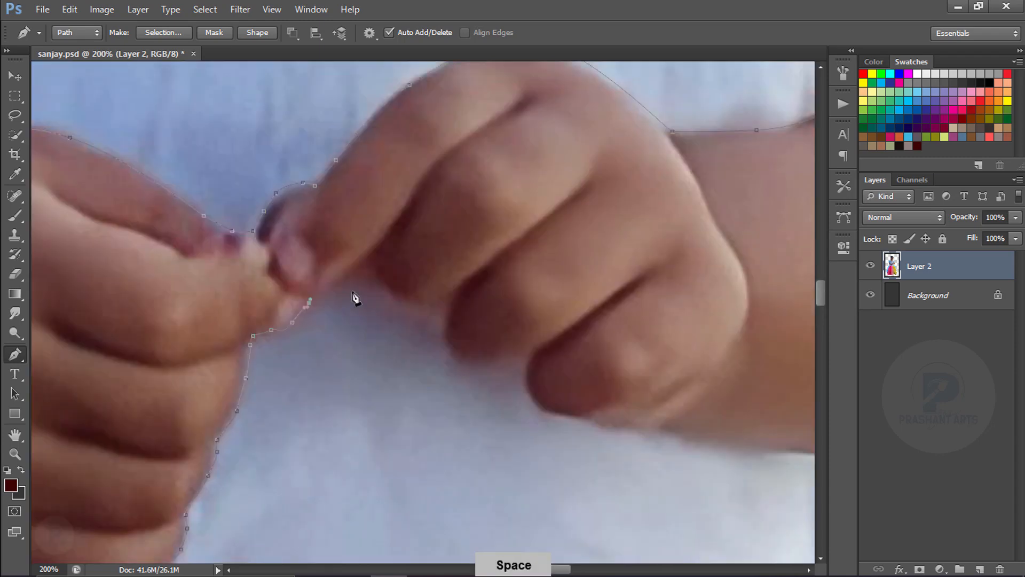
Step: Trace the path along the lower contour of the right hand's fingers toward the forearm
{"action": "left_click", "coordinate": [334, 284]}
{"action": "left_click", "coordinate": [375, 264]}
{"action": "left_click", "coordinate": [408, 301]}
{"action": "left_click_drag", "start_coordinate": [443, 320], "coordinate": [442, 328]}
{"action": "left_click_drag", "start_coordinate": [528, 404], "coordinate": [339, 318]}
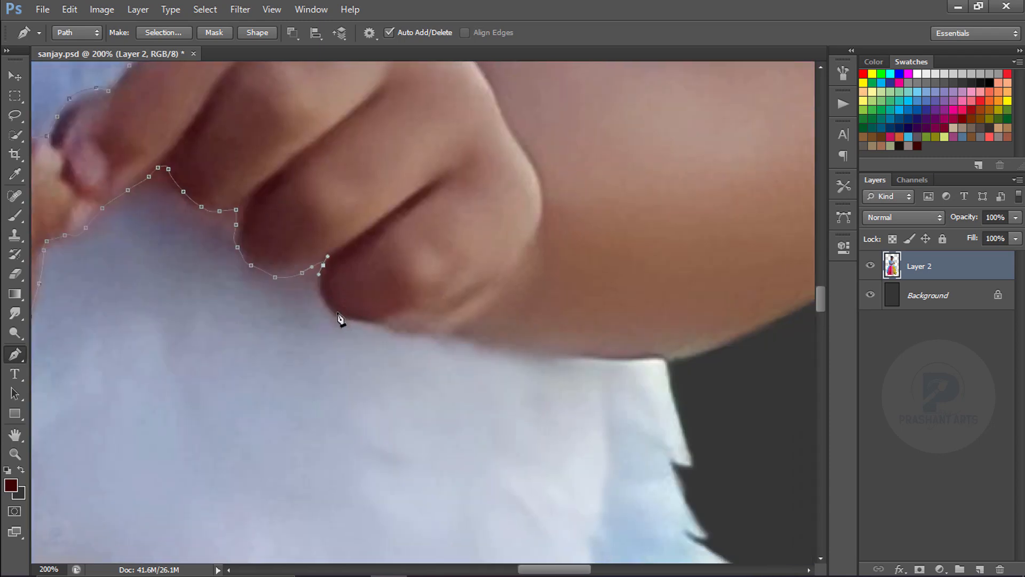
Step: Convert the path to a feathered selection, copy the head, arms and hands to a new layer, and duplicate Layer 2
{"action": "key", "text": "ctrl+minus"}
{"action": "key", "text": "ctrl+minus"}
{"action": "key", "text": "ctrl+minus"}
{"action": "key", "text": "ctrl+minus"}
{"action": "key", "text": "ctrl+minus"}
{"action": "key", "text": "ctrl+minus"}
{"action": "key", "text": "ctrl+Return"}
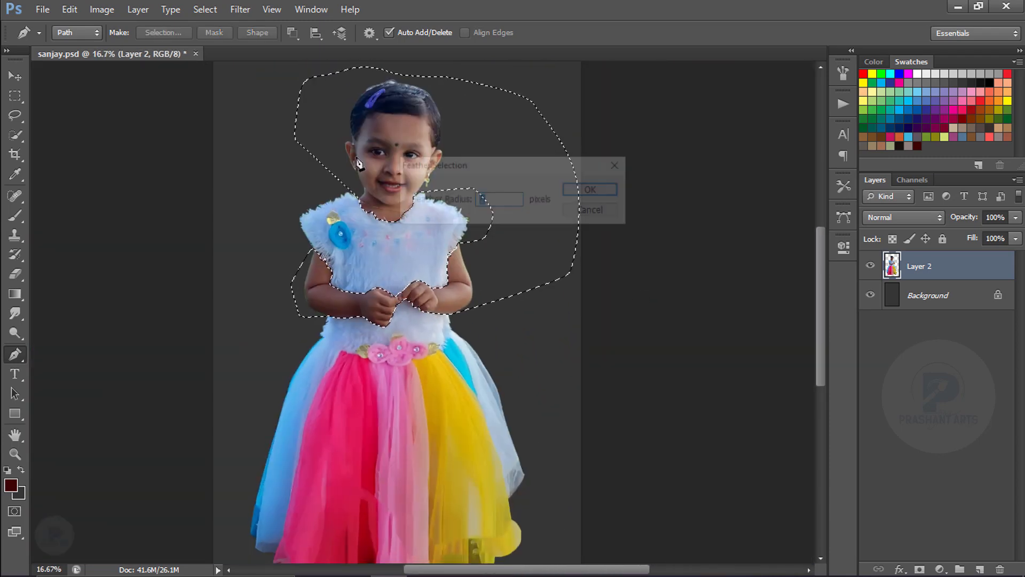
{"action": "key", "text": "ctrl+j"}
{"action": "left_click", "coordinate": [903, 303]}
{"action": "key", "text": "ctrl+j"}
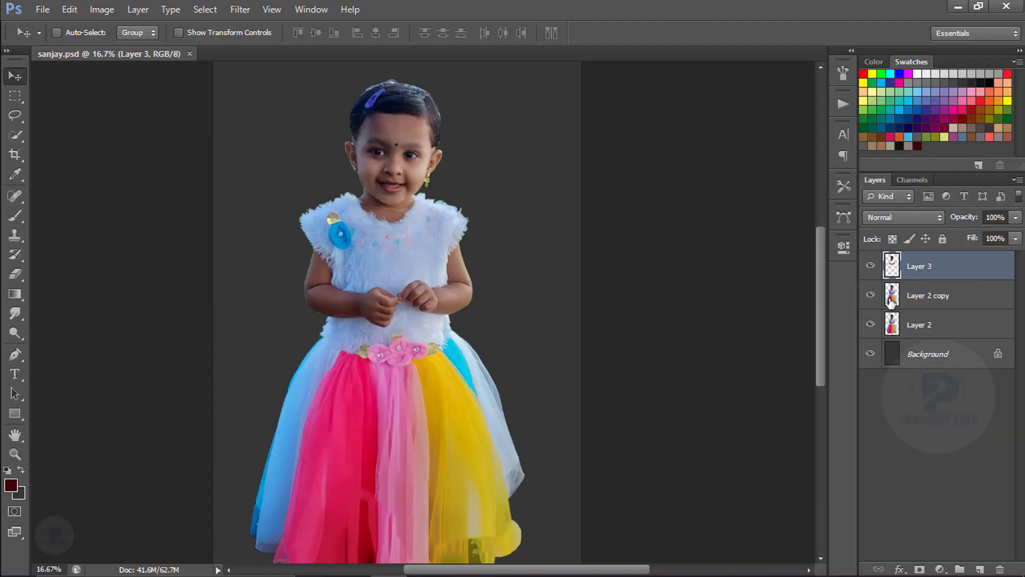
Step: Raise the brightness and lower the contrast of the skin on Layer 3, and set its saturation to +24
{"action": "left_click", "coordinate": [101, 9]}
{"action": "mouse_move", "coordinate": [136, 45]}
{"action": "left_click", "coordinate": [307, 46]}
{"action": "left_click_drag", "start_coordinate": [727, 313], "coordinate": [739, 313]}
{"action": "left_click_drag", "start_coordinate": [728, 347], "coordinate": [693, 347]}
{"action": "left_click", "coordinate": [846, 295]}
{"action": "key", "text": "ctrl+u"}
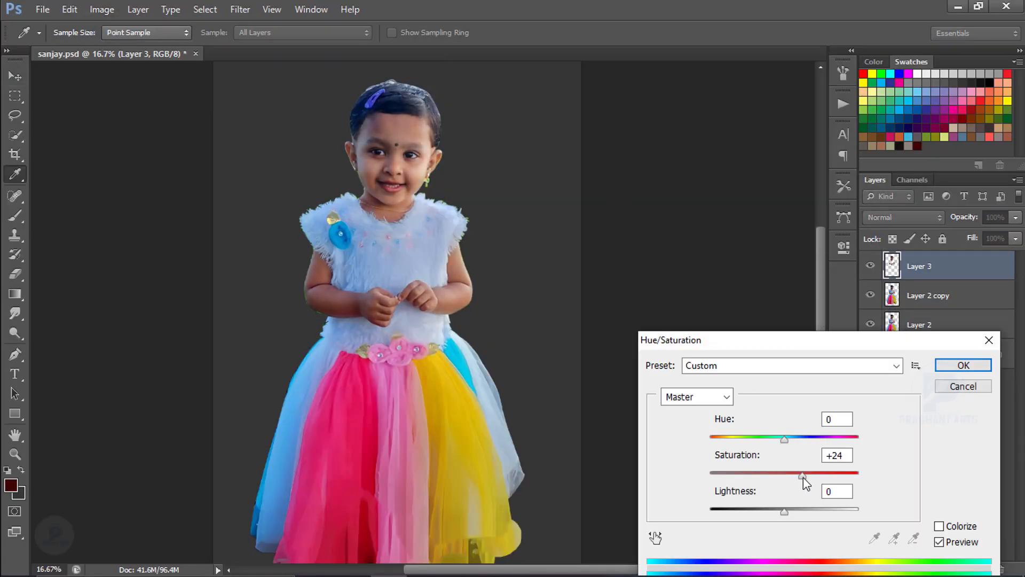
{"action": "key", "text": "Return"}
Step: Set the brightness of Layer 2 copy to 36 and lower its contrast
{"action": "left_click", "coordinate": [927, 303]}
{"action": "left_click", "coordinate": [101, 9]}
{"action": "mouse_move", "coordinate": [136, 44]}
{"action": "left_click", "coordinate": [307, 47]}
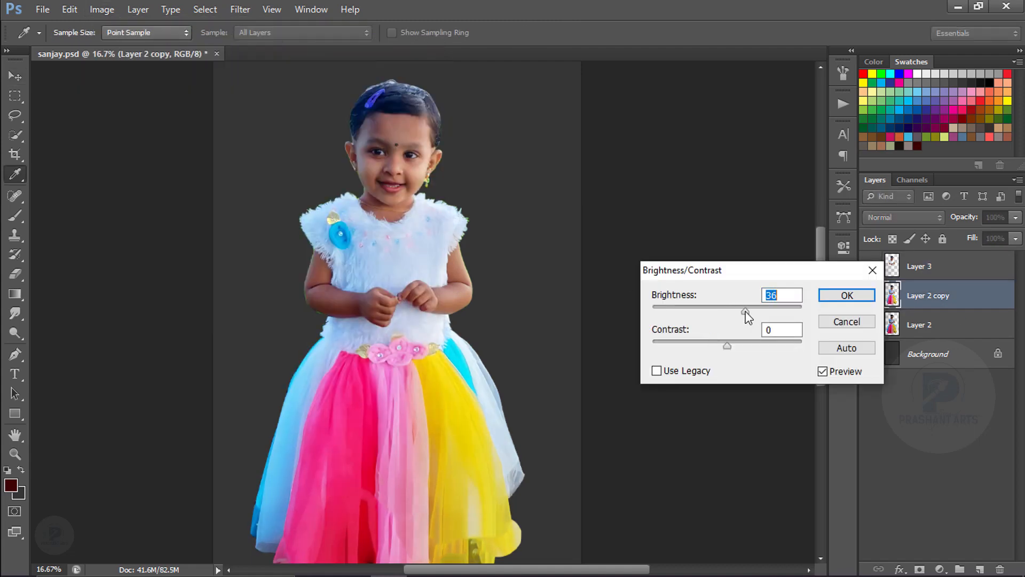
{"action": "left_click_drag", "start_coordinate": [693, 346], "coordinate": [659, 353]}
{"action": "left_click", "coordinate": [839, 300]}
Step: Raise the saturation of Layer 2 copy to +49 to intensify the dress colours
{"action": "key", "text": "ctrl+u"}
{"action": "left_click_drag", "start_coordinate": [784, 479], "coordinate": [824, 477]}
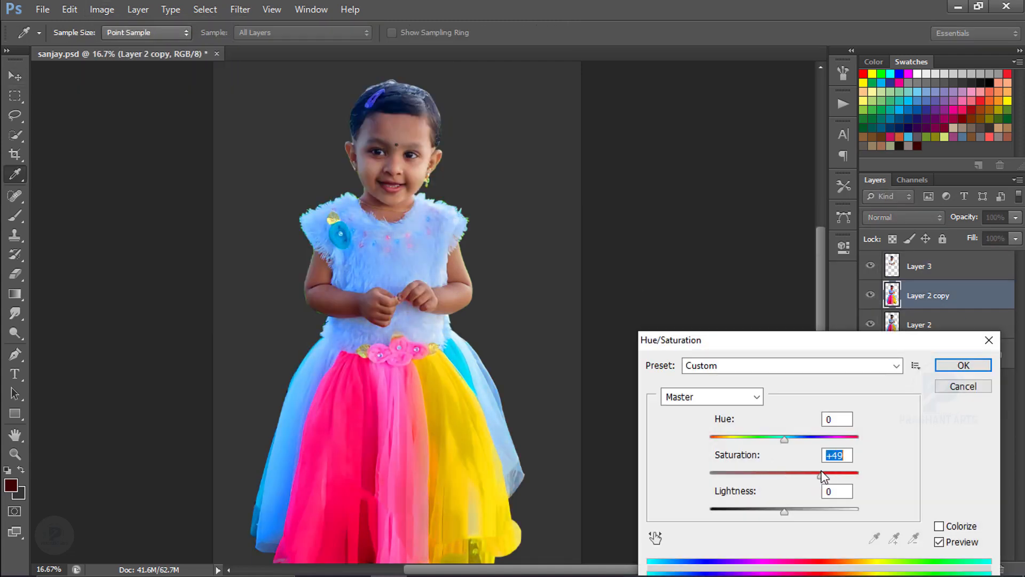
{"action": "left_click", "coordinate": [963, 368]}
Step: On Layer 3, trace a closed Pen path around the fully visible earring on the right side of the photo
{"action": "left_click", "coordinate": [932, 267]}
{"action": "key", "text": "ctrl+plus"}
{"action": "key", "text": "ctrl+plus"}
{"action": "left_click_drag", "start_coordinate": [416, 149], "coordinate": [430, 273]}
{"action": "key", "text": "ctrl+plus"}
{"action": "key", "text": "ctrl+plus"}
{"action": "key", "text": "ctrl+plus"}
{"action": "left_click", "coordinate": [15, 354]}
{"action": "key", "text": "ctrl+plus"}
{"action": "key", "text": "ctrl+plus"}
{"action": "left_click_drag", "start_coordinate": [774, 299], "coordinate": [432, 267]}
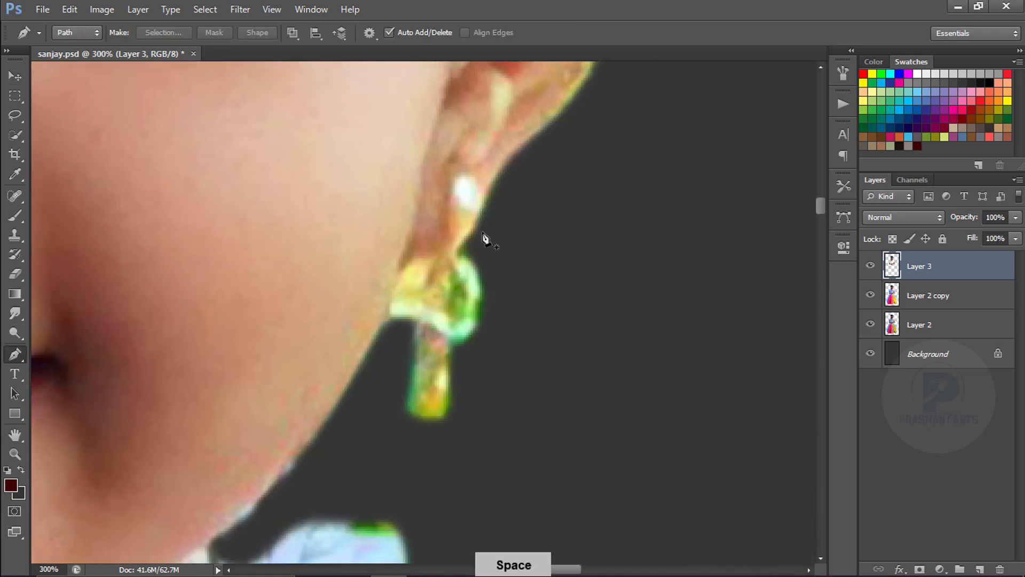
{"action": "left_click", "coordinate": [472, 242]}
{"action": "left_click", "coordinate": [539, 398]}
Step: Convert the earring path to a feathered selection and copy the earring to a new layer
{"action": "key", "text": "ctrl+Return"}
{"action": "key", "text": "shift+F6"}
{"action": "key", "text": "Return"}
{"action": "key", "text": "ctrl+j"}
{"action": "key", "text": "ctrl+t"}
{"action": "key", "text": "Return"}
Step: Move the copied earring across to the girl's opposite ear
{"action": "key", "text": "ctrl+minus"}
{"action": "key", "text": "ctrl+minus"}
{"action": "key", "text": "ctrl+minus"}
{"action": "key", "text": "ctrl+minus"}
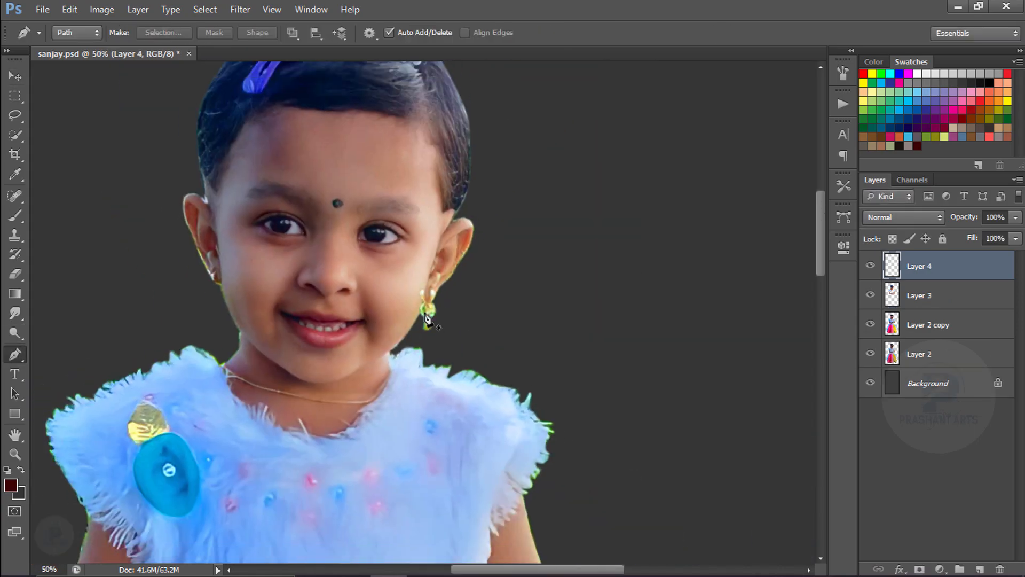
{"action": "key", "text": "v"}
{"action": "left_click_drag", "start_coordinate": [438, 310], "coordinate": [230, 307]}
Step: Fit the copied earring to the earlobe with Free Transform, adjusting its angle and position
{"action": "key", "text": "ctrl+plus"}
{"action": "key", "text": "ctrl+plus"}
{"action": "key", "text": "ctrl+plus"}
{"action": "key", "text": "ctrl+t"}
{"action": "left_click_drag", "start_coordinate": [449, 470], "coordinate": [422, 483]}
{"action": "left_click_drag", "start_coordinate": [409, 350], "coordinate": [409, 351]}
{"action": "key", "text": "Return"}
{"action": "key", "text": "ctrl+minus"}
{"action": "key", "text": "ctrl+minus"}
{"action": "key", "text": "ctrl+minus"}
{"action": "key", "text": "ctrl+minus"}
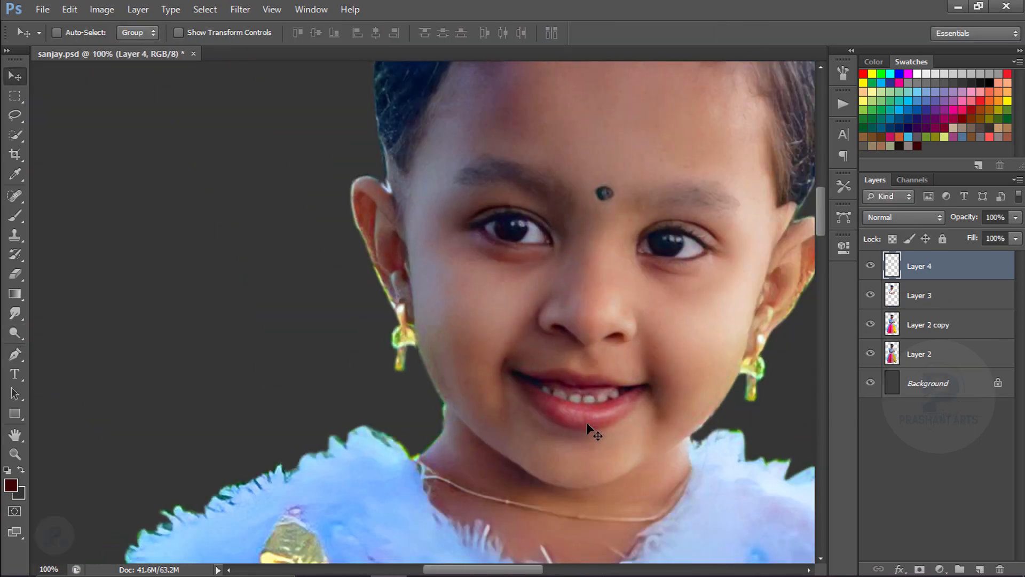
Step: Adjust the copied earring's tones with Levels and merge it into Layer 3
{"action": "key", "text": "ctrl+l"}
{"action": "left_click_drag", "start_coordinate": [744, 370], "coordinate": [761, 371]}
{"action": "key", "text": "Return"}
{"action": "key", "text": "ctrl+e"}
Step: Copy Layer 3 content to a new layer, adjust it with Hue/Saturation, and merge it back into Layer 3
{"action": "left_click", "coordinate": [15, 354]}
{"action": "key", "text": "ctrl+plus"}
{"action": "key", "text": "ctrl+plus"}
{"action": "key", "text": "ctrl+plus"}
{"action": "left_click_drag", "start_coordinate": [516, 400], "coordinate": [341, 338]}
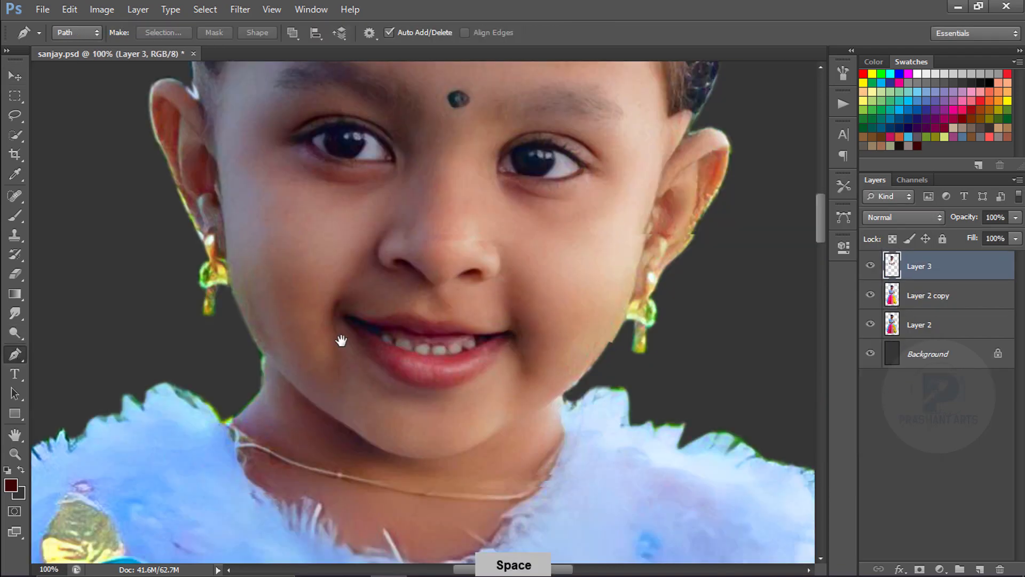
{"action": "key", "text": "ctrl+j"}
{"action": "key", "text": "ctrl+u"}
{"action": "key", "text": "Return"}
{"action": "key", "text": "ctrl+e"}
Step: Trace a curved Pen path along the upper edge of the necklace from its left end across the neck
{"action": "key", "text": "ctrl+plus"}
{"action": "key", "text": "ctrl+plus"}
{"action": "left_click_drag", "start_coordinate": [171, 502], "coordinate": [427, 136]}
{"action": "left_click", "coordinate": [97, 280]}
{"action": "left_click_drag", "start_coordinate": [243, 368], "coordinate": [320, 407]}
{"action": "left_click_drag", "start_coordinate": [320, 407], "coordinate": [278, 392]}
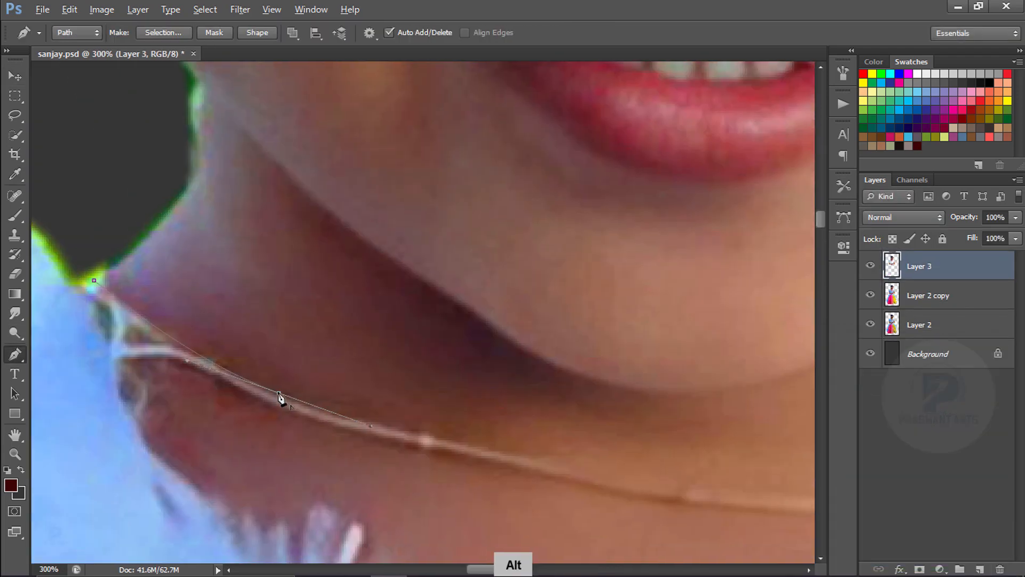
{"action": "left_click_drag", "start_coordinate": [470, 427], "coordinate": [303, 370]}
{"action": "left_click_drag", "start_coordinate": [301, 383], "coordinate": [403, 404]}
{"action": "left_click_drag", "start_coordinate": [675, 437], "coordinate": [785, 434]}
{"action": "left_click_drag", "start_coordinate": [548, 432], "coordinate": [565, 434]}
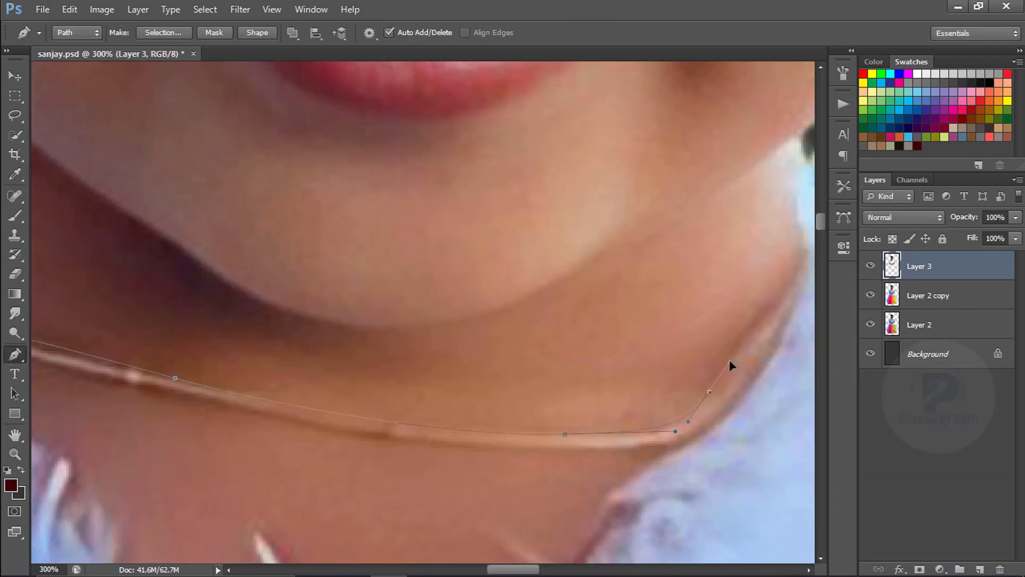
Step: Continue the necklace path around its right end and back along the lower edge of the chain
{"action": "left_click_drag", "start_coordinate": [769, 356], "coordinate": [606, 439]}
{"action": "left_click", "coordinate": [643, 342]}
{"action": "left_click_drag", "start_coordinate": [487, 529], "coordinate": [416, 526]}
{"action": "left_click_drag", "start_coordinate": [308, 508], "coordinate": [559, 371]}
{"action": "left_click_drag", "start_coordinate": [412, 370], "coordinate": [257, 335]}
{"action": "left_click", "coordinate": [412, 370], "text": "alt"}
{"action": "left_click_drag", "start_coordinate": [325, 359], "coordinate": [574, 409]}
{"action": "left_click_drag", "start_coordinate": [363, 352], "coordinate": [325, 340]}
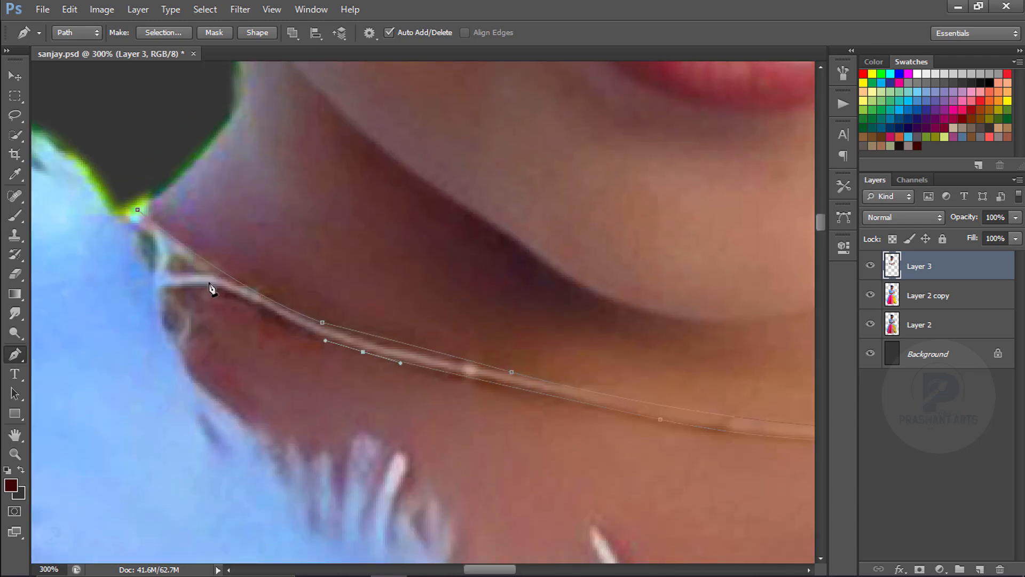
Step: Close the necklace path and turn the chain golden yellow on its own layer with Color Balance
{"action": "left_click", "coordinate": [138, 210]}
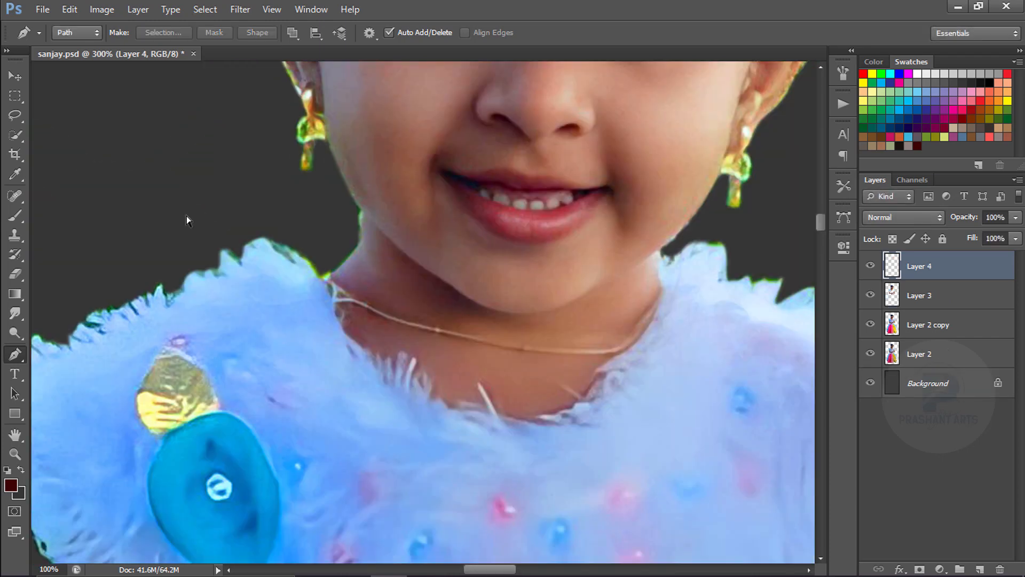
{"action": "key", "text": "ctrl+b"}
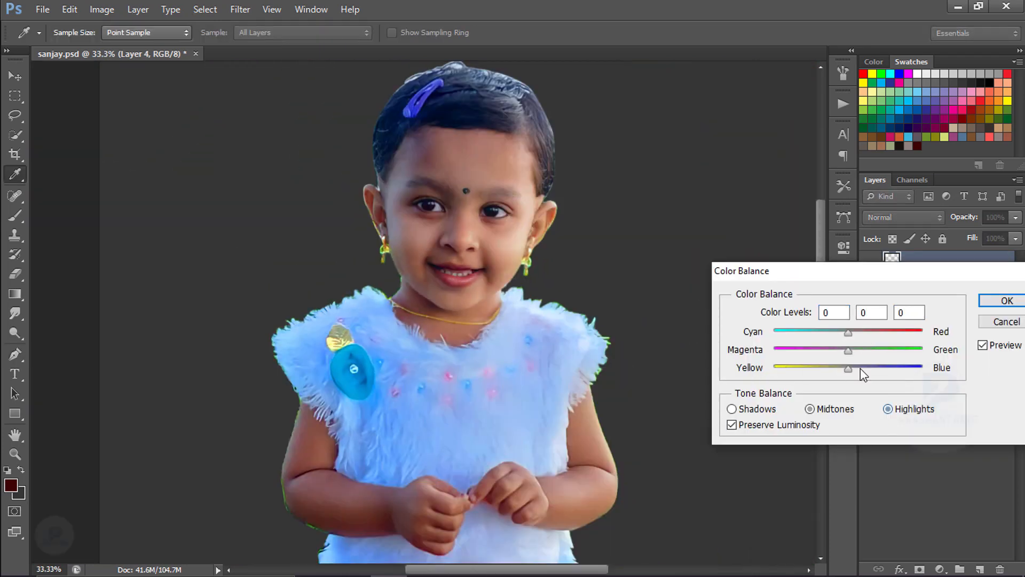
{"action": "key", "text": "Return"}
Step: On Layer 3, select the hair and both eye areas with the Lasso and feather the selection
{"action": "left_click", "coordinate": [909, 293]}
{"action": "key", "text": "l"}
{"action": "left_click_drag", "start_coordinate": [363, 155], "coordinate": [439, 134]}
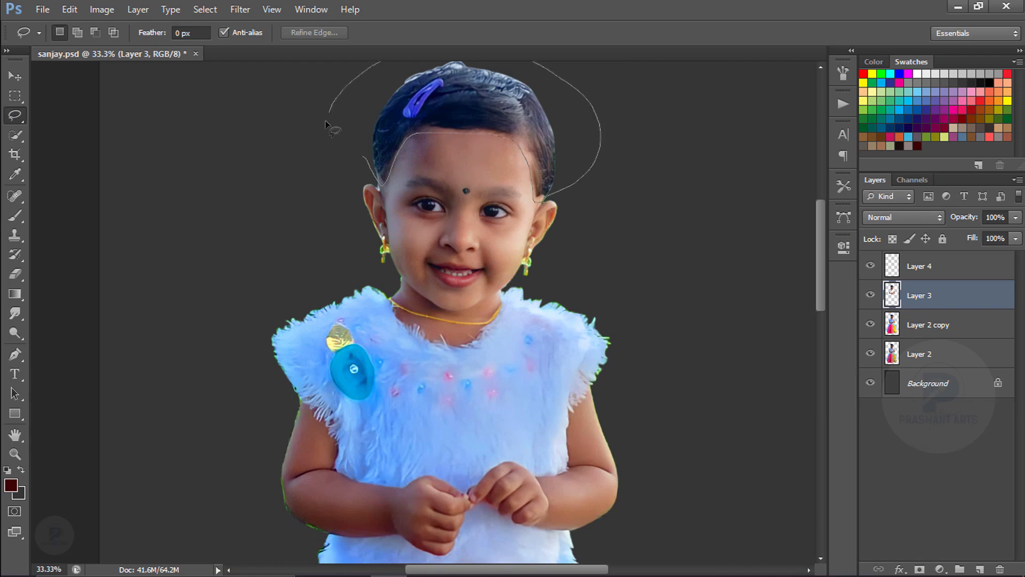
{"action": "left_click_drag", "start_coordinate": [325, 120], "coordinate": [363, 156]}
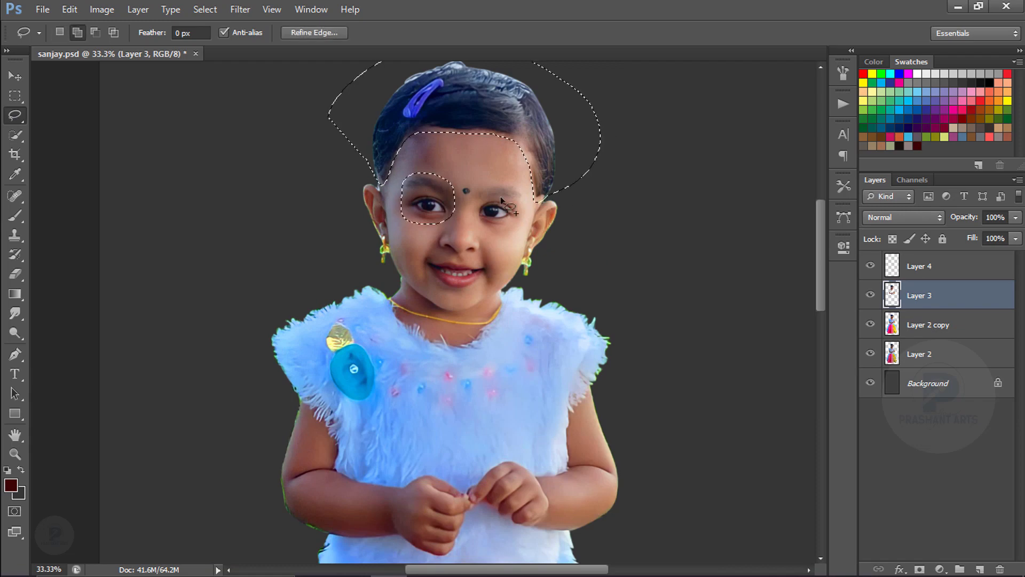
{"action": "key", "text": "shift+F6"}
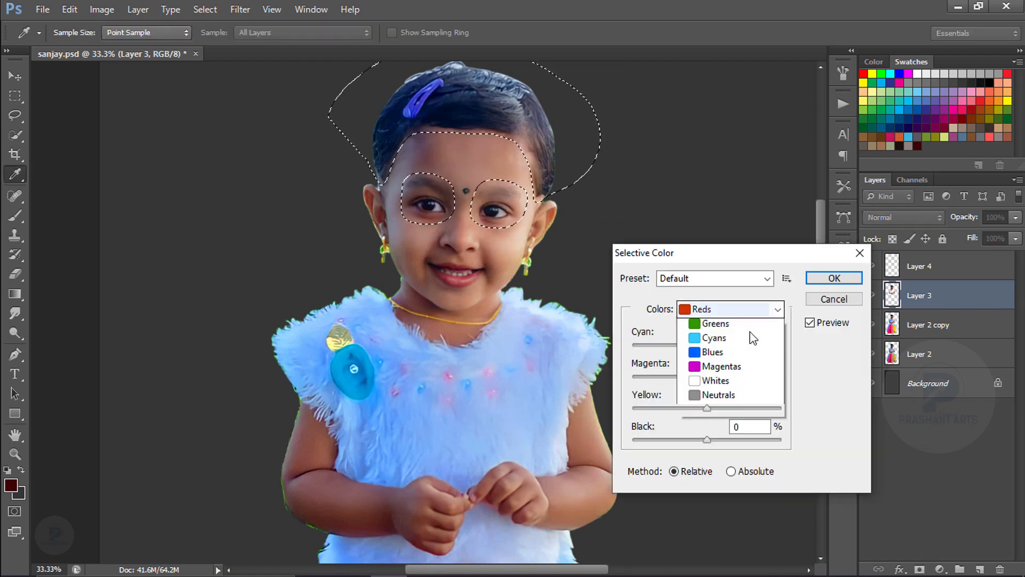
Step: Increase the Black amount of the Blacks range with Selective Color on the hair and eyes, and deselect
{"action": "left_click", "coordinate": [710, 408]}
{"action": "left_click_drag", "start_coordinate": [706, 439], "coordinate": [707, 437]}
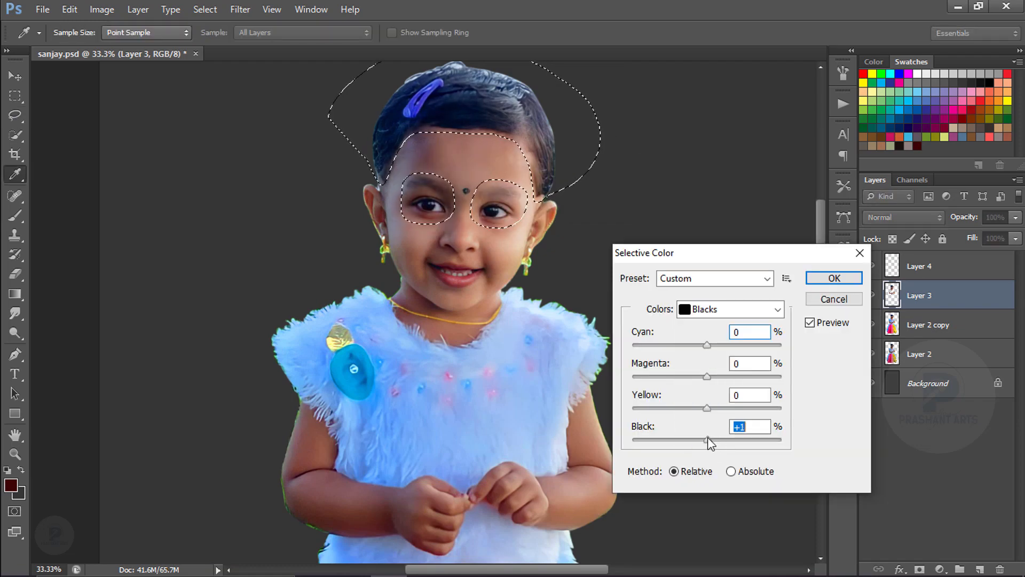
{"action": "key", "text": "Return"}
{"action": "key", "text": "ctrl+d"}
Step: Darken the eyebrows on Layer 3 using the Burn tool with Midtones range and 50% exposure
{"action": "right_click", "coordinate": [15, 332]}
{"action": "left_click", "coordinate": [59, 347]}
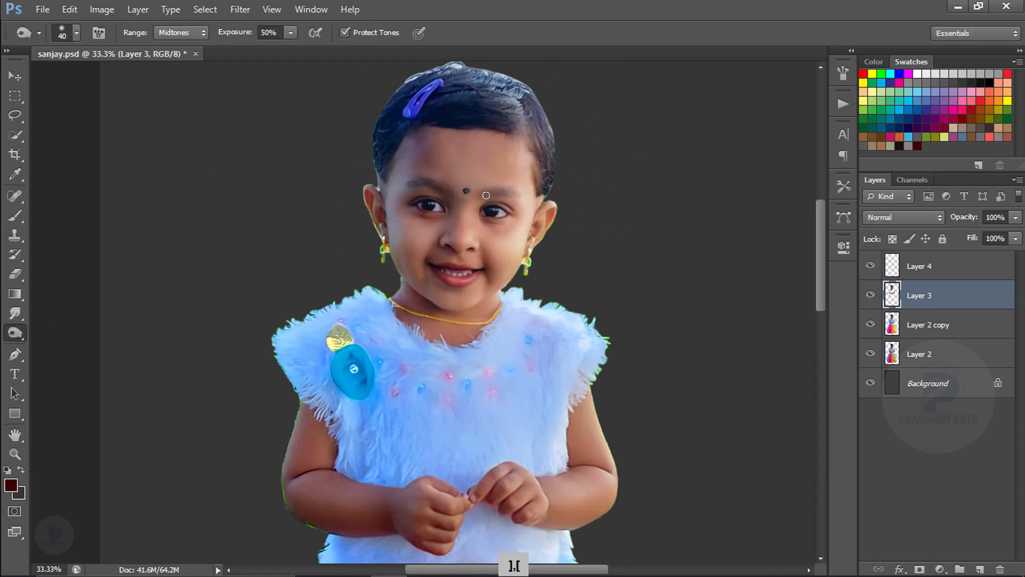
{"action": "key", "text": "v"}
{"action": "key", "text": "ctrl+minus"}
{"action": "key", "text": "ctrl+minus"}
{"action": "key", "text": "ctrl+minus"}
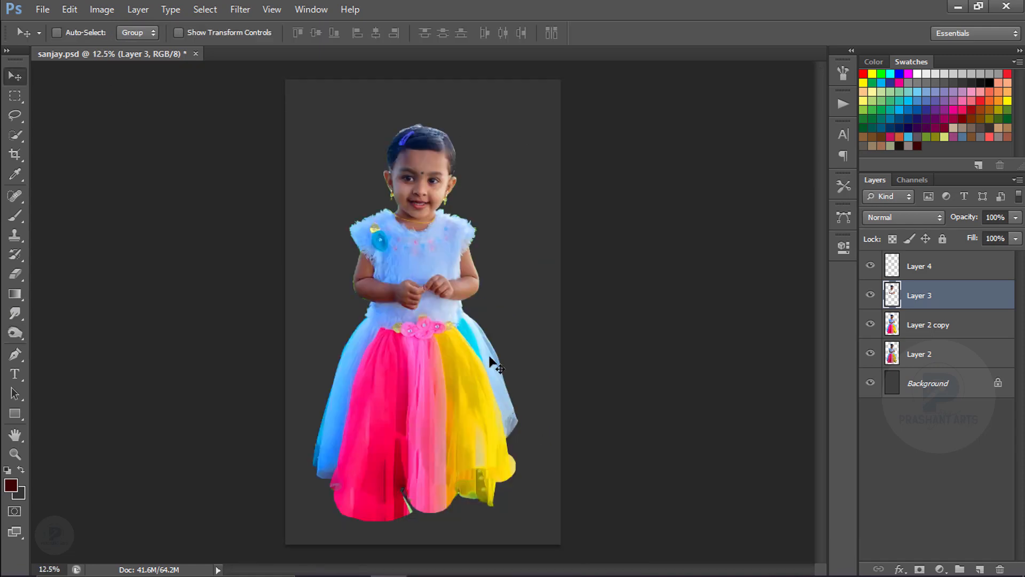
Step: Lower the contrast and slightly raise the brightness of Layer 3 with Brightness/Contrast
{"action": "key", "text": "ctrl+plus"}
{"action": "key", "text": "ctrl+plus"}
{"action": "scroll", "coordinate": [489, 357], "scroll_direction": "up", "scroll_amount": 3}
{"action": "key", "text": "alt+i"}
{"action": "key", "text": "j"}
{"action": "key", "text": "c"}
{"action": "left_click_drag", "start_coordinate": [725, 347], "coordinate": [709, 347]}
{"action": "left_click_drag", "start_coordinate": [726, 311], "coordinate": [737, 312]}
{"action": "left_click", "coordinate": [837, 297]}
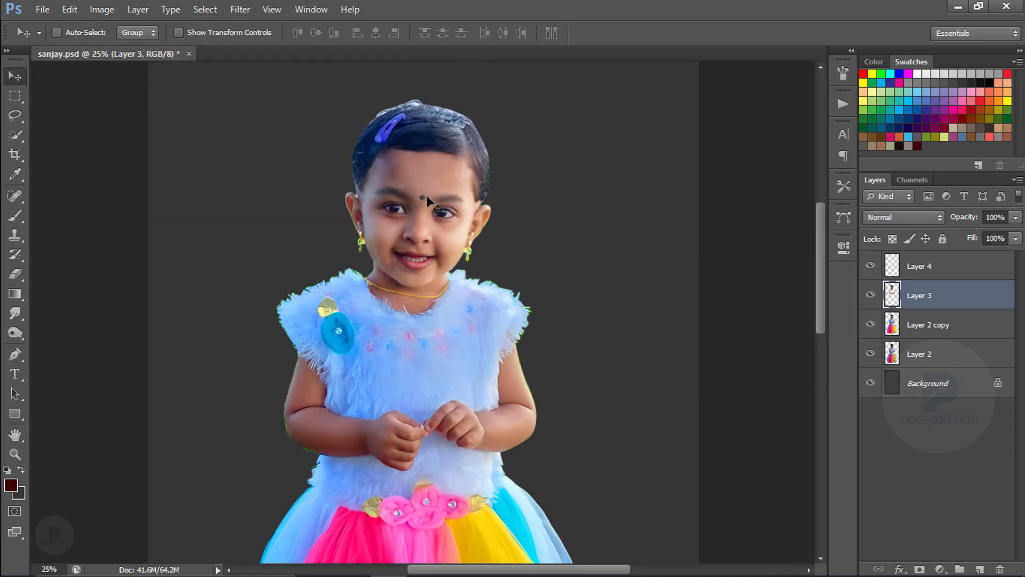
Step: Merge the necklace layer, Layer 4, down into Layer 3
{"action": "left_click_drag", "start_coordinate": [820, 245], "coordinate": [820, 264]}
{"action": "key", "text": "ctrl+minus"}
{"action": "left_click", "coordinate": [919, 265]}
{"action": "key", "text": "ctrl+e"}
{"action": "key", "text": "ctrl+minus"}
{"action": "key", "text": "ctrl+plus"}
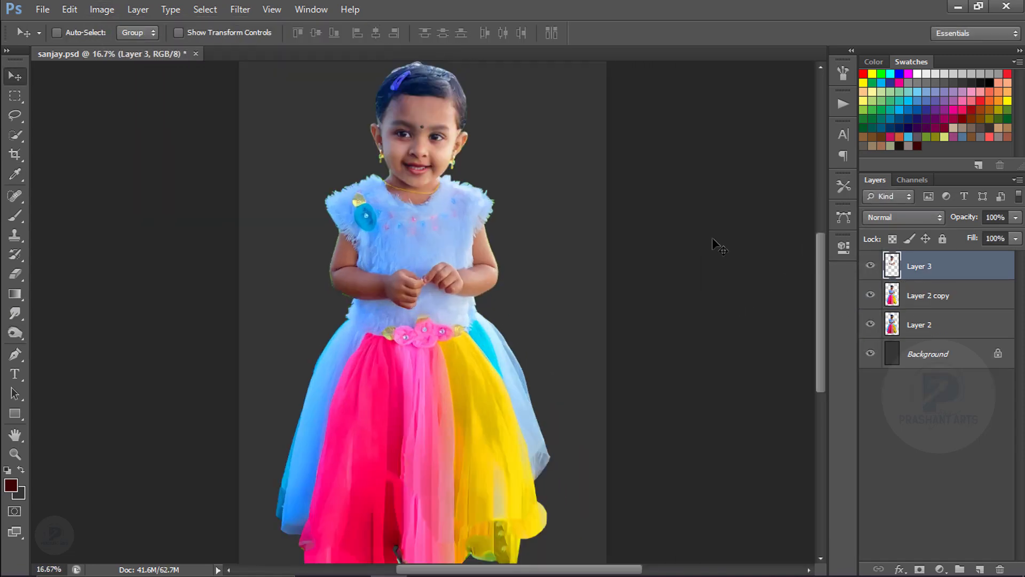
Step: Trace a Pen path along the upper lip's contour, starting at the left corner of the mouth
{"action": "left_click", "coordinate": [17, 356]}
{"action": "key", "text": "ctrl+minus"}
{"action": "key", "text": "ctrl+plus"}
{"action": "key", "text": "ctrl+plus"}
{"action": "key", "text": "ctrl+plus"}
{"action": "key", "text": "ctrl+plus"}
{"action": "left_click_drag", "start_coordinate": [399, 133], "coordinate": [400, 336]}
{"action": "key", "text": "ctrl+plus"}
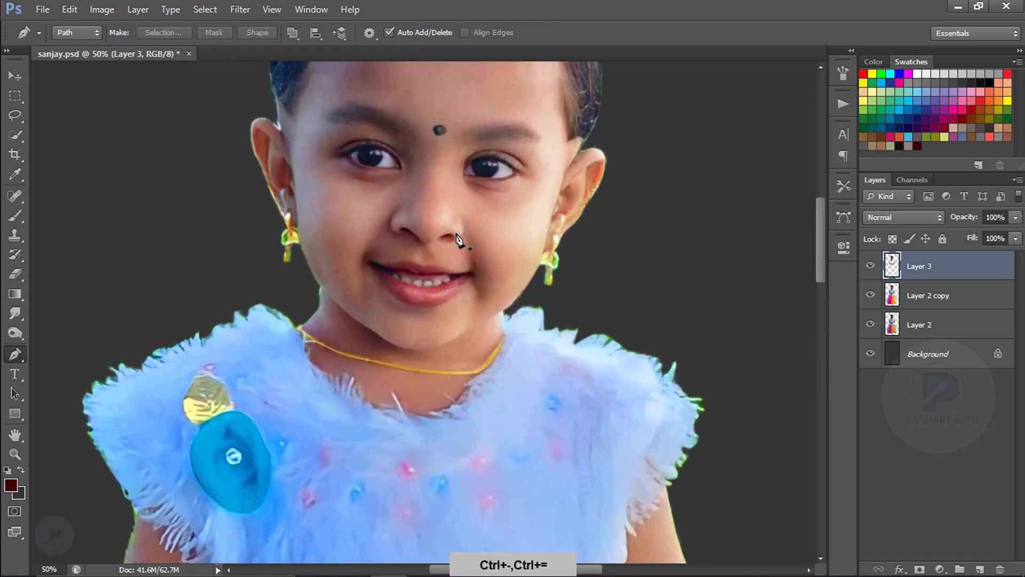
{"action": "key", "text": "ctrl+plus"}
{"action": "key", "text": "ctrl+plus"}
{"action": "key", "text": "ctrl+plus"}
{"action": "left_click_drag", "start_coordinate": [279, 134], "coordinate": [238, 277]}
{"action": "key", "text": "ctrl+plus"}
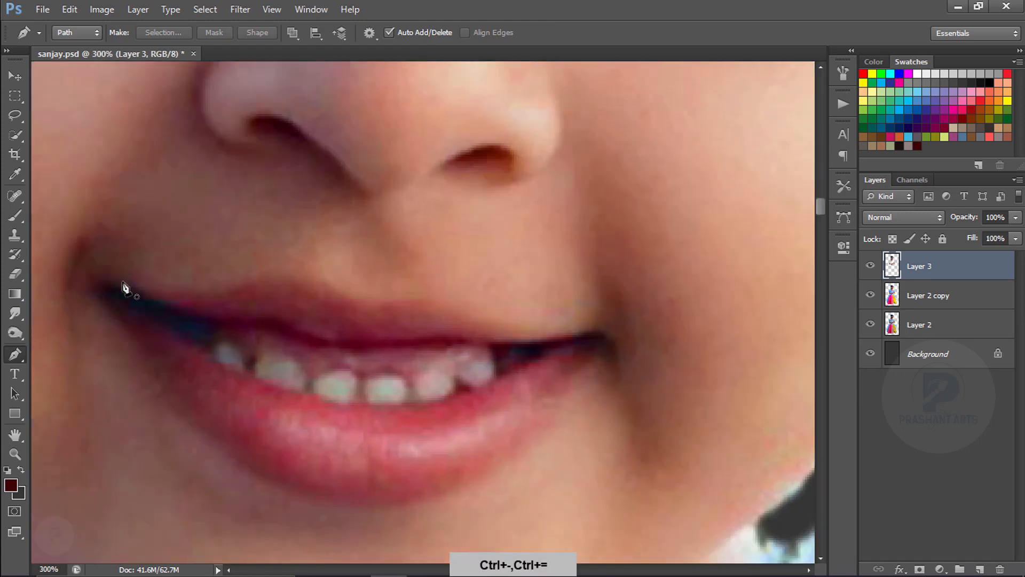
{"action": "left_click", "coordinate": [123, 283]}
{"action": "left_click", "coordinate": [173, 295]}
{"action": "left_click", "coordinate": [218, 290]}
{"action": "left_click", "coordinate": [262, 286]}
{"action": "key", "text": "ctrl+z"}
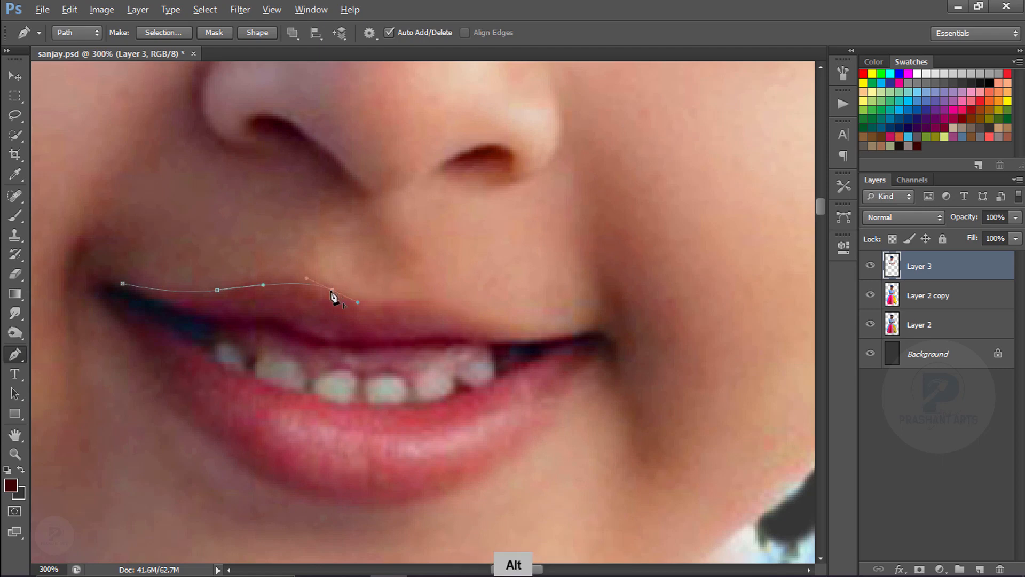
{"action": "left_click_drag", "start_coordinate": [366, 302], "coordinate": [383, 304]}
Step: Extend the lip path around the right mouth corner and back along the lower lip to the left corner
{"action": "left_click_drag", "start_coordinate": [602, 340], "coordinate": [599, 351]}
{"action": "left_click_drag", "start_coordinate": [156, 392], "coordinate": [47, 261]}
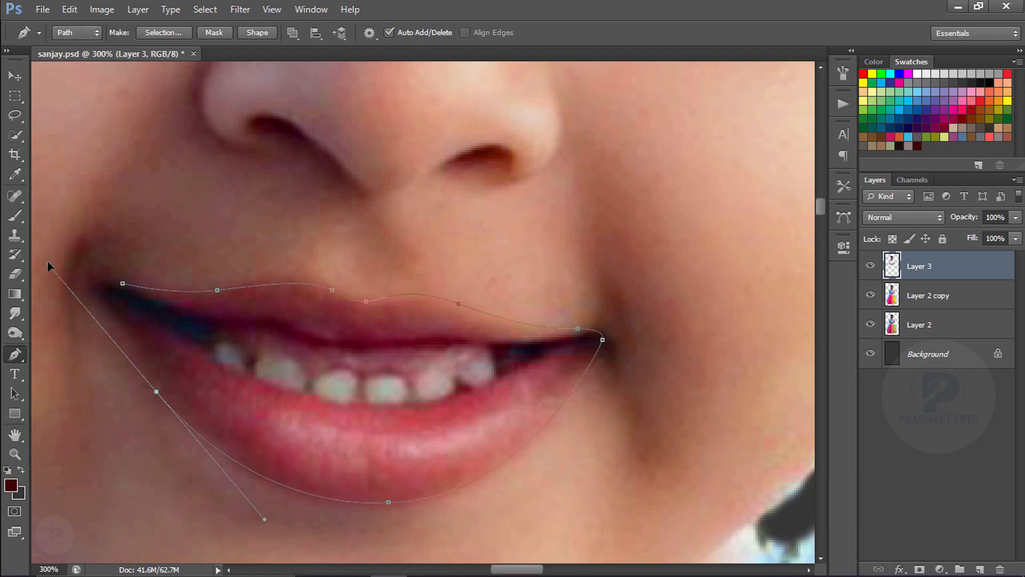
{"action": "left_click_drag", "start_coordinate": [118, 324], "coordinate": [107, 310]}
Step: Convert the lip path to a feathered selection and copy the mouth to a new layer
{"action": "key", "text": "ctrl+Return"}
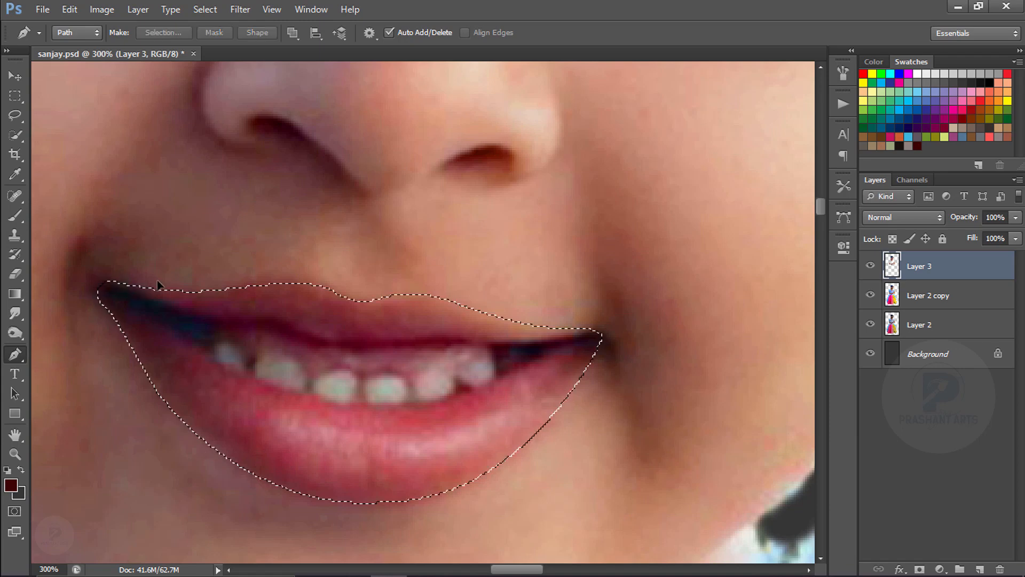
{"action": "key", "text": "shift+F6"}
{"action": "key", "text": "Return"}
{"action": "key", "text": "ctrl+j"}
Step: Trace a Pen path around the teeth and the mouth opening on Layer 4 and convert it to a selection
{"action": "left_click", "coordinate": [192, 319]}
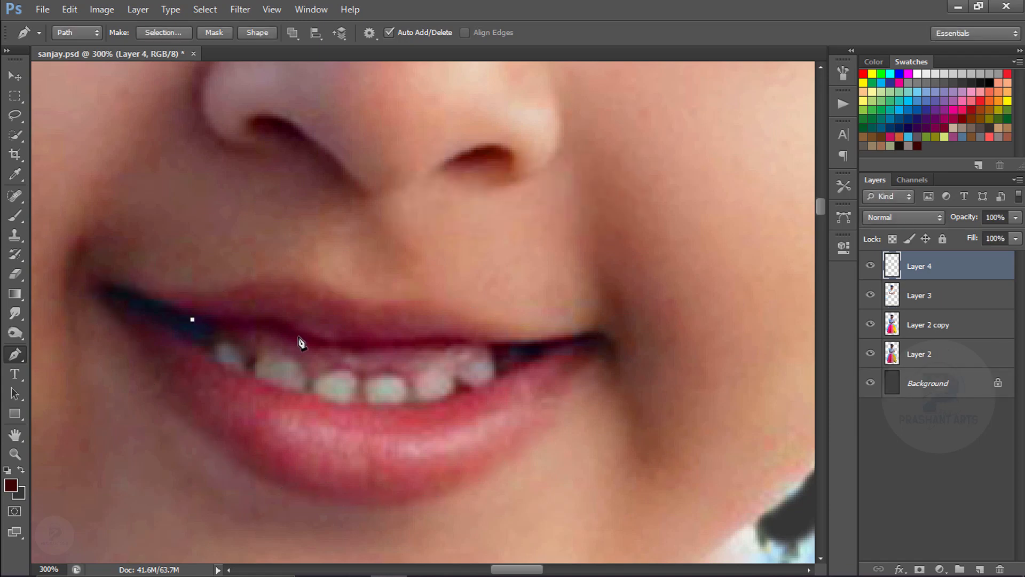
{"action": "left_click_drag", "start_coordinate": [317, 340], "coordinate": [292, 330]}
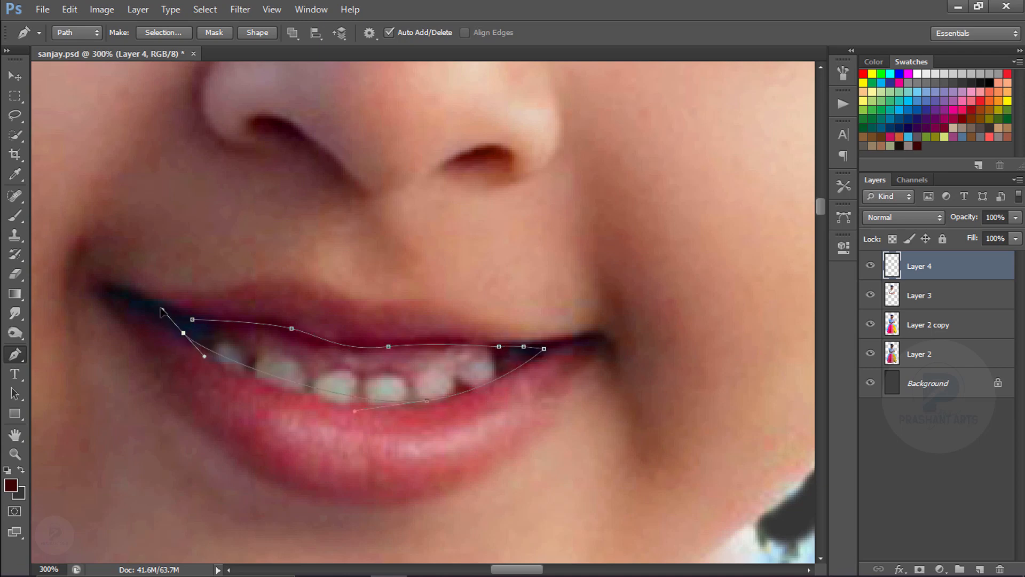
{"action": "key", "text": "ctrl+Return"}
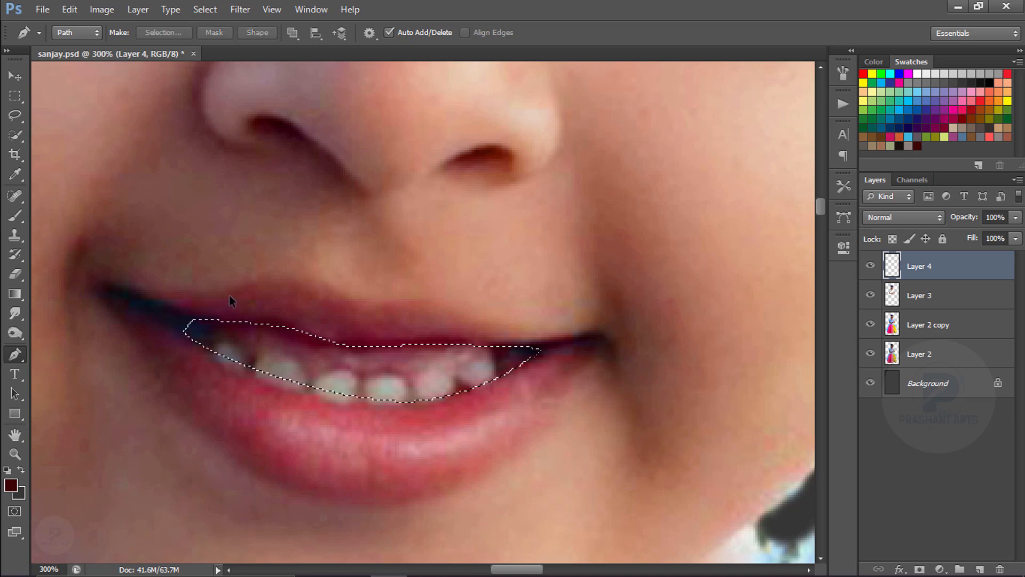
Step: Refine the teeth selection along the lower teeth and left mouth corner with the Lasso, and feather it
{"action": "left_click", "coordinate": [15, 115]}
{"action": "left_click_drag", "start_coordinate": [213, 343], "coordinate": [228, 365]}
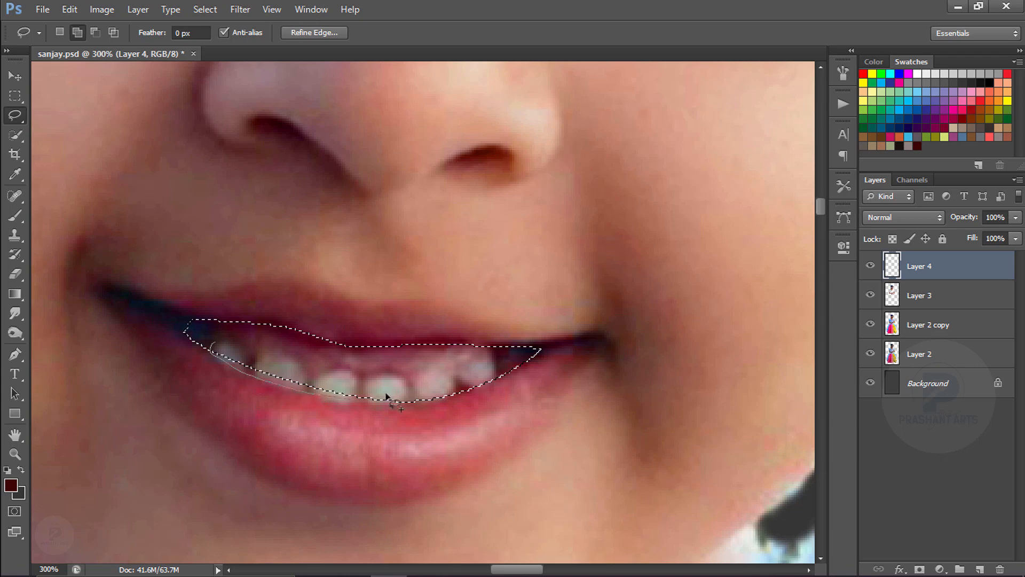
{"action": "left_click_drag", "start_coordinate": [386, 394], "coordinate": [406, 392]}
{"action": "left_click_drag", "start_coordinate": [201, 328], "coordinate": [227, 343]}
{"action": "key", "text": "shift+F6"}
{"action": "left_click", "coordinate": [589, 189]}
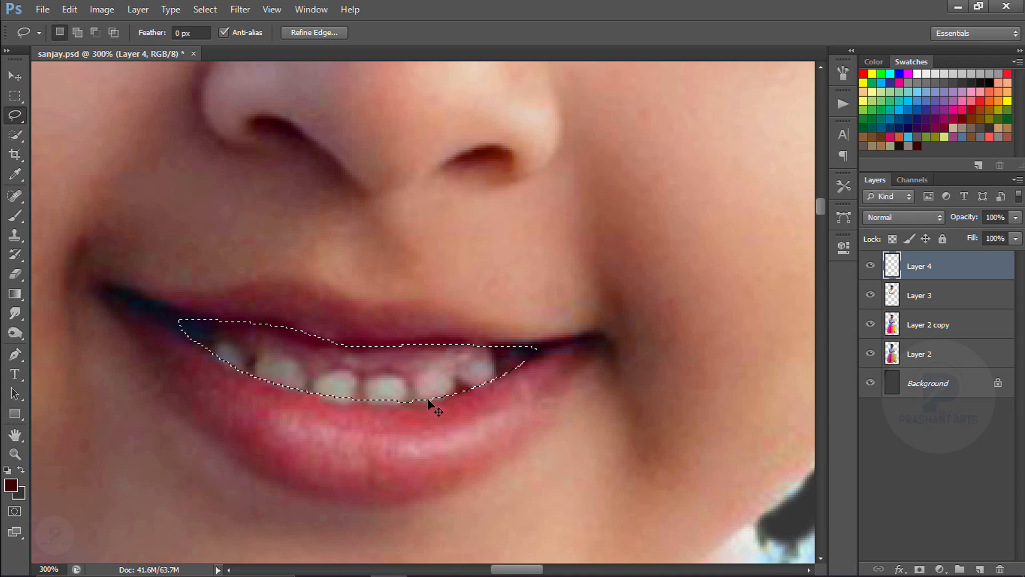
Step: Shift the lips on Layer 4 toward magenta with Color Balance
{"action": "key", "text": "ctrl+minus"}
{"action": "key", "text": "ctrl+minus"}
{"action": "key", "text": "ctrl+minus"}
{"action": "key", "text": "ctrl+b"}
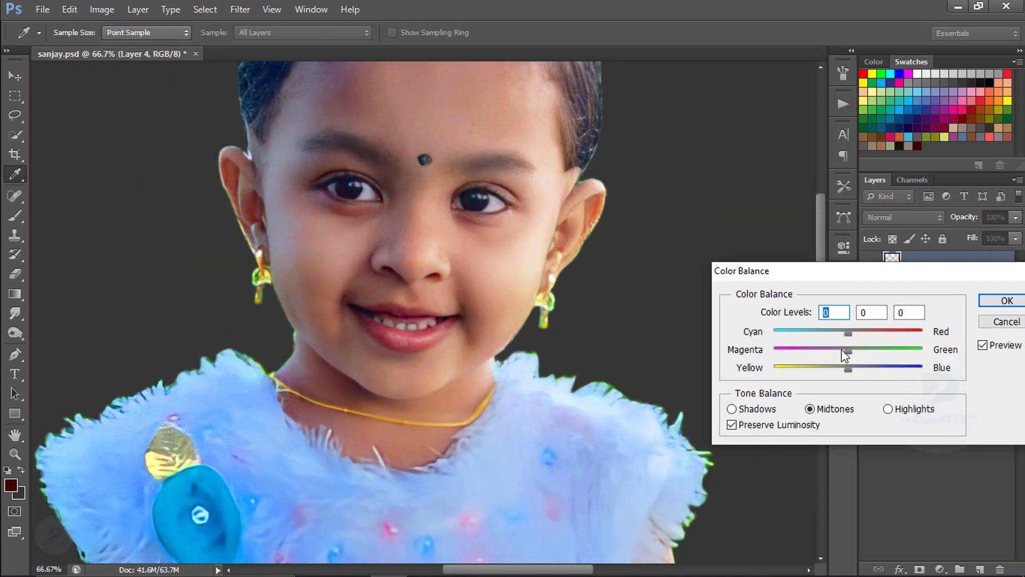
{"action": "left_click_drag", "start_coordinate": [848, 350], "coordinate": [841, 351]}
{"action": "left_click", "coordinate": [981, 302]}
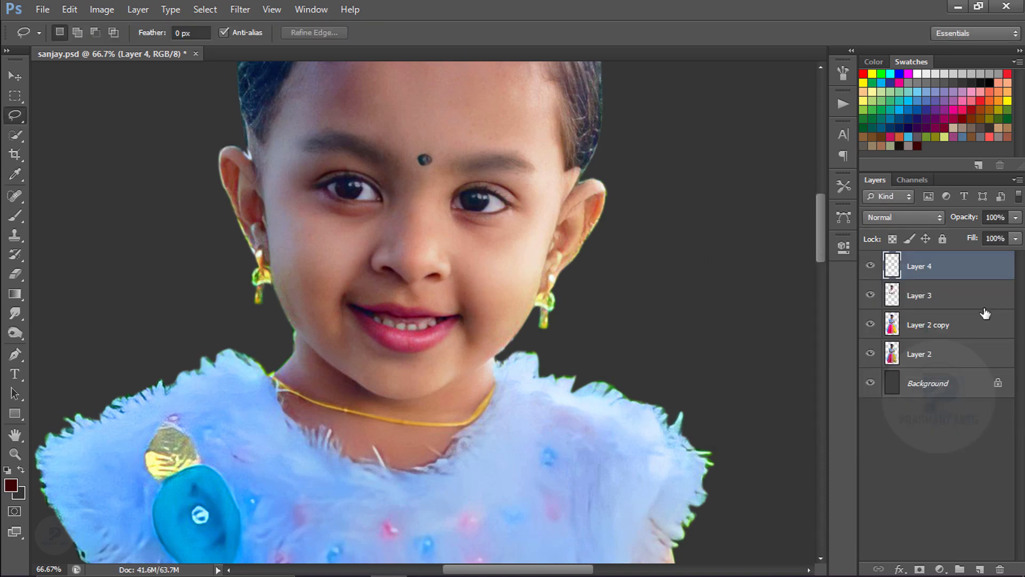
Step: Add a new layer above Layer 4 and choose a round brush tip for painting in black
{"action": "left_click", "coordinate": [977, 569]}
{"action": "left_click", "coordinate": [15, 216]}
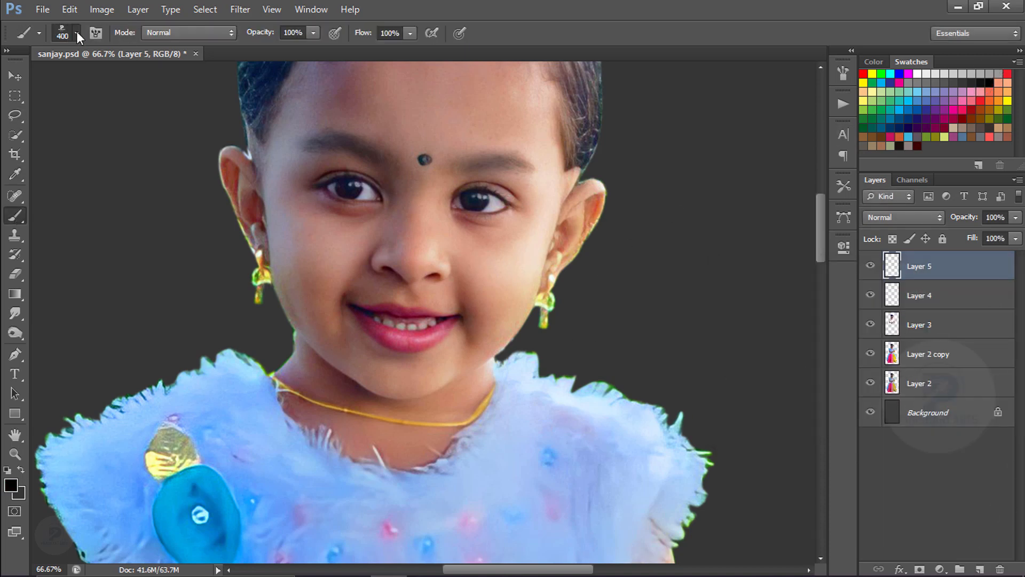
{"action": "left_click", "coordinate": [76, 34]}
{"action": "left_click", "coordinate": [31, 150]}
{"action": "left_click", "coordinate": [609, 40]}
Step: Reduce the brush size to 35 and its opacity to 33%
{"action": "key", "text": "bracketleft"}
{"action": "key", "text": "bracketleft"}
{"action": "key", "text": "bracketleft"}
{"action": "key", "text": "bracketleft"}
{"action": "key", "text": "bracketleft"}
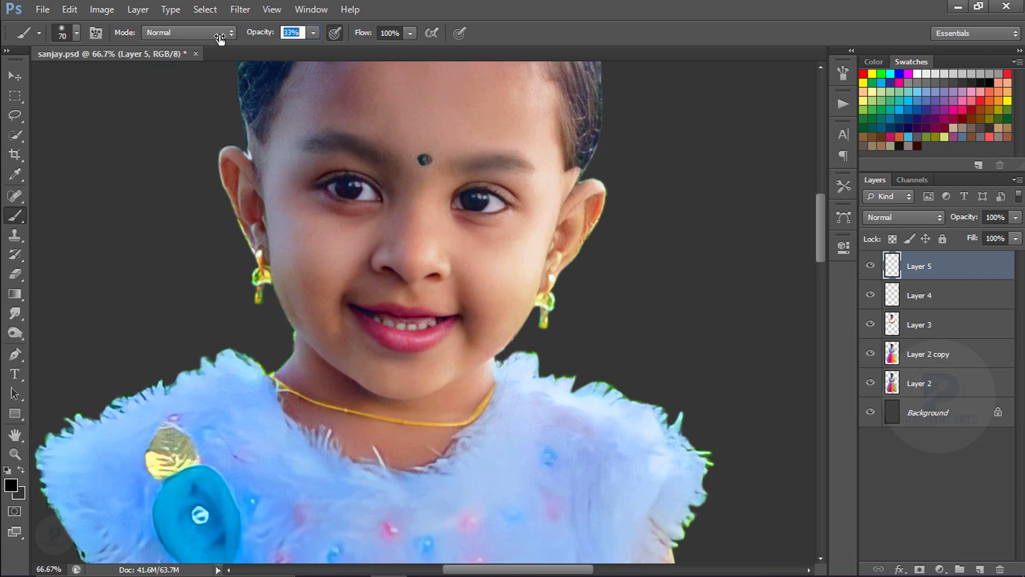
{"action": "key", "text": "bracketleft"}
{"action": "key", "text": "bracketleft"}
{"action": "key", "text": "bracketleft"}
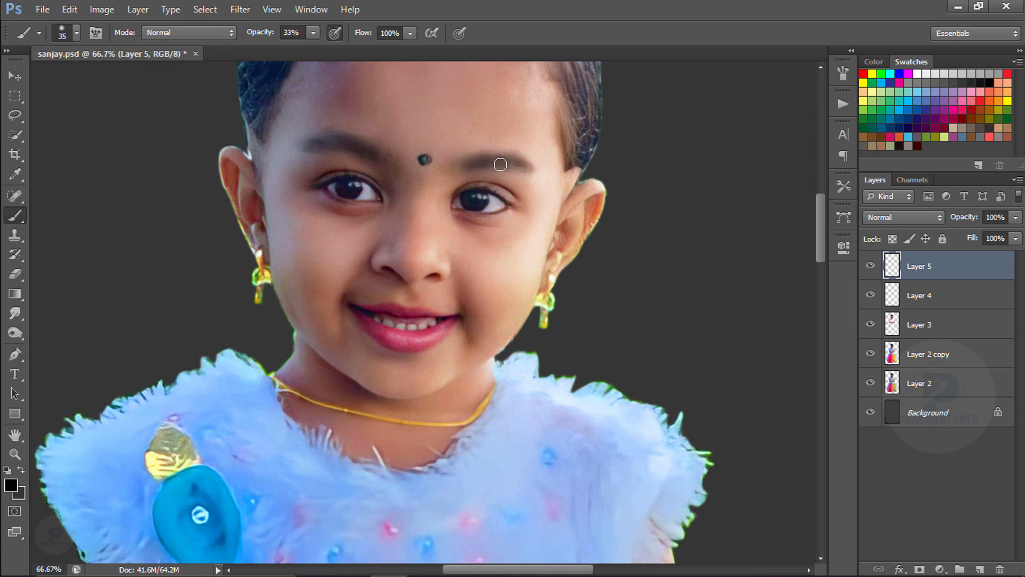
Step: Set Layer 5's opacity to 87%, and duplicate Layer 4 with the copy sent down to just above the Background
{"action": "key", "text": "ctrl+minus"}
{"action": "key", "text": "ctrl+minus"}
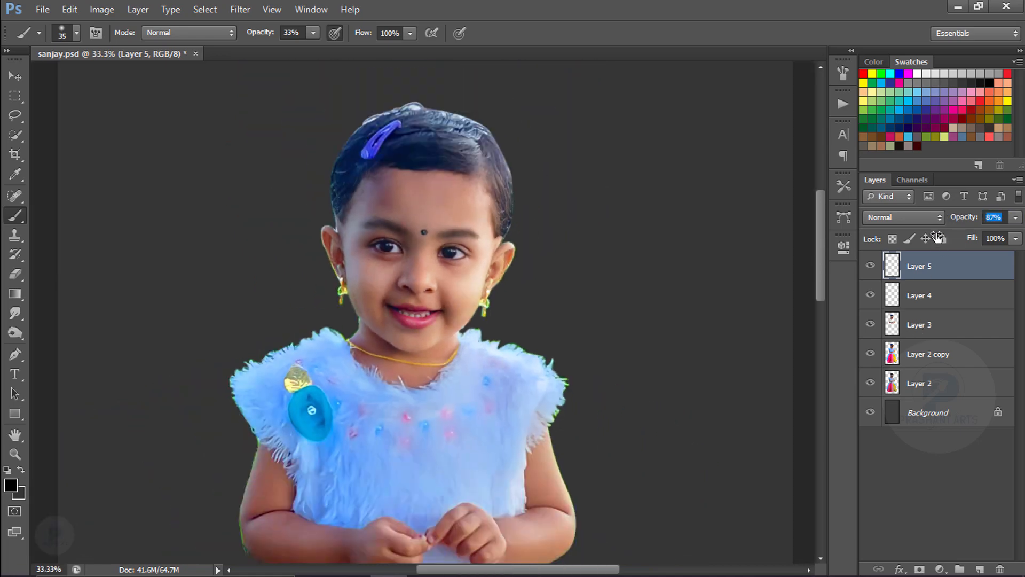
{"action": "left_click", "coordinate": [940, 296]}
{"action": "key", "text": "ctrl+j"}
{"action": "key", "text": "ctrl+shift+bracketleft"}
Step: Merge Layer 5, Layer 4 and Layer 3 into a single layer
{"action": "left_click", "coordinate": [927, 267]}
{"action": "left_click", "coordinate": [931, 326], "text": "shift"}
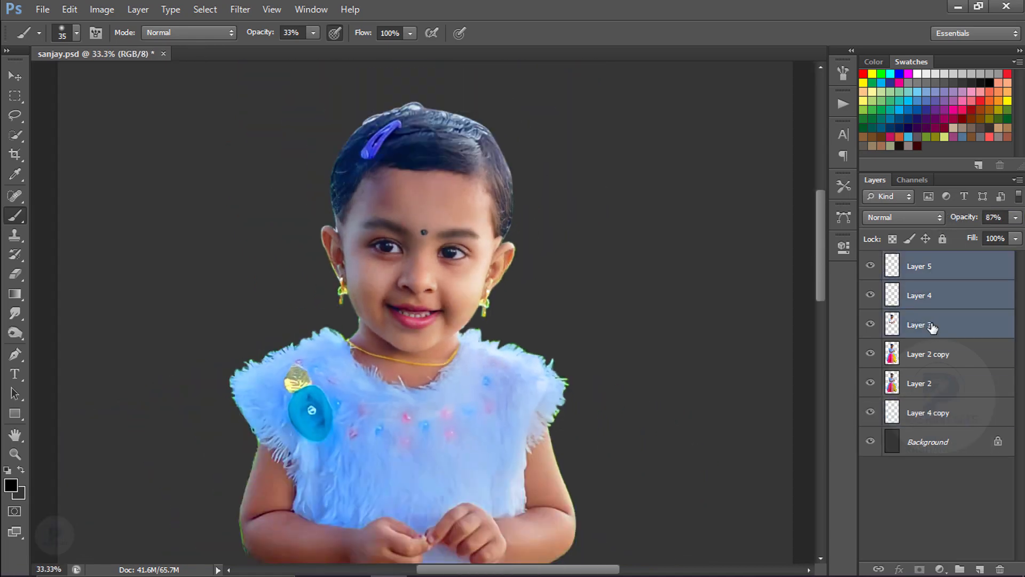
{"action": "key", "text": "ctrl+e"}
Step: Select the girl's hair along the hairline and around the head with the Lasso, and feather the selection
{"action": "key", "text": "l"}
{"action": "left_click_drag", "start_coordinate": [314, 188], "coordinate": [330, 213]}
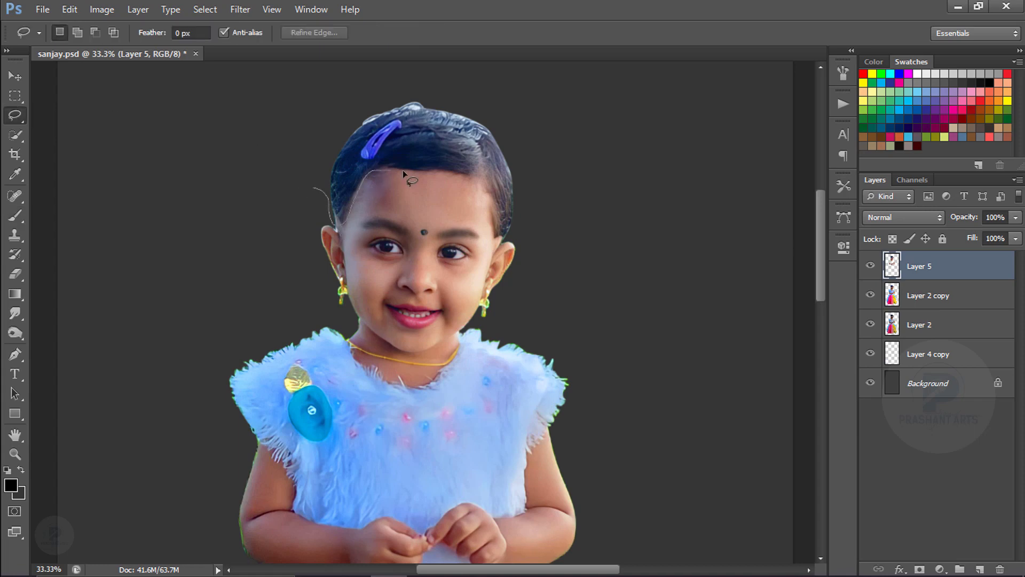
{"action": "left_click_drag", "start_coordinate": [492, 239], "coordinate": [376, 75]}
{"action": "key", "text": "shift+F6"}
{"action": "left_click", "coordinate": [590, 185]}
Step: Darken the selected hair by raising the black input level with Levels, and deselect
{"action": "key", "text": "i"}
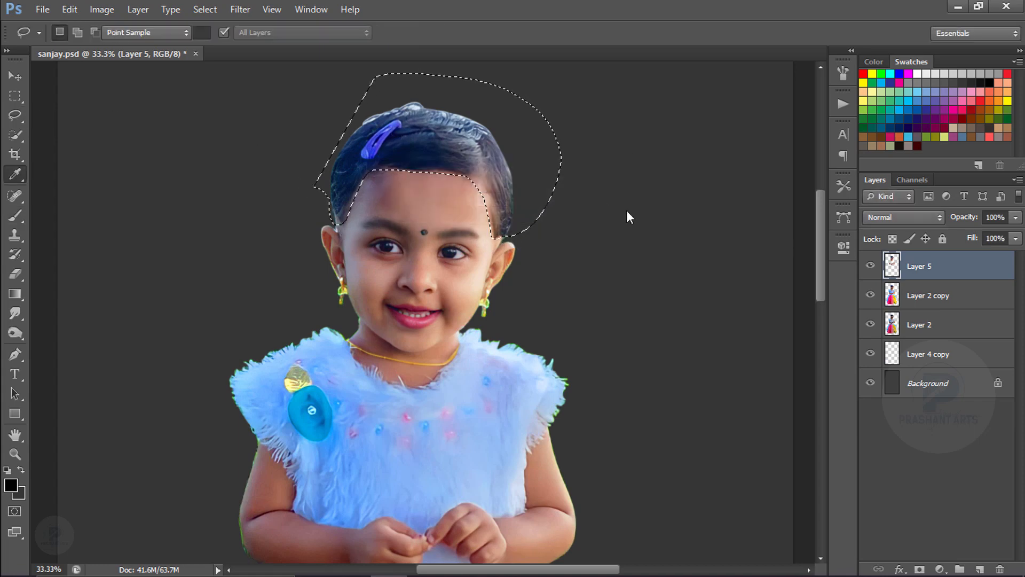
{"action": "key", "text": "ctrl+l"}
{"action": "left_click_drag", "start_coordinate": [650, 368], "coordinate": [664, 369]}
{"action": "left_click", "coordinate": [891, 226]}
{"action": "key", "text": "ctrl+d"}
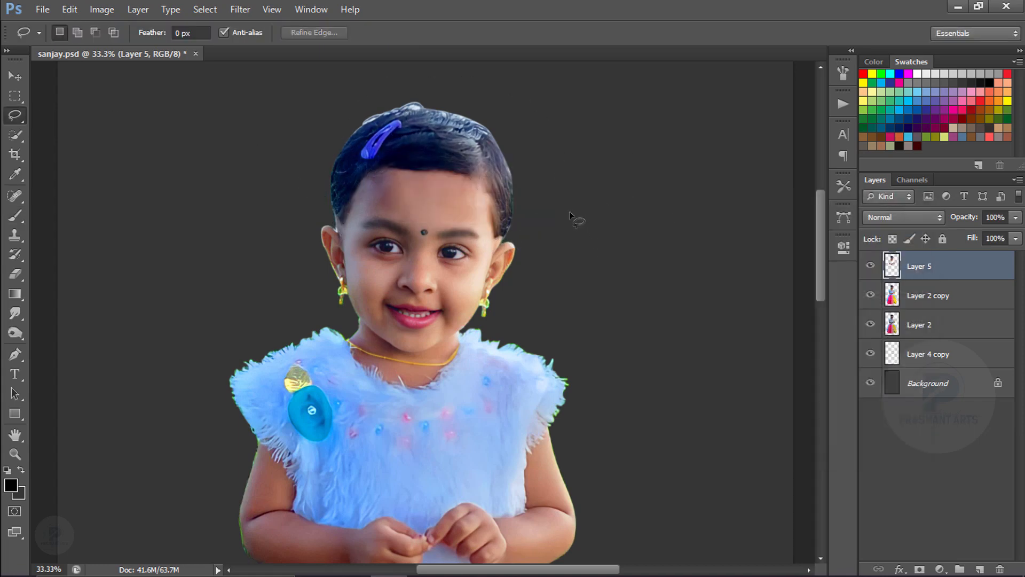
Step: Select both eyes with the Lasso and feather the selection by 2 pixels
{"action": "key", "text": "ctrl+plus"}
{"action": "key", "text": "ctrl+plus"}
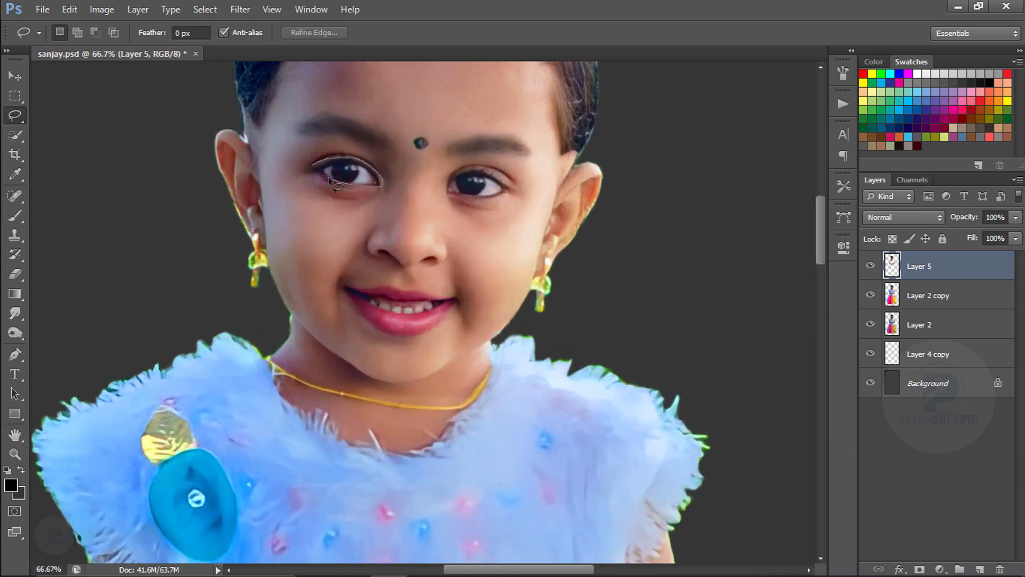
{"action": "left_click_drag", "start_coordinate": [330, 180], "coordinate": [318, 168]}
{"action": "left_click_drag", "start_coordinate": [451, 195], "coordinate": [491, 205]}
{"action": "key", "text": "shift+F6"}
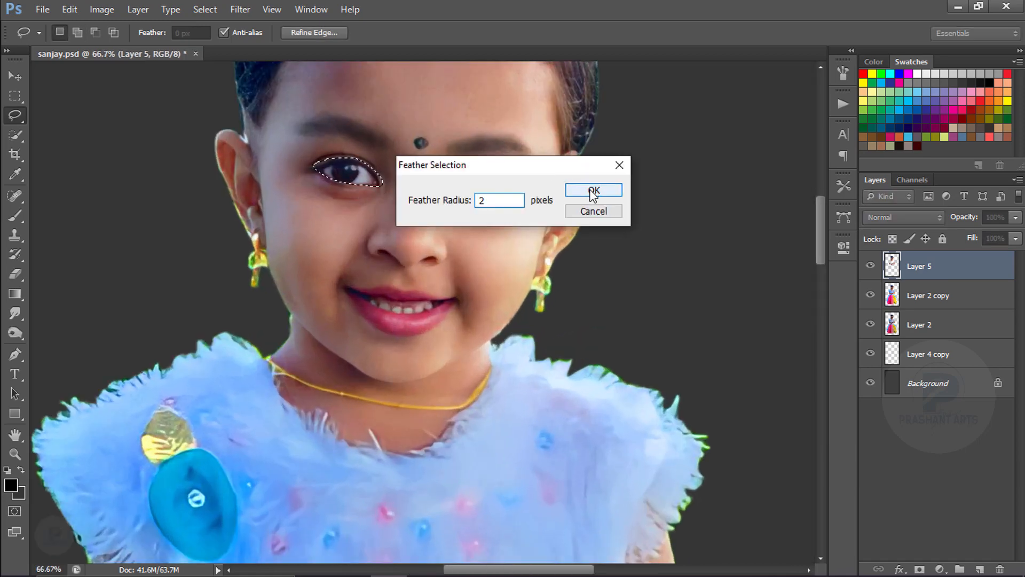
{"action": "left_click", "coordinate": [594, 191]}
Step: Deepen the shadows of both eyes with Levels, using a black input level of 12
{"action": "key", "text": "ctrl+l"}
{"action": "left_click_drag", "start_coordinate": [652, 373], "coordinate": [664, 373]}
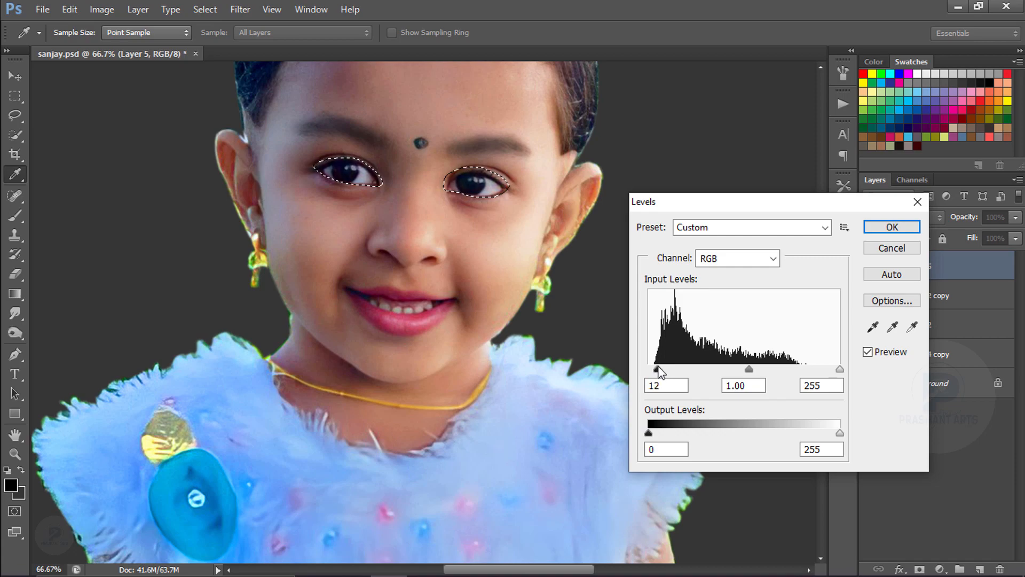
{"action": "key", "text": "Return"}
Step: Create a merged copy of Layer 5, Layer 2 copy, Layer 2 and Layer 4 copy above the originals
{"action": "key", "text": "ctrl+minus"}
{"action": "key", "text": "ctrl+minus"}
{"action": "key", "text": "ctrl+minus"}
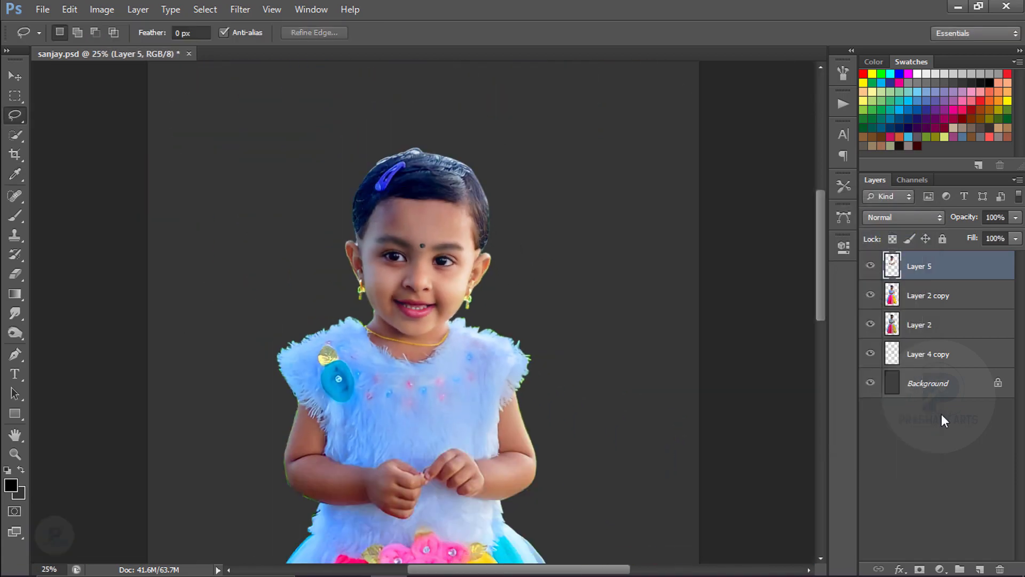
{"action": "left_click", "coordinate": [935, 354], "text": "shift"}
{"action": "key", "text": "ctrl+j"}
{"action": "key", "text": "ctrl+e"}
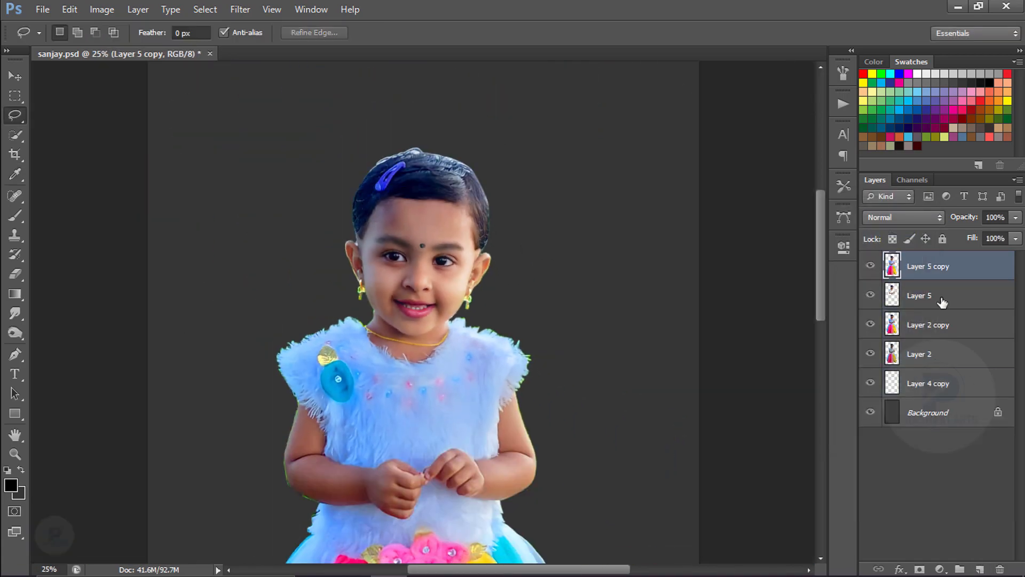
Step: Group the original layers from Layer 5 down to Layer 4 copy
{"action": "left_click", "coordinate": [936, 298]}
{"action": "left_click", "coordinate": [935, 385], "text": "shift"}
{"action": "key", "text": "ctrl+g"}
Step: Add a new layer above Layer 5 copy and set its blend mode to Color
{"action": "left_click", "coordinate": [933, 273]}
{"action": "key", "text": "ctrl+alt+shift+n"}
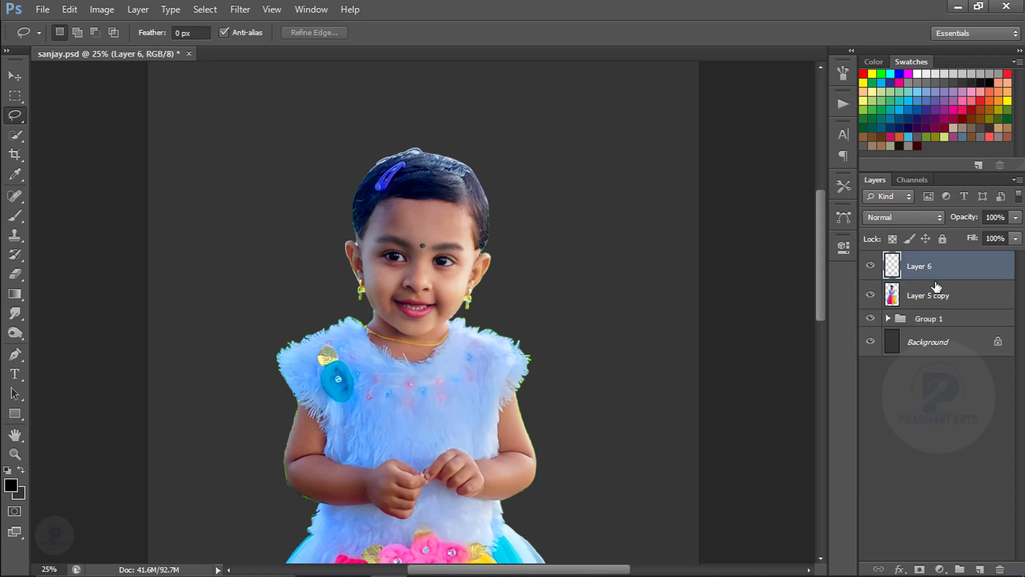
{"action": "left_click", "coordinate": [918, 217]}
{"action": "left_click", "coordinate": [903, 369]}
Step: Prepare a pink brush of size 250 and load the outline of the girl's skin and hair as a selection
{"action": "key", "text": "b"}
{"action": "key", "text": "bracketright"}
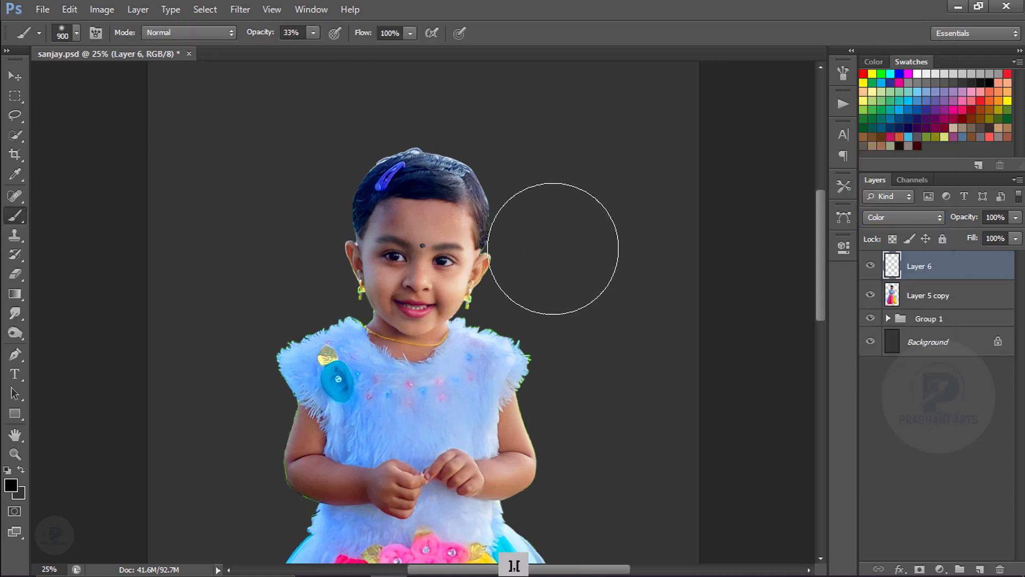
{"action": "key", "text": "ctrl+equal"}
{"action": "key", "text": "ctrl+equal"}
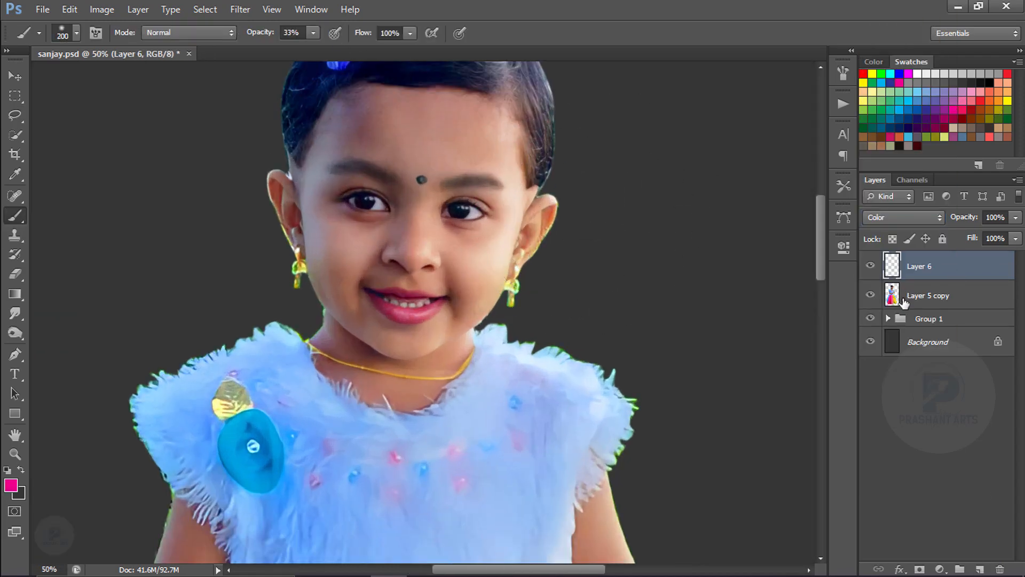
{"action": "left_click", "coordinate": [891, 295], "text": "ctrl"}
{"action": "key", "text": "bracketright"}
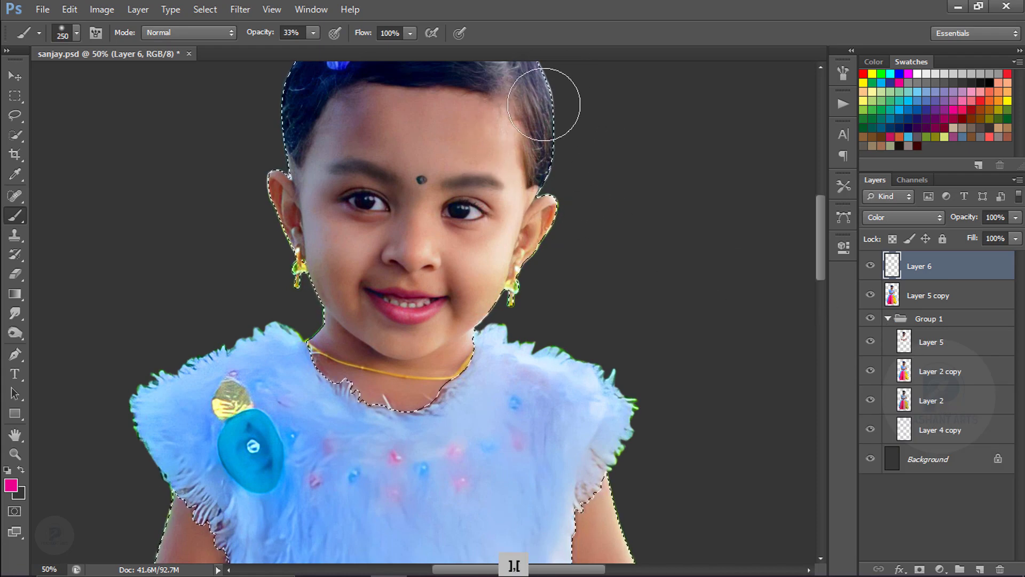
Step: Try tinting the hair and face edge on the right of the photo with pink and yellow brush strokes
{"action": "left_click_drag", "start_coordinate": [544, 104], "coordinate": [525, 273]}
{"action": "key", "text": "ctrl+alt+z"}
{"action": "left_click", "coordinate": [864, 82]}
{"action": "left_click_drag", "start_coordinate": [611, 165], "coordinate": [599, 218]}
{"action": "left_click_drag", "start_coordinate": [540, 160], "coordinate": [509, 293]}
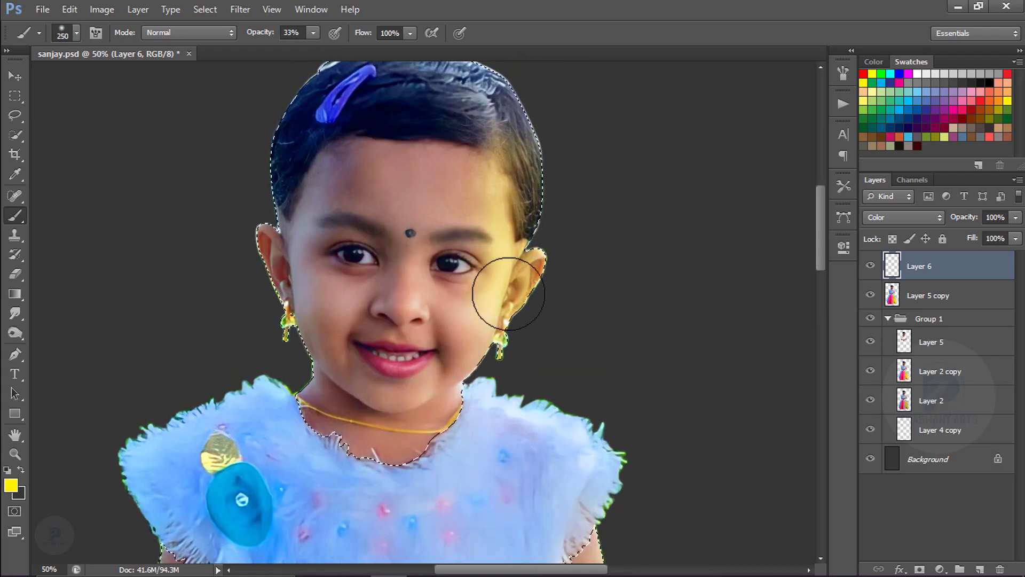
{"action": "key", "text": "ctrl+alt+z"}
Step: Tint the face edges pink and yellow on Layer 6 at 48% opacity, and add a Color-mode layer above it
{"action": "left_click", "coordinate": [955, 109]}
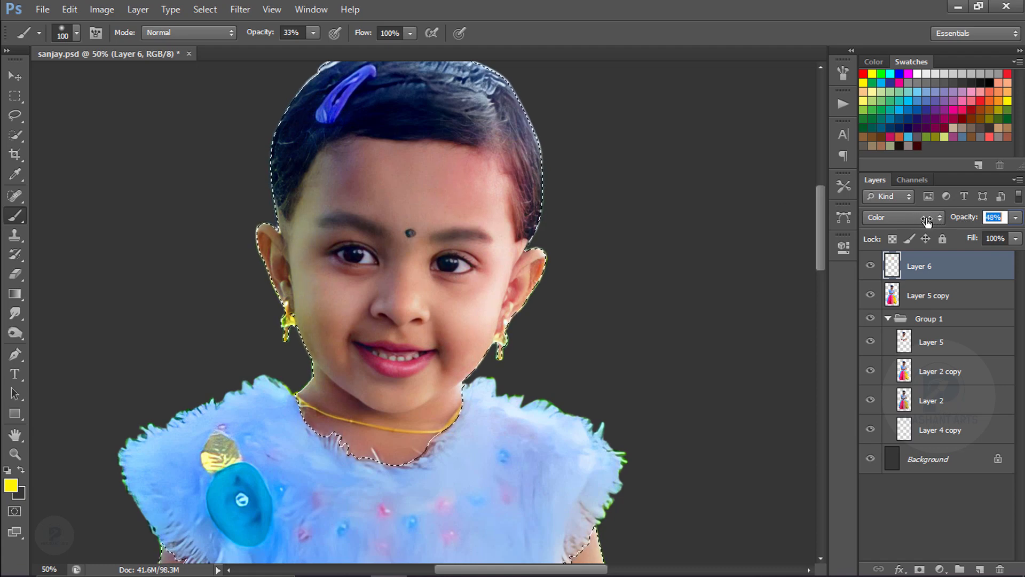
{"action": "left_click", "coordinate": [979, 570]}
{"action": "left_click", "coordinate": [904, 216]}
{"action": "left_click", "coordinate": [881, 366]}
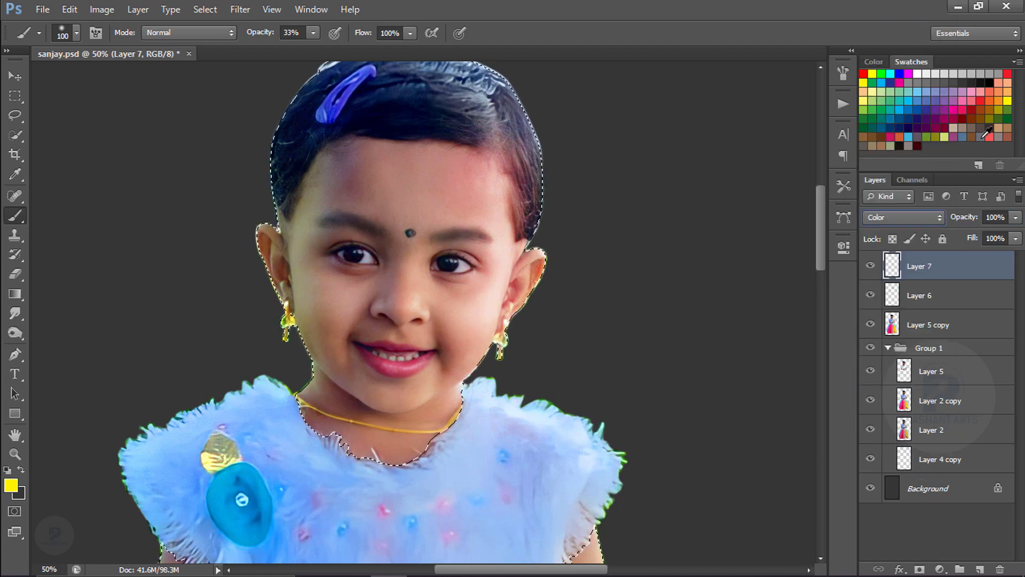
Step: Paint coral-red blush on both cheeks on Layer 7 and set the layer's opacity to 64%
{"action": "left_click", "coordinate": [11, 485]}
{"action": "left_click", "coordinate": [927, 415]}
{"action": "left_click", "coordinate": [1007, 262]}
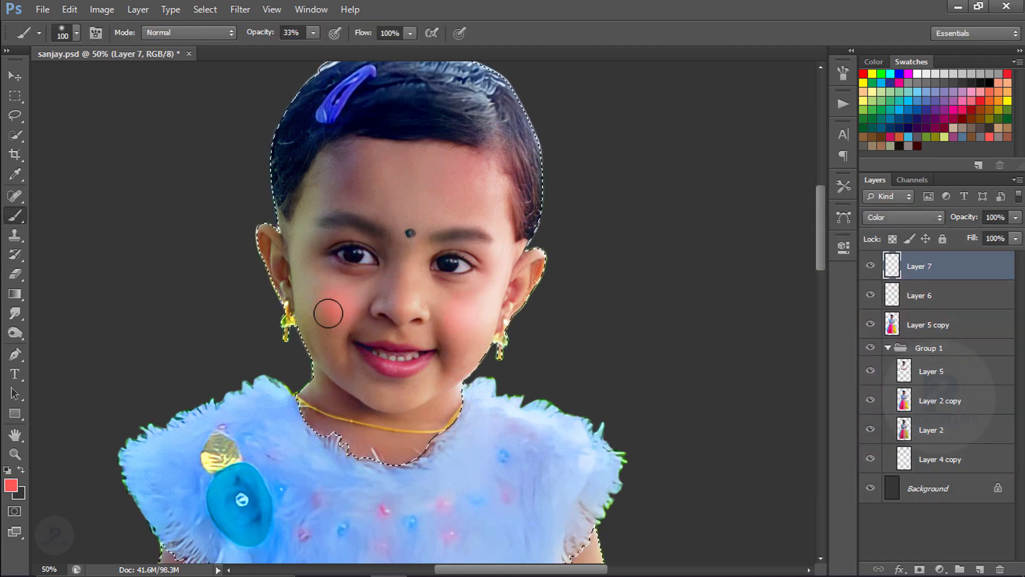
{"action": "key", "text": "ctrl+alt+z"}
{"action": "key", "text": "ctrl+minus"}
{"action": "key", "text": "ctrl+minus"}
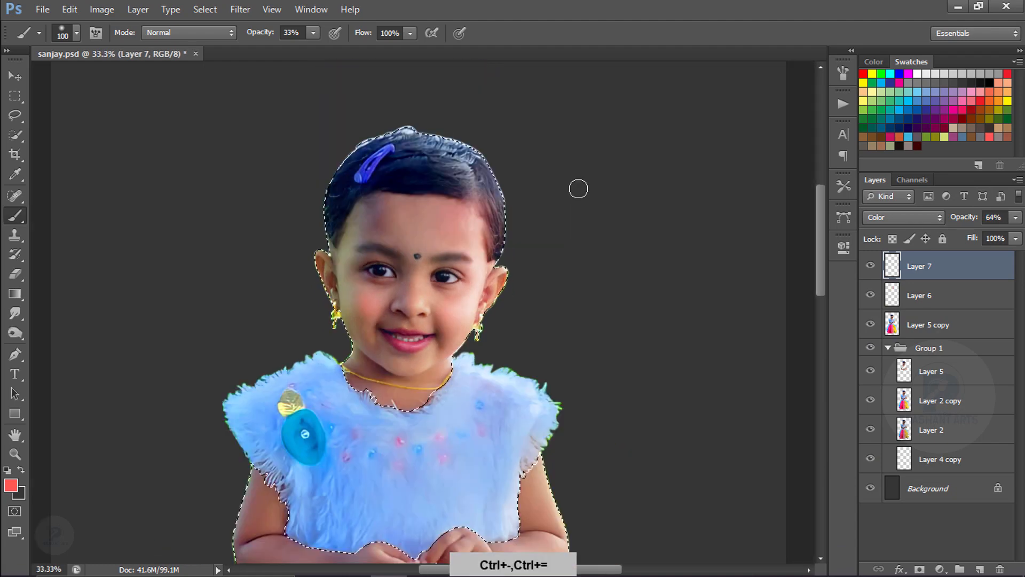
Step: Tint the arms on Layer 6 with a size 200 brush, using yellow and crimson-pink swatches
{"action": "left_click", "coordinate": [919, 295]}
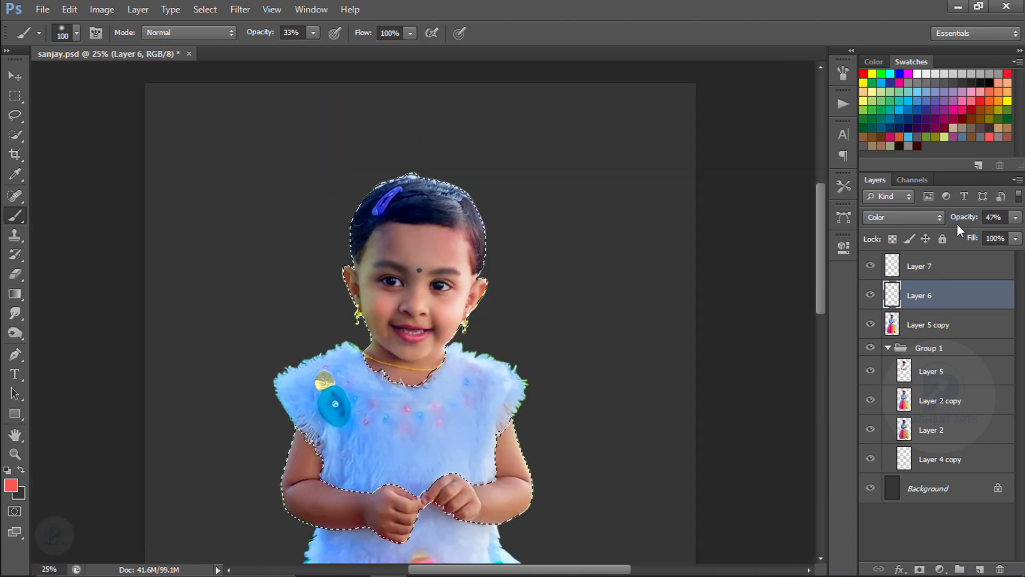
{"action": "left_click", "coordinate": [918, 265]}
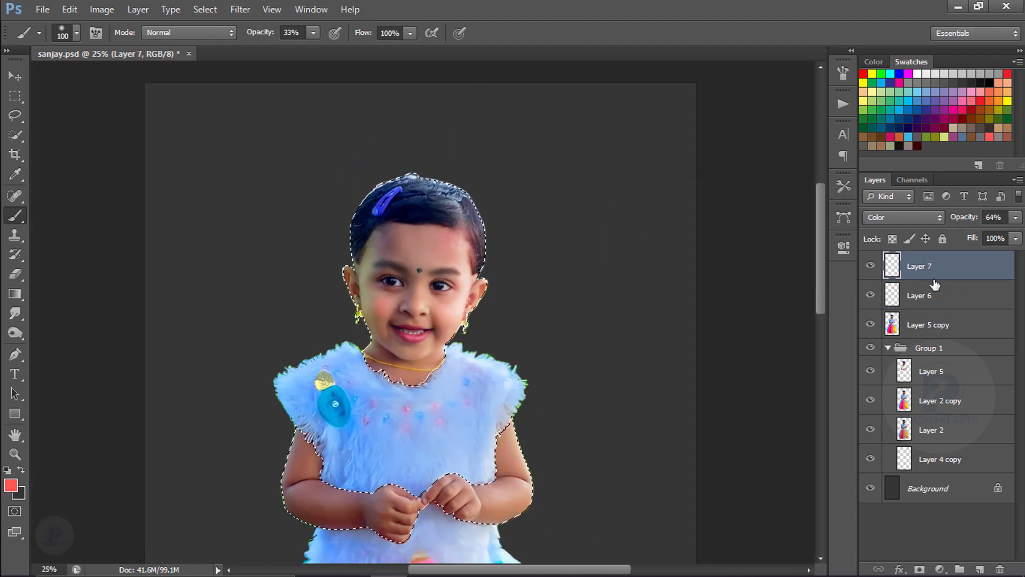
{"action": "left_click", "coordinate": [932, 291]}
{"action": "left_click", "coordinate": [1008, 102]}
{"action": "key", "text": "bracketright"}
{"action": "key", "text": "space"}
{"action": "left_click_drag", "start_coordinate": [281, 507], "coordinate": [274, 389]}
{"action": "key", "text": "ctrl+alt+z"}
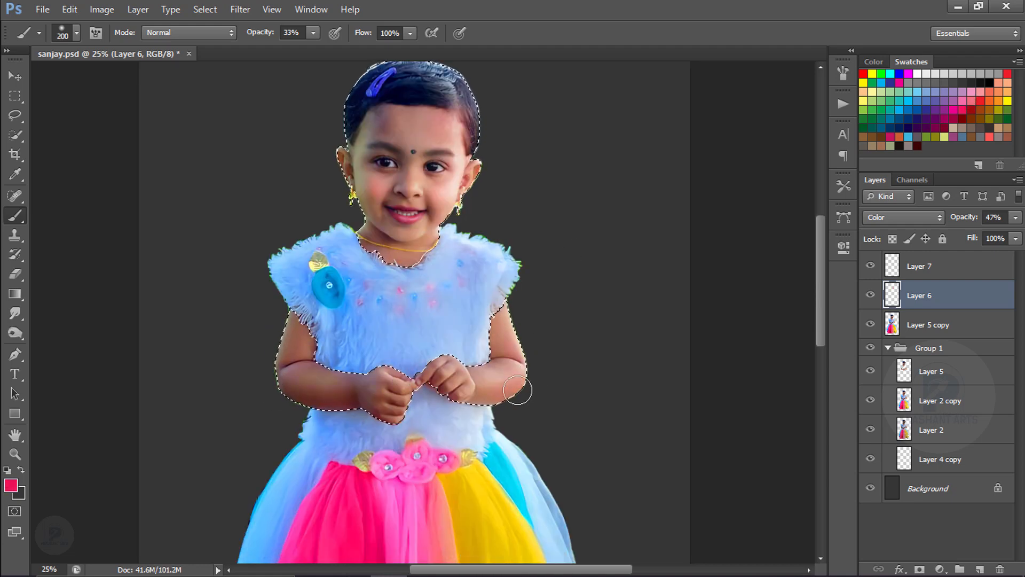
{"action": "left_click_drag", "start_coordinate": [600, 327], "coordinate": [578, 328]}
Step: Merge Layer 7, Layer 6 and Layer 5 copy into one layer and collapse Group 1
{"action": "left_click", "coordinate": [938, 270]}
{"action": "left_click", "coordinate": [909, 331], "text": "shift"}
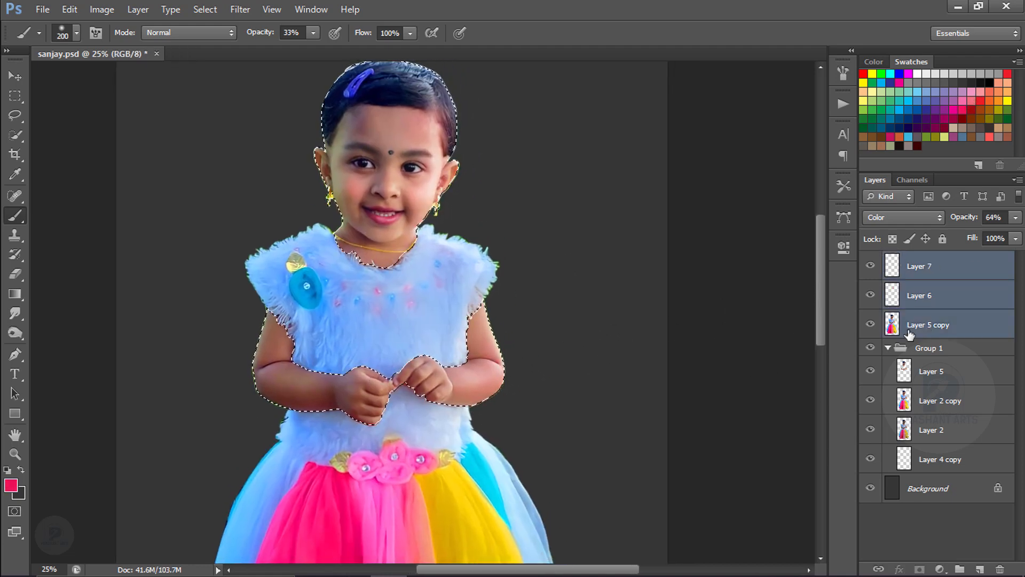
{"action": "key", "text": "ctrl+e"}
{"action": "left_click", "coordinate": [893, 292]}
{"action": "left_click", "coordinate": [888, 289]}
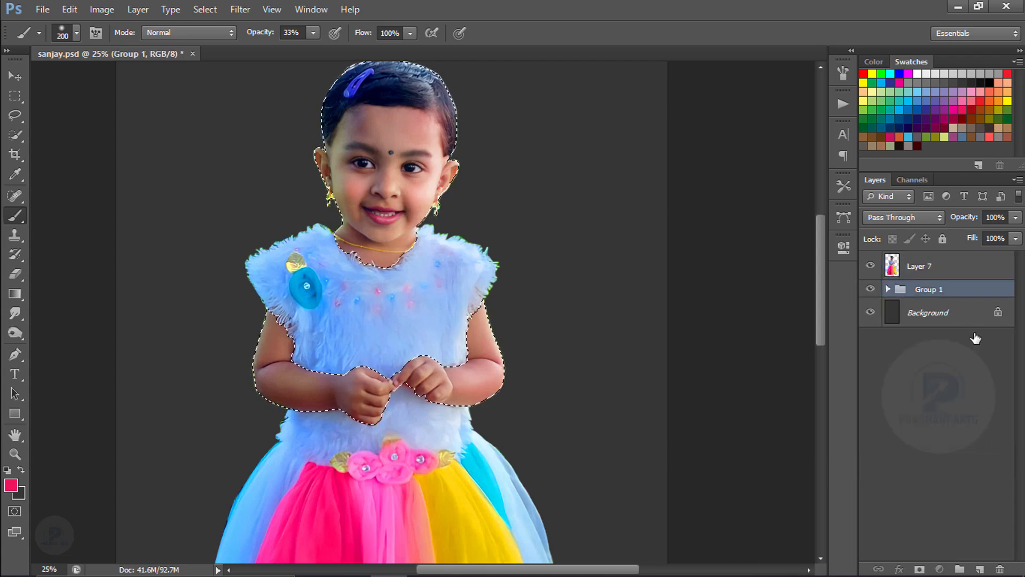
Step: Add a new layer above Layer 7 and set up a white brush with pressure-controlled opacity
{"action": "left_click", "coordinate": [959, 271]}
{"action": "left_click", "coordinate": [980, 569]}
{"action": "left_click", "coordinate": [918, 73]}
{"action": "left_click", "coordinate": [335, 34]}
Step: Reduce the brush to size 15 for fine white highlights on the face, and undo the last stroke
{"action": "key", "text": "ctrl+h"}
{"action": "key", "text": "ctrl+equal"}
{"action": "left_click_drag", "start_coordinate": [435, 248], "coordinate": [455, 433]}
{"action": "key", "text": "ctrl+equal"}
{"action": "key", "text": "ctrl+equal"}
{"action": "key", "text": "ctrl+equal"}
{"action": "key", "text": "ctrl+h"}
{"action": "key", "text": "bracketleft"}
{"action": "key", "text": "bracketleft"}
{"action": "key", "text": "bracketleft"}
{"action": "key", "text": "bracketleft"}
{"action": "key", "text": "bracketleft"}
{"action": "key", "text": "bracketleft"}
{"action": "key", "text": "bracketleft"}
{"action": "key", "text": "bracketleft"}
{"action": "key", "text": "bracketleft"}
{"action": "key", "text": "bracketleft"}
{"action": "key", "text": "bracketleft"}
{"action": "key", "text": "bracketleft"}
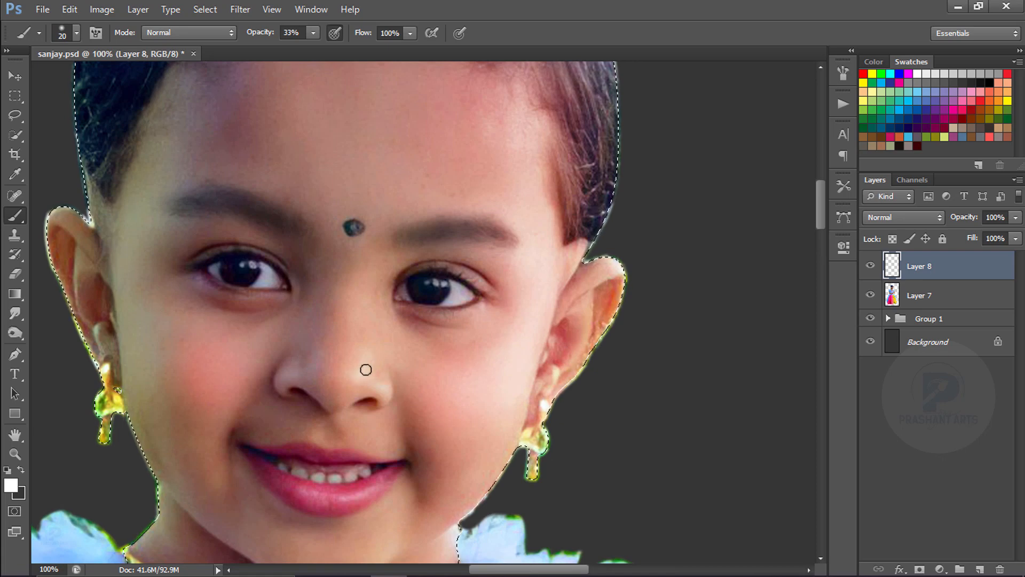
{"action": "key", "text": "bracketleft"}
{"action": "key", "text": "ctrl+alt+z"}
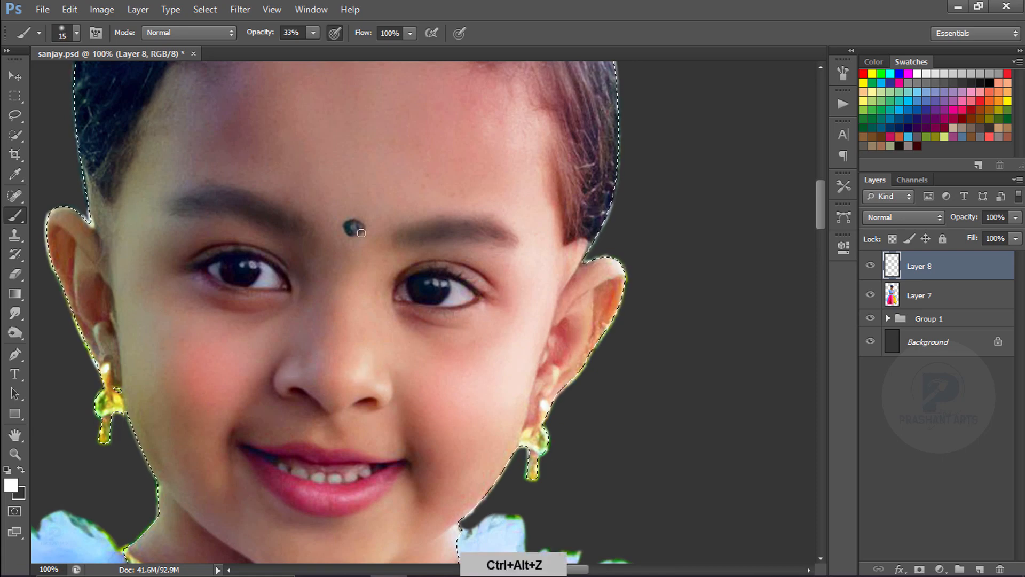
Step: Lower the brush opacity to 16%, enlarge the brush and paint a soft white highlight on the forehead
{"action": "left_click_drag", "start_coordinate": [266, 33], "coordinate": [258, 34]}
{"action": "key", "text": "bracketright"}
{"action": "key", "text": "bracketright"}
{"action": "key", "text": "bracketright"}
{"action": "key", "text": "bracketright"}
{"action": "key", "text": "bracketright"}
{"action": "key", "text": "bracketright"}
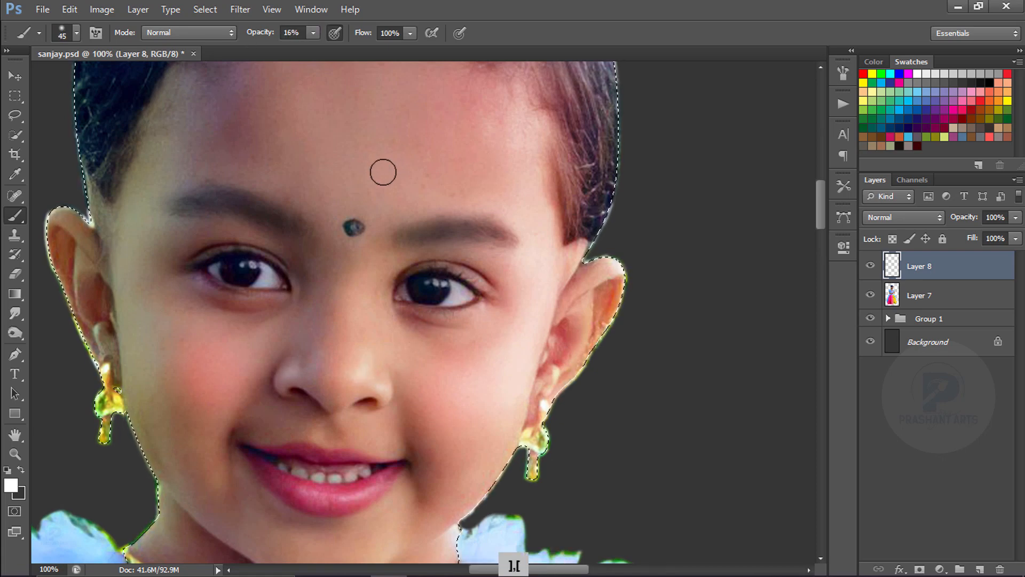
{"action": "left_click_drag", "start_coordinate": [300, 90], "coordinate": [373, 175]}
{"action": "key", "text": "bracketright"}
{"action": "key", "text": "bracketright"}
{"action": "left_click_drag", "start_coordinate": [477, 349], "coordinate": [468, 234]}
Step: Brush subtle white highlights around the nose while reducing the brush size from 30 to 20
{"action": "key", "text": "bracketleft"}
{"action": "key", "text": "bracketleft"}
{"action": "key", "text": "bracketleft"}
{"action": "key", "text": "bracketleft"}
{"action": "key", "text": "bracketleft"}
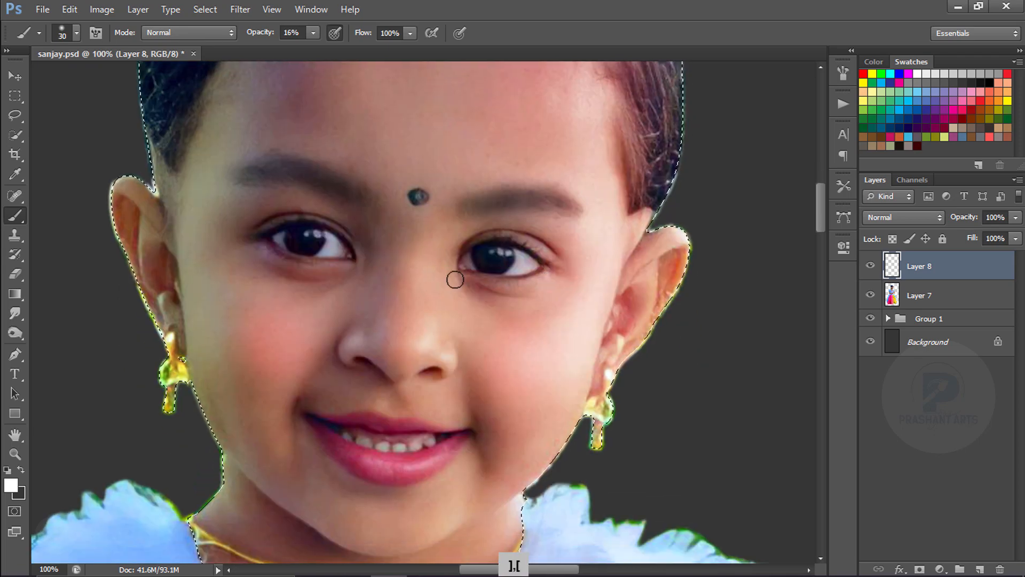
{"action": "left_click_drag", "start_coordinate": [465, 374], "coordinate": [469, 246]}
{"action": "key", "text": "bracketleft"}
{"action": "key", "text": "ctrl+alt+z"}
{"action": "key", "text": "bracketleft"}
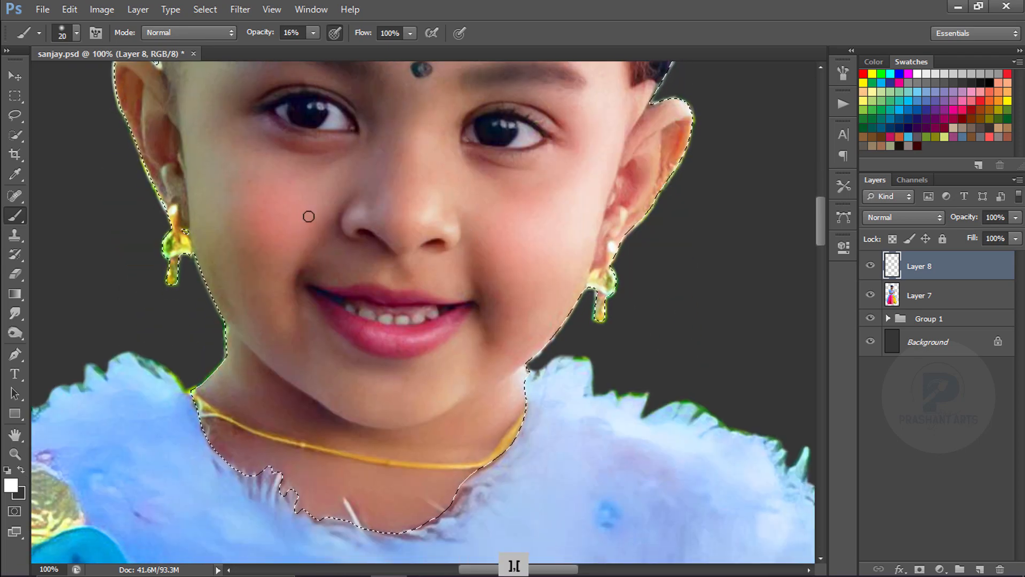
Step: Reduce the brush to size 9 and add a fine white highlight to the lower lip
{"action": "key", "text": "bracketleft"}
{"action": "key", "text": "bracketleft"}
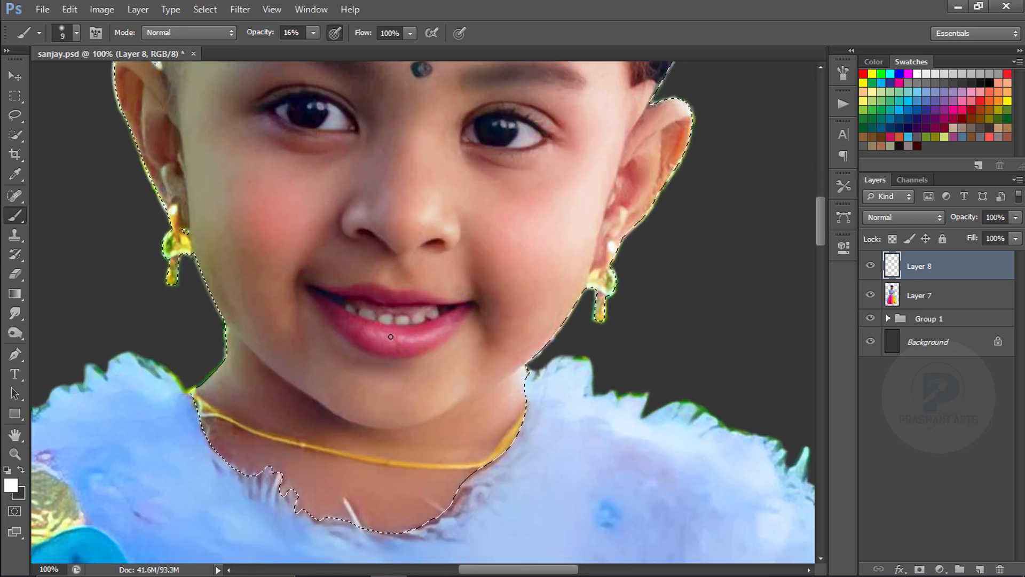
{"action": "key", "text": "ctrl+minus"}
{"action": "key", "text": "ctrl+minus"}
{"action": "key", "text": "ctrl+minus"}
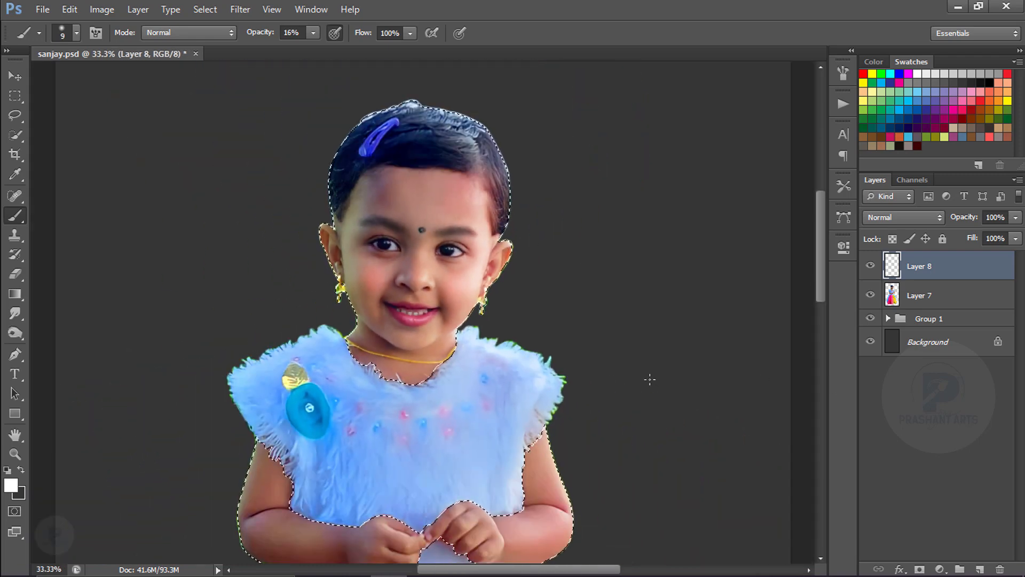
Step: Enlarge the brush and paint a soft white highlight on the forearm on the right of the photo
{"action": "left_click_drag", "start_coordinate": [582, 435], "coordinate": [561, 345]}
{"action": "key", "text": "ctrl+plus"}
{"action": "key", "text": "ctrl+plus"}
{"action": "key", "text": "bracketright"}
{"action": "key", "text": "bracketright"}
{"action": "key", "text": "bracketright"}
{"action": "key", "text": "bracketright"}
{"action": "key", "text": "bracketright"}
{"action": "key", "text": "bracketright"}
{"action": "key", "text": "bracketright"}
{"action": "key", "text": "bracketright"}
{"action": "key", "text": "bracketright"}
{"action": "left_click_drag", "start_coordinate": [576, 390], "coordinate": [613, 383]}
Step: Reduce the brush to size 30 for the upper arm and hand highlights, and undo the last stroke
{"action": "key", "text": "bracketleft"}
{"action": "key", "text": "bracketleft"}
{"action": "key", "text": "bracketleft"}
{"action": "key", "text": "bracketleft"}
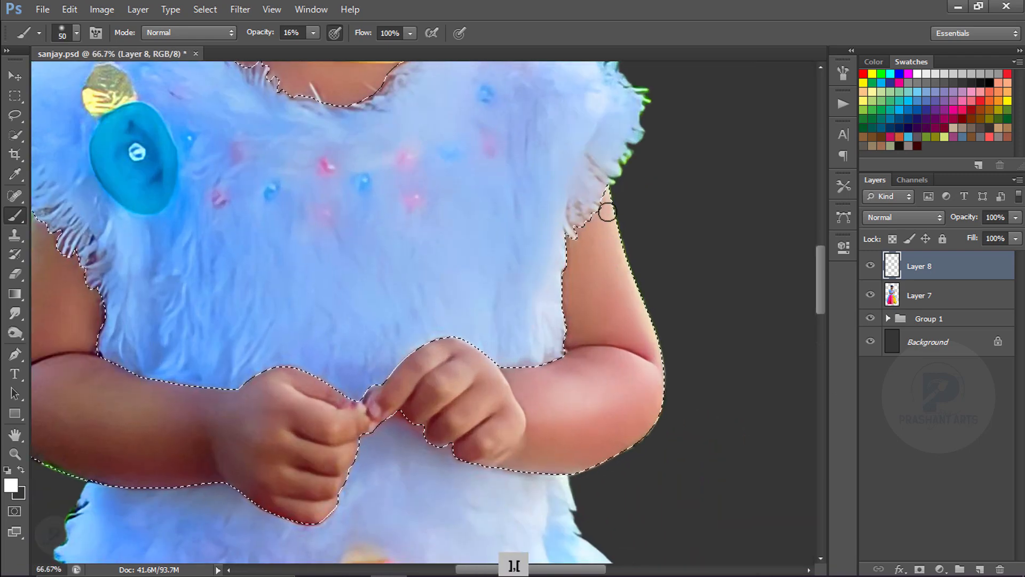
{"action": "key", "text": "bracketleft"}
{"action": "key", "text": "bracketleft"}
{"action": "key", "text": "bracketleft"}
{"action": "key", "text": "ctrl+alt+z"}
Step: Turn off pressure-controlled brush opacity and enlarge the brush to size 80
{"action": "left_click_drag", "start_coordinate": [268, 384], "coordinate": [428, 362]}
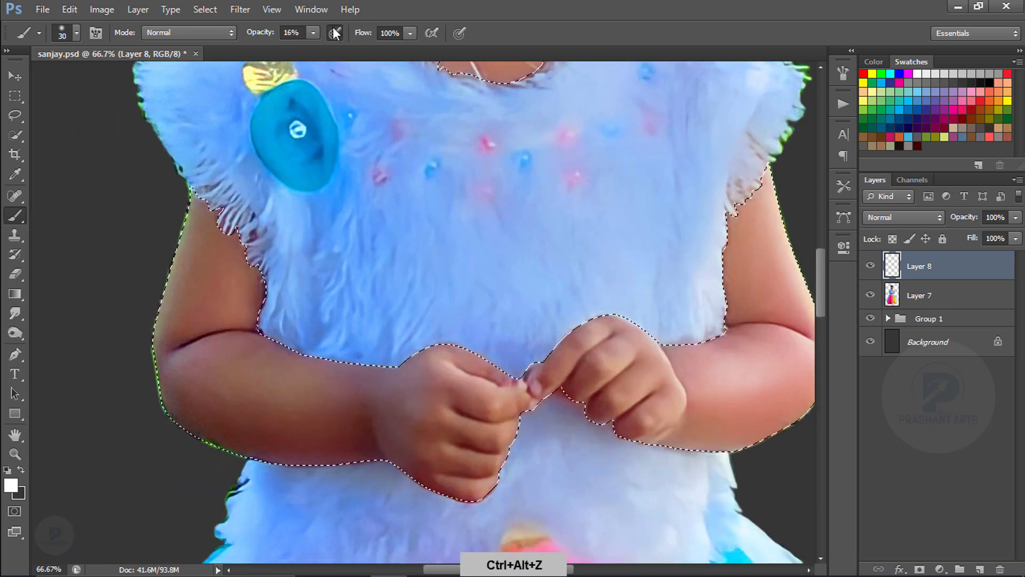
{"action": "left_click", "coordinate": [335, 33]}
{"action": "key", "text": "bracketright"}
{"action": "key", "text": "bracketright"}
{"action": "key", "text": "bracketright"}
{"action": "key", "text": "bracketright"}
{"action": "key", "text": "bracketright"}
{"action": "key", "text": "bracketright"}
Step: Lower the brush opacity to 13% and paint a soft white highlight along the forearm on the left of the photo
{"action": "left_click_drag", "start_coordinate": [762, 362], "coordinate": [733, 376]}
{"action": "key", "text": "ctrl+alt+z"}
{"action": "left_click_drag", "start_coordinate": [263, 34], "coordinate": [259, 33]}
{"action": "left_click_drag", "start_coordinate": [227, 385], "coordinate": [299, 382]}
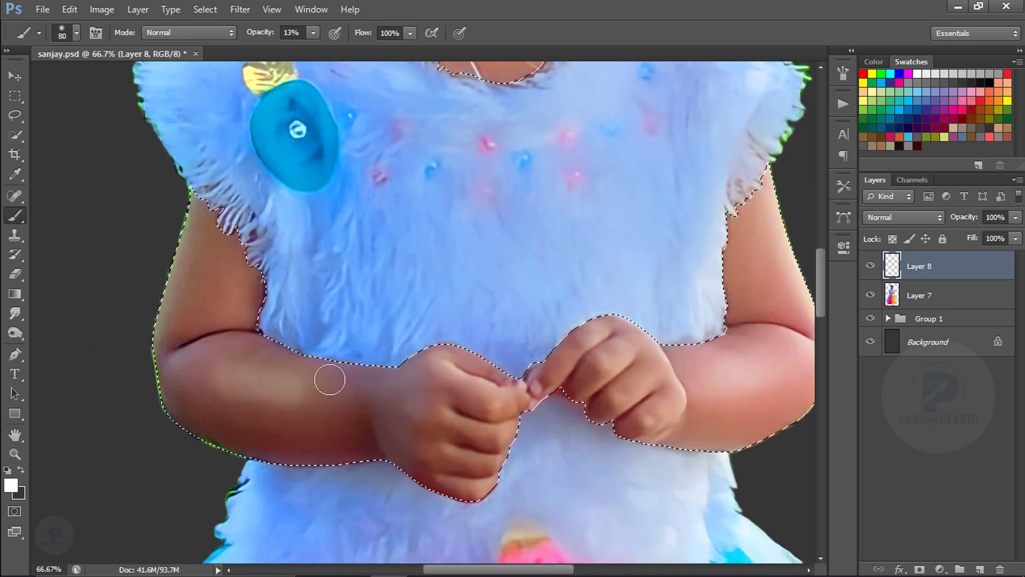
Step: Undo the forearm highlight, set the brush to 6% opacity and size 60, and try a fainter highlight there
{"action": "key", "text": "ctrl+alt+z"}
{"action": "left_click_drag", "start_coordinate": [254, 37], "coordinate": [249, 37]}
{"action": "key", "text": "bracketleft"}
{"action": "key", "text": "bracketleft"}
{"action": "left_click_drag", "start_coordinate": [292, 389], "coordinate": [204, 393]}
{"action": "key", "text": "ctrl+alt+z"}
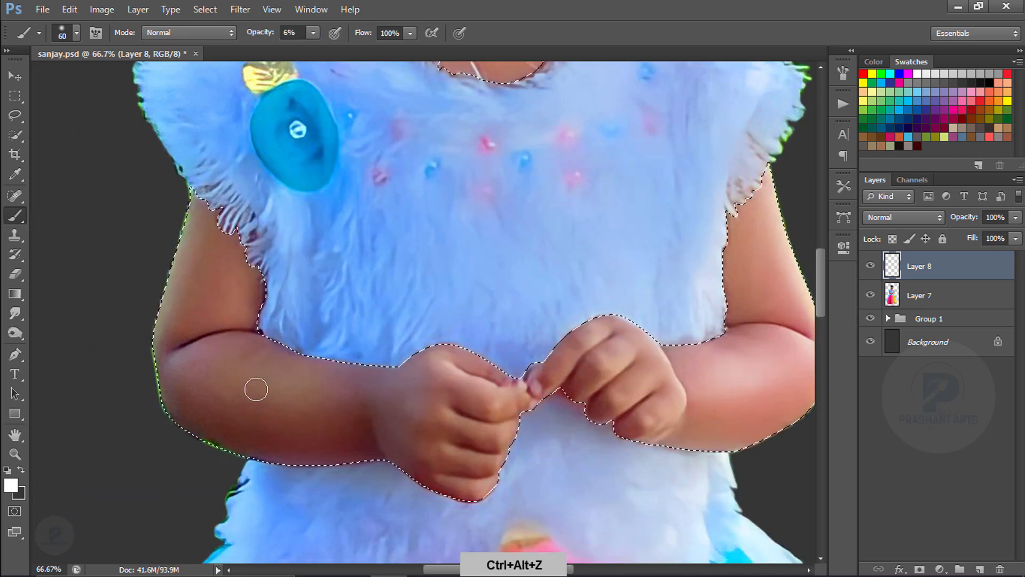
Step: Reduce the brush to size 25 for the small highlights on the hands
{"action": "key", "text": "ctrl+minus"}
{"action": "key", "text": "bracketleft"}
{"action": "key", "text": "bracketleft"}
{"action": "key", "text": "bracketleft"}
{"action": "key", "text": "bracketleft"}
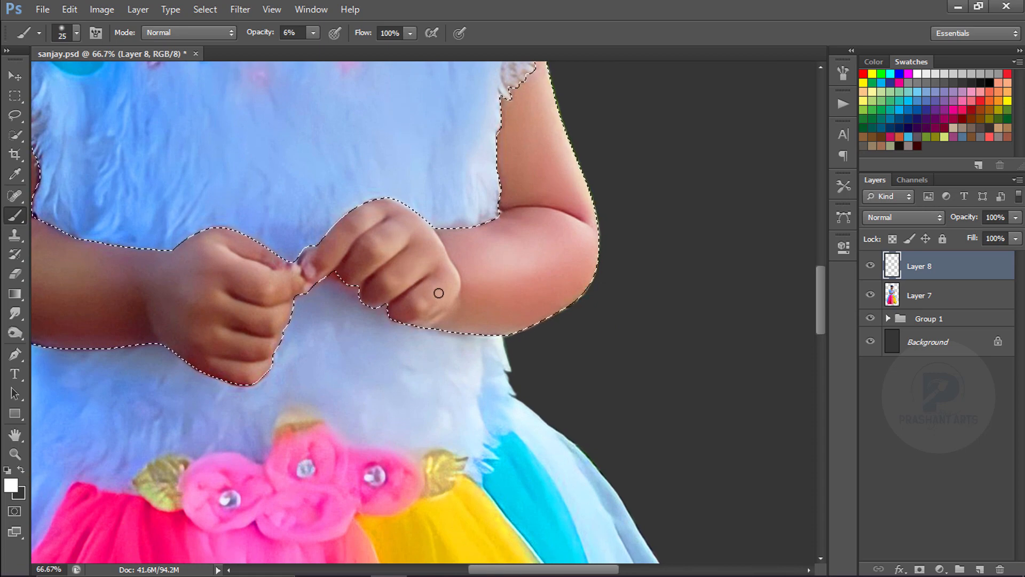
Step: Merge the highlight layer, Layer 8, down into Layer 7 and expand Group 1
{"action": "key", "text": "ctrl+minus"}
{"action": "key", "text": "ctrl+minus"}
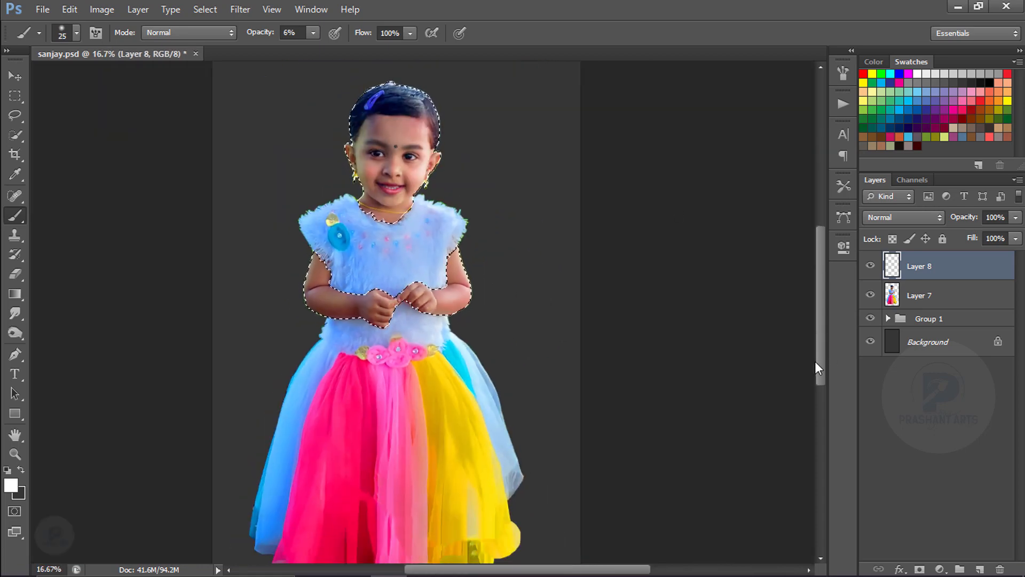
{"action": "left_click", "coordinate": [888, 318]}
{"action": "key", "text": "ctrl+e"}
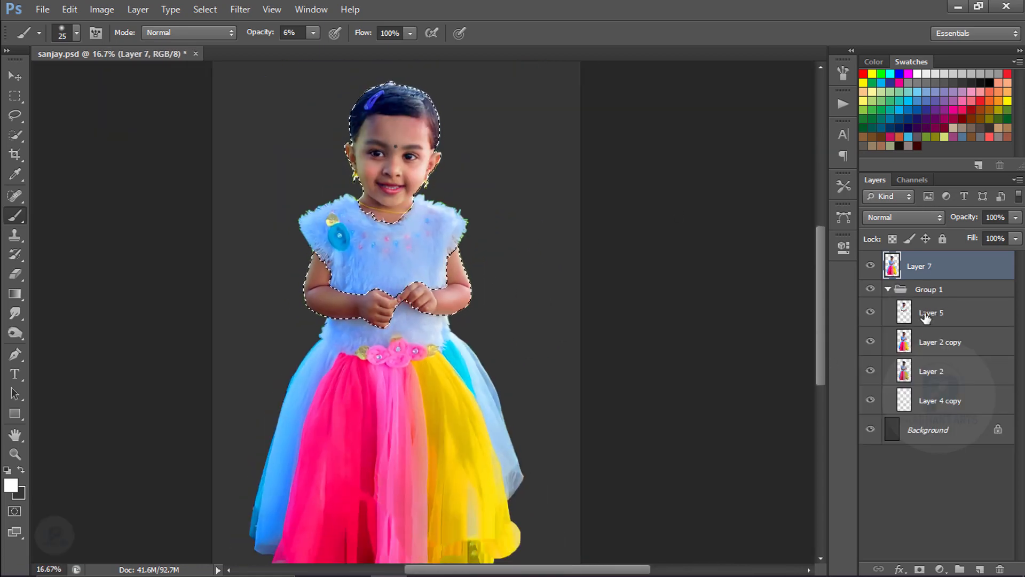
Step: Apply a Selective Color adjustment to the selected skin on Layer 7, adding yellow to the Reds
{"action": "key", "text": "alt+i"}
{"action": "key", "text": "j"}
{"action": "key", "text": "s"}
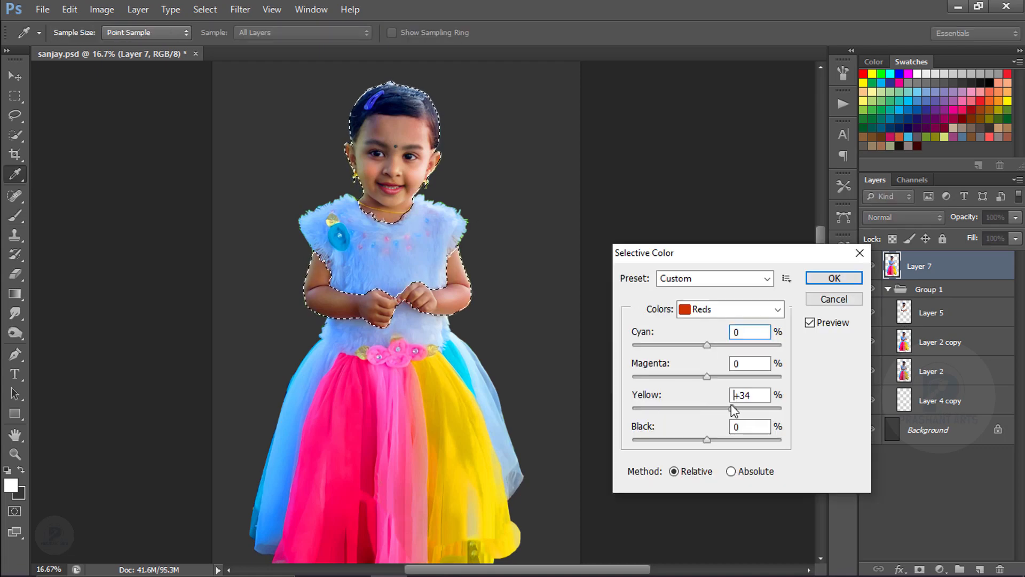
{"action": "left_click_drag", "start_coordinate": [731, 403], "coordinate": [715, 394]}
{"action": "key", "text": "Return"}
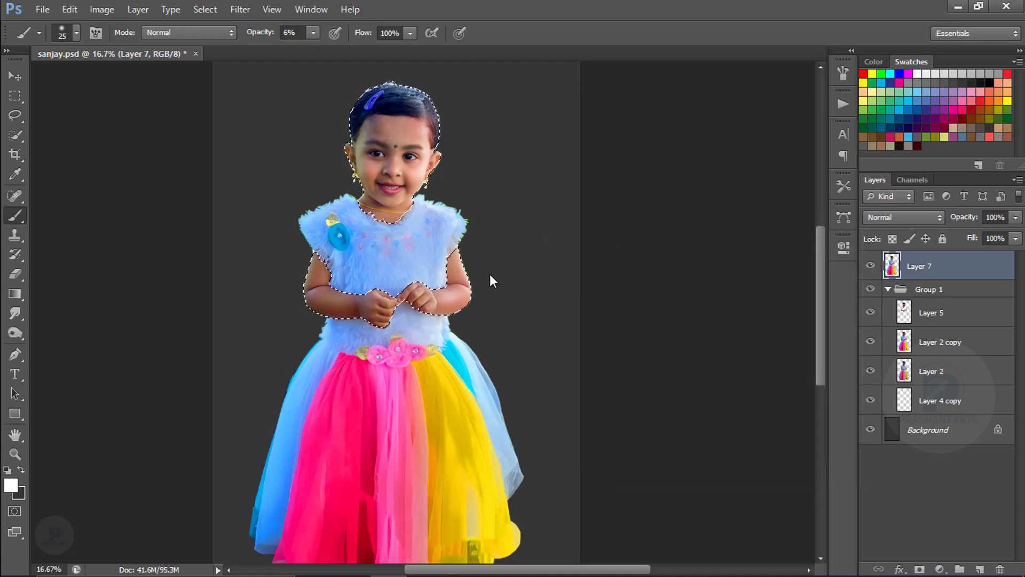
Step: Deselect the skin and bring the girl's face into close view
{"action": "key", "text": "ctrl+d"}
{"action": "key", "text": "ctrl+plus"}
{"action": "key", "text": "ctrl+plus"}
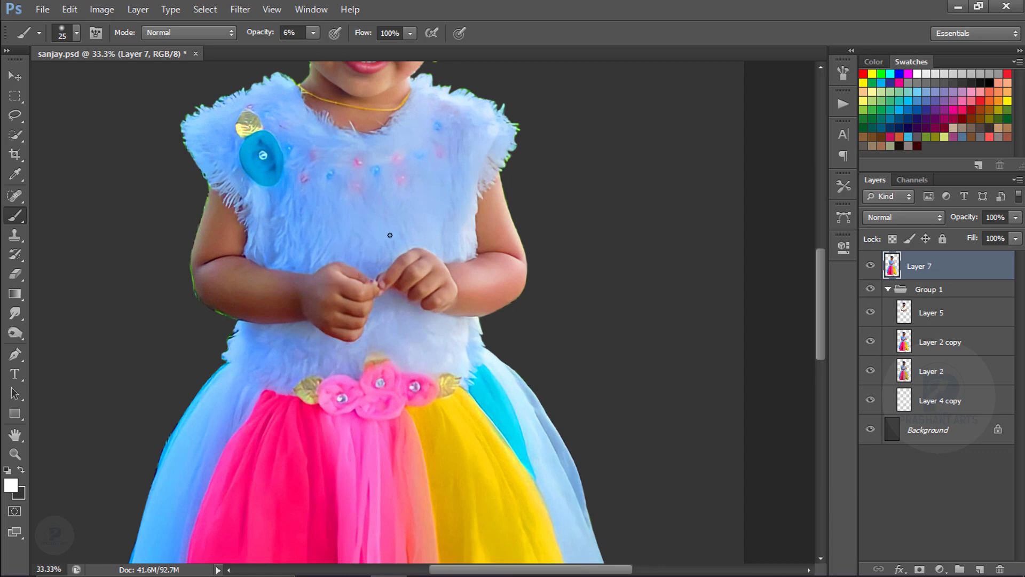
{"action": "left_click_drag", "start_coordinate": [311, 67], "coordinate": [387, 272]}
{"action": "key", "text": "ctrl+plus"}
{"action": "key", "text": "ctrl+plus"}
{"action": "key", "text": "ctrl+plus"}
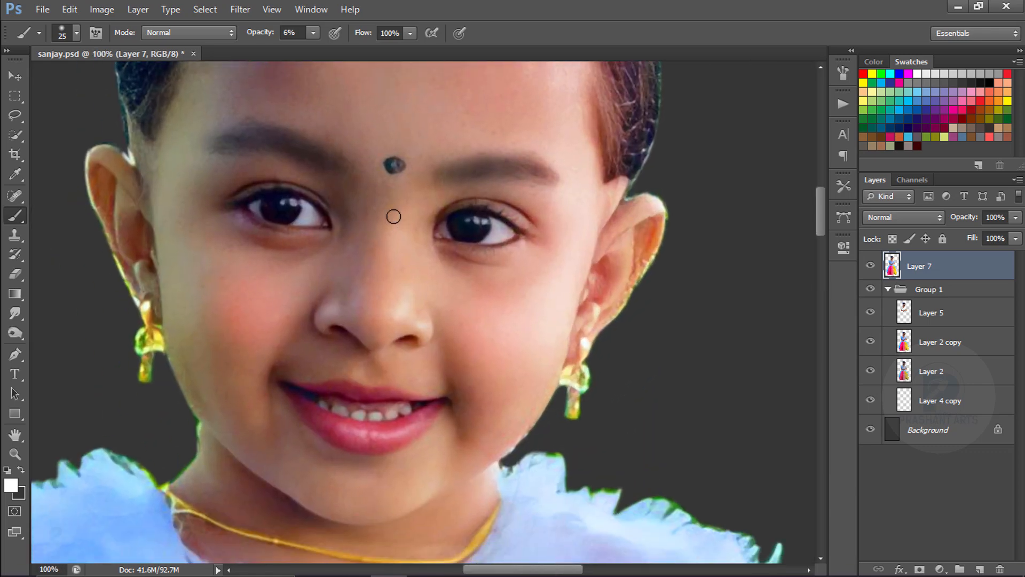
{"action": "key", "text": "ctrl+plus"}
Step: Collapse Group 1 and merge a duplicate of Layer 7 back down
{"action": "left_click", "coordinate": [888, 289]}
{"action": "key", "text": "ctrl+j"}
{"action": "key", "text": "ctrl+e"}
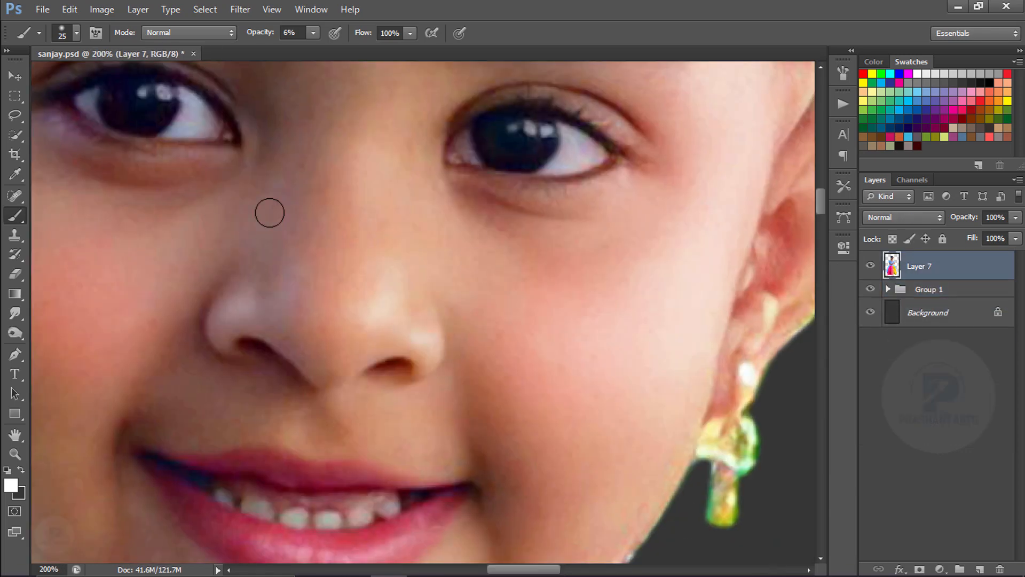
Step: Switch to the Smudge tool with a soft 35 px brush at 0% hardness for work on the nose
{"action": "left_click", "coordinate": [15, 313]}
{"action": "left_click", "coordinate": [76, 33]}
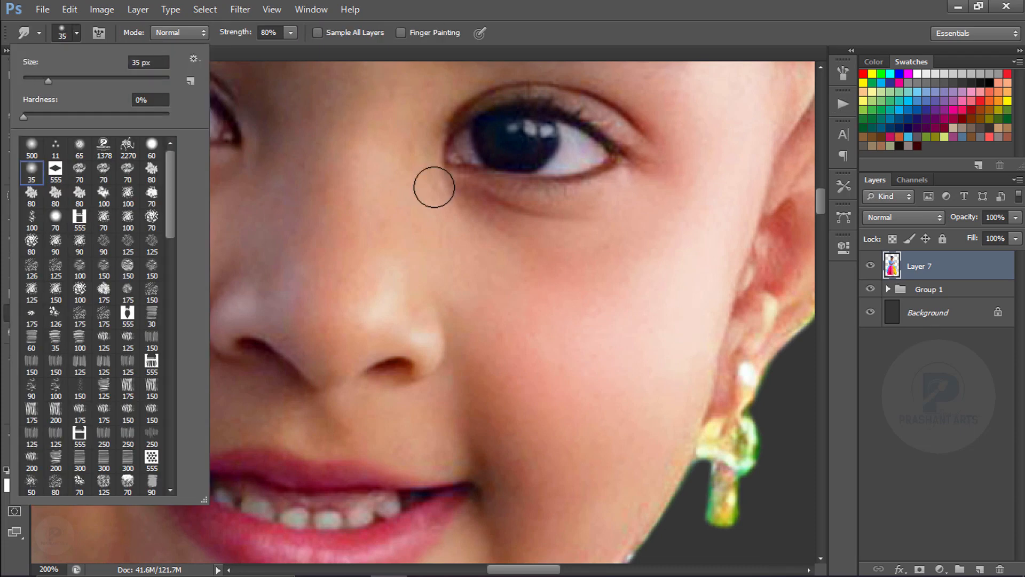
{"action": "left_click", "coordinate": [575, 291]}
{"action": "key", "text": "ctrl+plus"}
{"action": "left_click_drag", "start_coordinate": [350, 287], "coordinate": [471, 252]}
{"action": "key", "text": "ctrl+plus"}
{"action": "key", "text": "ctrl+plus"}
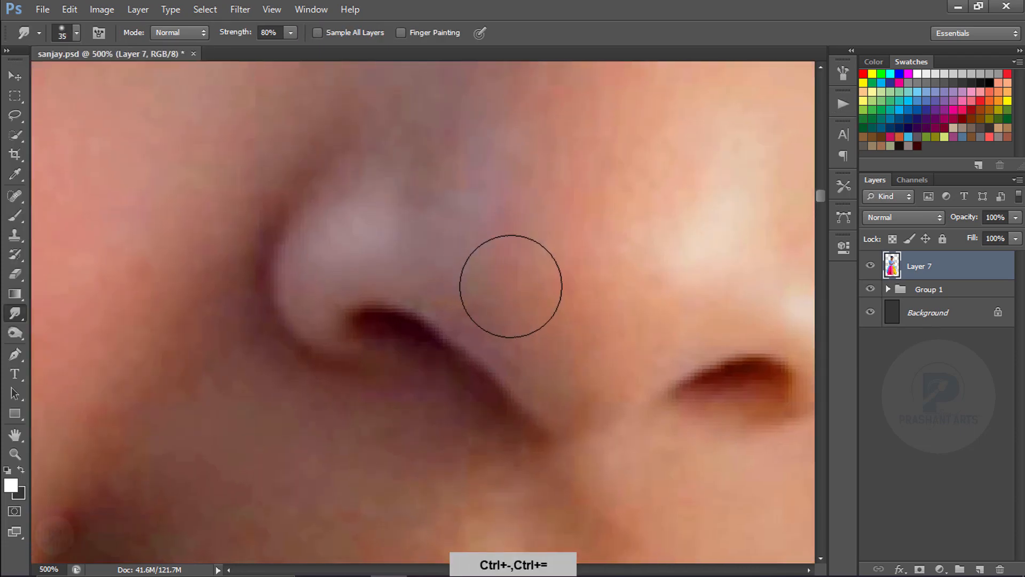
Step: Smudge the skin on the shaded side of the nose smooth with a brush reduced to size 25
{"action": "key", "text": "bracketleft"}
{"action": "key", "text": "bracketleft"}
{"action": "key", "text": "bracketleft"}
{"action": "key", "text": "bracketleft"}
{"action": "key", "text": "bracketleft"}
{"action": "key", "text": "bracketleft"}
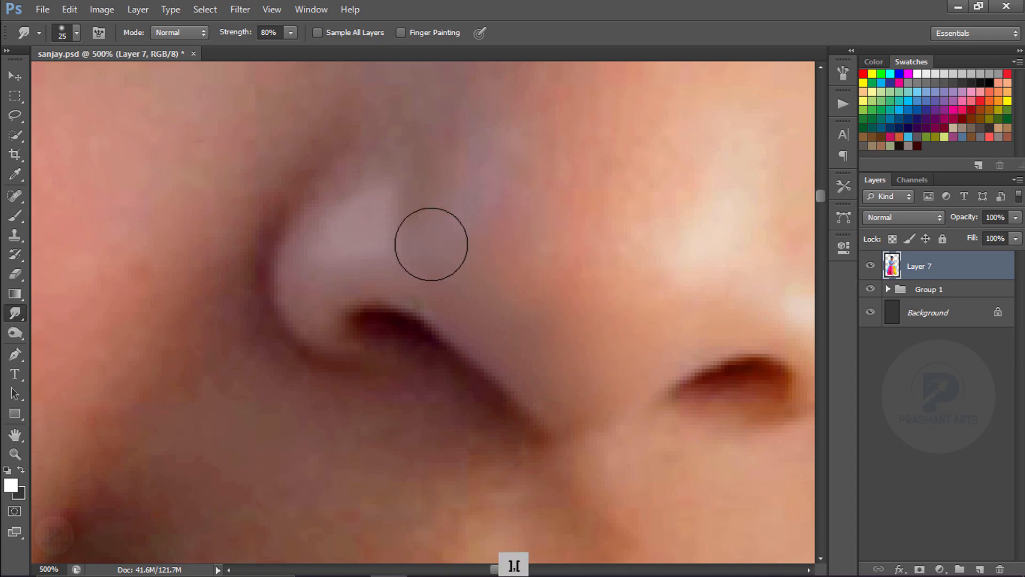
Step: Refine the outline of the shaded nostril and nose wing by smudging with a brush reduced to size 9
{"action": "left_click_drag", "start_coordinate": [528, 278], "coordinate": [619, 300]}
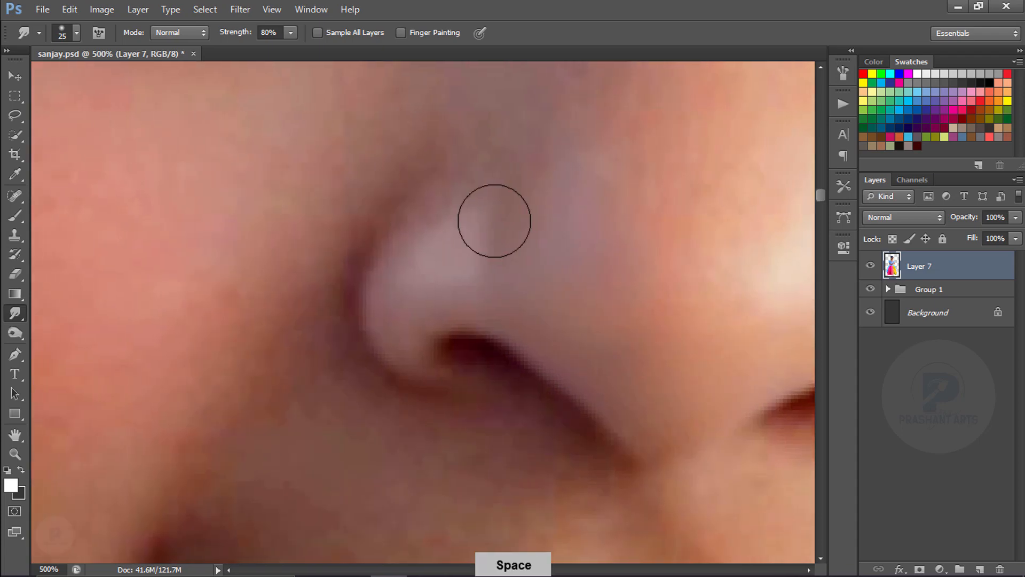
{"action": "key", "text": "bracketleft"}
{"action": "key", "text": "bracketleft"}
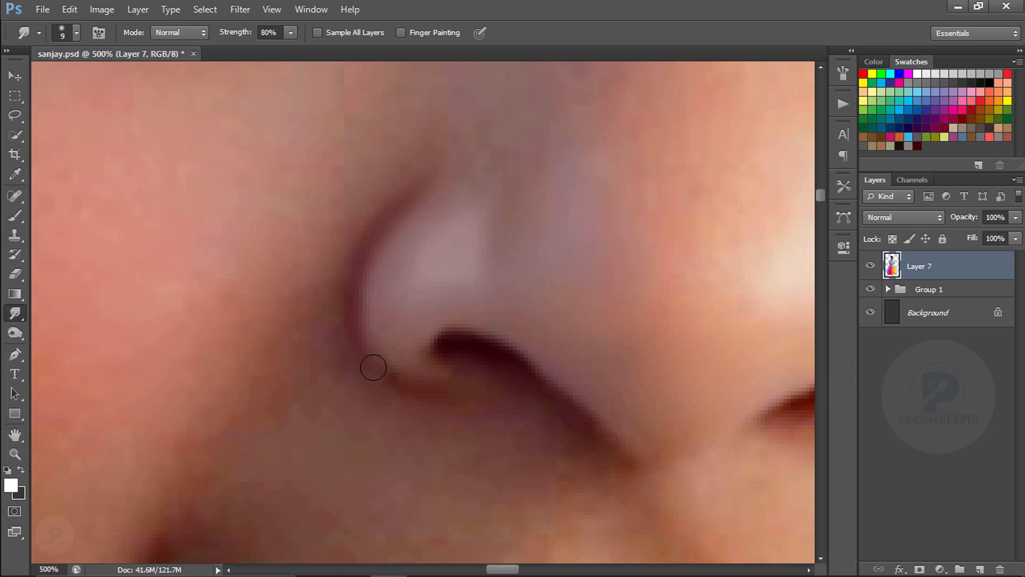
Step: Try to smudge the brighter nostril's dark edge toward the nose tip with a 6 to 7 px brush
{"action": "left_click_drag", "start_coordinate": [491, 295], "coordinate": [175, 276]}
{"action": "key", "text": "bracketright"}
{"action": "key", "text": "bracketright"}
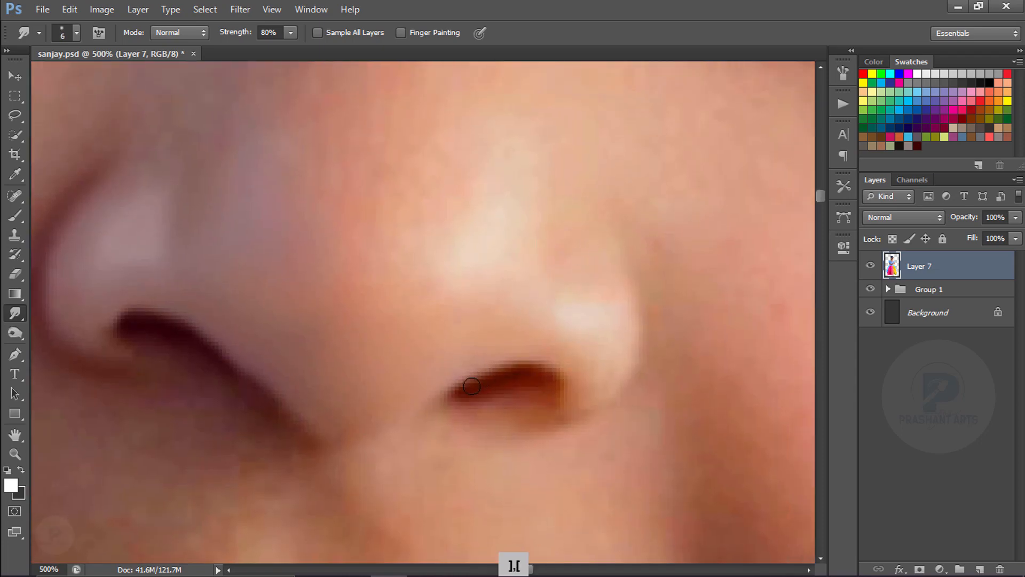
{"action": "key", "text": "ctrl+alt+z"}
{"action": "key", "text": "bracketright"}
{"action": "key", "text": "bracketright"}
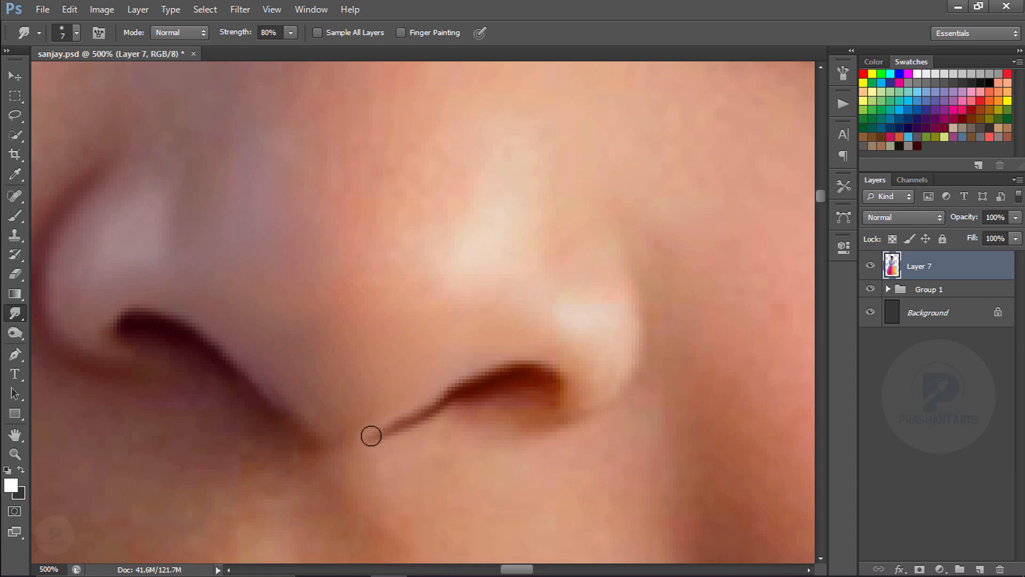
{"action": "key", "text": "ctrl+alt+z"}
Step: Set the Smudge strength to 70% and extend a dark edge from the brighter nostril under the nose tip to the other nostril
{"action": "key", "text": "7"}
{"action": "key", "text": "ctrl+alt+z"}
{"action": "key", "text": "ctrl+alt+z"}
{"action": "left_click_drag", "start_coordinate": [458, 392], "coordinate": [382, 431]}
{"action": "left_click_drag", "start_coordinate": [316, 439], "coordinate": [373, 430]}
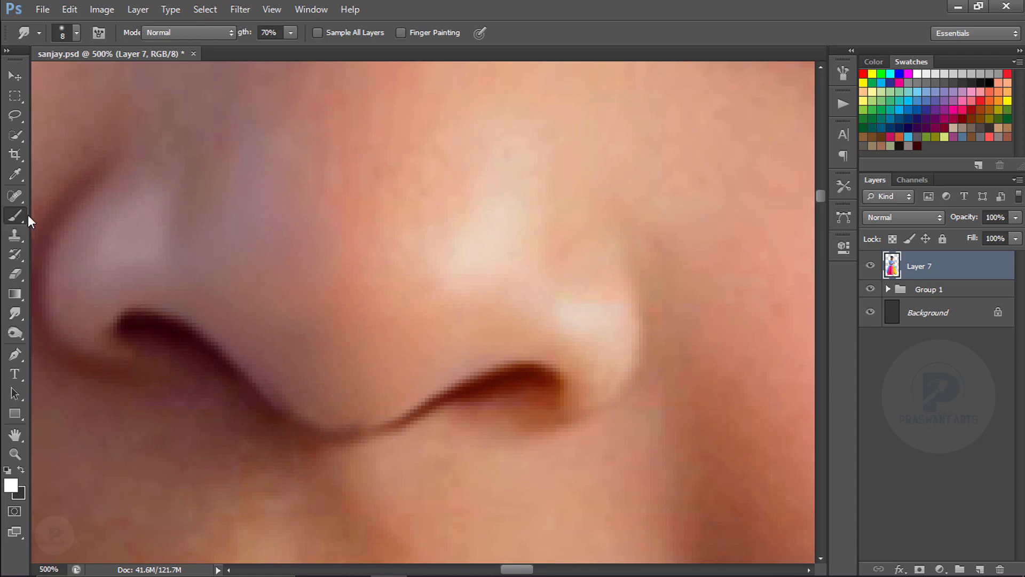
Step: Sample dark red from the nostril and paint a thin outline around the brighter nose wing with a 4 px brush at 37% opacity
{"action": "key", "text": "b"}
{"action": "left_click", "coordinate": [528, 363], "text": "alt"}
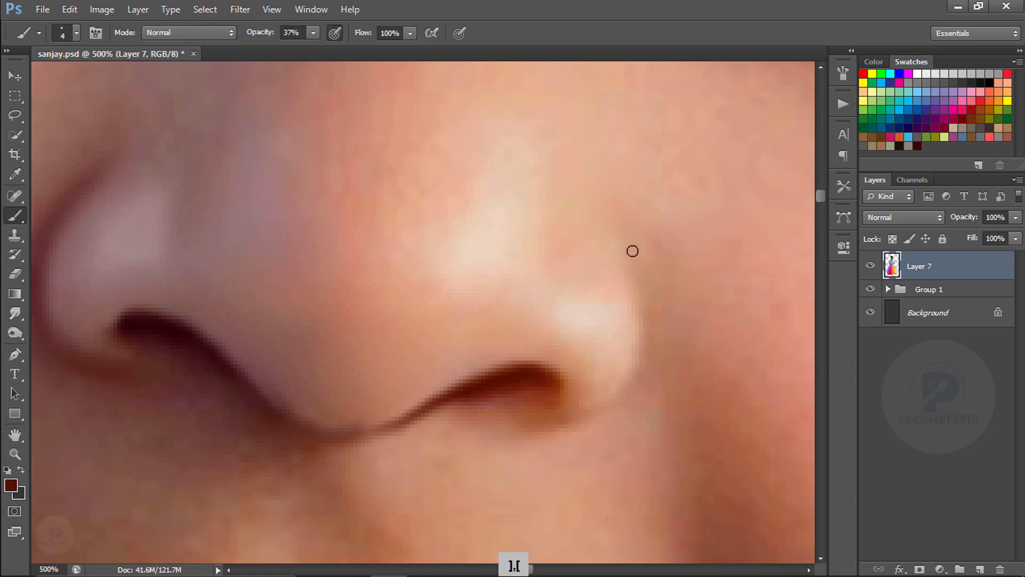
{"action": "key", "text": "ctrl+alt+z"}
{"action": "left_click_drag", "start_coordinate": [646, 358], "coordinate": [588, 409]}
{"action": "key", "text": "ctrl+alt+z"}
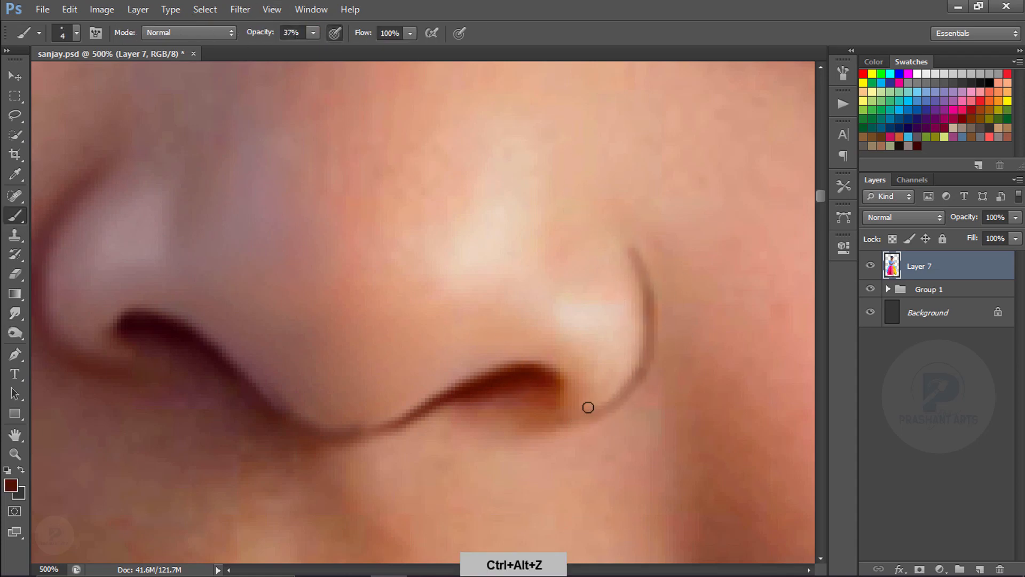
Step: Smudge the painted nose wing outline at size 8 and soften the nearby nose highlights at size 15
{"action": "left_click", "coordinate": [13, 316]}
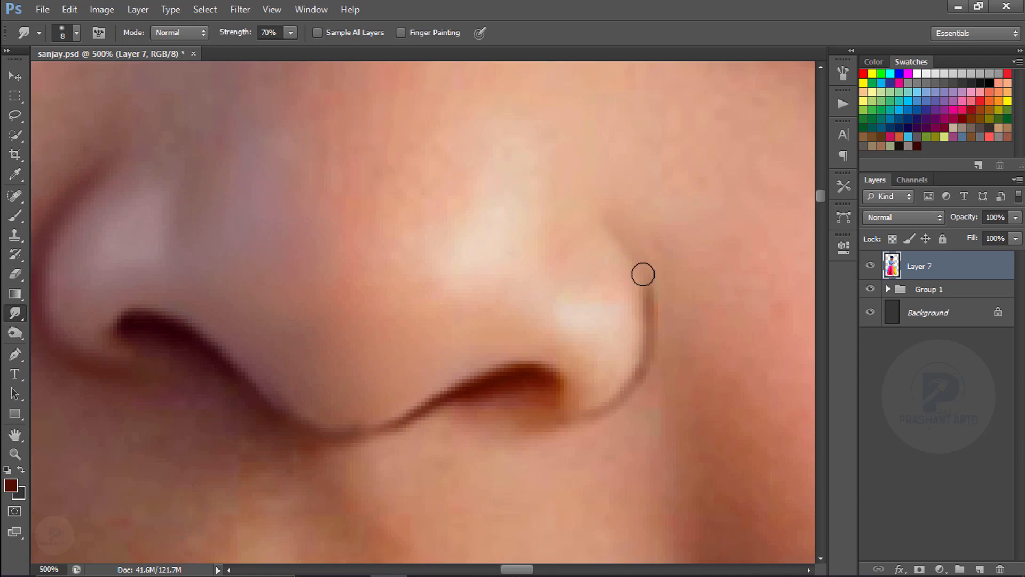
{"action": "key", "text": "ctrl+alt+z"}
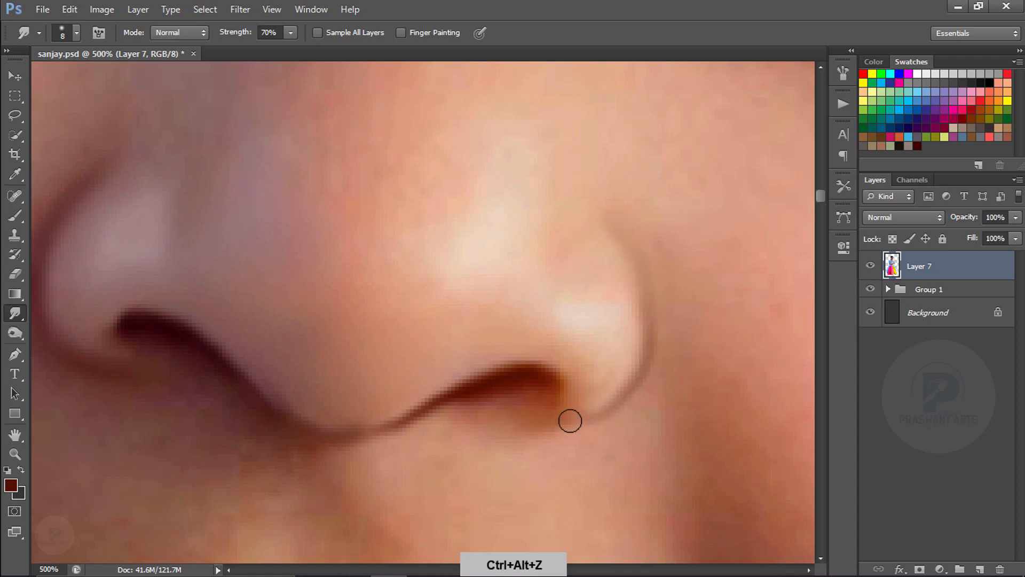
{"action": "key", "text": "bracketright"}
{"action": "key", "text": "bracketright"}
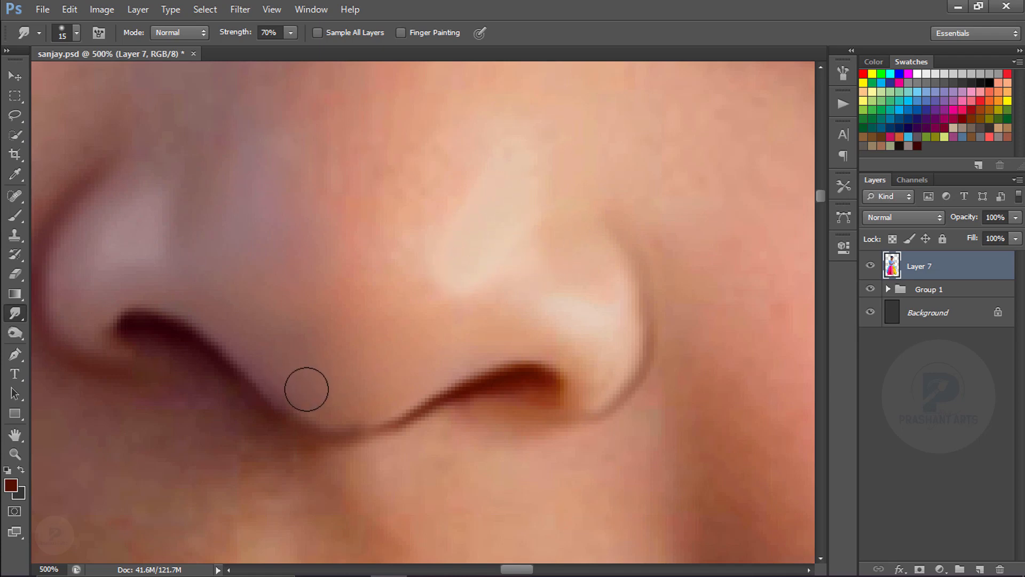
Step: Enlarge the smudge brush and smooth the skin on the front of the nose above the tip
{"action": "key", "text": "space"}
{"action": "left_click_drag", "start_coordinate": [513, 241], "coordinate": [504, 342]}
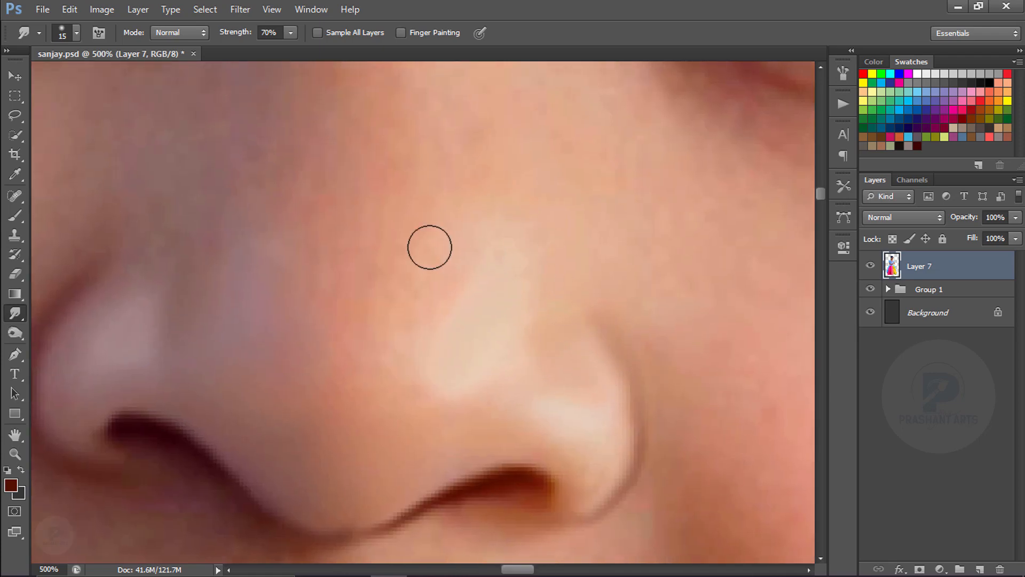
{"action": "key", "text": "bracketright"}
{"action": "key", "text": "bracketright"}
{"action": "key", "text": "bracketright"}
{"action": "key", "text": "bracketright"}
{"action": "mouse_move", "coordinate": [341, 278]}
{"action": "left_mouse_down"}
{"action": "mouse_move", "coordinate": [342, 372]}
{"action": "mouse_move", "coordinate": [378, 321]}
{"action": "left_mouse_up"}
Step: Smudge the crease above the brighter nose wing with a size 10 brush and undo the last stroke
{"action": "key", "text": "bracketleft"}
{"action": "key", "text": "bracketleft"}
{"action": "key", "text": "bracketleft"}
{"action": "key", "text": "bracketleft"}
{"action": "key", "text": "bracketleft"}
{"action": "key", "text": "bracketleft"}
{"action": "key", "text": "bracketleft"}
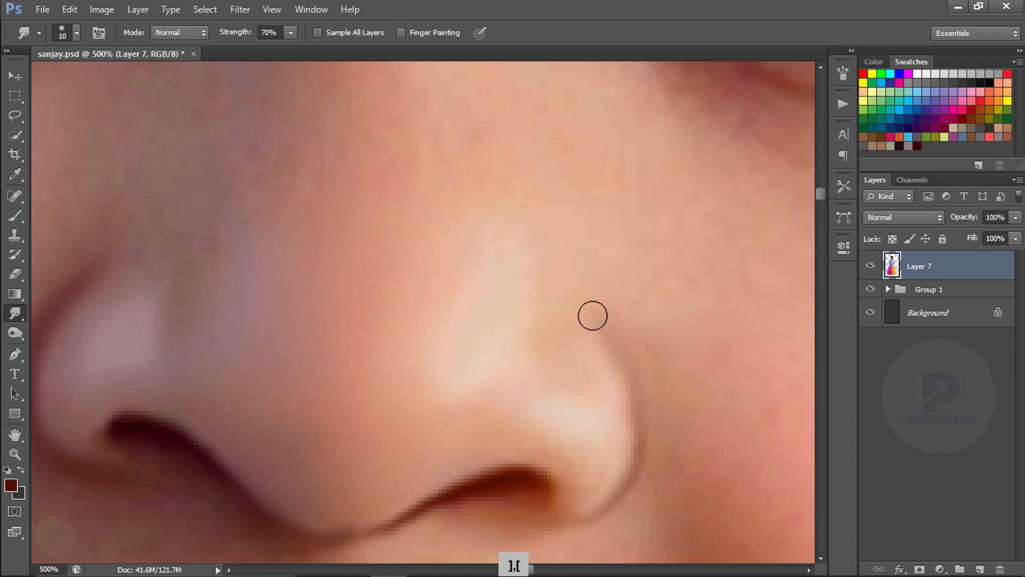
{"action": "key", "text": "ctrl+alt+z"}
Step: Smudge the shaded side of the nose above the wing with a size 25 brush
{"action": "key", "text": "space"}
{"action": "left_click_drag", "start_coordinate": [408, 249], "coordinate": [593, 298]}
{"action": "key", "text": "bracketright"}
{"action": "key", "text": "bracketright"}
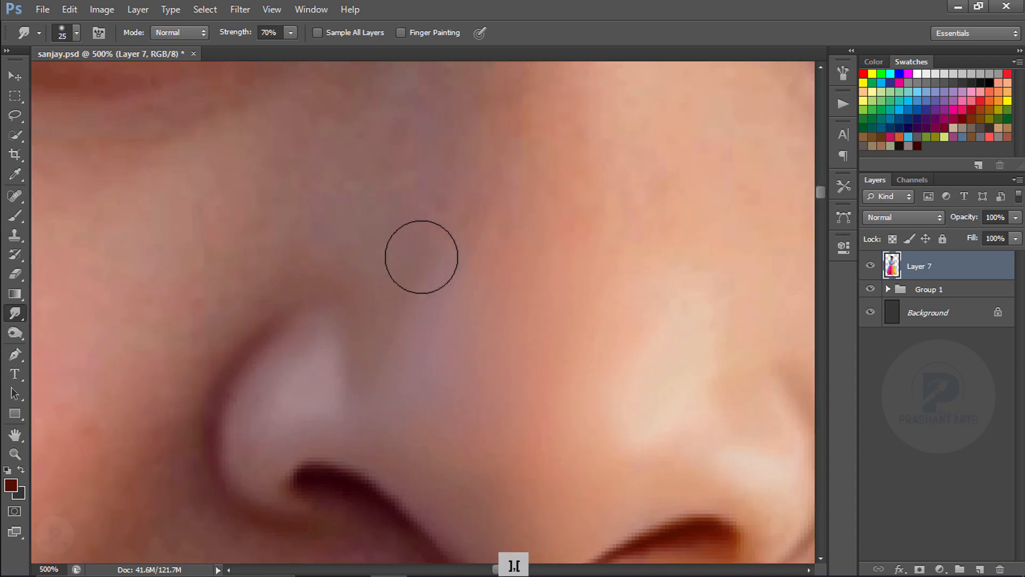
Step: Enlarge the smudge brush to size 40 and blend the shaded and lit sides of the nose bridge
{"action": "key", "text": "space"}
{"action": "left_click_drag", "start_coordinate": [801, 312], "coordinate": [578, 297]}
{"action": "key", "text": "bracketright"}
{"action": "key", "text": "bracketright"}
{"action": "key", "text": "bracketright"}
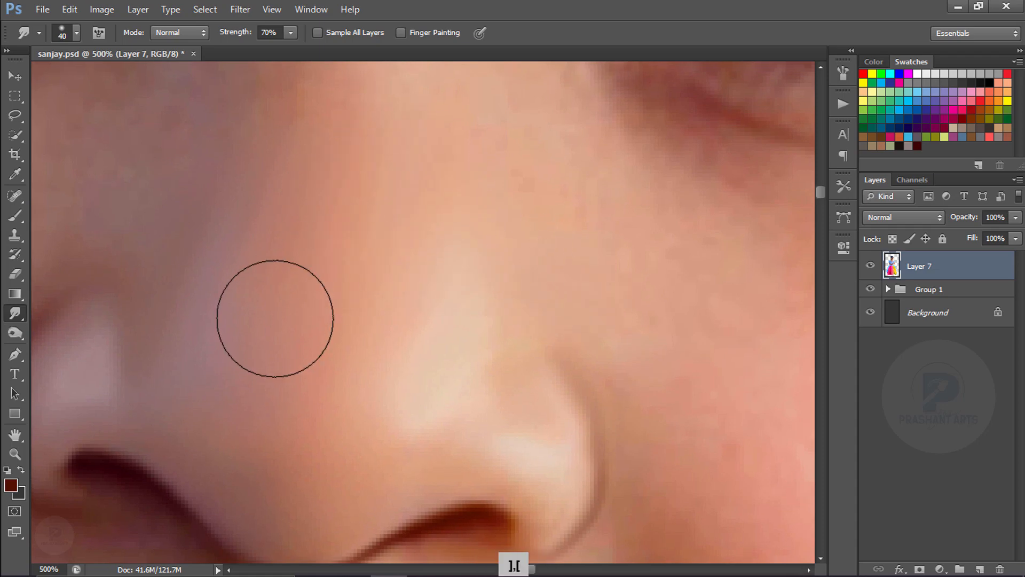
Step: Smooth the upper nose bridge up to the inner corner of the brighter side's eye, using a smudge brush of size 25
{"action": "key", "text": "space"}
{"action": "left_click_drag", "start_coordinate": [308, 128], "coordinate": [270, 291]}
{"action": "key", "text": "space"}
{"action": "left_click_drag", "start_coordinate": [156, 175], "coordinate": [353, 228]}
{"action": "key", "text": "bracketleft"}
{"action": "key", "text": "bracketleft"}
{"action": "key", "text": "bracketleft"}
{"action": "key", "text": "bracketleft"}
{"action": "key", "text": "bracketright"}
{"action": "key", "text": "bracketright"}
{"action": "key", "text": "bracketleft"}
{"action": "key", "text": "space"}
{"action": "left_click_drag", "start_coordinate": [668, 111], "coordinate": [435, 262]}
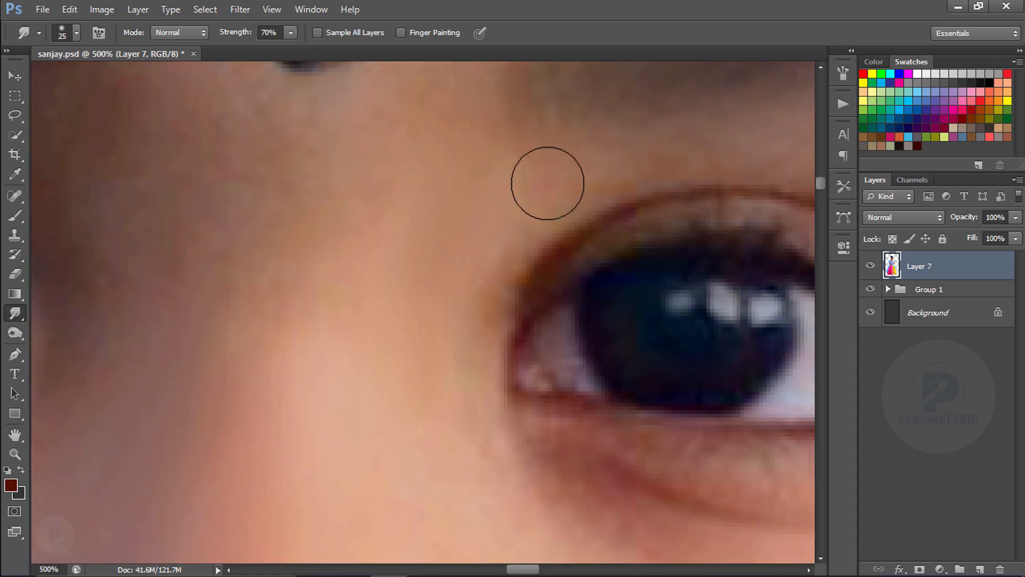
Step: Smudge the shaded skin between the inner eye corner and the side of the nose smooth
{"action": "left_click_drag", "start_coordinate": [75, 216], "coordinate": [338, 186]}
{"action": "key", "text": "bracketleft"}
{"action": "key", "text": "bracketleft"}
{"action": "key", "text": "bracketleft"}
{"action": "key", "text": "space"}
{"action": "left_click_drag", "start_coordinate": [369, 454], "coordinate": [528, 245]}
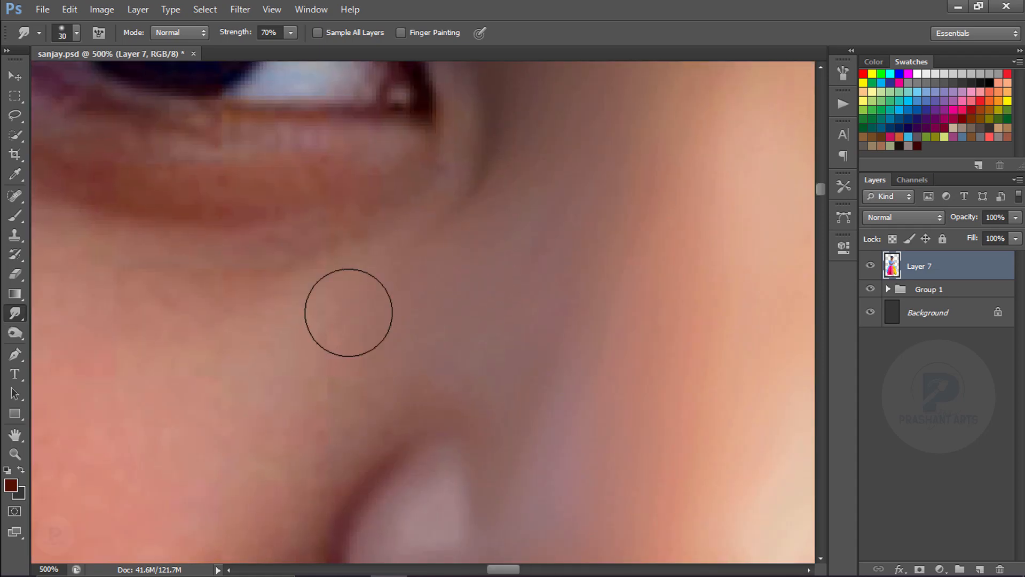
Step: Smooth the skin under the shaded side's eye and down the cheek beside the nose, adjusting the smudge brush size
{"action": "key", "text": "bracketleft"}
{"action": "key", "text": "space"}
{"action": "left_click_drag", "start_coordinate": [239, 292], "coordinate": [453, 243]}
{"action": "key", "text": "space"}
{"action": "left_click_drag", "start_coordinate": [500, 449], "coordinate": [536, 171]}
{"action": "key", "text": "bracketright"}
{"action": "key", "text": "bracketright"}
{"action": "key", "text": "bracketright"}
{"action": "key", "text": "bracketright"}
{"action": "key", "text": "bracketright"}
{"action": "key", "text": "bracketright"}
Step: Smudge the skin between the nose and the upper lip smooth with a size 20 brush
{"action": "key", "text": "space"}
{"action": "mouse_move", "coordinate": [614, 436]}
{"action": "left_mouse_down"}
{"action": "mouse_move", "coordinate": [421, 346]}
{"action": "mouse_move", "coordinate": [382, 267]}
{"action": "left_mouse_up"}
{"action": "key", "text": "space"}
{"action": "left_click_drag", "start_coordinate": [589, 299], "coordinate": [504, 291]}
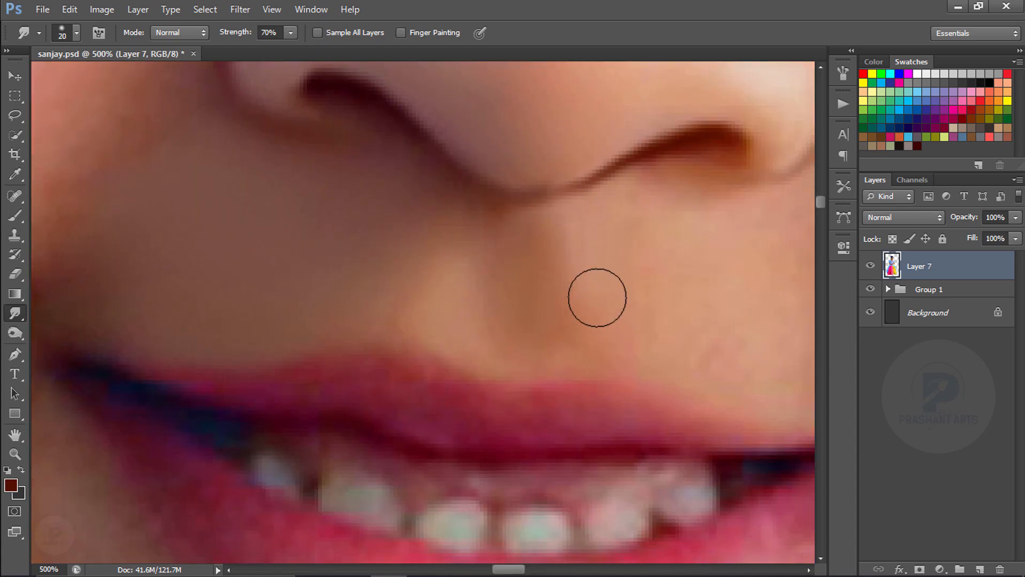
{"action": "key", "text": "space"}
{"action": "left_click_drag", "start_coordinate": [598, 295], "coordinate": [517, 234]}
Step: Smudge the upper lip and its outline into a clean, smooth edge with a size 8 brush
{"action": "key", "text": "bracketleft"}
{"action": "key", "text": "bracketleft"}
{"action": "key", "text": "bracketleft"}
{"action": "key", "text": "bracketleft"}
{"action": "key", "text": "space"}
{"action": "left_click_drag", "start_coordinate": [321, 283], "coordinate": [598, 169]}
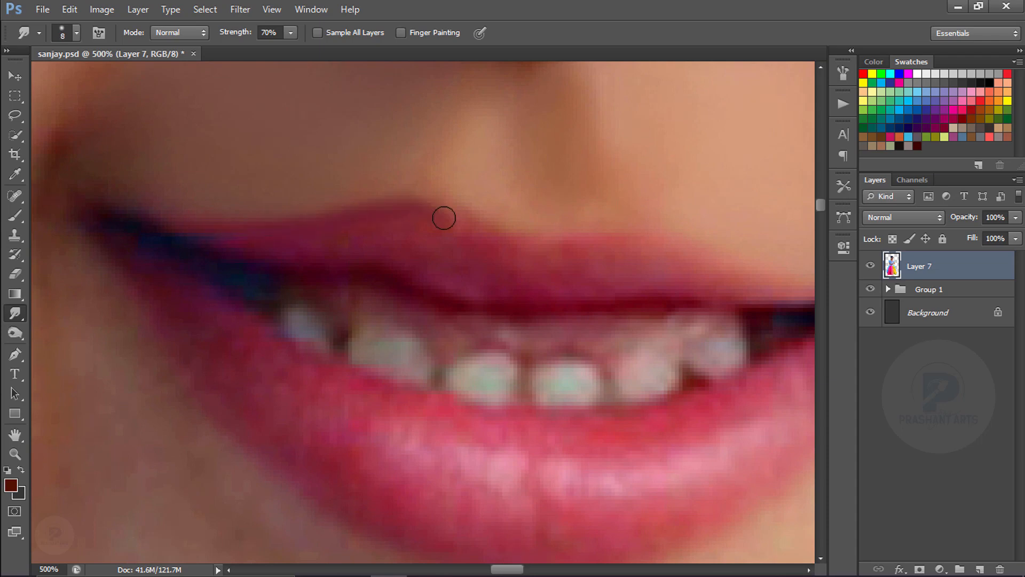
{"action": "left_click_drag", "start_coordinate": [444, 217], "coordinate": [501, 245]}
{"action": "key", "text": "space"}
{"action": "mouse_move", "coordinate": [528, 249]}
{"action": "left_mouse_down"}
{"action": "mouse_move", "coordinate": [397, 224]}
{"action": "mouse_move", "coordinate": [512, 224]}
{"action": "left_mouse_up"}
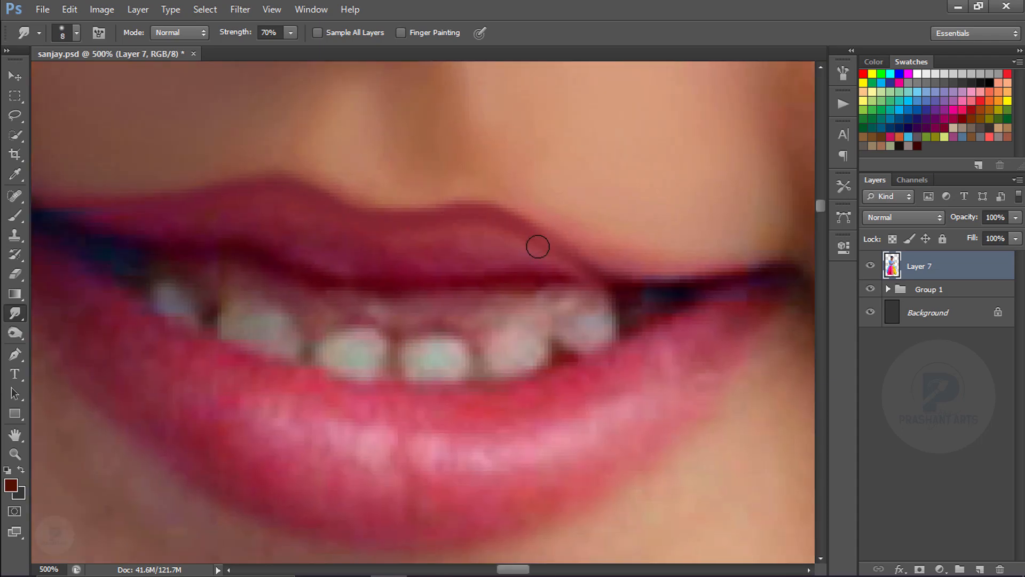
Step: Enlarge the smudge brush to size 25 and smooth the skin around the mouth corner on the shaded side
{"action": "key", "text": "space"}
{"action": "left_click_drag", "start_coordinate": [269, 244], "coordinate": [421, 227]}
{"action": "key", "text": "bracketright"}
{"action": "key", "text": "bracketright"}
{"action": "key", "text": "bracketright"}
{"action": "key", "text": "bracketright"}
{"action": "key", "text": "bracketright"}
{"action": "key", "text": "space"}
{"action": "left_click_drag", "start_coordinate": [142, 118], "coordinate": [310, 197]}
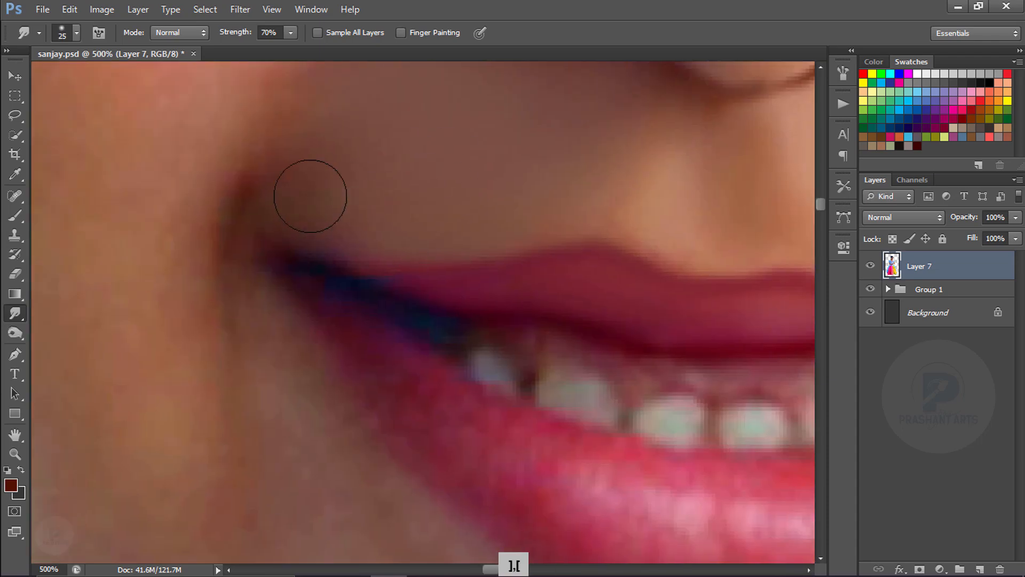
Step: Set the foreground color to white and smudge the lower lip's inner edge below the teeth with a size 10 brush
{"action": "key", "text": "space"}
{"action": "left_click_drag", "start_coordinate": [622, 469], "coordinate": [433, 315]}
{"action": "key", "text": "bracketleft"}
{"action": "key", "text": "bracketleft"}
{"action": "left_click", "coordinate": [917, 75]}
{"action": "left_click_drag", "start_coordinate": [484, 342], "coordinate": [590, 363]}
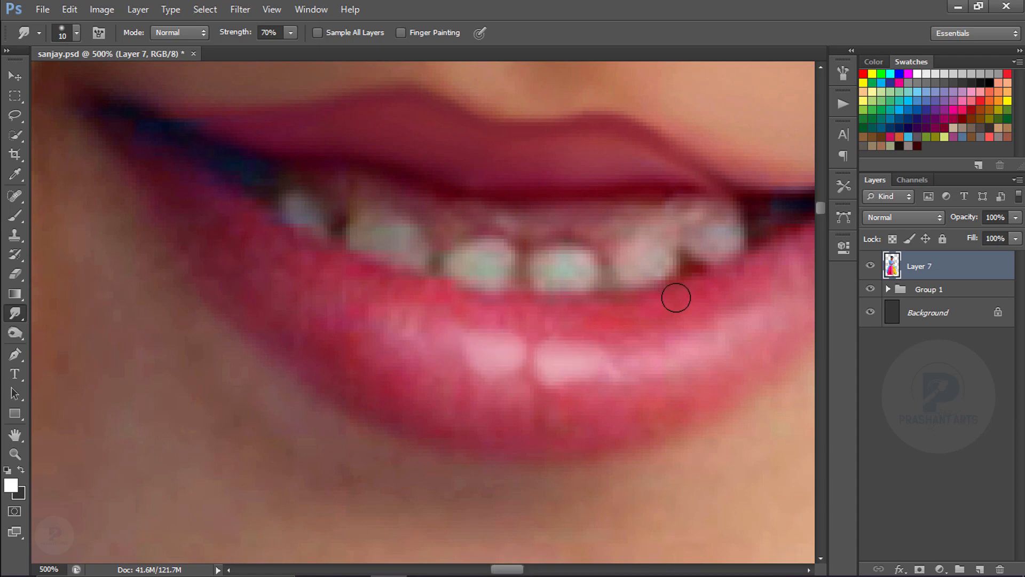
Step: Smudge the lower lip's lit half and its outer outline into a clean, smooth edge with a size 10 brush
{"action": "key", "text": "bracketright"}
{"action": "key", "text": "space"}
{"action": "left_click_drag", "start_coordinate": [639, 318], "coordinate": [432, 364]}
{"action": "left_click_drag", "start_coordinate": [417, 363], "coordinate": [600, 290]}
{"action": "key", "text": "bracketleft"}
{"action": "key", "text": "bracketleft"}
{"action": "key", "text": "bracketleft"}
{"action": "key", "text": "bracketright"}
{"action": "key", "text": "bracketright"}
{"action": "mouse_move", "coordinate": [401, 490]}
{"action": "left_mouse_down"}
{"action": "mouse_move", "coordinate": [634, 336]}
{"action": "mouse_move", "coordinate": [665, 287]}
{"action": "left_mouse_up"}
{"action": "key", "text": "space"}
{"action": "left_click_drag", "start_coordinate": [391, 302], "coordinate": [645, 219]}
{"action": "left_click_drag", "start_coordinate": [449, 381], "coordinate": [697, 390]}
{"action": "key", "text": "space"}
{"action": "left_click_drag", "start_coordinate": [232, 229], "coordinate": [309, 304]}
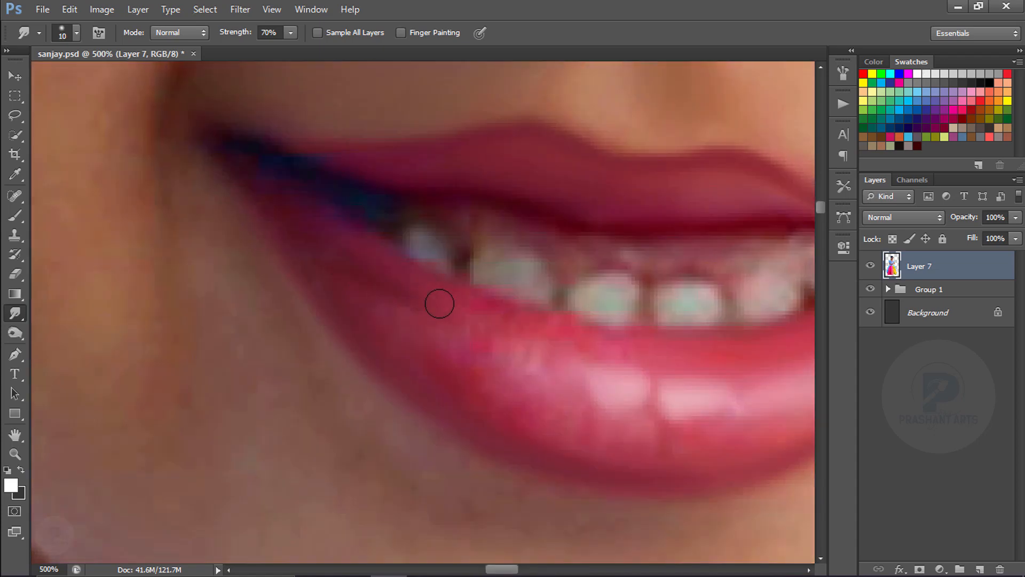
Step: Smooth the body of the lower lip on the shaded half with a size 20 smudge brush
{"action": "key", "text": "bracketleft"}
{"action": "key", "text": "bracketright"}
{"action": "key", "text": "bracketright"}
{"action": "key", "text": "bracketright"}
{"action": "left_click_drag", "start_coordinate": [572, 436], "coordinate": [698, 439]}
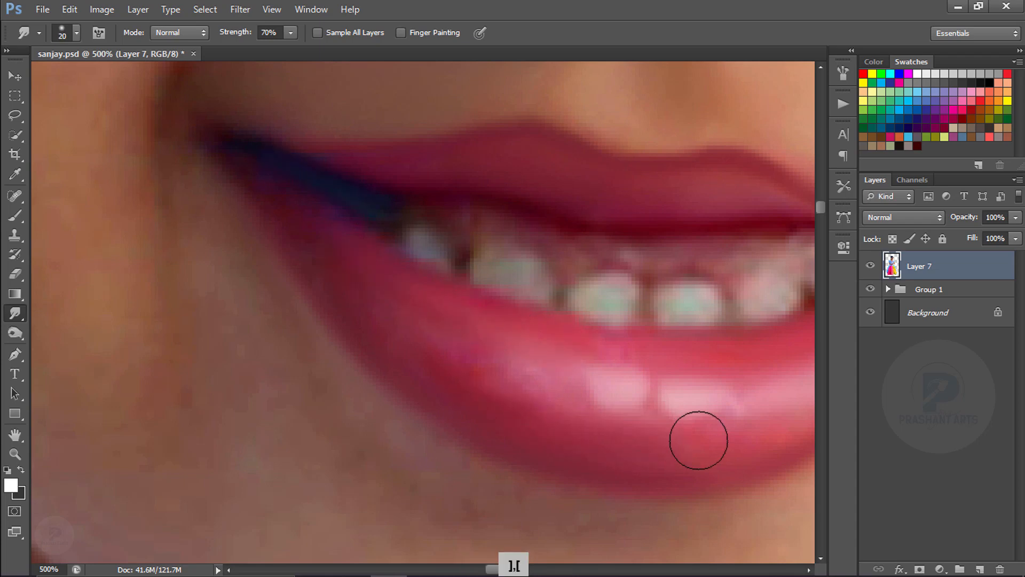
Step: Smudge the teeth and the gum line under the upper lip smooth with a size 5 brush
{"action": "key", "text": "space"}
{"action": "left_click_drag", "start_coordinate": [763, 439], "coordinate": [620, 433]}
{"action": "key", "text": "bracketleft"}
{"action": "key", "text": "bracketleft"}
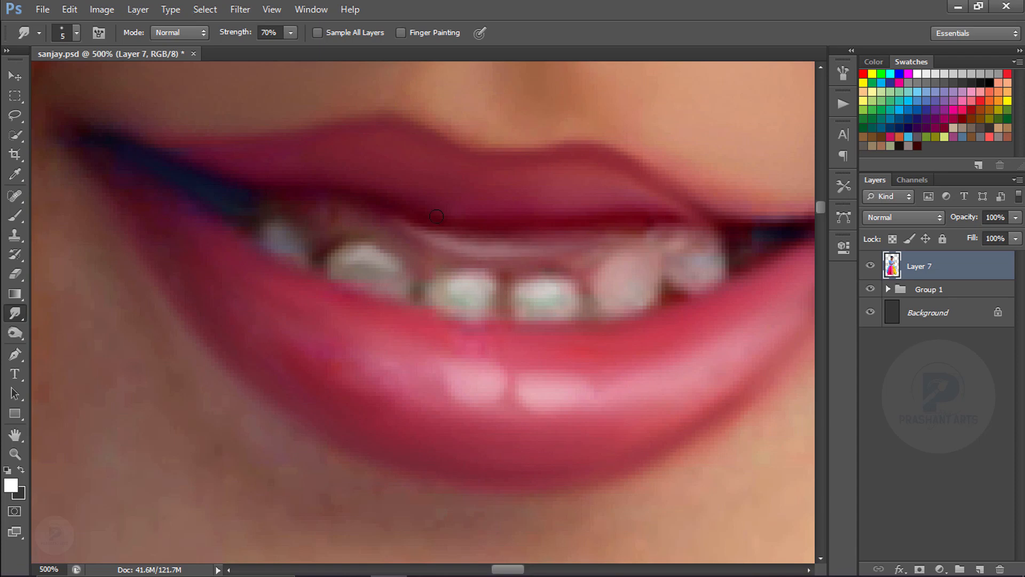
Step: Enlarge the smudge brush to size 25 and smooth the skin around the mouth corner on the lit side
{"action": "key", "text": "ctrl+minus"}
{"action": "key", "text": "ctrl+minus"}
{"action": "key", "text": "ctrl+equal"}
{"action": "key", "text": "bracketright"}
{"action": "key", "text": "bracketright"}
{"action": "key", "text": "bracketright"}
{"action": "key", "text": "bracketright"}
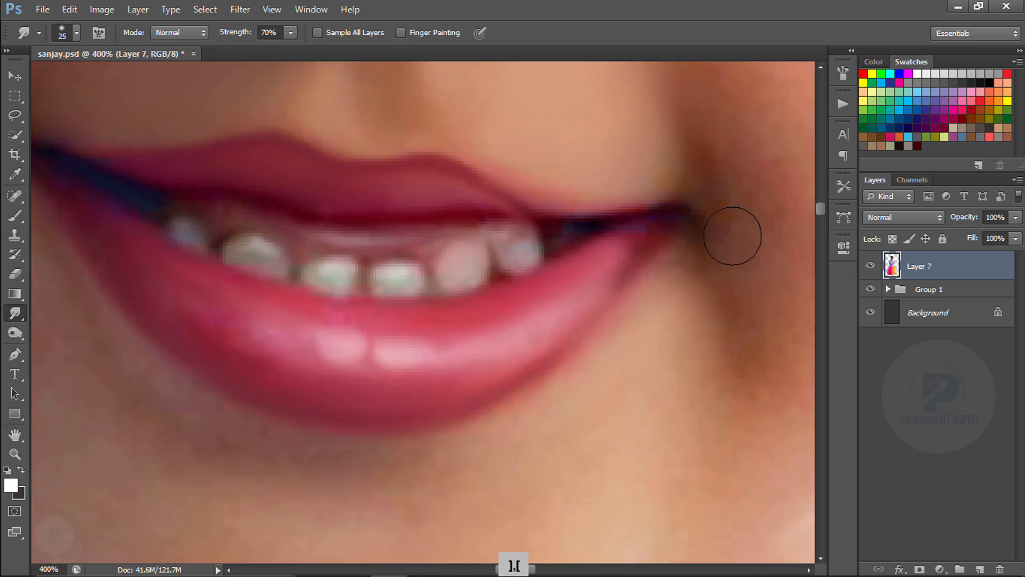
Step: Smudge the cheek fold beside the nostril on the lit side with a size 20 brush, undoing the last stroke
{"action": "key", "text": "space"}
{"action": "left_click_drag", "start_coordinate": [675, 131], "coordinate": [559, 321]}
{"action": "key", "text": "bracketright"}
{"action": "key", "text": "ctrl+minus"}
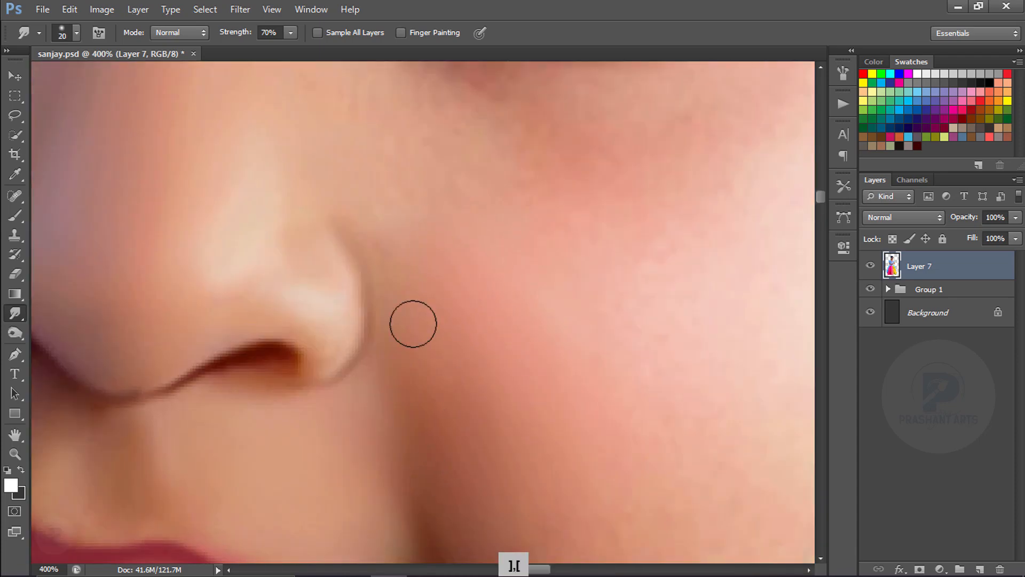
{"action": "key", "text": "ctrl+minus"}
{"action": "key", "text": "ctrl+alt+z"}
Step: Smudge the inner part of the lit side's upper eyelid smooth with a size 8 brush
{"action": "key", "text": "space"}
{"action": "left_click_drag", "start_coordinate": [468, 236], "coordinate": [436, 402]}
{"action": "key", "text": "ctrl+equal"}
{"action": "key", "text": "ctrl+equal"}
{"action": "key", "text": "ctrl+equal"}
{"action": "key", "text": "bracketleft"}
{"action": "key", "text": "bracketleft"}
{"action": "key", "text": "bracketleft"}
{"action": "key", "text": "bracketleft"}
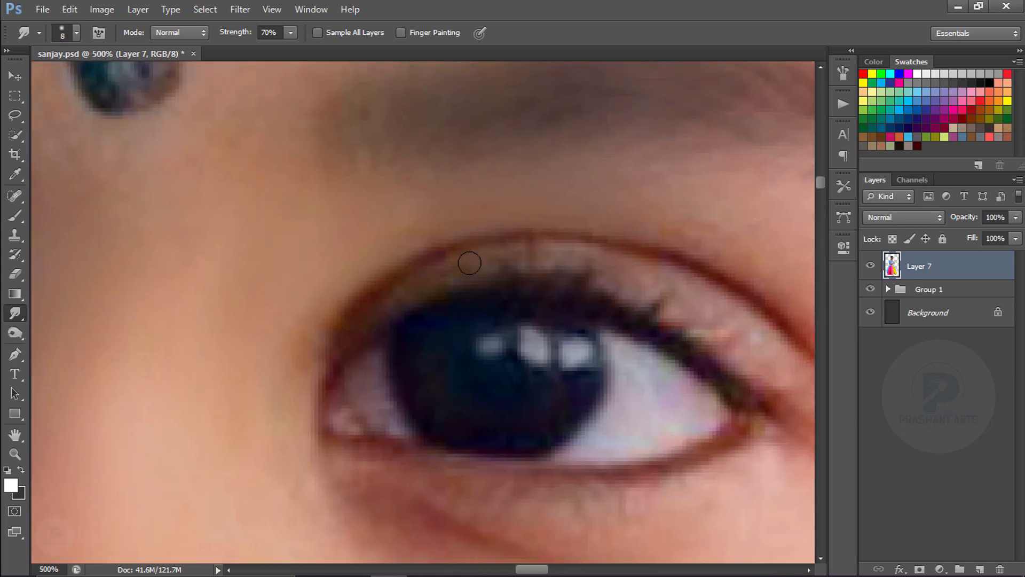
Step: Smooth the outer eyelid and soften its crease line with a size 20 smudge brush at 22% strength
{"action": "key", "text": "space"}
{"action": "left_click_drag", "start_coordinate": [590, 265], "coordinate": [387, 228]}
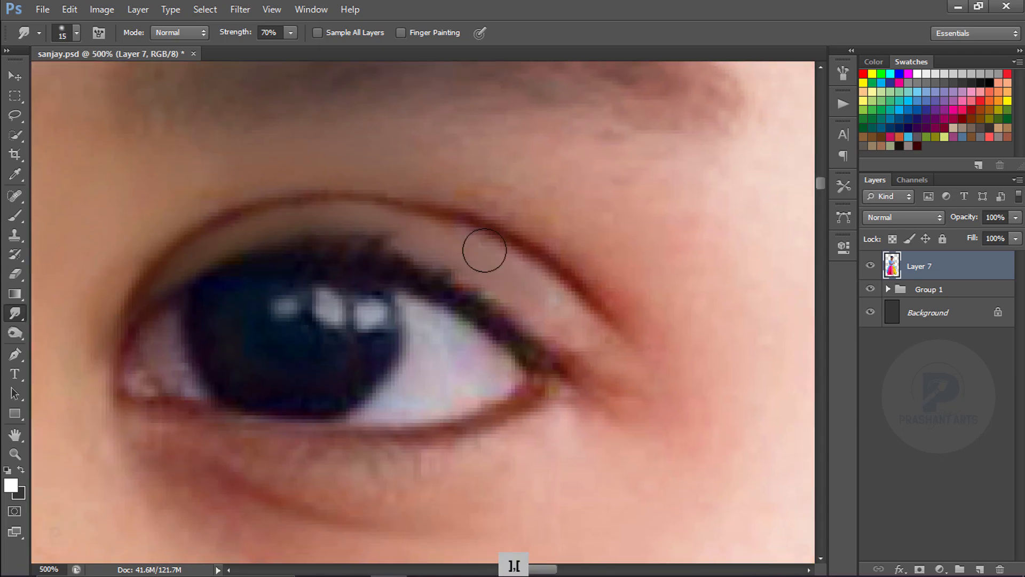
{"action": "key", "text": "bracketright"}
{"action": "key", "text": "ctrl+alt+z"}
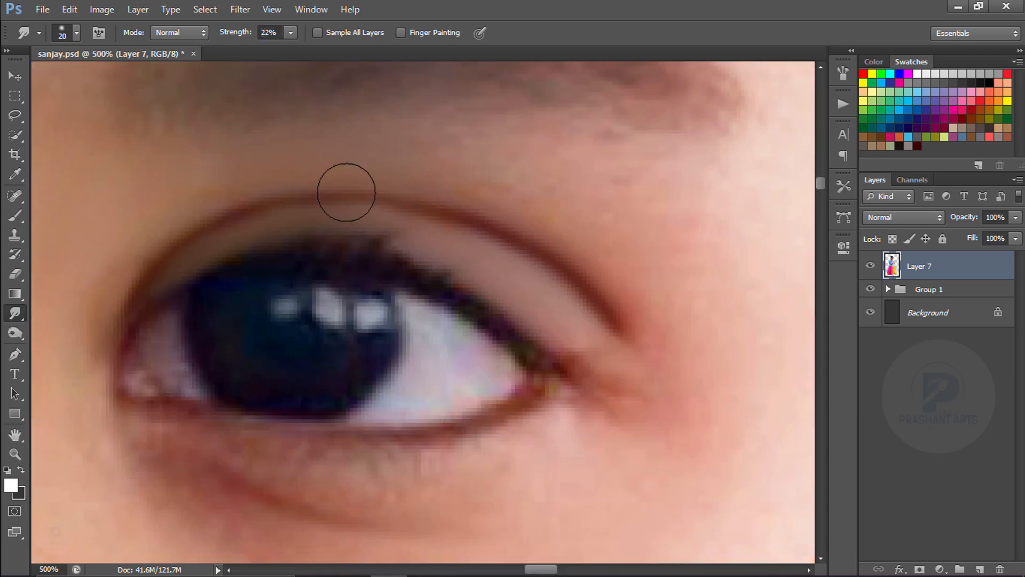
Step: Smooth the skin and fold under the lit side's eye with a size 25 smudge brush at 34% strength
{"action": "key", "text": "space"}
{"action": "key", "text": "bracketleft"}
{"action": "key", "text": "bracketleft"}
{"action": "mouse_move", "coordinate": [453, 485]}
{"action": "left_mouse_down"}
{"action": "mouse_move", "coordinate": [428, 266]}
{"action": "mouse_move", "coordinate": [550, 224]}
{"action": "left_mouse_up"}
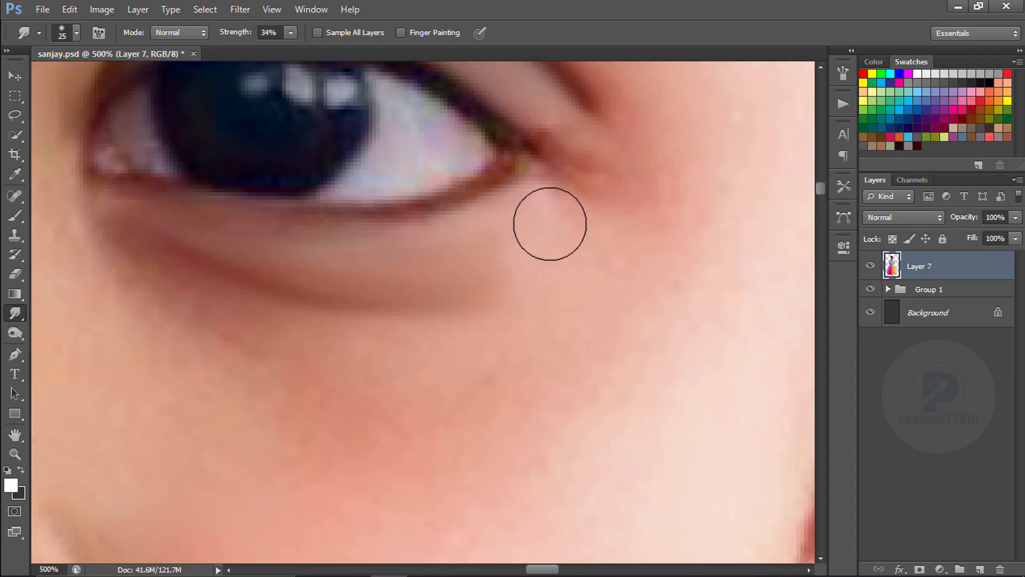
{"action": "key", "text": "bracketright"}
{"action": "key", "text": "bracketright"}
{"action": "key", "text": "bracketright"}
{"action": "left_click_drag", "start_coordinate": [338, 384], "coordinate": [427, 381]}
Step: Smudge the shaded side's upper eyelid, crease and skin below the eyebrow smooth with a size 30 brush at 50% strength
{"action": "key", "text": "space"}
{"action": "left_click_drag", "start_coordinate": [214, 241], "coordinate": [654, 355]}
{"action": "key", "text": "space"}
{"action": "mouse_move", "coordinate": [139, 321]}
{"action": "left_mouse_down"}
{"action": "mouse_move", "coordinate": [629, 384]}
{"action": "mouse_move", "coordinate": [658, 404]}
{"action": "left_mouse_up"}
{"action": "key", "text": "bracketright"}
{"action": "key", "text": "bracketleft"}
{"action": "key", "text": "bracketleft"}
{"action": "left_click_drag", "start_coordinate": [299, 331], "coordinate": [519, 260]}
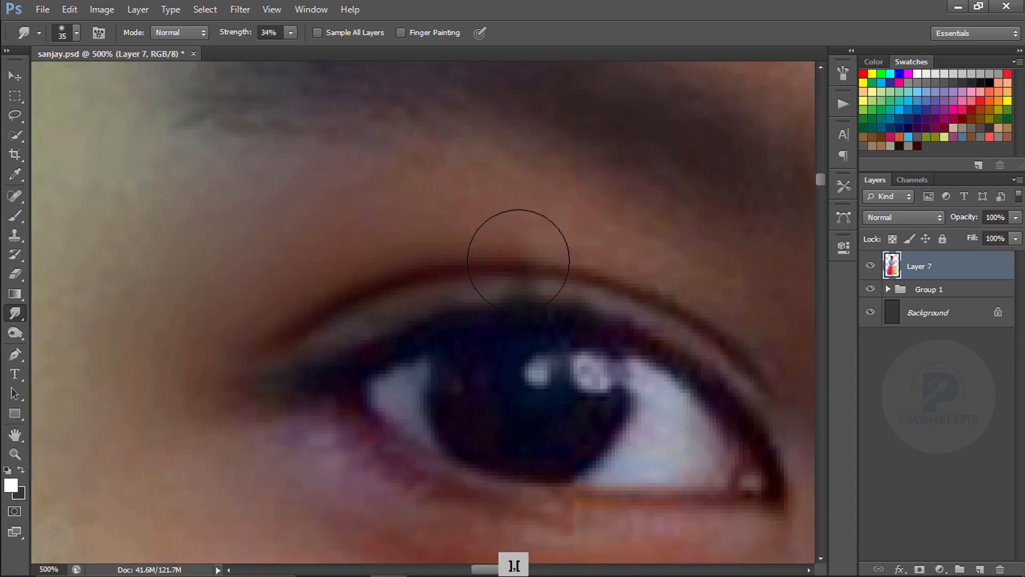
{"action": "key", "text": "bracketright"}
{"action": "key", "text": "bracketright"}
{"action": "key", "text": "bracketright"}
{"action": "key", "text": "bracketright"}
{"action": "key", "text": "bracketright"}
{"action": "key", "text": "bracketright"}
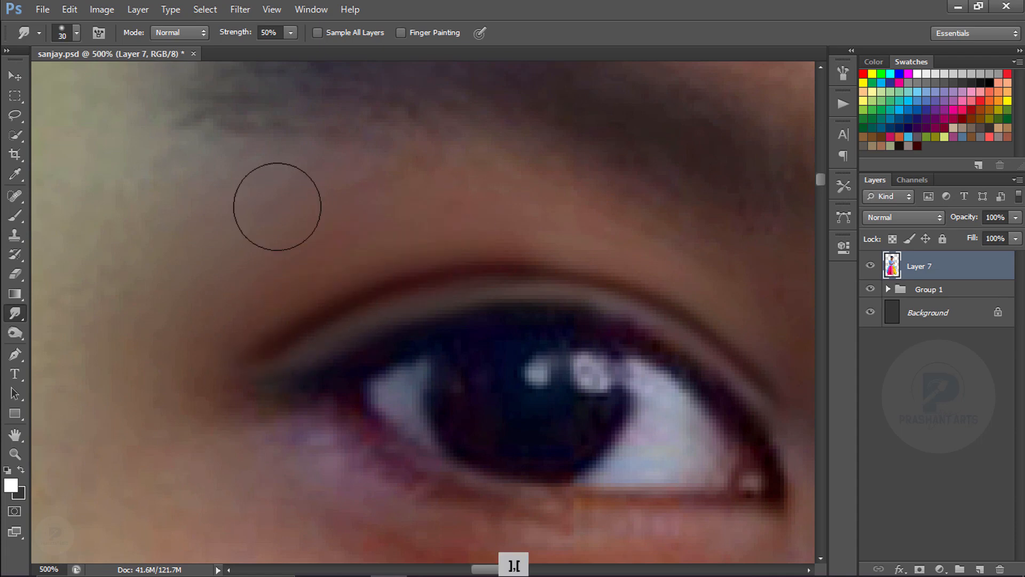
Step: Smooth the temple and upper cheek beside the shaded side's eye with a smudge brush enlarged to size 80
{"action": "key", "text": "space"}
{"action": "left_click_drag", "start_coordinate": [165, 274], "coordinate": [435, 219]}
{"action": "key", "text": "bracketright"}
{"action": "key", "text": "bracketright"}
{"action": "key", "text": "bracketright"}
{"action": "key", "text": "bracketright"}
{"action": "key", "text": "space"}
{"action": "left_click_drag", "start_coordinate": [353, 421], "coordinate": [176, 75]}
{"action": "key", "text": "space"}
{"action": "left_click_drag", "start_coordinate": [481, 235], "coordinate": [472, 356]}
{"action": "key", "text": "bracketleft"}
{"action": "key", "text": "bracketleft"}
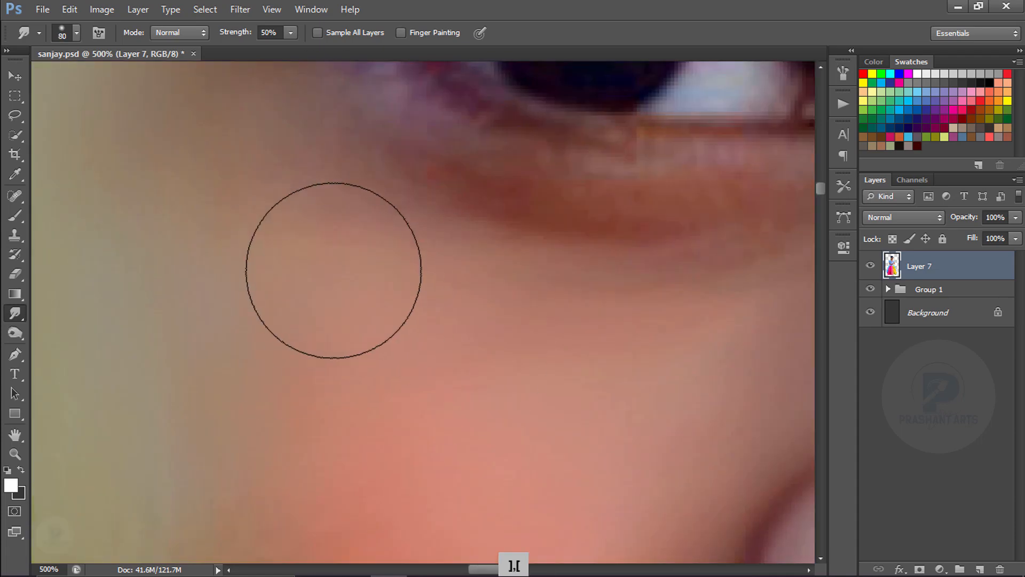
Step: Smudge the shaded cheek smooth from under the eye down to the mouth corner with a size 80 brush
{"action": "left_click_drag", "start_coordinate": [414, 414], "coordinate": [460, 198]}
{"action": "left_click_drag", "start_coordinate": [322, 414], "coordinate": [375, 216]}
{"action": "key", "text": "bracketright"}
{"action": "key", "text": "bracketright"}
{"action": "left_click_drag", "start_coordinate": [619, 227], "coordinate": [402, 276]}
{"action": "key", "text": "bracketleft"}
{"action": "key", "text": "bracketleft"}
{"action": "key", "text": "bracketleft"}
{"action": "key", "text": "bracketright"}
{"action": "key", "text": "bracketright"}
{"action": "key", "text": "bracketright"}
{"action": "key", "text": "space"}
{"action": "left_click_drag", "start_coordinate": [176, 422], "coordinate": [306, 171]}
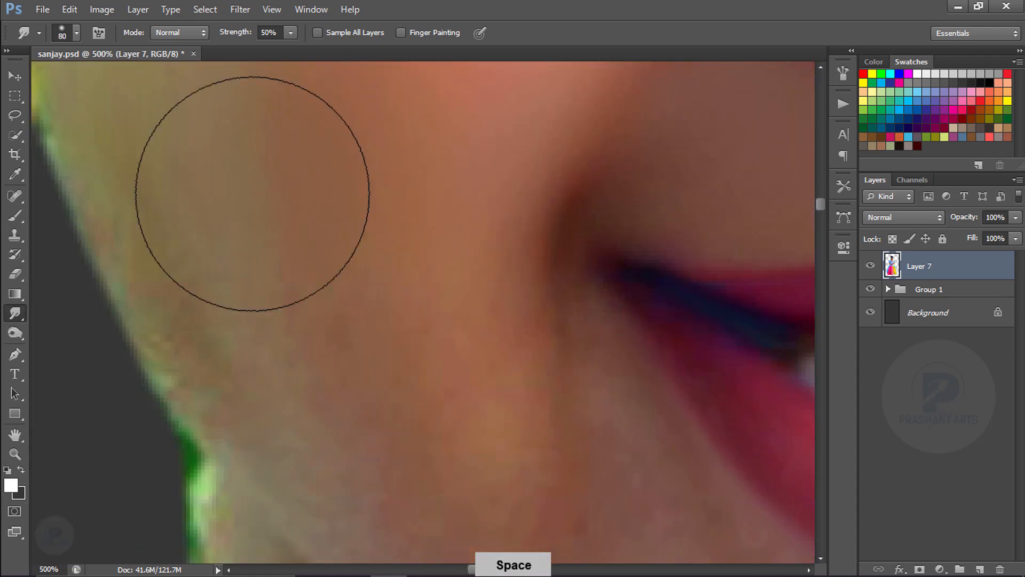
Step: Smooth the skin along the shaded jaw below the mouth corner with a size 40 smudge brush
{"action": "key", "text": "bracketleft"}
{"action": "key", "text": "bracketleft"}
{"action": "key", "text": "bracketleft"}
{"action": "key", "text": "bracketleft"}
{"action": "left_click_drag", "start_coordinate": [501, 443], "coordinate": [345, 267]}
{"action": "key", "text": "bracketleft"}
{"action": "key", "text": "bracketleft"}
{"action": "key", "text": "space"}
{"action": "left_click_drag", "start_coordinate": [512, 317], "coordinate": [365, 161]}
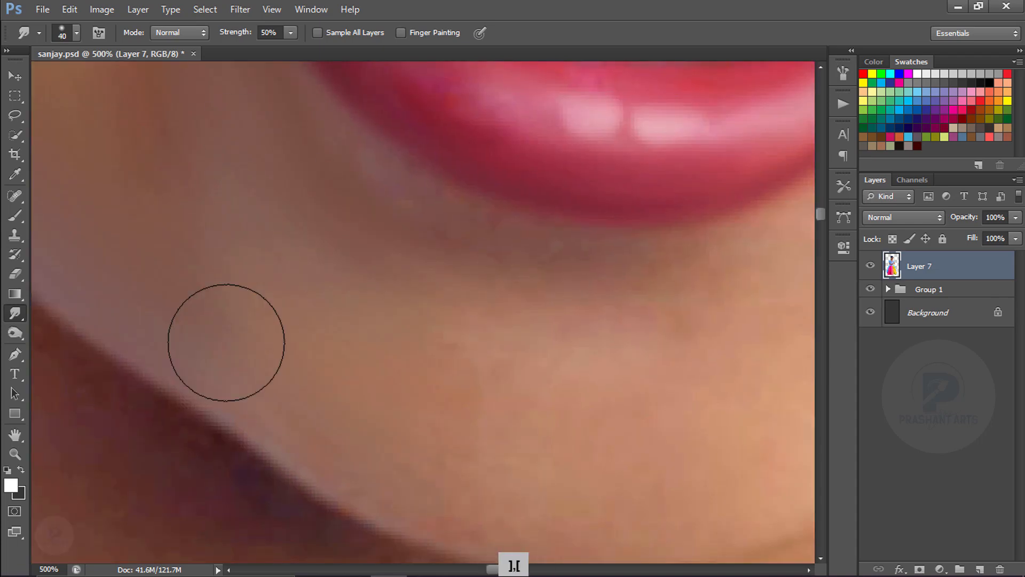
Step: Smudge the chin and the skin under the lower lip smooth, reducing the brush to size 20 near the lip
{"action": "key", "text": "bracketright"}
{"action": "key", "text": "bracketright"}
{"action": "key", "text": "bracketright"}
{"action": "key", "text": "space"}
{"action": "mouse_move", "coordinate": [574, 358]}
{"action": "left_mouse_down"}
{"action": "mouse_move", "coordinate": [294, 264]}
{"action": "mouse_move", "coordinate": [209, 265]}
{"action": "left_mouse_up"}
{"action": "key", "text": "bracketleft"}
{"action": "key", "text": "bracketleft"}
{"action": "key", "text": "bracketleft"}
{"action": "key", "text": "bracketleft"}
{"action": "key", "text": "bracketleft"}
{"action": "key", "text": "bracketleft"}
{"action": "key", "text": "bracketright"}
{"action": "key", "text": "bracketright"}
{"action": "left_click_drag", "start_coordinate": [581, 177], "coordinate": [515, 296]}
{"action": "key", "text": "bracketleft"}
{"action": "key", "text": "bracketleft"}
{"action": "key", "text": "bracketleft"}
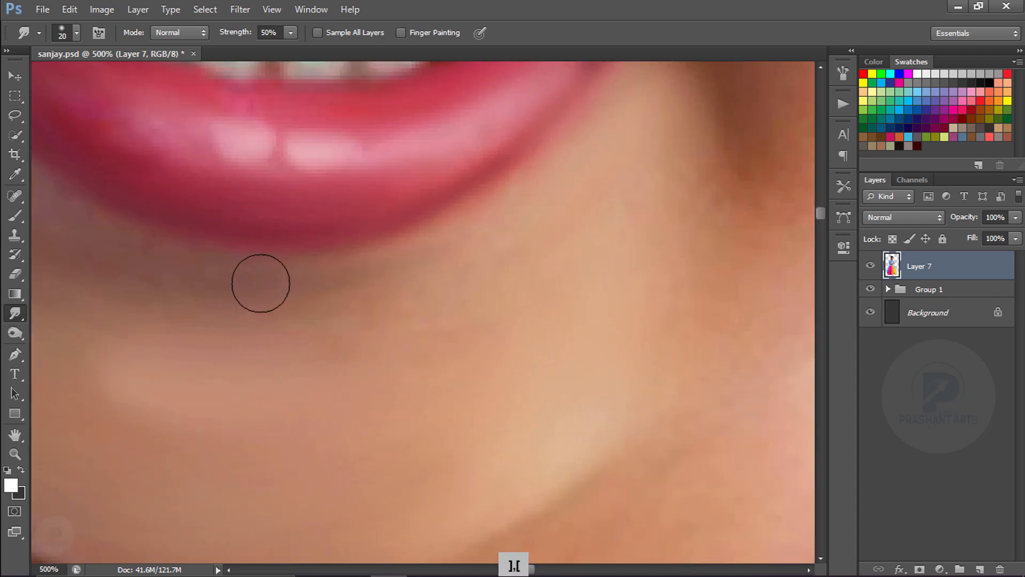
Step: Enlarge the smudge brush and blend the shadow below the lower lip into the lit side of the chin
{"action": "key", "text": "bracketright"}
{"action": "key", "text": "bracketright"}
{"action": "key", "text": "bracketright"}
{"action": "key", "text": "space"}
{"action": "left_click_drag", "start_coordinate": [574, 363], "coordinate": [459, 254]}
Step: Smudge the fold and cheek beside the lit side's mouth corner smooth with a size 50 brush
{"action": "key", "text": "space"}
{"action": "left_click_drag", "start_coordinate": [694, 80], "coordinate": [409, 248]}
{"action": "left_click_drag", "start_coordinate": [405, 315], "coordinate": [435, 336]}
{"action": "key", "text": "bracketright"}
{"action": "key", "text": "bracketright"}
{"action": "key", "text": "bracketright"}
{"action": "left_click_drag", "start_coordinate": [630, 145], "coordinate": [507, 368]}
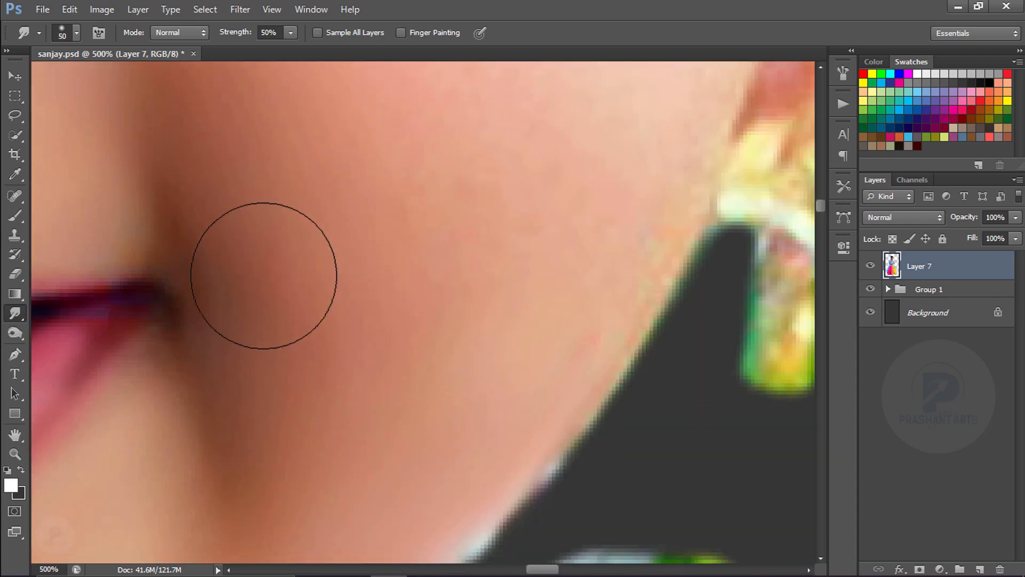
Step: Smooth the lit cheek up to the under-eye area and the side of the nose with the size 50 smudge brush
{"action": "key", "text": "space"}
{"action": "left_click_drag", "start_coordinate": [598, 181], "coordinate": [506, 369]}
{"action": "left_click_drag", "start_coordinate": [614, 80], "coordinate": [582, 169]}
{"action": "key", "text": "space"}
{"action": "left_click_drag", "start_coordinate": [422, 219], "coordinate": [474, 331]}
{"action": "left_click_drag", "start_coordinate": [176, 261], "coordinate": [461, 345]}
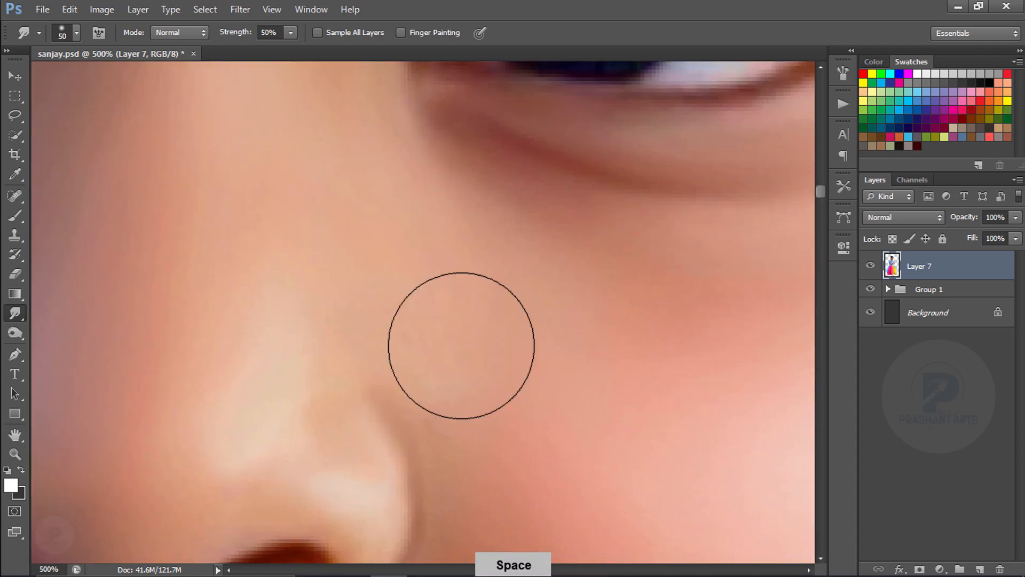
Step: Pick a different brush tip for smudging the forehead on the shaded side of the face
{"action": "key", "text": "ctrl+minus"}
{"action": "key", "text": "ctrl+minus"}
{"action": "key", "text": "ctrl+minus"}
{"action": "key", "text": "ctrl+minus"}
{"action": "key", "text": "space"}
{"action": "left_click_drag", "start_coordinate": [233, 110], "coordinate": [288, 187]}
{"action": "key", "text": "ctrl+equal"}
{"action": "key", "text": "bracketright"}
{"action": "key", "text": "bracketright"}
{"action": "key", "text": "bracketright"}
{"action": "key", "text": "space"}
{"action": "left_click_drag", "start_coordinate": [437, 219], "coordinate": [425, 306]}
{"action": "key", "text": "ctrl+equal"}
{"action": "key", "text": "ctrl+equal"}
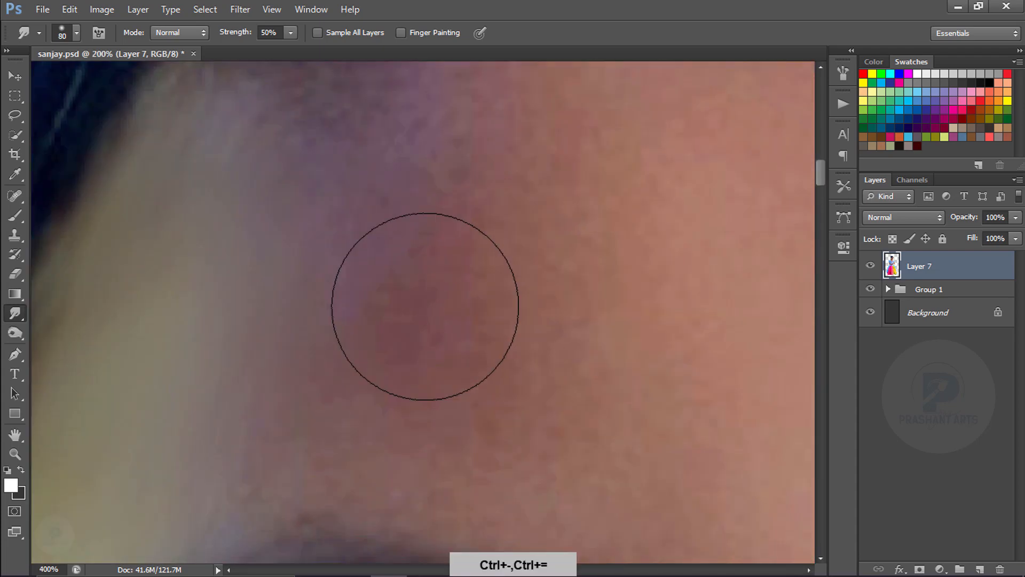
{"action": "key", "text": "bracketright"}
{"action": "key", "text": "bracketright"}
{"action": "key", "text": "bracketright"}
{"action": "key", "text": "ctrl+minus"}
{"action": "key", "text": "ctrl+minus"}
{"action": "left_click", "coordinate": [76, 32]}
{"action": "left_click", "coordinate": [151, 143]}
{"action": "left_click", "coordinate": [555, 266]}
Step: Smudge the shaded side of the forehead smooth at 30% strength with a brush of about size 125
{"action": "key", "text": "3"}
{"action": "key", "text": "bracketright"}
{"action": "key", "text": "bracketright"}
{"action": "key", "text": "bracketright"}
{"action": "key", "text": "bracketright"}
{"action": "key", "text": "bracketright"}
{"action": "key", "text": "bracketright"}
{"action": "key", "text": "bracketright"}
{"action": "key", "text": "bracketleft"}
{"action": "key", "text": "bracketleft"}
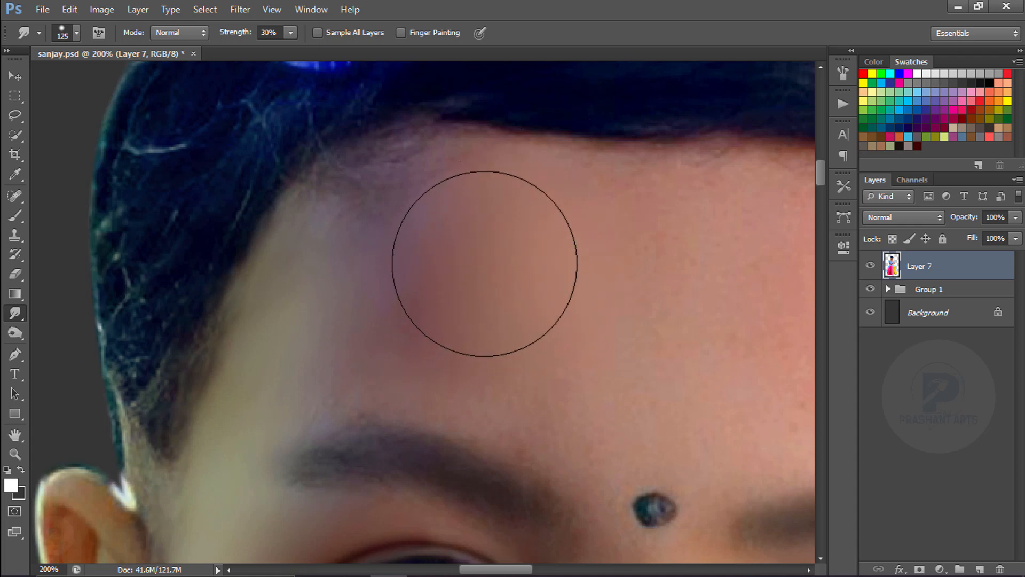
{"action": "left_click_drag", "start_coordinate": [485, 264], "coordinate": [599, 368]}
{"action": "key", "text": "bracketleft"}
{"action": "left_click_drag", "start_coordinate": [419, 252], "coordinate": [454, 283]}
Step: Smudge the middle and lit side of the forehead above the brows smooth with a size 100 brush
{"action": "key", "text": "space"}
{"action": "left_click_drag", "start_coordinate": [694, 289], "coordinate": [432, 273]}
{"action": "key", "text": "bracketright"}
{"action": "key", "text": "bracketright"}
{"action": "key", "text": "bracketleft"}
{"action": "key", "text": "bracketleft"}
{"action": "key", "text": "bracketleft"}
{"action": "left_click_drag", "start_coordinate": [473, 351], "coordinate": [571, 383]}
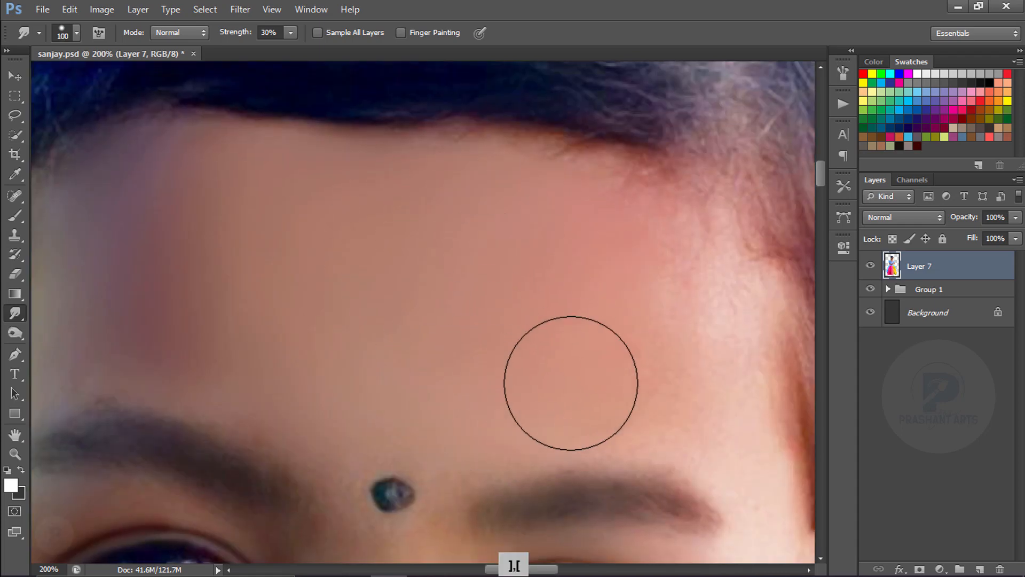
Step: Blend the lit side of the face down to the cheek and jaw with a size 70 smudge brush
{"action": "key", "text": "space"}
{"action": "mouse_move", "coordinate": [763, 333]}
{"action": "left_mouse_down"}
{"action": "mouse_move", "coordinate": [504, 201]}
{"action": "mouse_move", "coordinate": [662, 71]}
{"action": "left_mouse_up"}
{"action": "key", "text": "bracketleft"}
{"action": "key", "text": "bracketleft"}
{"action": "key", "text": "bracketleft"}
{"action": "key", "text": "bracketleft"}
{"action": "key", "text": "space"}
{"action": "key", "text": "bracketright"}
{"action": "key", "text": "space"}
{"action": "left_click_drag", "start_coordinate": [565, 550], "coordinate": [468, 285]}
{"action": "key", "text": "space"}
{"action": "left_click_drag", "start_coordinate": [463, 463], "coordinate": [551, 275]}
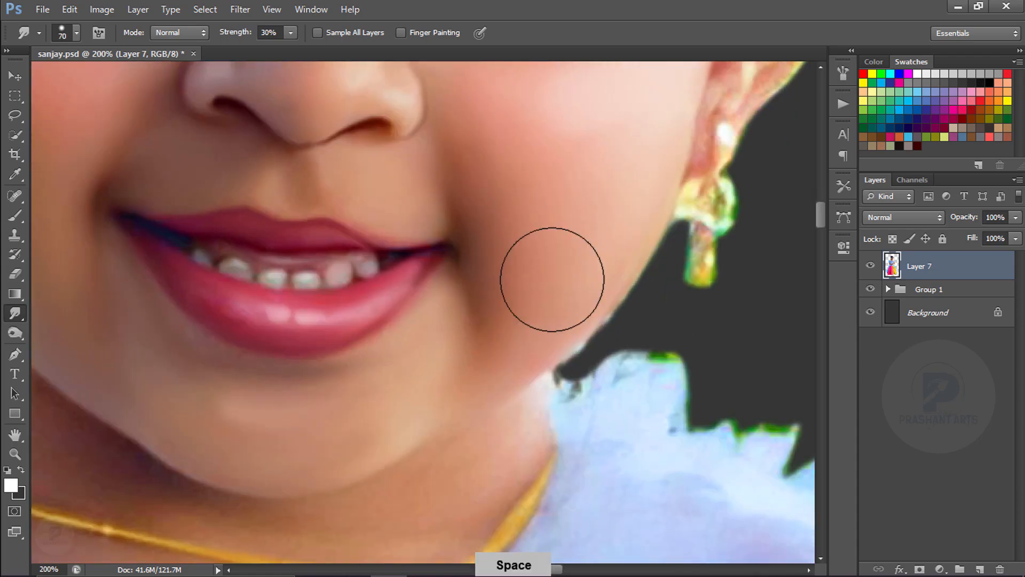
Step: Smudge the shaded side's cheek smooth with a size 70 brush at 30% strength
{"action": "key", "text": "bracketleft"}
{"action": "key", "text": "bracketleft"}
{"action": "key", "text": "space"}
{"action": "left_click_drag", "start_coordinate": [556, 338], "coordinate": [927, 457]}
{"action": "key", "text": "bracketright"}
{"action": "key", "text": "bracketright"}
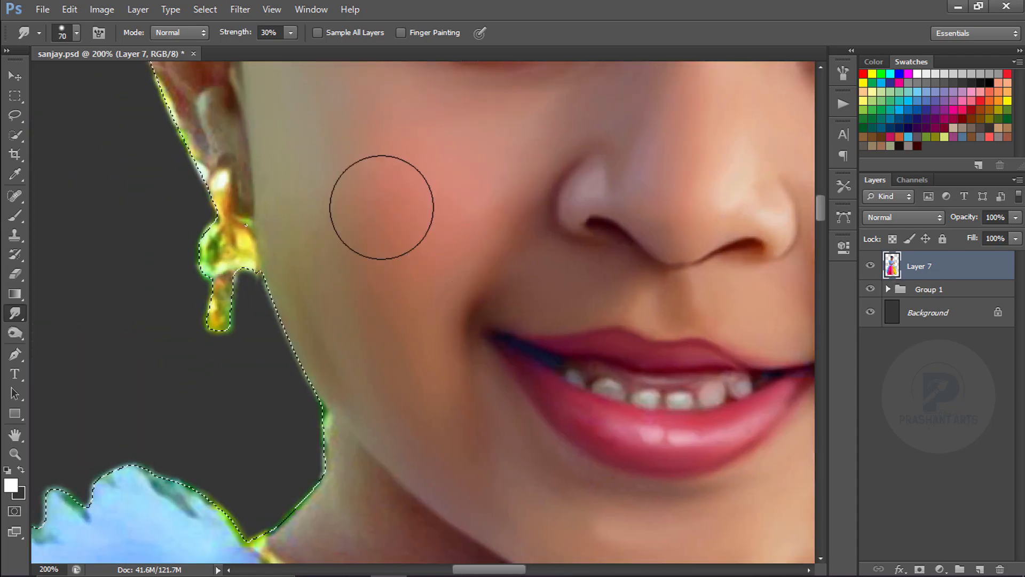
Step: Blend the skin between the nose and the shaded side's mouth corner with the size 70 smudge brush
{"action": "key", "text": "ctrl+minus"}
{"action": "key", "text": "ctrl+minus"}
{"action": "key", "text": "ctrl+minus"}
{"action": "key", "text": "ctrl+minus"}
{"action": "key", "text": "ctrl+plus"}
{"action": "key", "text": "ctrl+plus"}
{"action": "key", "text": "space"}
{"action": "mouse_move", "coordinate": [608, 201]}
{"action": "left_mouse_down"}
{"action": "mouse_move", "coordinate": [553, 163]}
{"action": "mouse_move", "coordinate": [564, 182]}
{"action": "left_mouse_up"}
{"action": "key", "text": "bracketright"}
{"action": "key", "text": "bracketright"}
{"action": "key", "text": "ctrl+equal"}
{"action": "key", "text": "ctrl+equal"}
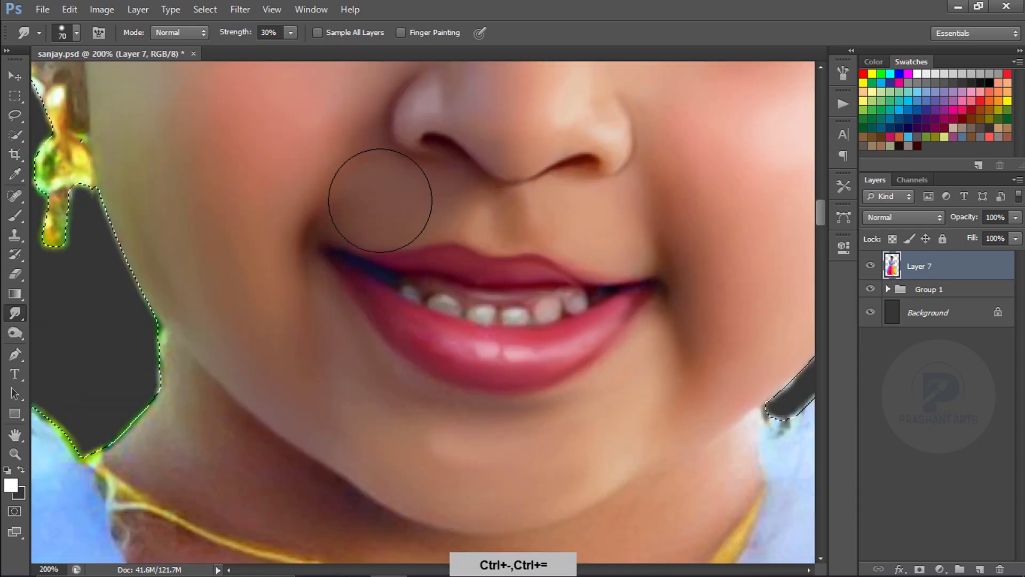
Step: Choose another brush tip for the shaded side's eye and set the smudge strength to 70% and size to 25
{"action": "key", "text": "space"}
{"action": "left_click_drag", "start_coordinate": [395, 160], "coordinate": [379, 542]}
{"action": "left_click", "coordinate": [77, 33]}
{"action": "double_click", "coordinate": [82, 185]}
{"action": "key", "text": "ctrl+equal"}
{"action": "key", "text": "ctrl+equal"}
{"action": "key", "text": "space"}
{"action": "left_click_drag", "start_coordinate": [381, 218], "coordinate": [608, 275]}
{"action": "key", "text": "7"}
{"action": "key", "text": "bracketleft"}
{"action": "key", "text": "bracketleft"}
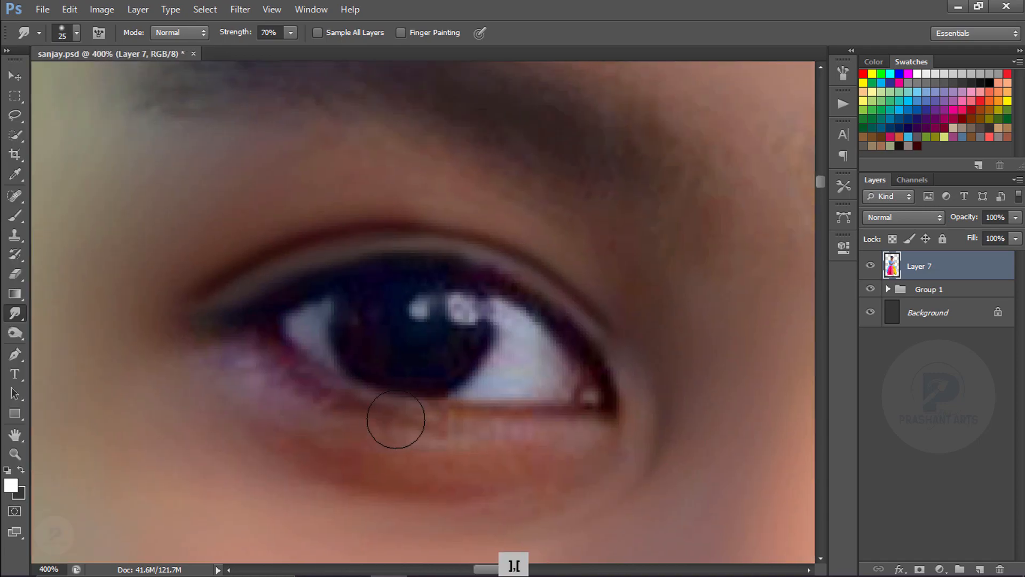
Step: Smudge the shaded side's lower lash line with a size 9 brush and the skin beneath it with size 20
{"action": "key", "text": "ctrl+equal"}
{"action": "key", "text": "bracketleft"}
{"action": "key", "text": "bracketleft"}
{"action": "key", "text": "bracketleft"}
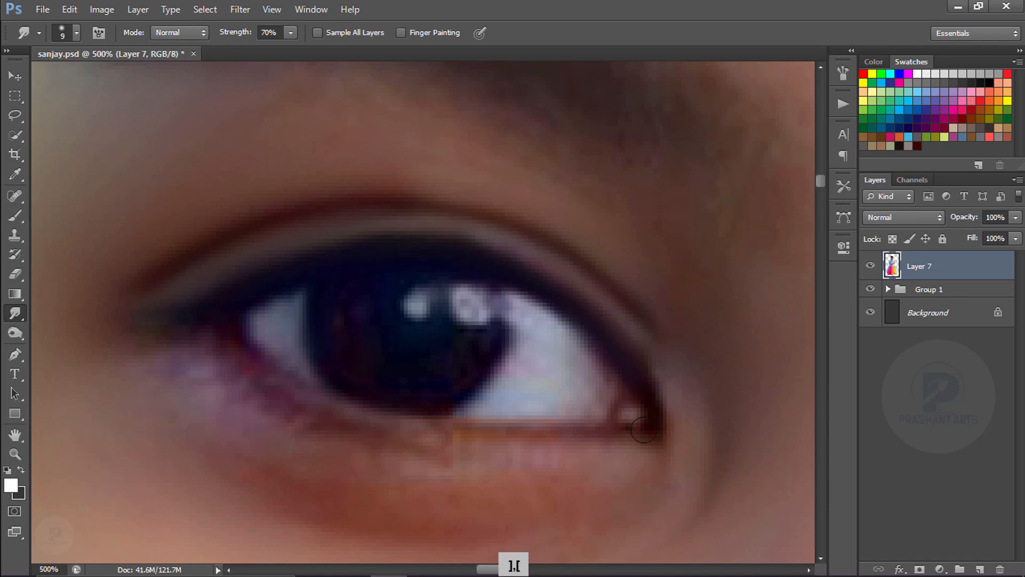
{"action": "left_click_drag", "start_coordinate": [643, 430], "coordinate": [321, 387]}
{"action": "key", "text": "bracketright"}
{"action": "key", "text": "bracketright"}
{"action": "key", "text": "bracketright"}
{"action": "left_click_drag", "start_coordinate": [439, 496], "coordinate": [620, 448]}
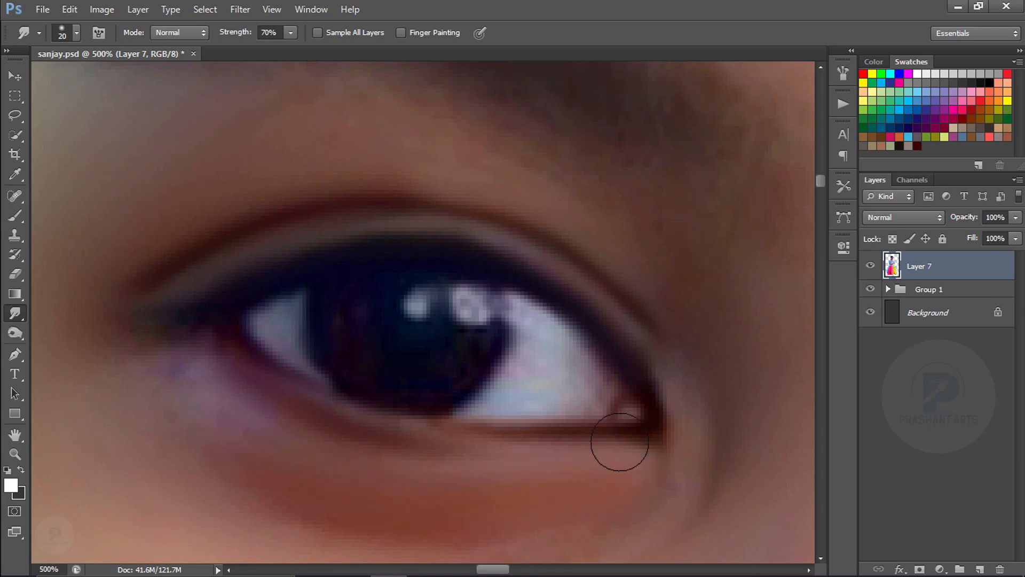
Step: Smudge the shaded side's upper lash line into a smooth dark line past the outer corner with a size 9 brush
{"action": "key", "text": "space"}
{"action": "left_click_drag", "start_coordinate": [237, 455], "coordinate": [399, 330]}
{"action": "key", "text": "bracketleft"}
{"action": "key", "text": "space"}
{"action": "key", "text": "bracketleft"}
{"action": "key", "text": "bracketleft"}
{"action": "mouse_move", "coordinate": [342, 198]}
{"action": "left_mouse_down"}
{"action": "mouse_move", "coordinate": [355, 371]}
{"action": "mouse_move", "coordinate": [252, 370]}
{"action": "left_mouse_up"}
{"action": "key", "text": "space"}
{"action": "left_click_drag", "start_coordinate": [653, 472], "coordinate": [421, 380]}
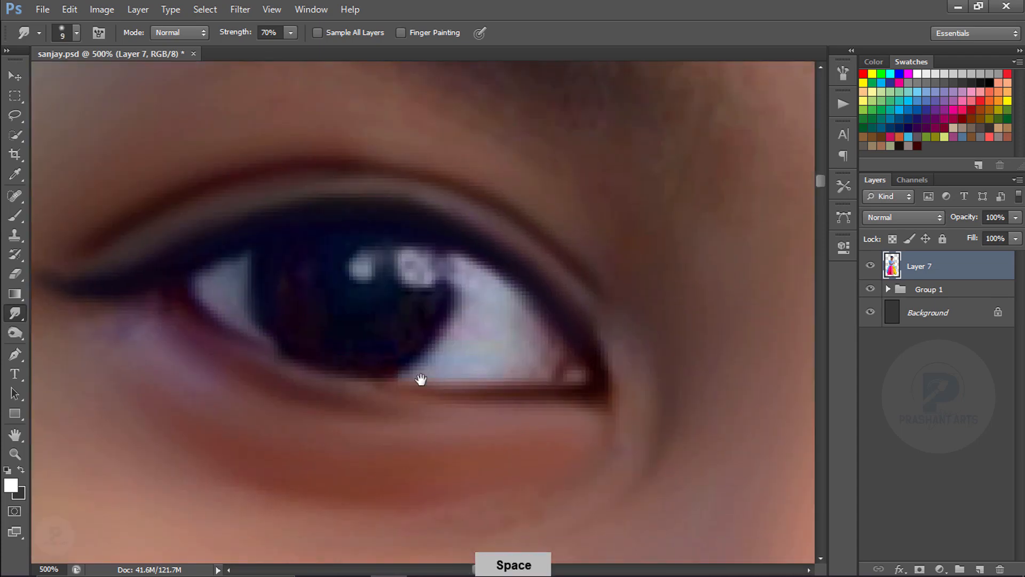
Step: Smudge the lit side's upper lash line into a smooth dark line extending past the outer corner, using brush size 8
{"action": "key", "text": "ctrl+minus"}
{"action": "key", "text": "ctrl+minus"}
{"action": "key", "text": "ctrl+minus"}
{"action": "key", "text": "ctrl+minus"}
{"action": "key", "text": "ctrl+minus"}
{"action": "key", "text": "ctrl+minus"}
{"action": "key", "text": "ctrl+minus"}
{"action": "key", "text": "ctrl+equal"}
{"action": "key", "text": "ctrl+equal"}
{"action": "key", "text": "ctrl+equal"}
{"action": "key", "text": "ctrl+equal"}
{"action": "left_click_drag", "start_coordinate": [606, 251], "coordinate": [469, 306]}
{"action": "left_click_drag", "start_coordinate": [638, 342], "coordinate": [446, 325]}
{"action": "key", "text": "ctrl+equal"}
{"action": "key", "text": "ctrl+equal"}
{"action": "key", "text": "bracketright"}
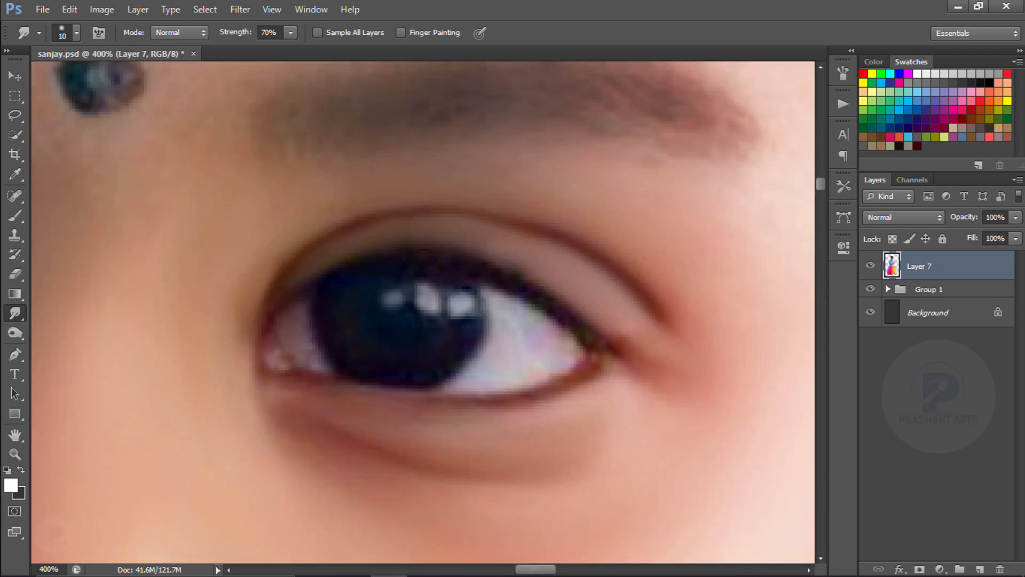
{"action": "key", "text": "ctrl+equal"}
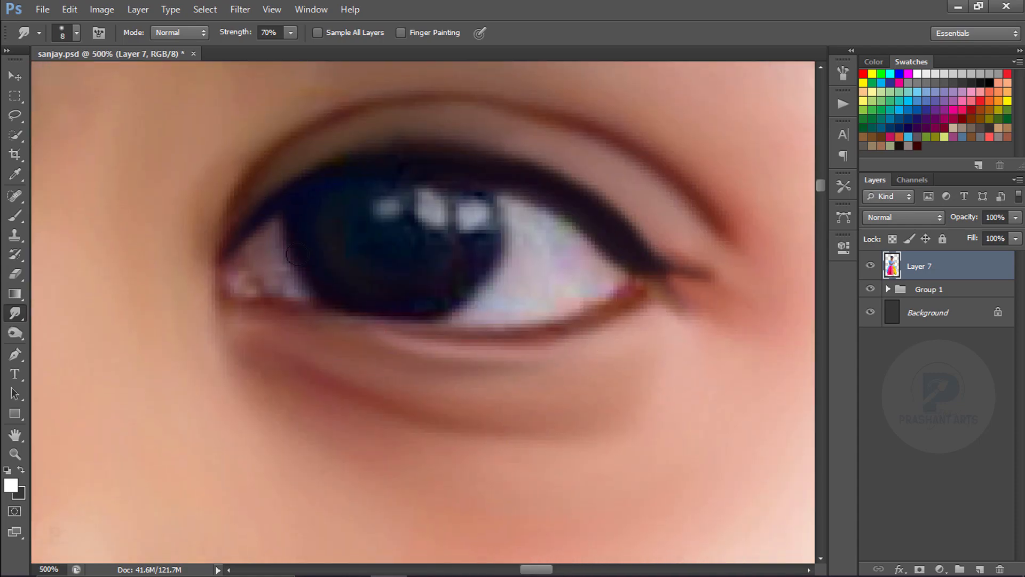
Step: Check both smudged eyes against the whole face and figure
{"action": "key", "text": "ctrl+minus"}
{"action": "key", "text": "ctrl+minus"}
{"action": "key", "text": "ctrl+minus"}
{"action": "key", "text": "ctrl+minus"}
{"action": "key", "text": "ctrl+minus"}
{"action": "key", "text": "ctrl+minus"}
{"action": "key", "text": "ctrl+minus"}
{"action": "key", "text": "ctrl+equal"}
{"action": "key", "text": "ctrl+equal"}
{"action": "key", "text": "ctrl+equal"}
{"action": "key", "text": "ctrl+equal"}
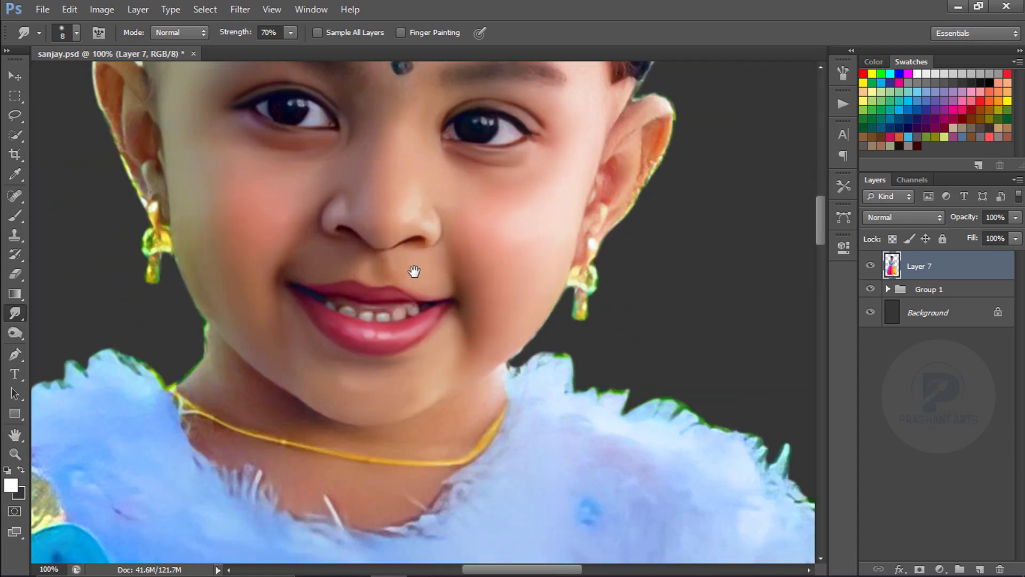
Step: Smudge the neck skin under the chin at 70% strength, enlarging the brush for the broad shadow
{"action": "key", "text": "ctrl+equal"}
{"action": "key", "text": "ctrl+equal"}
{"action": "key", "text": "bracketright"}
{"action": "left_click_drag", "start_coordinate": [320, 288], "coordinate": [638, 145]}
{"action": "mouse_move", "coordinate": [598, 167]}
{"action": "left_mouse_down"}
{"action": "mouse_move", "coordinate": [331, 361]}
{"action": "mouse_move", "coordinate": [497, 279]}
{"action": "left_mouse_up"}
{"action": "key", "text": "bracketright"}
{"action": "key", "text": "bracketright"}
{"action": "key", "text": "bracketright"}
{"action": "key", "text": "bracketright"}
{"action": "left_click_drag", "start_coordinate": [460, 415], "coordinate": [751, 172]}
Step: Reduce the smudge brush and smooth the edge where the chin meets the neck shadow
{"action": "key", "text": "bracketleft"}
{"action": "key", "text": "bracketleft"}
{"action": "key", "text": "bracketleft"}
{"action": "key", "text": "bracketleft"}
{"action": "key", "text": "bracketleft"}
{"action": "left_click_drag", "start_coordinate": [349, 325], "coordinate": [736, 410]}
Step: Blend the neck between chin and necklace with a size 25 brush, enlarging it to 35 toward the shaded side
{"action": "key", "text": "bracketright"}
{"action": "key", "text": "bracketright"}
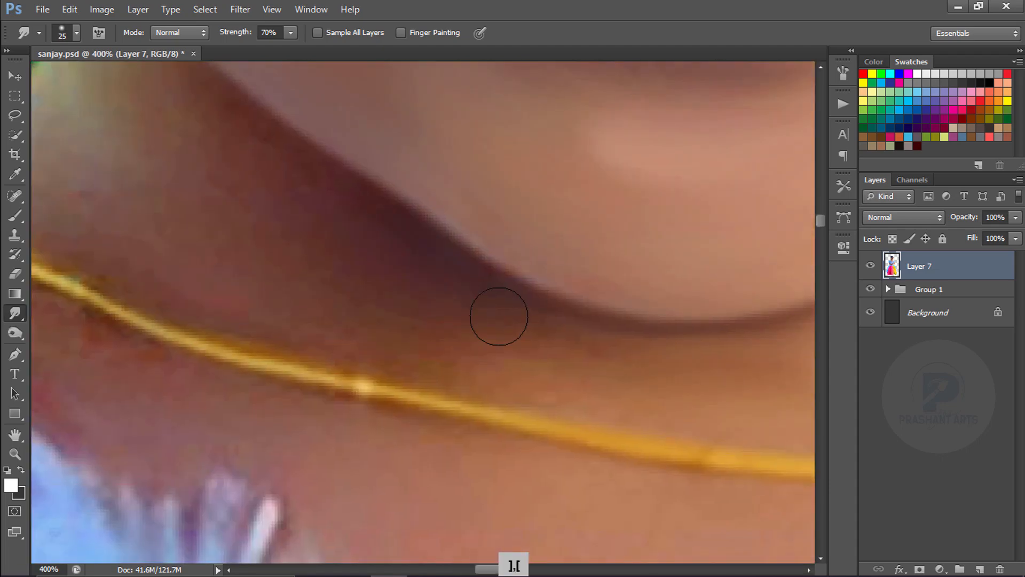
{"action": "left_click_drag", "start_coordinate": [497, 315], "coordinate": [717, 412]}
{"action": "key", "text": "bracketright"}
{"action": "key", "text": "bracketright"}
{"action": "key", "text": "bracketright"}
{"action": "key", "text": "bracketleft"}
{"action": "left_click_drag", "start_coordinate": [280, 274], "coordinate": [369, 208]}
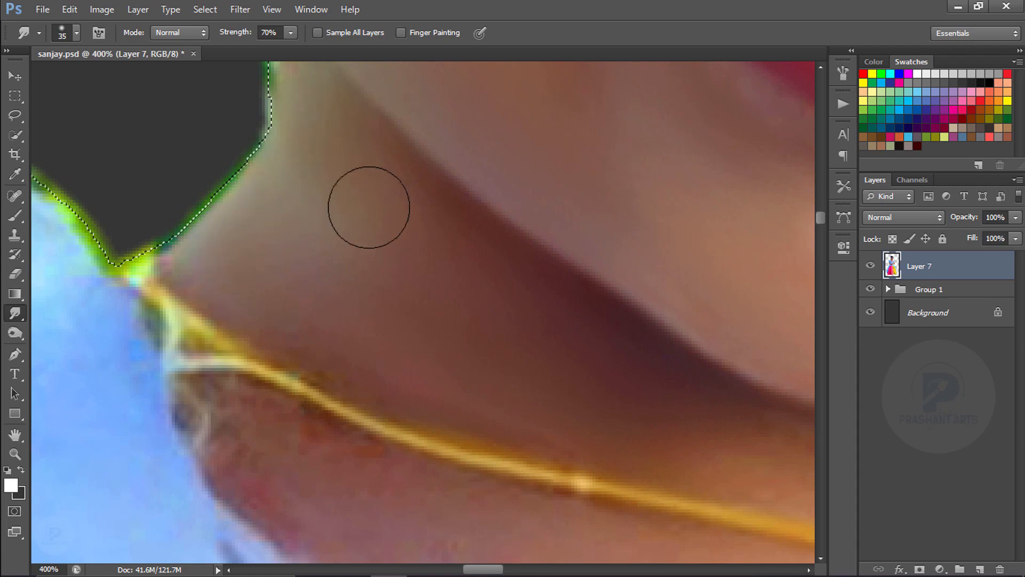
Step: Finish blending the neck skin above the necklace with the smudge brush enlarged to 45
{"action": "key", "text": "bracketright"}
{"action": "key", "text": "bracketright"}
{"action": "key", "text": "ctrl+minus"}
{"action": "key", "text": "ctrl+minus"}
{"action": "key", "text": "ctrl+minus"}
{"action": "key", "text": "ctrl+minus"}
{"action": "key", "text": "ctrl+minus"}
{"action": "key", "text": "ctrl+d"}
{"action": "key", "text": "ctrl+minus"}
Step: Smudge the upper rim and fold of her left ear at 70% strength, using a brush between 10 and 20
{"action": "key", "text": "ctrl+equal"}
{"action": "key", "text": "ctrl+equal"}
{"action": "mouse_move", "coordinate": [557, 291]}
{"action": "left_mouse_down"}
{"action": "mouse_move", "coordinate": [455, 218]}
{"action": "mouse_move", "coordinate": [363, 435]}
{"action": "left_mouse_up"}
{"action": "key", "text": "ctrl+equal"}
{"action": "key", "text": "ctrl+equal"}
{"action": "key", "text": "ctrl+equal"}
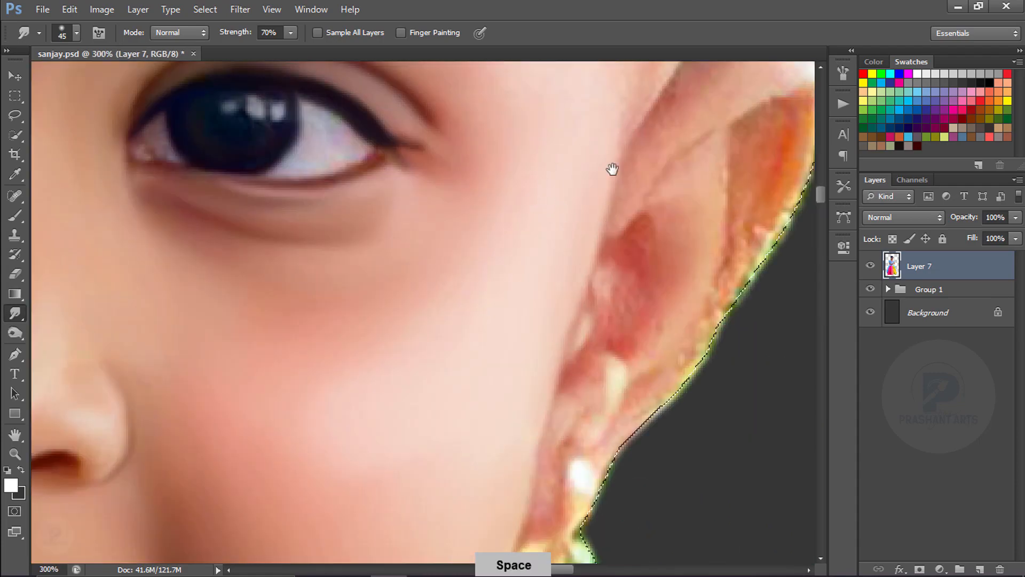
{"action": "left_click_drag", "start_coordinate": [611, 170], "coordinate": [349, 303]}
{"action": "key", "text": "ctrl+equal"}
{"action": "key", "text": "bracketleft"}
{"action": "key", "text": "bracketleft"}
{"action": "key", "text": "bracketleft"}
{"action": "key", "text": "bracketleft"}
{"action": "key", "text": "bracketleft"}
{"action": "key", "text": "bracketleft"}
{"action": "key", "text": "bracketleft"}
{"action": "left_click_drag", "start_coordinate": [478, 191], "coordinate": [582, 216]}
{"action": "mouse_move", "coordinate": [331, 430]}
{"action": "left_mouse_down"}
{"action": "mouse_move", "coordinate": [501, 278]}
{"action": "mouse_move", "coordinate": [483, 343]}
{"action": "left_mouse_up"}
{"action": "key", "text": "bracketright"}
{"action": "key", "text": "bracketright"}
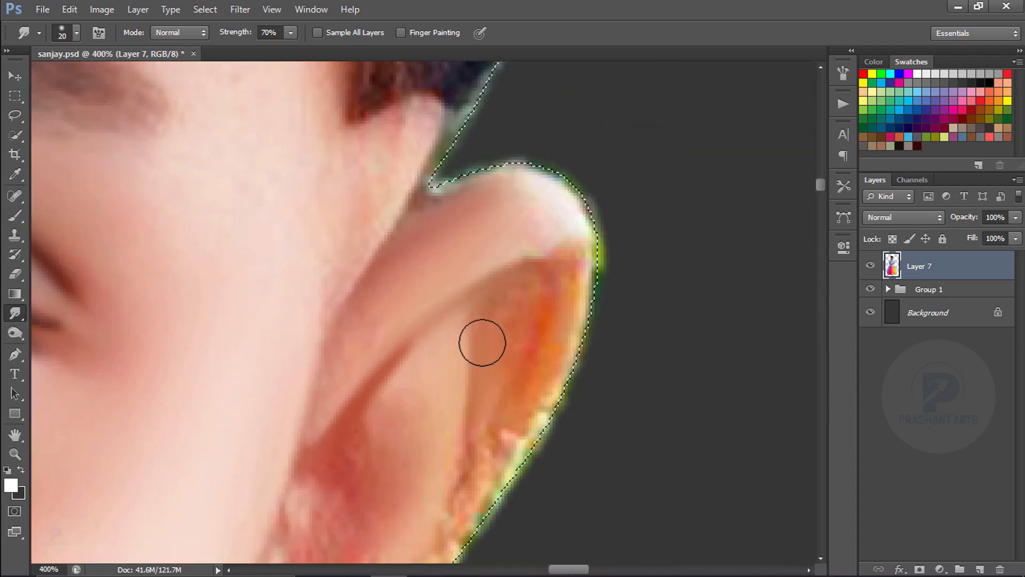
Step: Smooth the orange hollow inside the left ear's outer rim, reducing the smudge brush to 10
{"action": "mouse_move", "coordinate": [508, 480]}
{"action": "left_mouse_down"}
{"action": "mouse_move", "coordinate": [577, 267]}
{"action": "mouse_move", "coordinate": [476, 529]}
{"action": "left_mouse_up"}
{"action": "mouse_move", "coordinate": [471, 516]}
{"action": "left_mouse_down"}
{"action": "mouse_move", "coordinate": [527, 380]}
{"action": "mouse_move", "coordinate": [459, 480]}
{"action": "left_mouse_up"}
{"action": "key", "text": "bracketleft"}
{"action": "key", "text": "bracketleft"}
{"action": "left_click_drag", "start_coordinate": [451, 229], "coordinate": [482, 186]}
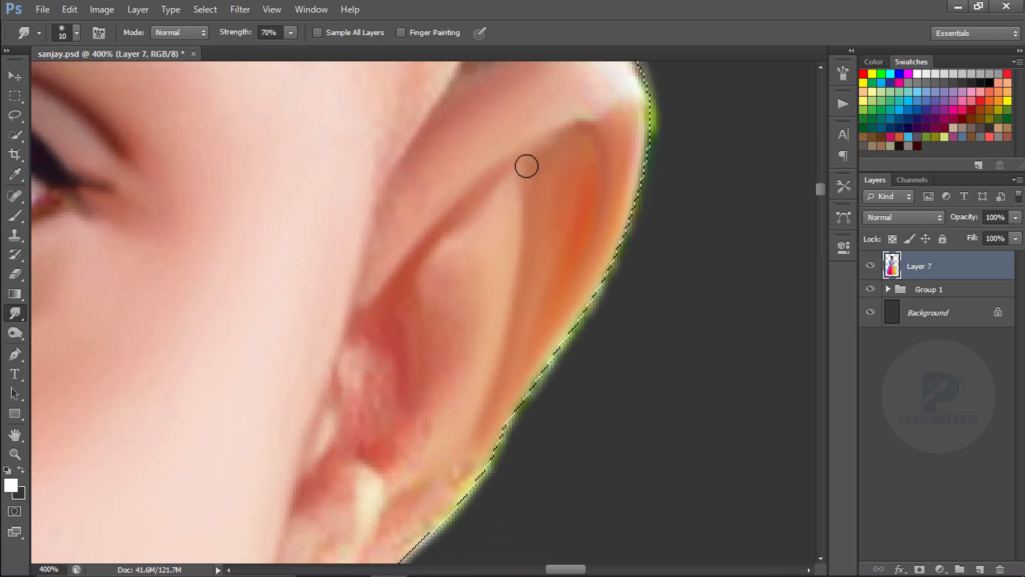
Step: Smudge the reddish inner hollow of the left ear smooth, enlarging the brush to 30 toward the lobe
{"action": "left_click_drag", "start_coordinate": [421, 427], "coordinate": [518, 254]}
{"action": "key", "text": "bracketright"}
{"action": "mouse_move", "coordinate": [565, 230]}
{"action": "left_mouse_down"}
{"action": "mouse_move", "coordinate": [515, 309]}
{"action": "mouse_move", "coordinate": [502, 267]}
{"action": "left_mouse_up"}
{"action": "left_click_drag", "start_coordinate": [424, 289], "coordinate": [449, 176]}
{"action": "key", "text": "bracketright"}
{"action": "key", "text": "bracketright"}
{"action": "key", "text": "bracketright"}
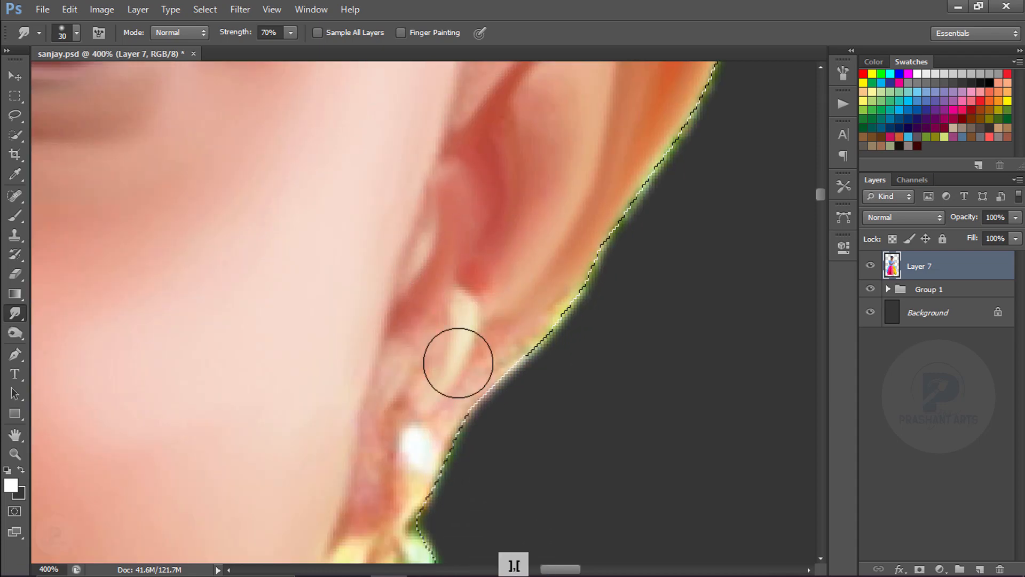
Step: Blend the left earlobe skin around the earring hook with a smudge brush of 30 and slightly smaller
{"action": "left_click_drag", "start_coordinate": [459, 363], "coordinate": [472, 393]}
{"action": "key", "text": "bracketleft"}
{"action": "left_click_drag", "start_coordinate": [416, 464], "coordinate": [547, 248]}
{"action": "mouse_move", "coordinate": [518, 267]}
{"action": "left_mouse_down"}
{"action": "mouse_move", "coordinate": [542, 247]}
{"action": "mouse_move", "coordinate": [526, 277]}
{"action": "left_mouse_up"}
Step: Smudge the upper rim of her right ear at 70% strength, reducing the brush to 10
{"action": "key", "text": "ctrl+minus"}
{"action": "key", "text": "ctrl+minus"}
{"action": "key", "text": "ctrl+minus"}
{"action": "key", "text": "ctrl+minus"}
{"action": "key", "text": "ctrl+plus"}
{"action": "key", "text": "ctrl+plus"}
{"action": "key", "text": "ctrl+plus"}
{"action": "mouse_move", "coordinate": [641, 195]}
{"action": "left_mouse_down"}
{"action": "mouse_move", "coordinate": [670, 186]}
{"action": "mouse_move", "coordinate": [628, 228]}
{"action": "left_mouse_up"}
{"action": "left_click_drag", "start_coordinate": [359, 206], "coordinate": [747, 427]}
{"action": "mouse_move", "coordinate": [243, 176]}
{"action": "left_mouse_down"}
{"action": "mouse_move", "coordinate": [307, 185]}
{"action": "mouse_move", "coordinate": [361, 209]}
{"action": "left_mouse_up"}
{"action": "key", "text": "bracketleft"}
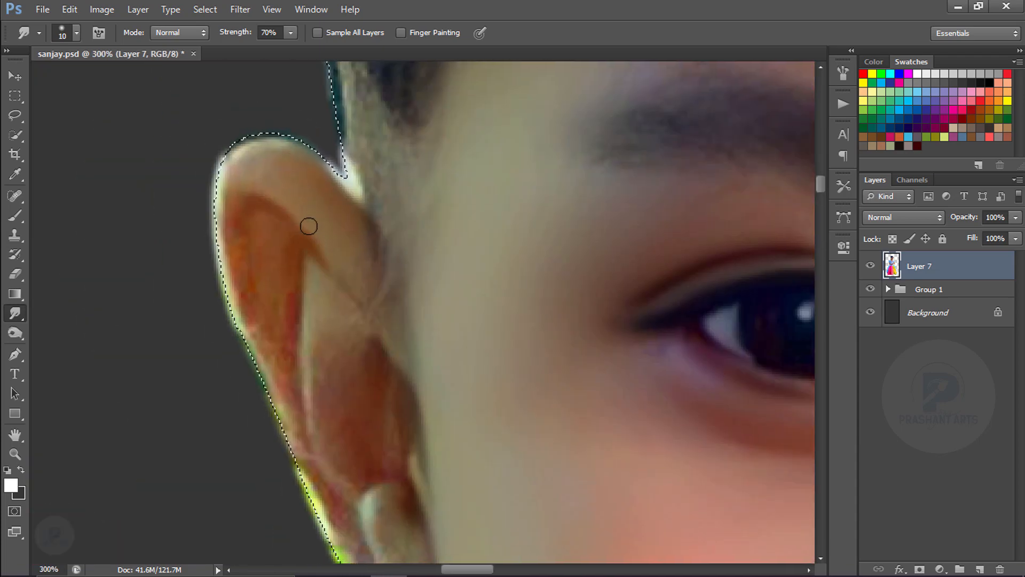
Step: Smooth the brown hollow and the folds along the right ear's outer rim, finishing with a size 10 brush
{"action": "key", "text": "bracketright"}
{"action": "left_click_drag", "start_coordinate": [263, 247], "coordinate": [277, 268]}
{"action": "key", "text": "bracketleft"}
{"action": "key", "text": "bracketleft"}
{"action": "key", "text": "bracketleft"}
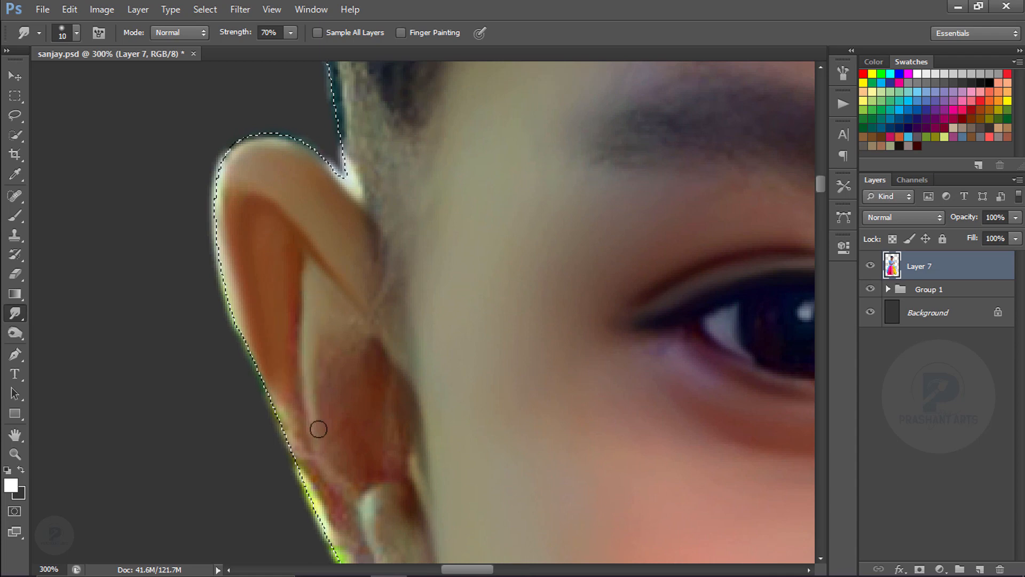
Step: Smudge the right ear's dark inner hollow and the lobe above the earring with brush sizes 15 and 10
{"action": "left_click_drag", "start_coordinate": [324, 399], "coordinate": [316, 255]}
{"action": "key", "text": "bracketright"}
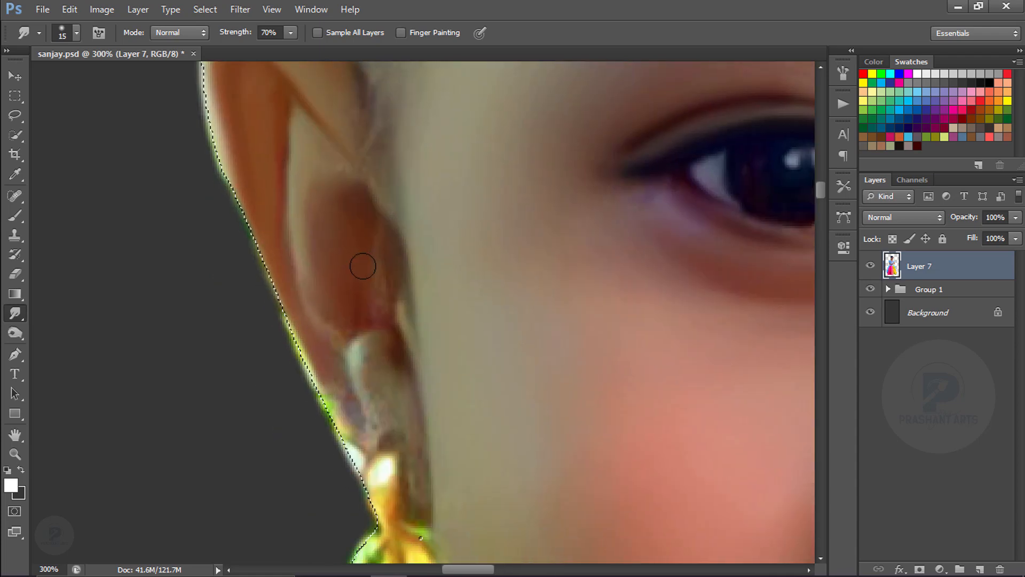
{"action": "left_click_drag", "start_coordinate": [337, 386], "coordinate": [363, 448]}
{"action": "key", "text": "bracketright"}
{"action": "key", "text": "bracketright"}
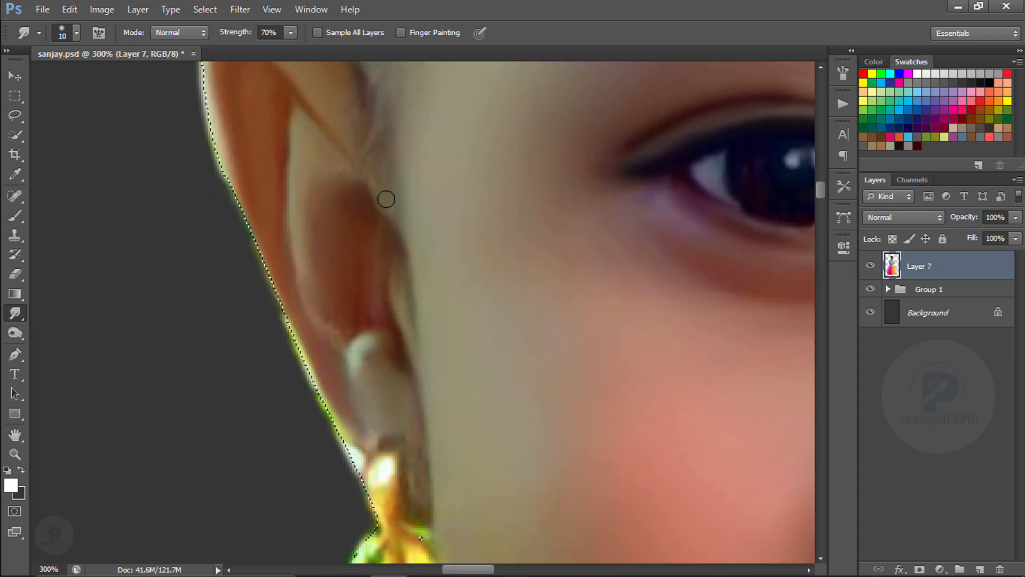
Step: Expand Group 1 and load the outline of Layer 5 as the selection for retouching the left arm
{"action": "key", "text": "ctrl+minus"}
{"action": "key", "text": "ctrl+minus"}
{"action": "key", "text": "ctrl+minus"}
{"action": "key", "text": "ctrl+minus"}
{"action": "key", "text": "ctrl+minus"}
{"action": "key", "text": "ctrl+minus"}
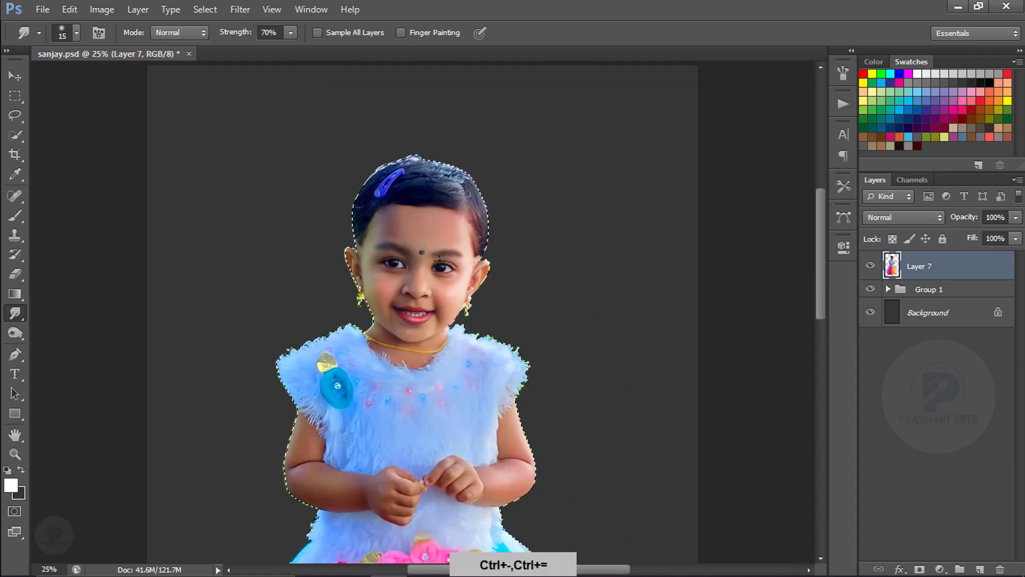
{"action": "key", "text": "ctrl+plus"}
{"action": "key", "text": "ctrl+plus"}
{"action": "left_click_drag", "start_coordinate": [604, 544], "coordinate": [396, 303]}
{"action": "key", "text": "ctrl+plus"}
{"action": "key", "text": "ctrl+plus"}
{"action": "key", "text": "ctrl+plus"}
{"action": "left_click", "coordinate": [888, 289]}
{"action": "left_click", "coordinate": [903, 312], "text": "ctrl"}
Step: Smudge the left upper arm between sleeve and elbow crease at 70% strength with the brush enlarged to 80
{"action": "key", "text": "bracketright"}
{"action": "key", "text": "bracketright"}
{"action": "key", "text": "bracketright"}
{"action": "key", "text": "bracketright"}
{"action": "key", "text": "bracketright"}
{"action": "key", "text": "bracketright"}
{"action": "key", "text": "bracketright"}
{"action": "key", "text": "bracketright"}
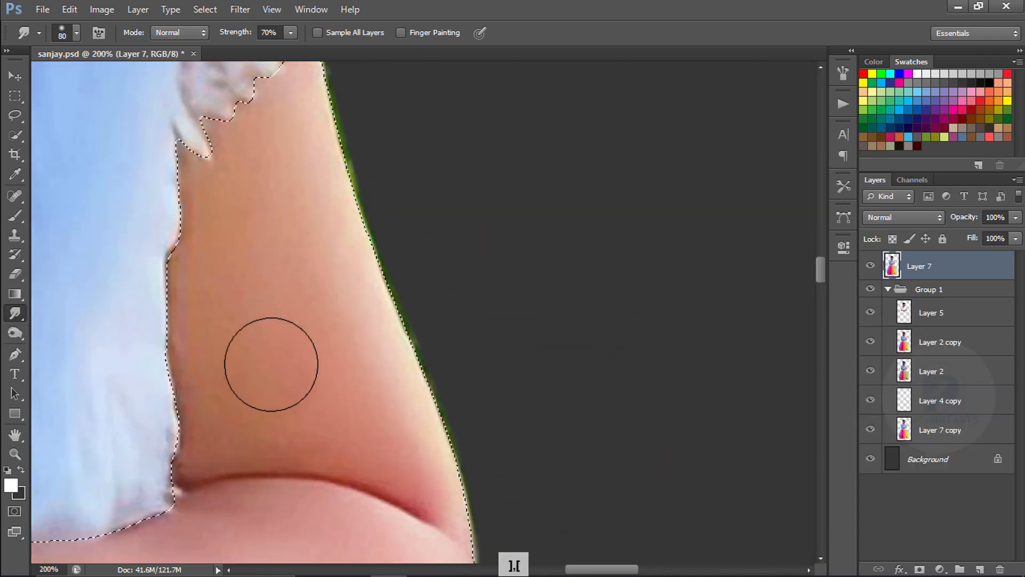
Step: Lower the smudge strength to 40% and smooth the upper arm above the elbow crease, reducing the brush to 45
{"action": "left_click", "coordinate": [76, 33]}
{"action": "left_click", "coordinate": [316, 277]}
{"action": "key", "text": "4"}
{"action": "key", "text": "bracketright"}
{"action": "key", "text": "bracketright"}
{"action": "key", "text": "bracketleft"}
{"action": "key", "text": "bracketleft"}
{"action": "key", "text": "bracketleft"}
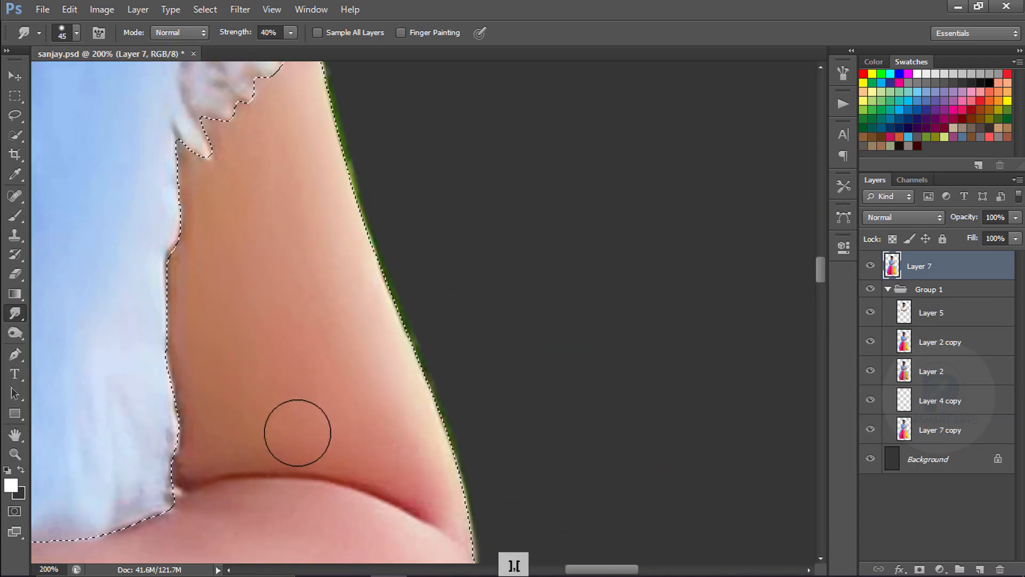
Step: Hide Group 1 and smudge the left forearm skin below the elbow crease at 40% strength with a size 60 brush
{"action": "left_click", "coordinate": [870, 289]}
{"action": "key", "text": "bracketright"}
{"action": "left_click_drag", "start_coordinate": [251, 531], "coordinate": [415, 256]}
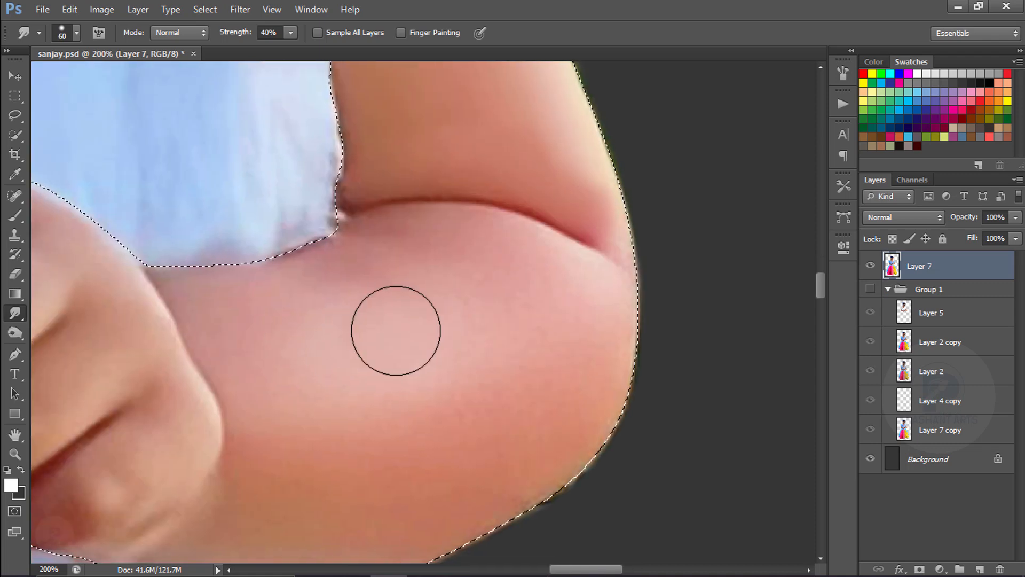
{"action": "key", "text": "bracketright"}
{"action": "key", "text": "bracketright"}
{"action": "key", "text": "bracketright"}
{"action": "key", "text": "bracketright"}
{"action": "key", "text": "bracketright"}
{"action": "key", "text": "bracketleft"}
{"action": "key", "text": "bracketleft"}
{"action": "key", "text": "bracketleft"}
{"action": "key", "text": "bracketleft"}
{"action": "key", "text": "bracketleft"}
{"action": "mouse_move", "coordinate": [373, 324]}
{"action": "left_mouse_down"}
{"action": "mouse_move", "coordinate": [280, 321]}
{"action": "mouse_move", "coordinate": [419, 300]}
{"action": "left_mouse_up"}
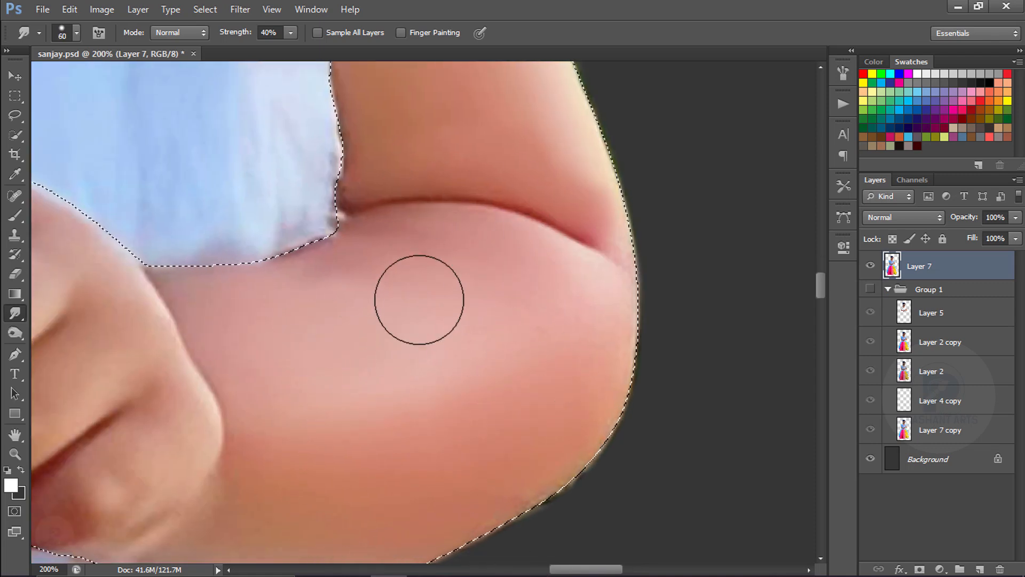
Step: Soften the skin around the elbow at 20% smudge strength and return the strength to 40%
{"action": "key", "text": "2"}
{"action": "mouse_move", "coordinate": [478, 211]}
{"action": "left_mouse_down"}
{"action": "mouse_move", "coordinate": [586, 267]}
{"action": "mouse_move", "coordinate": [628, 325]}
{"action": "left_mouse_up"}
{"action": "key", "text": "4"}
Step: Smudge the knuckles and finger skin on the left fist at 40% strength, with the brush reduced below 60
{"action": "left_click_drag", "start_coordinate": [387, 320], "coordinate": [562, 321]}
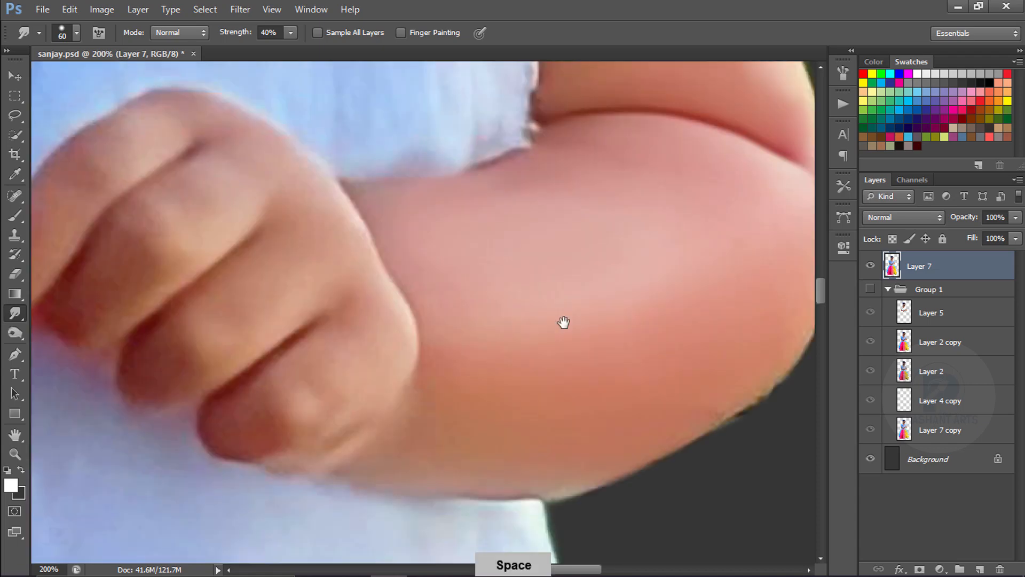
{"action": "key", "text": "ctrl+equal"}
{"action": "key", "text": "ctrl+equal"}
{"action": "key", "text": "bracketleft"}
{"action": "left_click_drag", "start_coordinate": [420, 250], "coordinate": [418, 220]}
{"action": "key", "text": "bracketleft"}
{"action": "mouse_move", "coordinate": [192, 419]}
{"action": "left_mouse_down"}
{"action": "mouse_move", "coordinate": [199, 458]}
{"action": "mouse_move", "coordinate": [297, 337]}
{"action": "left_mouse_up"}
{"action": "left_click_drag", "start_coordinate": [559, 412], "coordinate": [408, 264]}
Step: Smooth the lowest curled finger and the dark crease above it, reducing the smudge brush to 20 and smaller
{"action": "key", "text": "bracketleft"}
{"action": "key", "text": "bracketleft"}
{"action": "left_click_drag", "start_coordinate": [223, 369], "coordinate": [249, 416]}
{"action": "key", "text": "bracketleft"}
{"action": "key", "text": "bracketleft"}
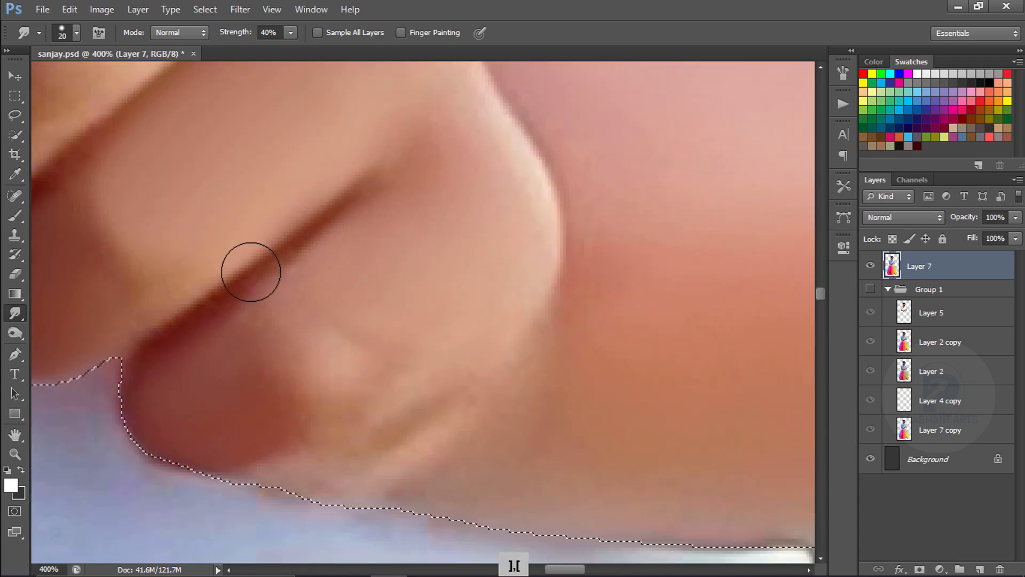
{"action": "key", "text": "bracketleft"}
{"action": "key", "text": "bracketleft"}
Step: Blend the dark shading of the second finger from the top of the fist with the brush enlarged to 40
{"action": "left_click_drag", "start_coordinate": [251, 272], "coordinate": [189, 409]}
{"action": "left_click_drag", "start_coordinate": [236, 238], "coordinate": [537, 392]}
{"action": "key", "text": "bracketright"}
{"action": "key", "text": "bracketright"}
{"action": "key", "text": "bracketright"}
{"action": "key", "text": "bracketright"}
{"action": "key", "text": "bracketright"}
{"action": "key", "text": "bracketright"}
{"action": "key", "text": "bracketright"}
{"action": "left_click_drag", "start_coordinate": [176, 410], "coordinate": [183, 337]}
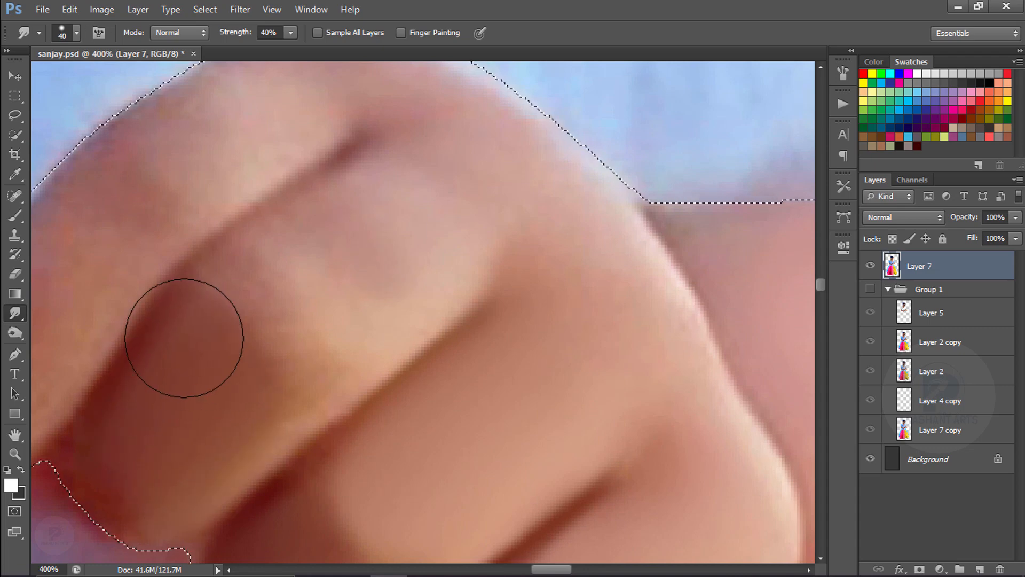
Step: Smudge the crease between the two uppermost fingers and the adjoining knuckle skin, with the brush kept below 40
{"action": "key", "text": "bracketleft"}
{"action": "key", "text": "bracketleft"}
{"action": "key", "text": "bracketleft"}
{"action": "key", "text": "bracketleft"}
{"action": "mouse_move", "coordinate": [71, 498]}
{"action": "left_mouse_down"}
{"action": "mouse_move", "coordinate": [215, 222]}
{"action": "mouse_move", "coordinate": [381, 186]}
{"action": "left_mouse_up"}
{"action": "key", "text": "bracketright"}
{"action": "left_click_drag", "start_coordinate": [287, 117], "coordinate": [263, 198]}
{"action": "key", "text": "bracketleft"}
{"action": "key", "text": "bracketright"}
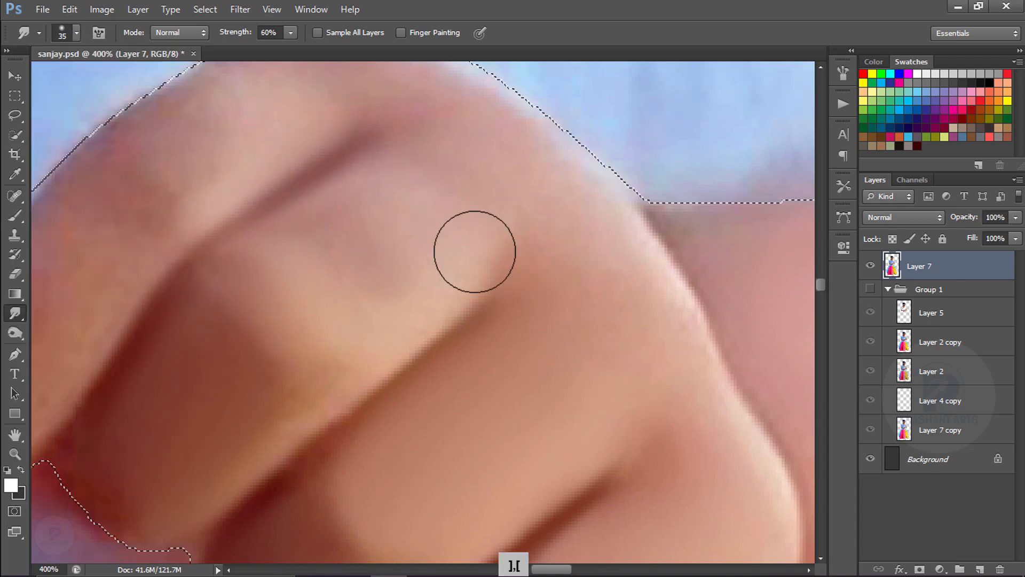
Step: Smooth the second finger's shading and lower edge at 60% strength, reducing the smudge brush from 35
{"action": "left_click_drag", "start_coordinate": [256, 417], "coordinate": [382, 271]}
{"action": "key", "text": "bracketleft"}
{"action": "key", "text": "bracketleft"}
{"action": "left_click_drag", "start_coordinate": [187, 349], "coordinate": [251, 374]}
{"action": "key", "text": "bracketright"}
{"action": "key", "text": "bracketright"}
{"action": "key", "text": "bracketleft"}
{"action": "key", "text": "bracketleft"}
{"action": "key", "text": "bracketleft"}
{"action": "left_click_drag", "start_coordinate": [419, 309], "coordinate": [476, 274]}
Step: Smudge the dark fingertips and edges of the lower curled fingers with the brush reduced to 15
{"action": "mouse_move", "coordinate": [624, 421]}
{"action": "left_mouse_down"}
{"action": "mouse_move", "coordinate": [419, 312]}
{"action": "mouse_move", "coordinate": [563, 214]}
{"action": "left_mouse_up"}
{"action": "key", "text": "bracketleft"}
{"action": "left_click_drag", "start_coordinate": [347, 335], "coordinate": [260, 389]}
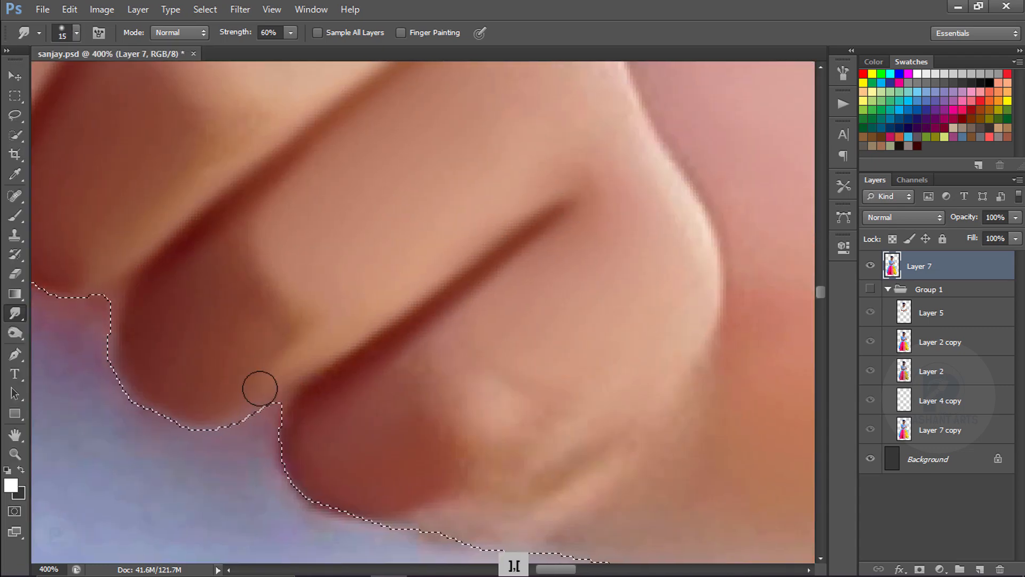
{"action": "left_click_drag", "start_coordinate": [459, 201], "coordinate": [380, 347]}
{"action": "left_click_drag", "start_coordinate": [622, 382], "coordinate": [594, 208]}
{"action": "left_click_drag", "start_coordinate": [592, 267], "coordinate": [515, 371]}
Step: Blend the lowest finger's shading and knuckle skin, adjusting the smudge brush slightly above 15
{"action": "key", "text": "bracketright"}
{"action": "key", "text": "bracketright"}
{"action": "mouse_move", "coordinate": [374, 373]}
{"action": "left_mouse_down"}
{"action": "mouse_move", "coordinate": [341, 316]}
{"action": "mouse_move", "coordinate": [344, 466]}
{"action": "mouse_move", "coordinate": [384, 441]}
{"action": "left_mouse_up"}
{"action": "key", "text": "bracketleft"}
{"action": "left_click_drag", "start_coordinate": [464, 437], "coordinate": [588, 359]}
{"action": "left_click_drag", "start_coordinate": [513, 213], "coordinate": [513, 370]}
Step: Smooth the skin and outer edge of the same fist's extended index finger with an enlarged smudge brush
{"action": "key", "text": "bracketright"}
{"action": "key", "text": "bracketright"}
{"action": "key", "text": "bracketright"}
{"action": "left_click_drag", "start_coordinate": [320, 117], "coordinate": [448, 326]}
{"action": "mouse_move", "coordinate": [273, 160]}
{"action": "left_mouse_down"}
{"action": "mouse_move", "coordinate": [453, 222]}
{"action": "mouse_move", "coordinate": [688, 273]}
{"action": "left_mouse_up"}
{"action": "left_click_drag", "start_coordinate": [378, 304], "coordinate": [481, 204]}
{"action": "left_click_drag", "start_coordinate": [336, 406], "coordinate": [450, 209]}
Step: Smudge the extended index fingertip, its nail and the dark thumb tip behind it with the brush around 15
{"action": "key", "text": "bracketright"}
{"action": "key", "text": "bracketleft"}
{"action": "key", "text": "bracketleft"}
{"action": "key", "text": "bracketleft"}
{"action": "key", "text": "bracketright"}
{"action": "left_click_drag", "start_coordinate": [387, 333], "coordinate": [342, 369]}
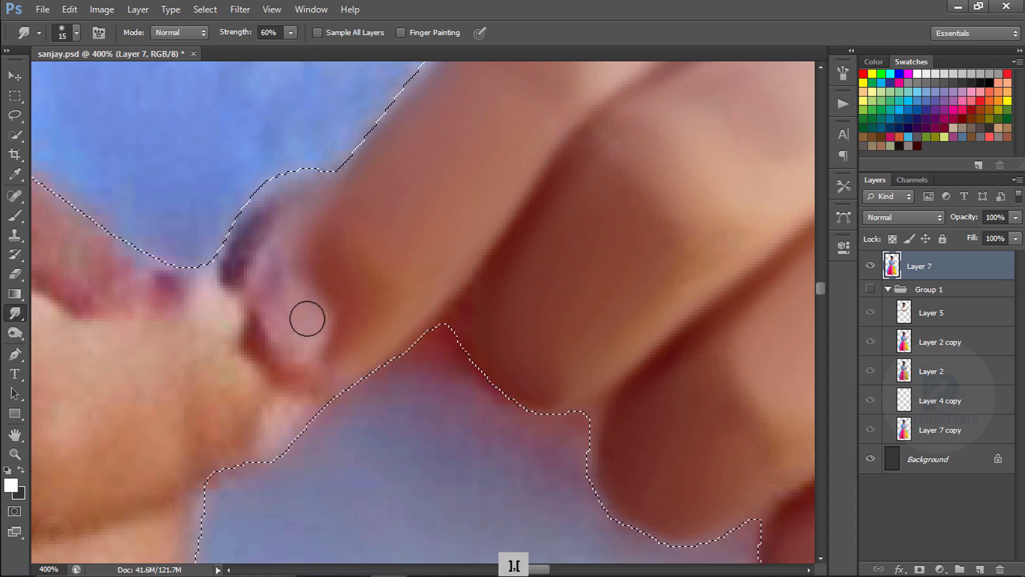
{"action": "left_click_drag", "start_coordinate": [306, 318], "coordinate": [278, 315]}
{"action": "left_click_drag", "start_coordinate": [329, 258], "coordinate": [260, 282]}
{"action": "key", "text": "bracketright"}
{"action": "left_click_drag", "start_coordinate": [247, 243], "coordinate": [331, 181]}
{"action": "key", "text": "bracketleft"}
{"action": "key", "text": "ctrl+minus"}
{"action": "key", "text": "ctrl+minus"}
{"action": "key", "text": "ctrl+plus"}
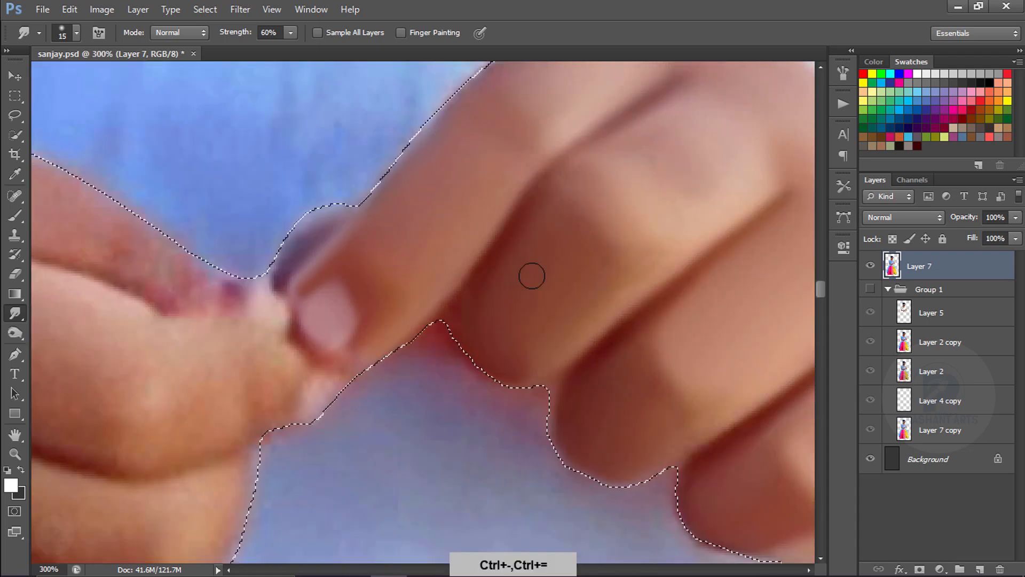
Step: Smooth the curled finger skin of the girl's other hand at 500% view with an enlarged smudge brush
{"action": "key", "text": "ctrl+minus"}
{"action": "key", "text": "ctrl+minus"}
{"action": "key", "text": "ctrl+minus"}
{"action": "left_click_drag", "start_coordinate": [434, 346], "coordinate": [527, 283]}
{"action": "key", "text": "ctrl+plus"}
{"action": "key", "text": "ctrl+plus"}
{"action": "key", "text": "ctrl+plus"}
{"action": "key", "text": "ctrl+plus"}
{"action": "key", "text": "ctrl+plus"}
{"action": "left_click_drag", "start_coordinate": [446, 281], "coordinate": [262, 371]}
{"action": "key", "text": "bracketright"}
{"action": "key", "text": "bracketright"}
{"action": "key", "text": "bracketright"}
{"action": "key", "text": "bracketright"}
{"action": "key", "text": "bracketright"}
{"action": "key", "text": "bracketright"}
{"action": "key", "text": "bracketleft"}
{"action": "left_click_drag", "start_coordinate": [246, 303], "coordinate": [320, 279]}
Step: Blend the dark crease between that hand's curled fingers with the smudge brush at 20 and smaller
{"action": "key", "text": "bracketleft"}
{"action": "key", "text": "bracketleft"}
{"action": "key", "text": "bracketleft"}
{"action": "key", "text": "bracketleft"}
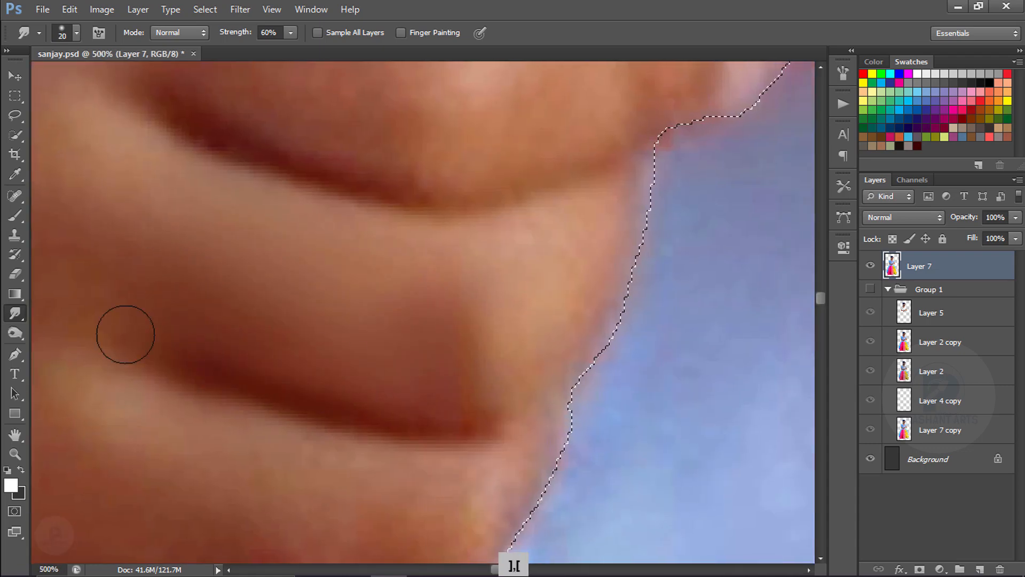
{"action": "left_click_drag", "start_coordinate": [126, 334], "coordinate": [90, 318]}
{"action": "key", "text": "bracketleft"}
{"action": "mouse_move", "coordinate": [267, 171]}
{"action": "left_mouse_down"}
{"action": "mouse_move", "coordinate": [423, 192]}
{"action": "mouse_move", "coordinate": [566, 174]}
{"action": "left_mouse_up"}
Step: Smooth the curled finger's shading and the surrounding skin with the smudge brush enlarged to 20
{"action": "key", "text": "bracketright"}
{"action": "key", "text": "bracketright"}
{"action": "key", "text": "bracketright"}
{"action": "left_click_drag", "start_coordinate": [521, 286], "coordinate": [510, 323]}
{"action": "left_click_drag", "start_coordinate": [155, 208], "coordinate": [502, 299]}
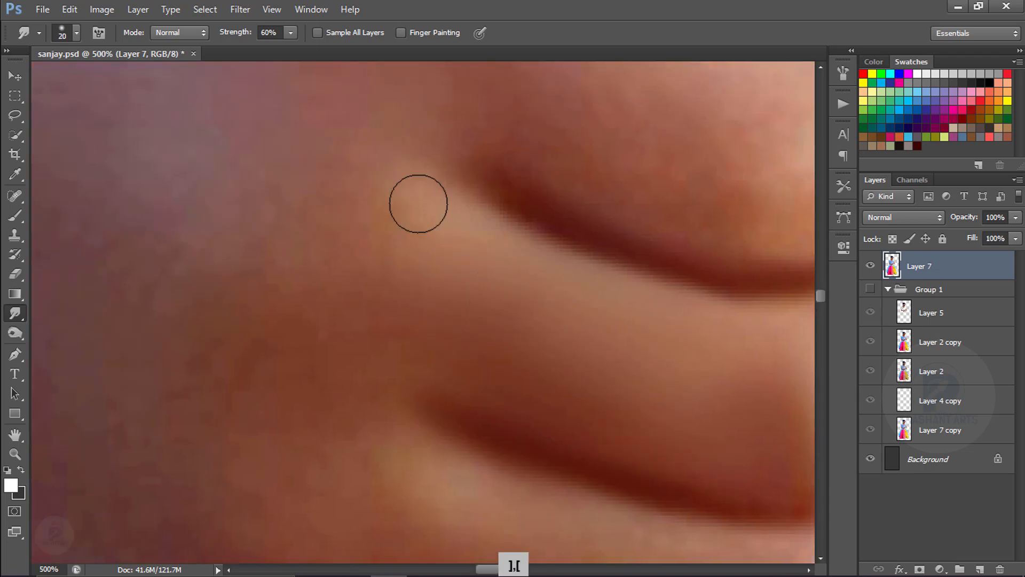
Step: Blend the inner ends of the finger creases into the back of the hand, enlarging the brush to 30
{"action": "left_click_drag", "start_coordinate": [414, 204], "coordinate": [185, 397]}
{"action": "key", "text": "bracketright"}
{"action": "key", "text": "bracketright"}
{"action": "key", "text": "bracketleft"}
{"action": "left_click_drag", "start_coordinate": [601, 373], "coordinate": [695, 369]}
{"action": "left_click_drag", "start_coordinate": [378, 226], "coordinate": [438, 322]}
{"action": "left_click_drag", "start_coordinate": [235, 179], "coordinate": [369, 284]}
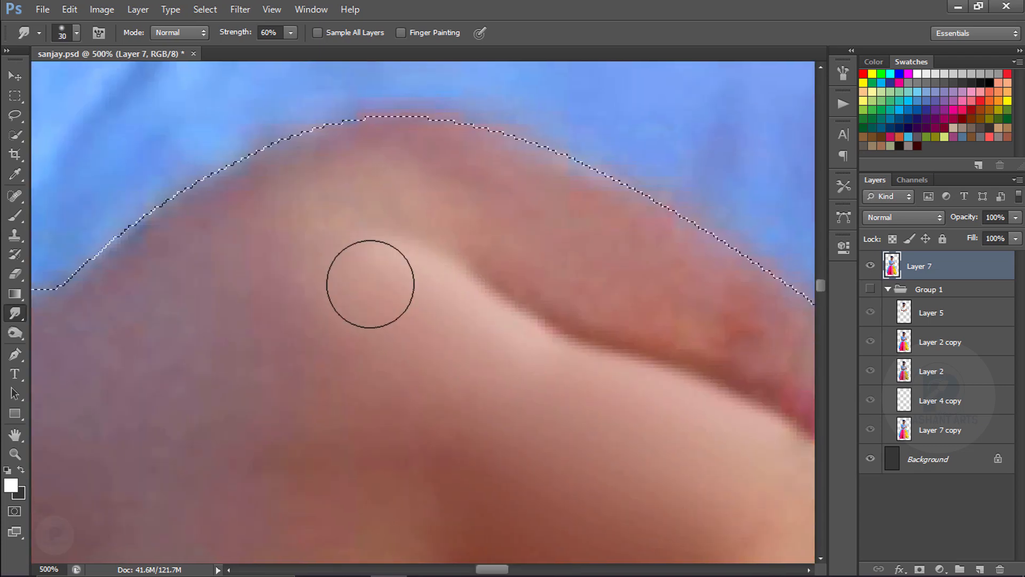
Step: Smooth the top knuckle and upper finger of the same hand with the smudge brush enlarged above 30
{"action": "key", "text": "bracketright"}
{"action": "key", "text": "bracketright"}
{"action": "key", "text": "bracketright"}
{"action": "left_click_drag", "start_coordinate": [513, 216], "coordinate": [620, 274]}
{"action": "key", "text": "bracketleft"}
{"action": "key", "text": "bracketleft"}
{"action": "key", "text": "bracketleft"}
{"action": "left_click_drag", "start_coordinate": [490, 178], "coordinate": [511, 238]}
{"action": "left_click_drag", "start_coordinate": [708, 282], "coordinate": [414, 235]}
Step: Smudge the dark crease running between the two uppermost digits with the brush reduced to 20
{"action": "key", "text": "bracketleft"}
{"action": "key", "text": "bracketleft"}
{"action": "key", "text": "bracketleft"}
{"action": "key", "text": "bracketleft"}
{"action": "key", "text": "bracketright"}
{"action": "key", "text": "bracketright"}
{"action": "left_click_drag", "start_coordinate": [512, 290], "coordinate": [593, 328]}
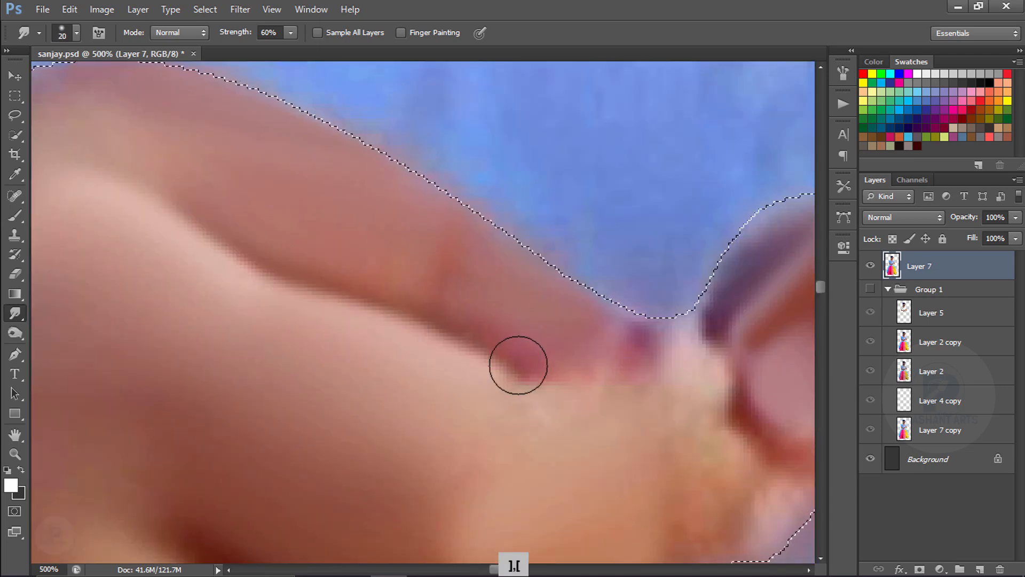
Step: Define the pinched fingertips and small nail with the smudge brush reduced to 10
{"action": "left_click_drag", "start_coordinate": [519, 364], "coordinate": [595, 398]}
{"action": "key", "text": "bracketleft"}
{"action": "key", "text": "bracketleft"}
{"action": "left_click_drag", "start_coordinate": [716, 418], "coordinate": [680, 421]}
{"action": "left_click_drag", "start_coordinate": [601, 406], "coordinate": [673, 419]}
{"action": "mouse_move", "coordinate": [686, 369]}
{"action": "left_mouse_down"}
{"action": "mouse_move", "coordinate": [630, 366]}
{"action": "mouse_move", "coordinate": [673, 331]}
{"action": "left_mouse_up"}
{"action": "left_click_drag", "start_coordinate": [583, 374], "coordinate": [689, 403]}
Step: Smooth the lower curled fingers of the same hand at 300% view with the brush enlarged to 35
{"action": "key", "text": "ctrl+minus"}
{"action": "key", "text": "ctrl+minus"}
{"action": "left_click_drag", "start_coordinate": [593, 407], "coordinate": [593, 309]}
{"action": "key", "text": "bracketright"}
{"action": "key", "text": "bracketright"}
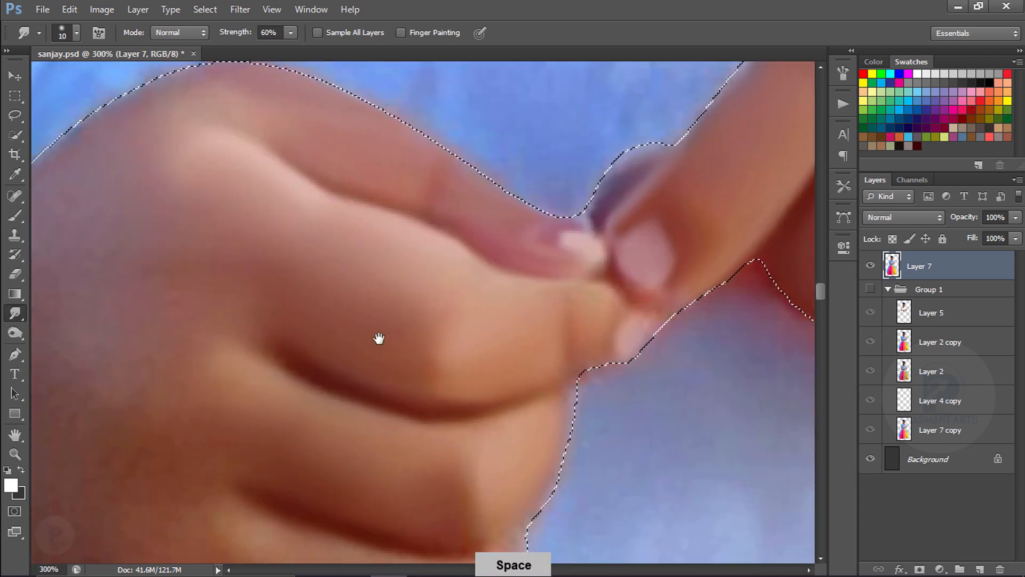
{"action": "left_click_drag", "start_coordinate": [377, 339], "coordinate": [521, 144]}
{"action": "key", "text": "bracketright"}
{"action": "key", "text": "bracketright"}
{"action": "left_click_drag", "start_coordinate": [430, 410], "coordinate": [527, 430]}
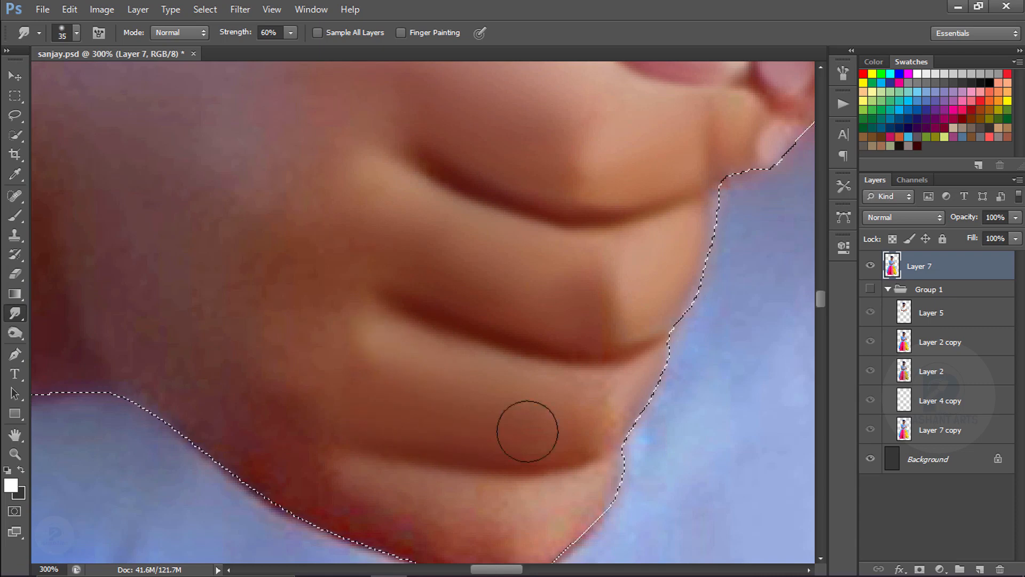
Step: Blend the lowest finger and the reddish lower edge of the hand with the brush between 30 and 40
{"action": "key", "text": "bracketleft"}
{"action": "mouse_move", "coordinate": [399, 484]}
{"action": "left_mouse_down"}
{"action": "mouse_move", "coordinate": [506, 350]}
{"action": "mouse_move", "coordinate": [624, 407]}
{"action": "mouse_move", "coordinate": [645, 386]}
{"action": "left_mouse_up"}
{"action": "left_click_drag", "start_coordinate": [389, 313], "coordinate": [547, 394]}
{"action": "key", "text": "bracketright"}
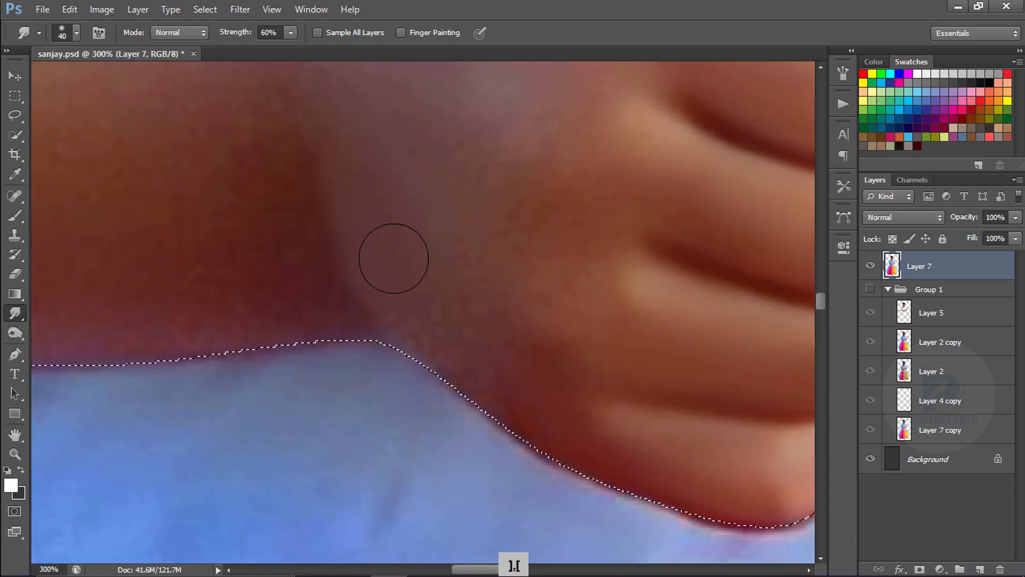
Step: Smooth the back of the hand and the wrist transition with the smudge brush at 50
{"action": "key", "text": "bracketright"}
{"action": "left_click_drag", "start_coordinate": [546, 291], "coordinate": [576, 366]}
{"action": "mouse_move", "coordinate": [459, 212]}
{"action": "left_mouse_down"}
{"action": "mouse_move", "coordinate": [491, 352]}
{"action": "mouse_move", "coordinate": [438, 258]}
{"action": "left_mouse_up"}
{"action": "left_click_drag", "start_coordinate": [464, 219], "coordinate": [454, 379]}
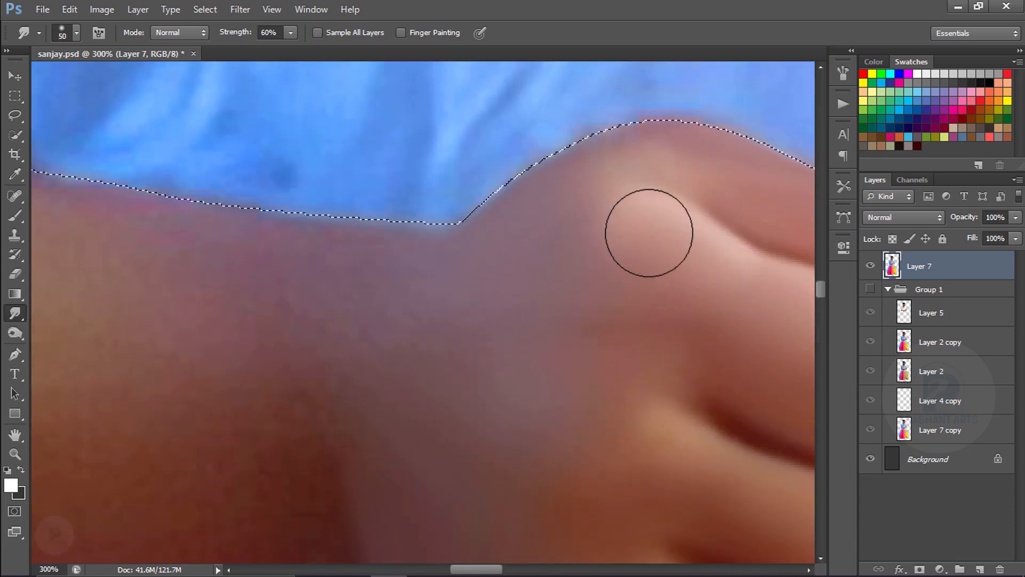
{"action": "left_click_drag", "start_coordinate": [376, 291], "coordinate": [540, 240]}
{"action": "left_click_drag", "start_coordinate": [403, 261], "coordinate": [513, 264]}
Step: Choose another smudge brush preset, set the strength to 40%, and smooth the adjoining forearm with the brush at 80
{"action": "key", "text": "bracketright"}
{"action": "key", "text": "bracketright"}
{"action": "key", "text": "ctrl+minus"}
{"action": "key", "text": "ctrl+minus"}
{"action": "key", "text": "ctrl+minus"}
{"action": "key", "text": "ctrl+minus"}
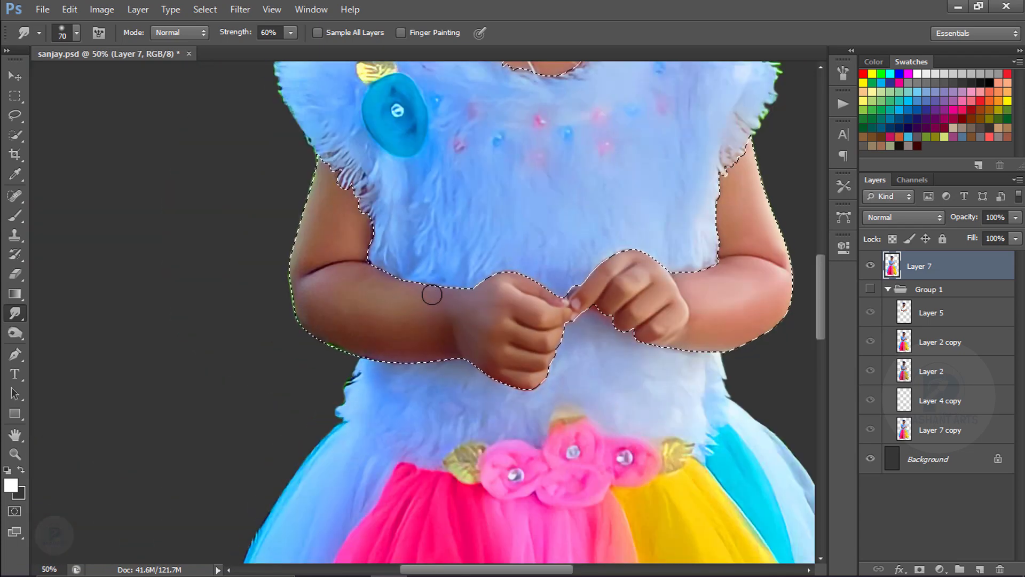
{"action": "key", "text": "ctrl+plus"}
{"action": "left_click", "coordinate": [67, 32]}
{"action": "double_click", "coordinate": [146, 450]}
{"action": "key", "text": "ctrl+plus"}
{"action": "key", "text": "4"}
{"action": "key", "text": "bracketright"}
{"action": "key", "text": "bracketleft"}
{"action": "key", "text": "bracketleft"}
{"action": "key", "text": "bracketleft"}
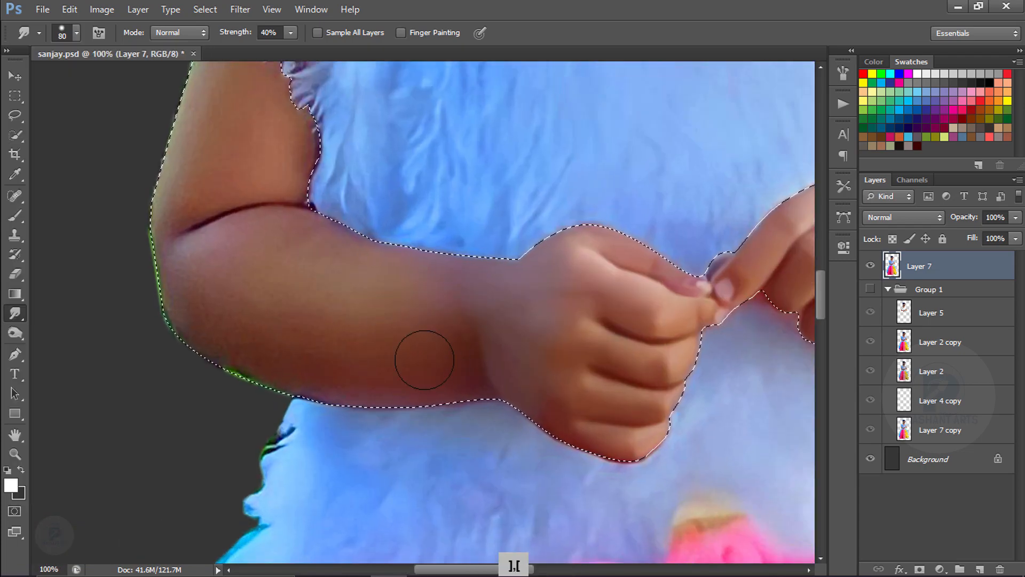
{"action": "key", "text": "bracketleft"}
{"action": "key", "text": "bracketleft"}
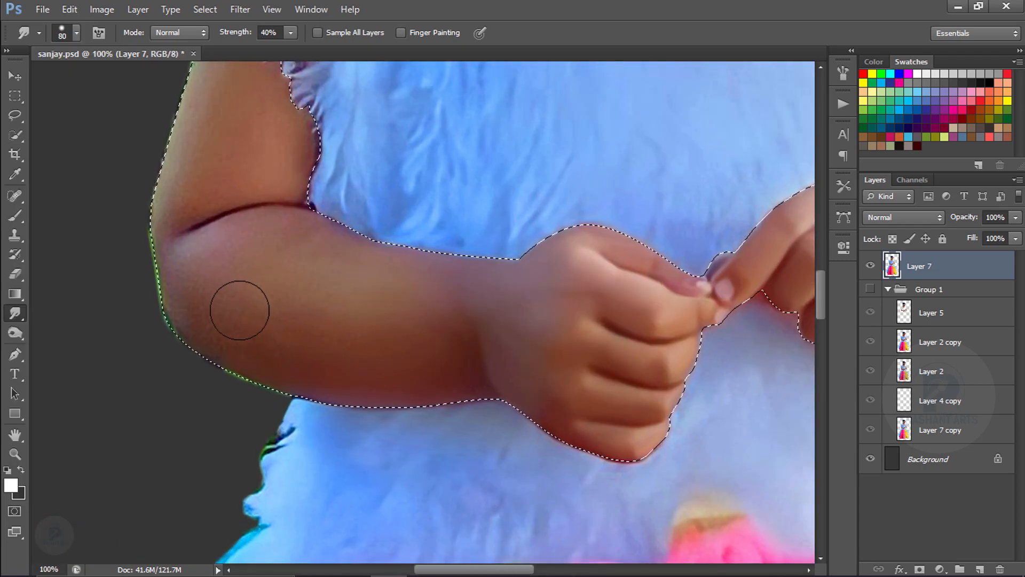
Step: Blend the forearm skin near the elbow and along its lower edge, reducing the smudge brush to 70
{"action": "key", "text": "bracketright"}
{"action": "key", "text": "bracketright"}
{"action": "left_click_drag", "start_coordinate": [329, 283], "coordinate": [259, 247]}
{"action": "key", "text": "bracketleft"}
{"action": "key", "text": "bracketleft"}
{"action": "key", "text": "bracketright"}
{"action": "mouse_move", "coordinate": [255, 334]}
{"action": "left_mouse_down"}
{"action": "mouse_move", "coordinate": [215, 341]}
{"action": "mouse_move", "coordinate": [357, 343]}
{"action": "left_mouse_up"}
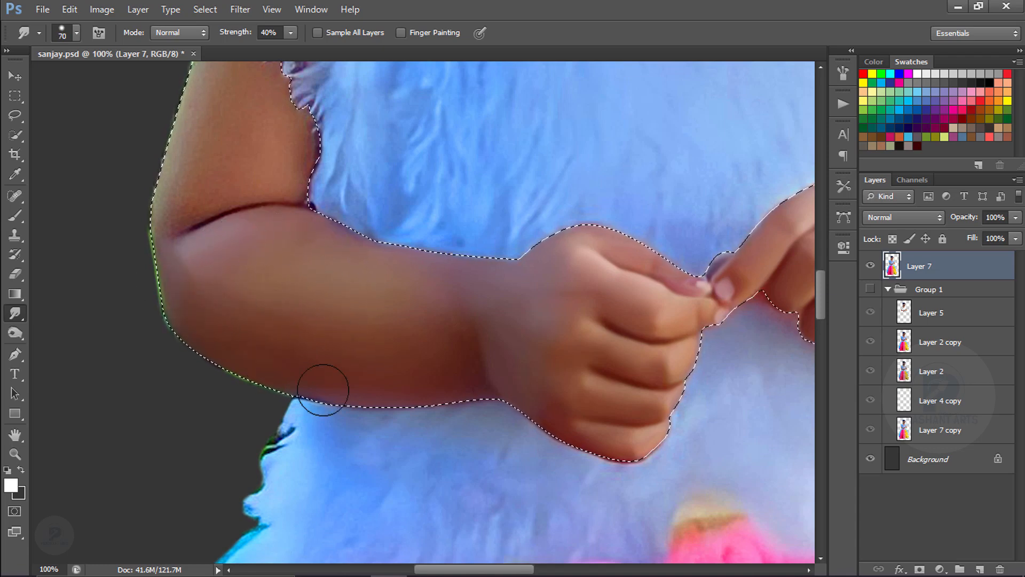
Step: Smooth the upper arm and elbow area with the size 70 brush at 20% and 30% strength
{"action": "scroll", "coordinate": [320, 390], "scroll_direction": "up", "scroll_amount": 2}
{"action": "key", "text": "bracketright"}
{"action": "scroll", "coordinate": [479, 430], "scroll_direction": "up", "scroll_amount": 6}
{"action": "scroll", "coordinate": [480, 430], "scroll_direction": "left", "scroll_amount": 2}
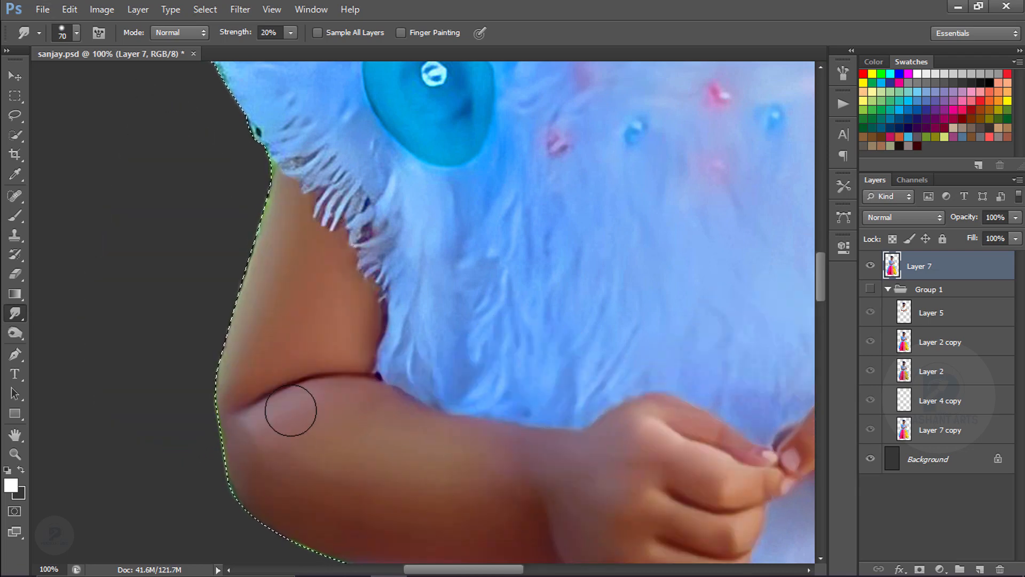
{"action": "left_click_drag", "start_coordinate": [328, 543], "coordinate": [331, 434]}
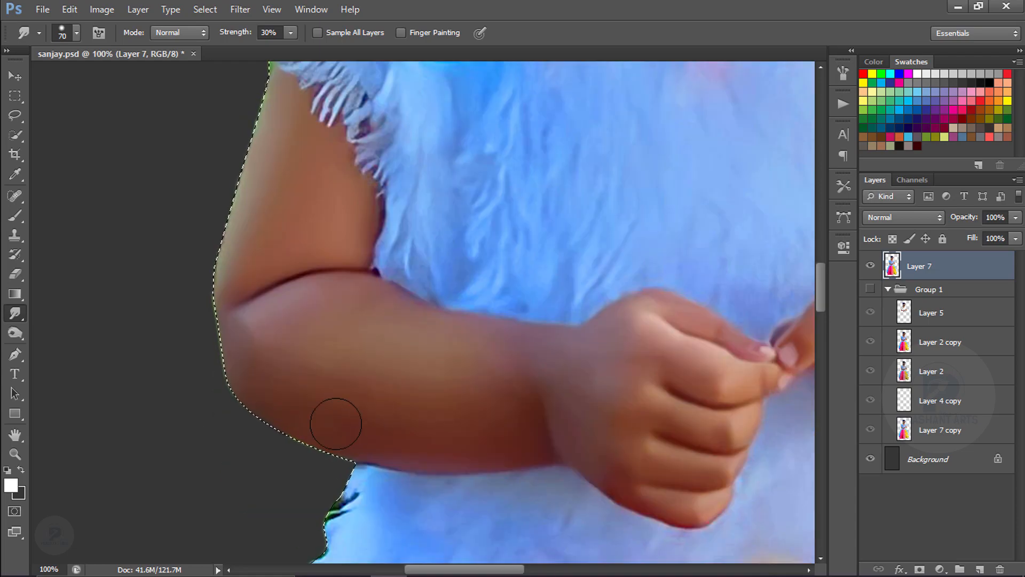
Step: Examine the smoothed arms, hands and face up close, and check the whole figure
{"action": "left_click_drag", "start_coordinate": [790, 374], "coordinate": [497, 343]}
{"action": "key", "text": "ctrl+minus"}
{"action": "key", "text": "ctrl+minus"}
{"action": "key", "text": "ctrl+minus"}
{"action": "key", "text": "ctrl+minus"}
{"action": "key", "text": "ctrl+minus"}
{"action": "key", "text": "ctrl+equal"}
{"action": "key", "text": "ctrl+equal"}
{"action": "key", "text": "ctrl+equal"}
{"action": "key", "text": "ctrl+equal"}
{"action": "key", "text": "ctrl+equal"}
{"action": "key", "text": "ctrl+equal"}
{"action": "key", "text": "ctrl+equal"}
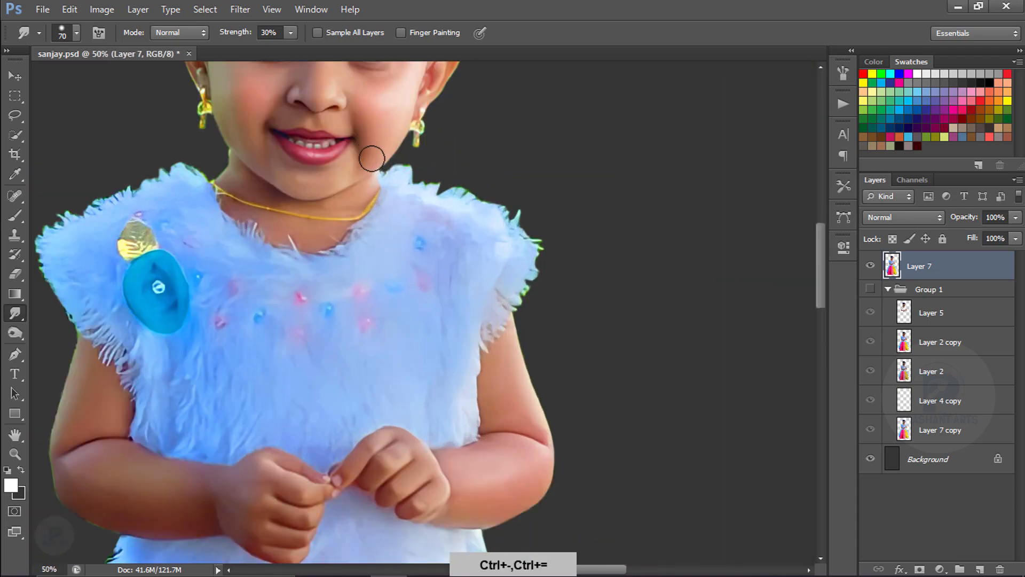
{"action": "key", "text": "bracketleft"}
{"action": "key", "text": "bracketleft"}
{"action": "key", "text": "bracketleft"}
{"action": "key", "text": "bracketleft"}
{"action": "key", "text": "bracketleft"}
{"action": "key", "text": "bracketleft"}
{"action": "key", "text": "bracketleft"}
{"action": "key", "text": "bracketleft"}
{"action": "key", "text": "bracketleft"}
{"action": "key", "text": "bracketleft"}
{"action": "key", "text": "bracketleft"}
{"action": "key", "text": "ctrl+minus"}
{"action": "key", "text": "ctrl+minus"}
{"action": "key", "text": "ctrl+minus"}
{"action": "key", "text": "ctrl+minus"}
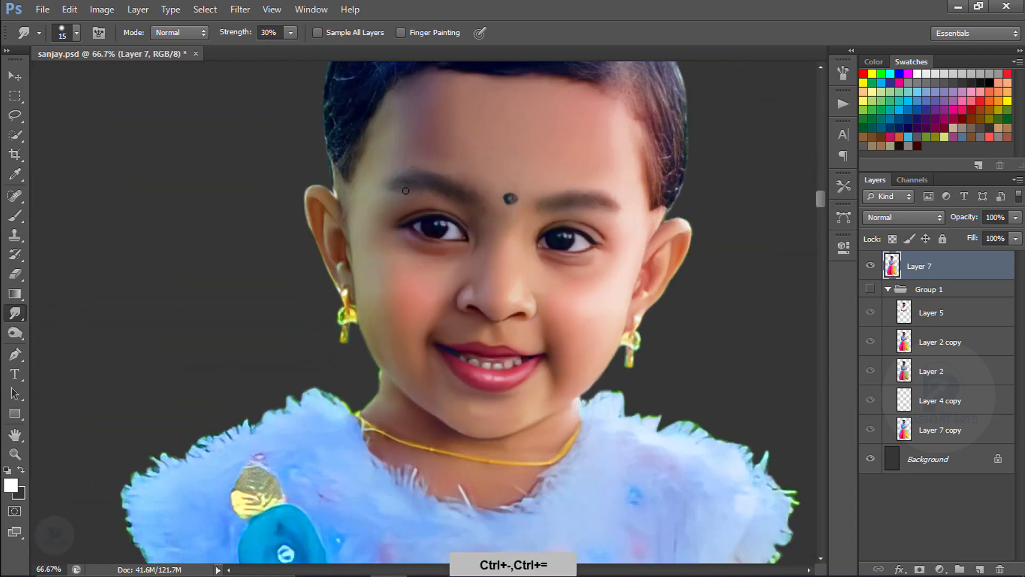
{"action": "key", "text": "bracketright"}
{"action": "key", "text": "bracketright"}
{"action": "key", "text": "bracketright"}
{"action": "key", "text": "ctrl+minus"}
{"action": "key", "text": "ctrl+minus"}
{"action": "key", "text": "ctrl+minus"}
{"action": "key", "text": "ctrl+minus"}
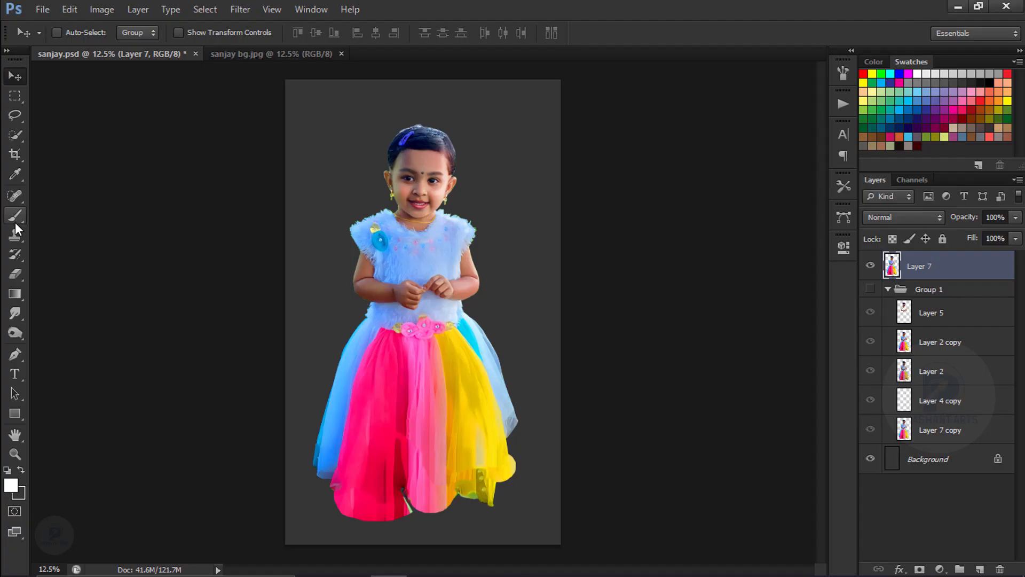
Step: Smudge fine hair strokes into the eyebrow on the image's right with the three-dot brush preset at size 10 and 85% strength
{"action": "left_click", "coordinate": [15, 222]}
{"action": "left_click", "coordinate": [16, 312]}
{"action": "left_click", "coordinate": [76, 33]}
{"action": "left_click", "coordinate": [57, 140]}
{"action": "left_click", "coordinate": [625, 171]}
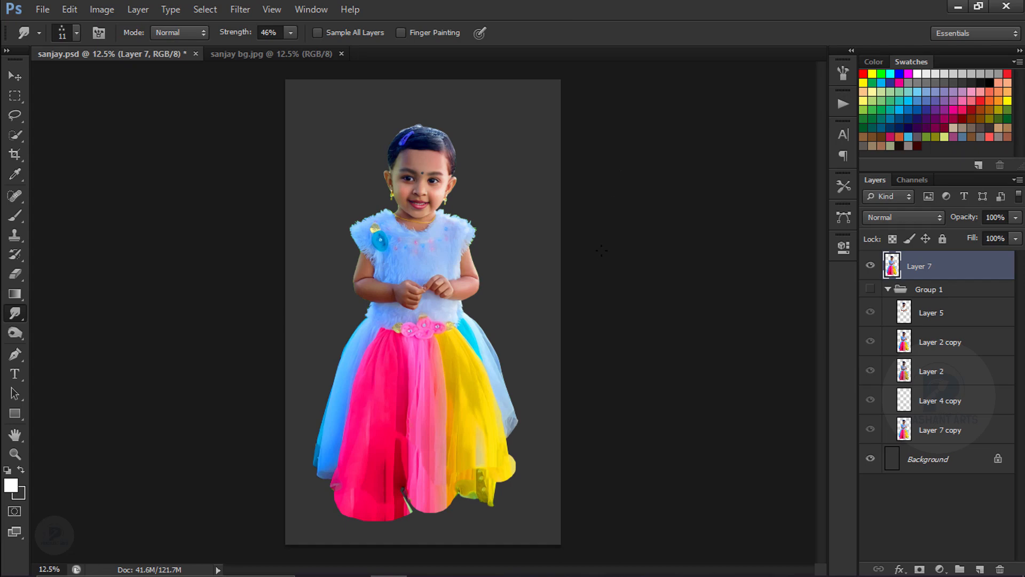
{"action": "key", "text": "ctrl+plus"}
{"action": "key", "text": "ctrl+plus"}
{"action": "key", "text": "ctrl+plus"}
{"action": "key", "text": "ctrl+plus"}
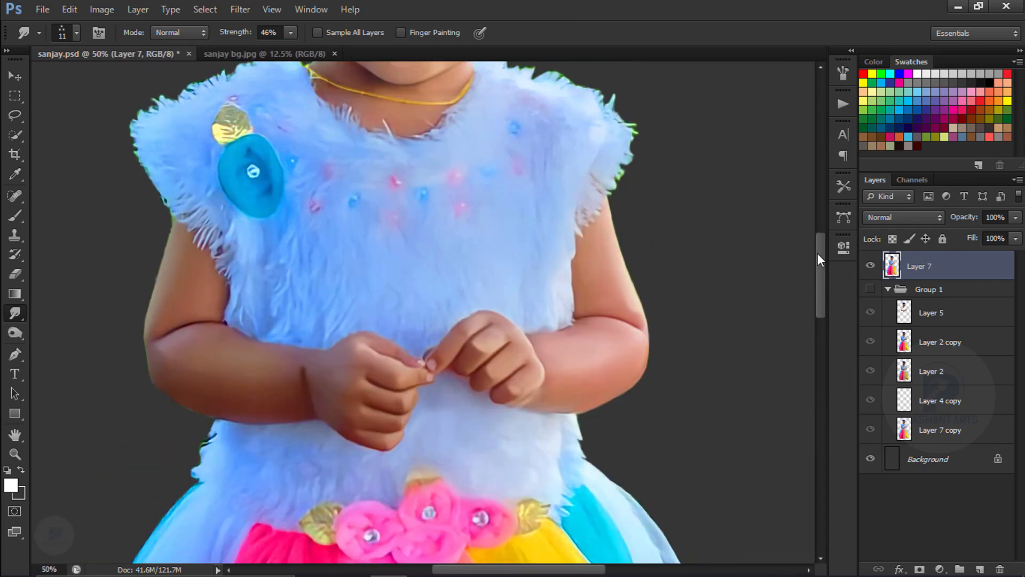
{"action": "left_click_drag", "start_coordinate": [818, 253], "coordinate": [818, 199]}
{"action": "key", "text": "ctrl+plus"}
{"action": "key", "text": "ctrl+plus"}
{"action": "key", "text": "ctrl+plus"}
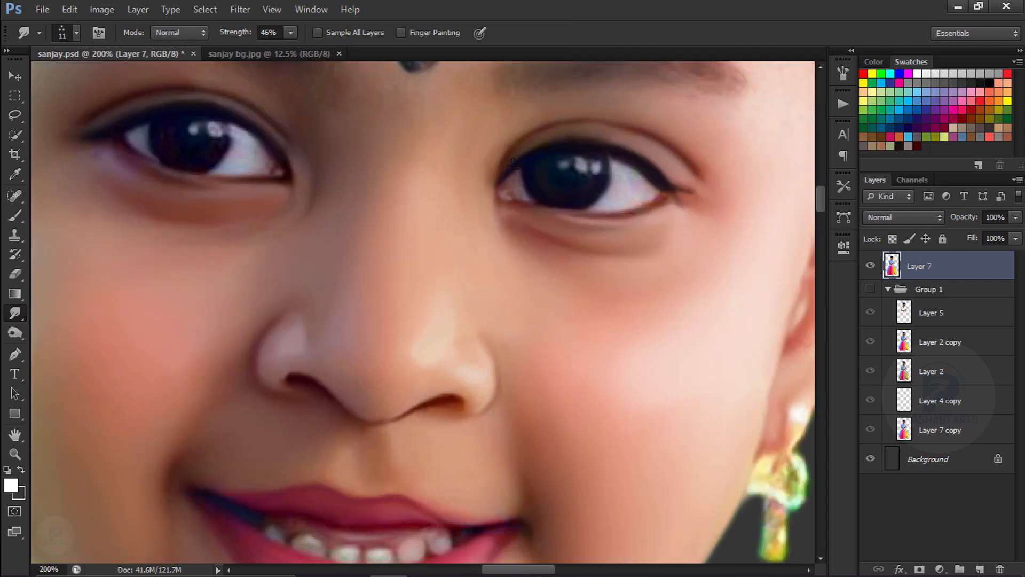
{"action": "left_click_drag", "start_coordinate": [507, 75], "coordinate": [413, 339]}
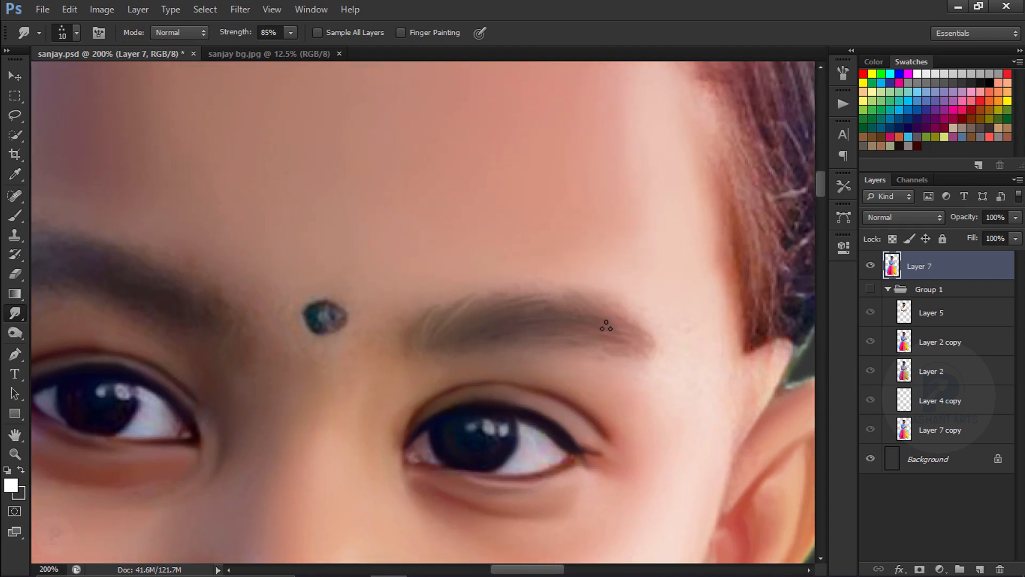
{"action": "key", "text": "ctrl+alt+z"}
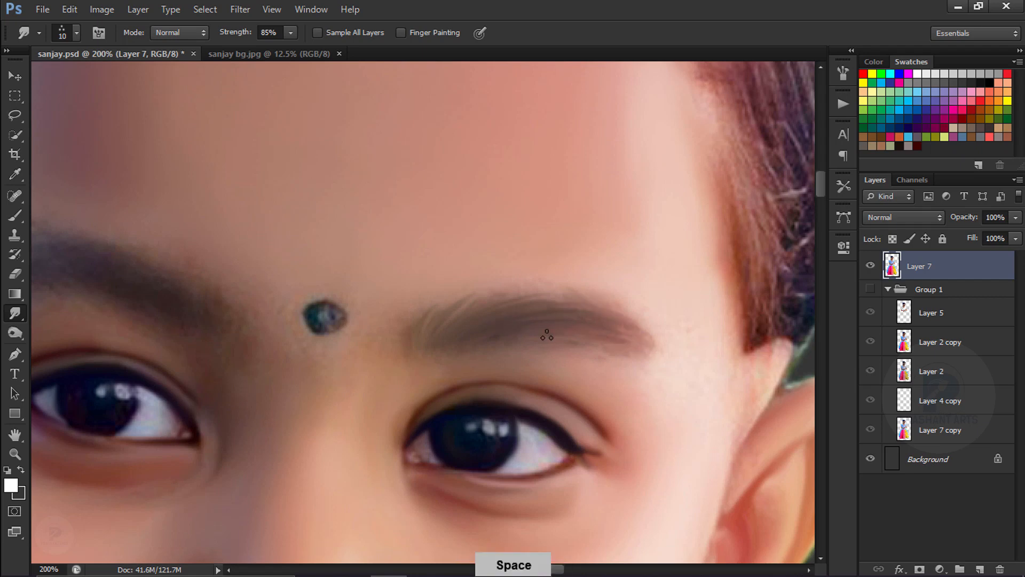
Step: Smudge fine hair strokes along the image's left eyebrow at 85% strength and refine the hairs of the right one
{"action": "key", "text": "ctrl+alt+0"}
{"action": "left_click_drag", "start_coordinate": [602, 313], "coordinate": [774, 314]}
{"action": "key", "text": "ctrl+plus"}
{"action": "key", "text": "ctrl+plus"}
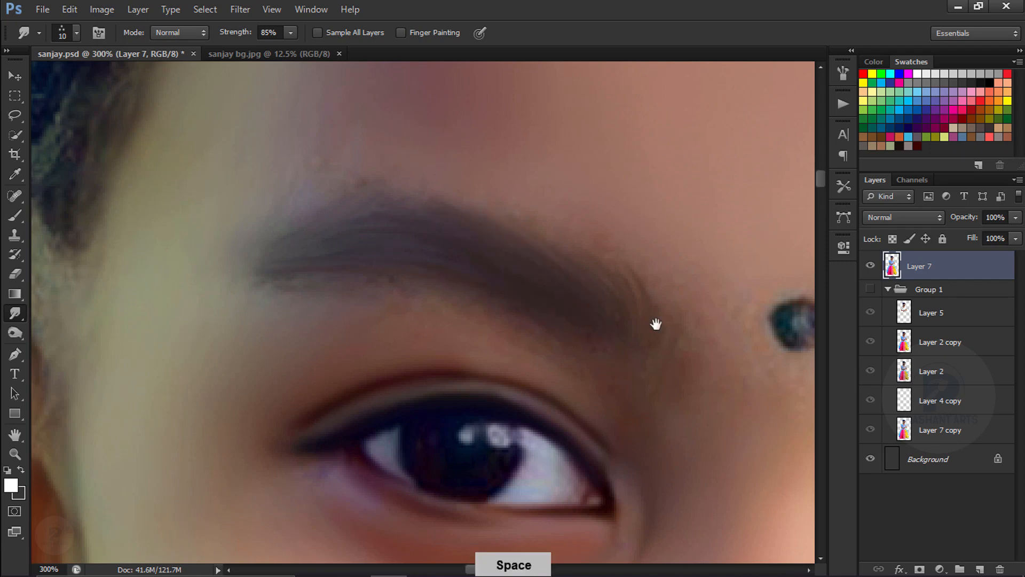
{"action": "left_click_drag", "start_coordinate": [657, 322], "coordinate": [419, 291]}
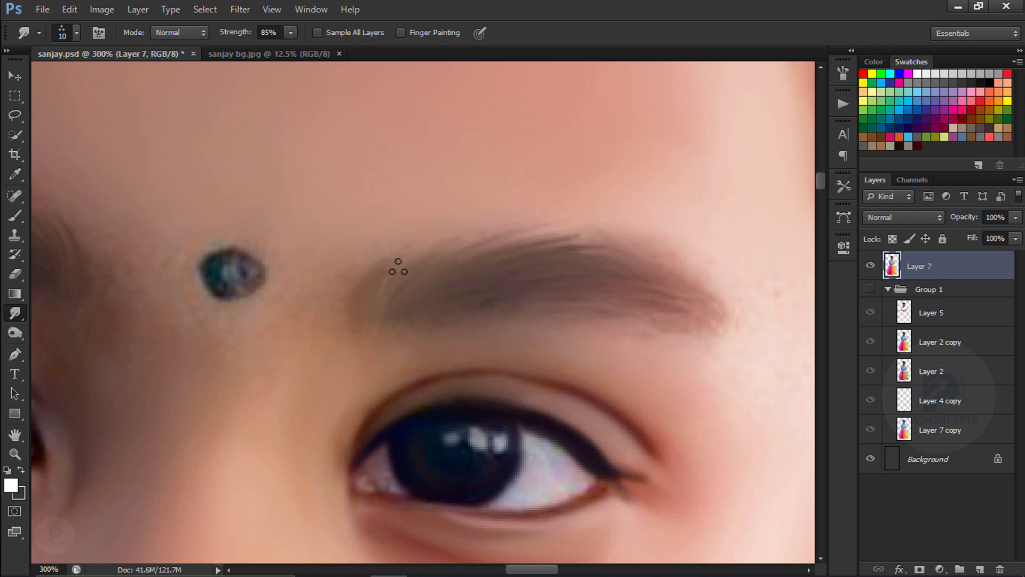
Step: Paint over the forehead bindi in black with a soft size 25 brush at 86% opacity
{"action": "key", "text": "ctrl+minus"}
{"action": "key", "text": "ctrl+minus"}
{"action": "key", "text": "ctrl+minus"}
{"action": "key", "text": "b"}
{"action": "key", "text": "x"}
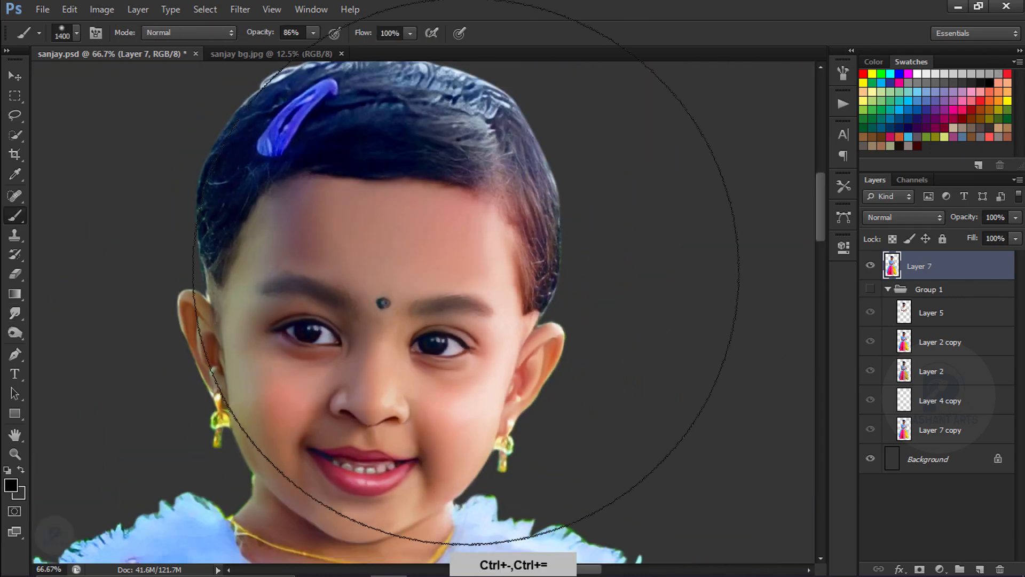
{"action": "key", "text": "bracketleft"}
{"action": "key", "text": "bracketleft"}
{"action": "key", "text": "bracketleft"}
{"action": "key", "text": "bracketleft"}
{"action": "key", "text": "ctrl+equal"}
{"action": "key", "text": "ctrl+equal"}
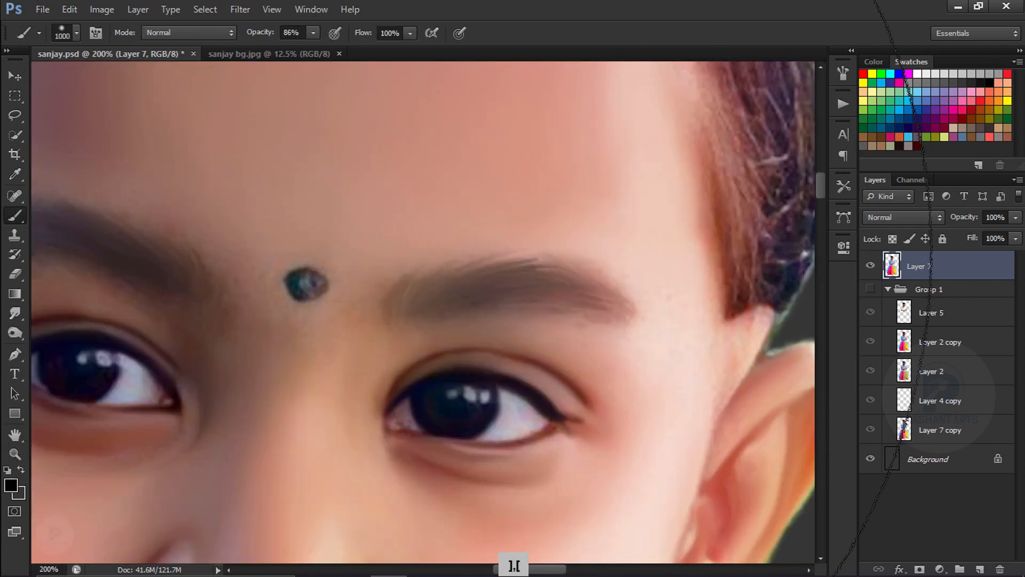
{"action": "key", "text": "bracketleft"}
{"action": "key", "text": "bracketleft"}
{"action": "key", "text": "bracketleft"}
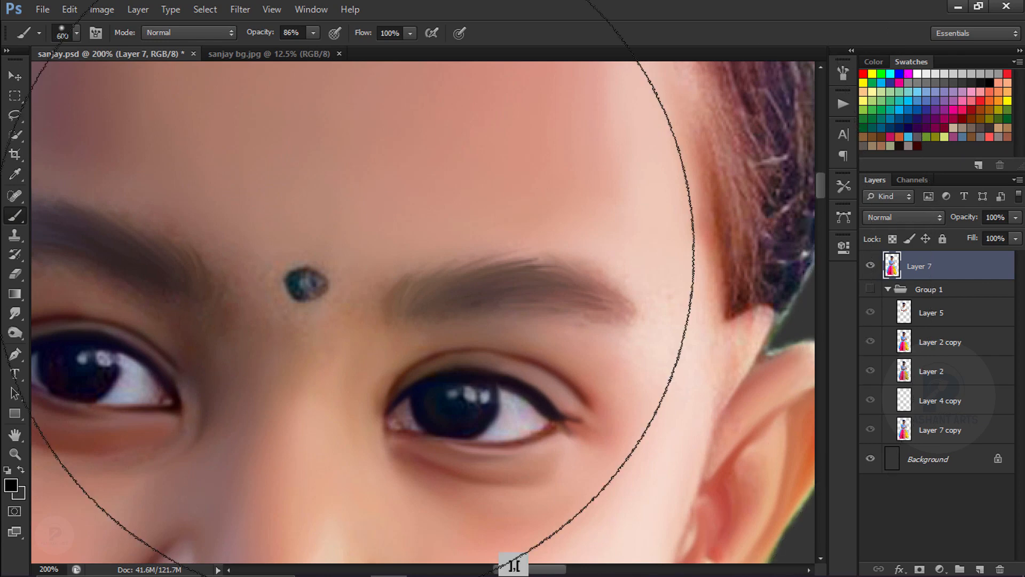
{"action": "key", "text": "bracketleft"}
{"action": "key", "text": "bracketleft"}
{"action": "key", "text": "bracketleft"}
{"action": "key", "text": "bracketleft"}
{"action": "key", "text": "bracketleft"}
{"action": "key", "text": "bracketleft"}
{"action": "key", "text": "bracketleft"}
{"action": "key", "text": "bracketleft"}
{"action": "key", "text": "bracketleft"}
{"action": "key", "text": "bracketleft"}
{"action": "key", "text": "bracketleft"}
{"action": "key", "text": "bracketleft"}
{"action": "key", "text": "bracketleft"}
{"action": "key", "text": "bracketleft"}
{"action": "key", "text": "bracketleft"}
{"action": "key", "text": "bracketleft"}
{"action": "key", "text": "bracketleft"}
{"action": "key", "text": "bracketleft"}
{"action": "key", "text": "bracketleft"}
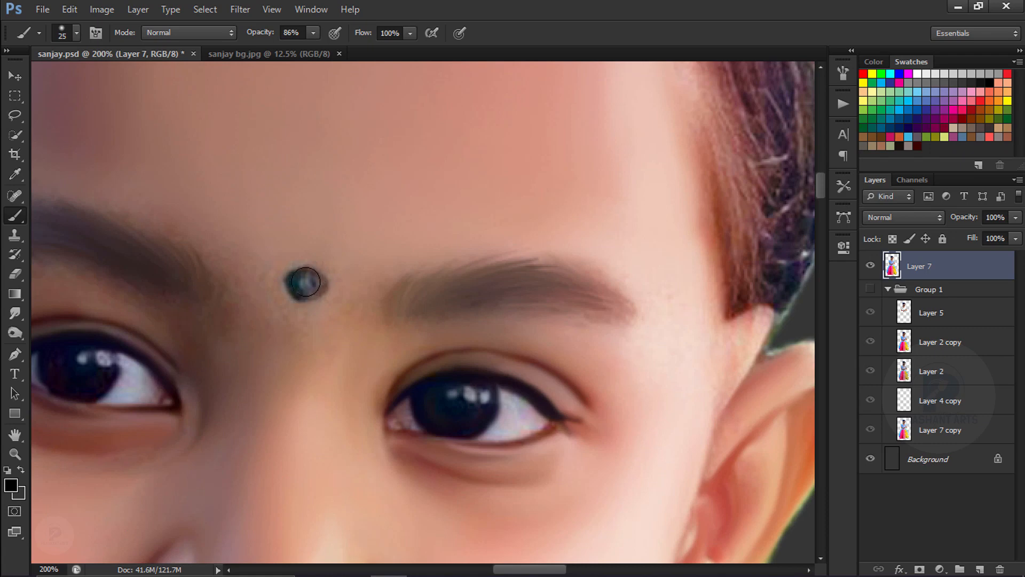
{"action": "key", "text": "ctrl+minus"}
{"action": "key", "text": "ctrl+minus"}
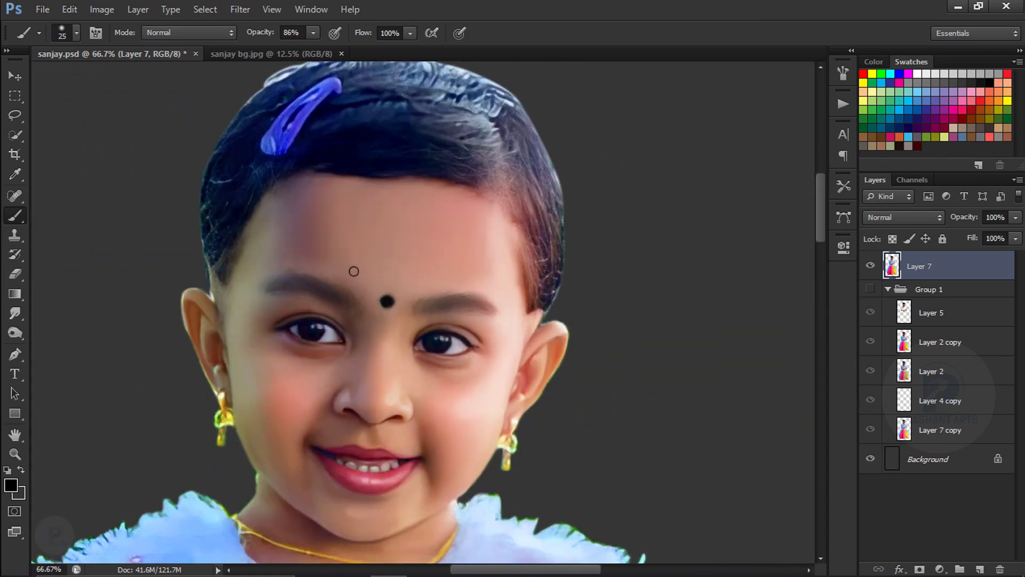
Step: Add a new layer and paint the iris of the image's right eye solid black at 100% opacity
{"action": "key", "text": "ctrl+equal"}
{"action": "key", "text": "ctrl+shift+alt+n"}
{"action": "key", "text": "ctrl+equal"}
{"action": "key", "text": "ctrl+equal"}
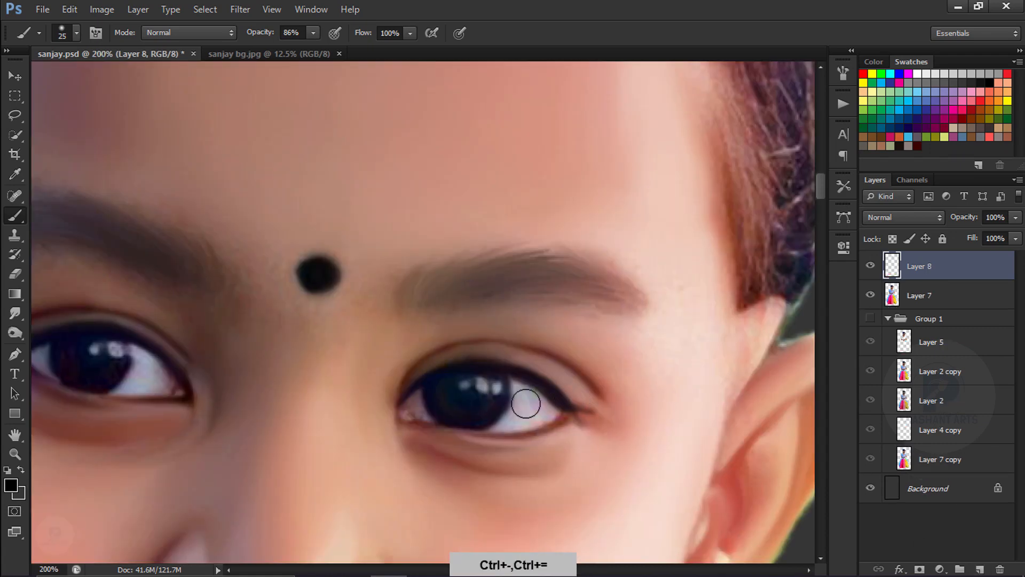
{"action": "key", "text": "bracketleft"}
{"action": "left_click_drag", "start_coordinate": [513, 431], "coordinate": [520, 420]}
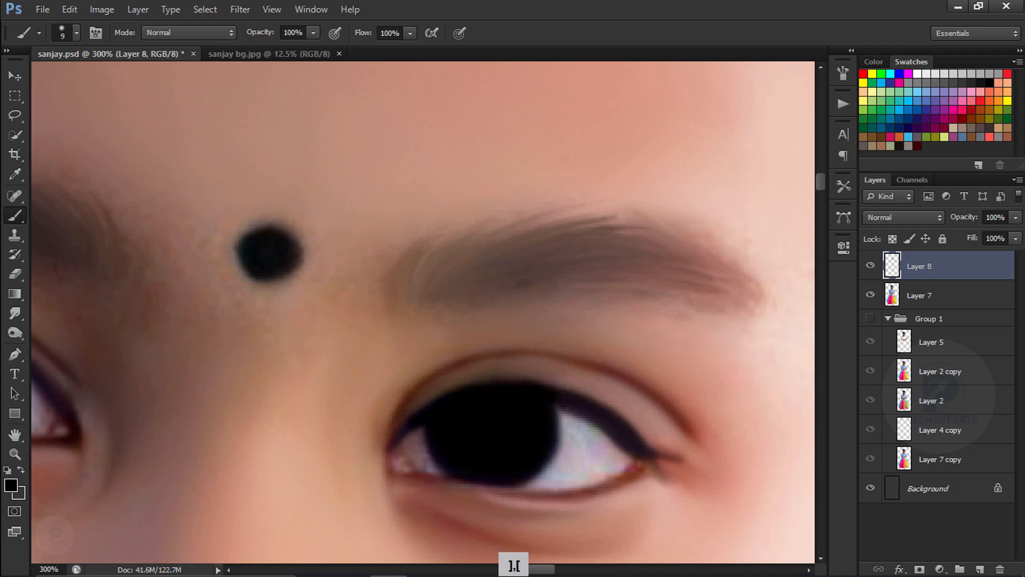
Step: Paint the other eye's iris solid black and touch up its upper lash line with a size 7 brush
{"action": "left_click_drag", "start_coordinate": [277, 397], "coordinate": [324, 322]}
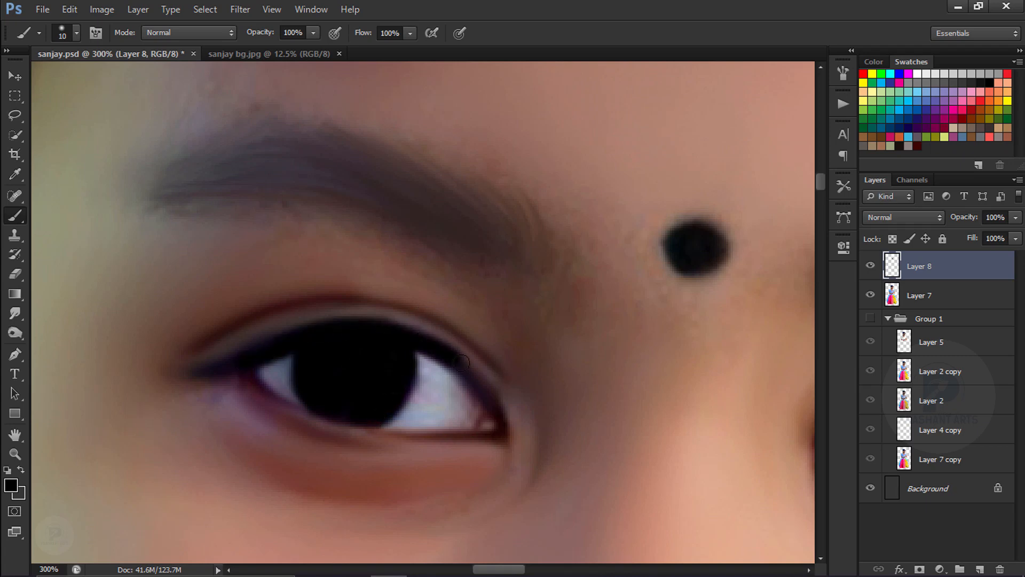
{"action": "key", "text": "ctrl+alt+z"}
{"action": "key", "text": "bracketleft"}
{"action": "key", "text": "bracketleft"}
{"action": "key", "text": "bracketleft"}
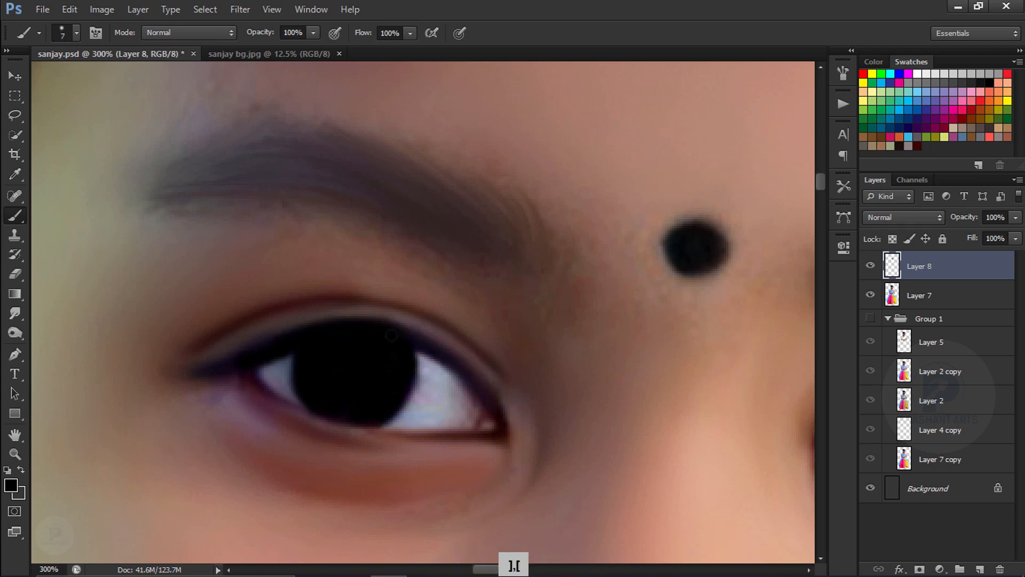
{"action": "key", "text": "ctrl+alt+z"}
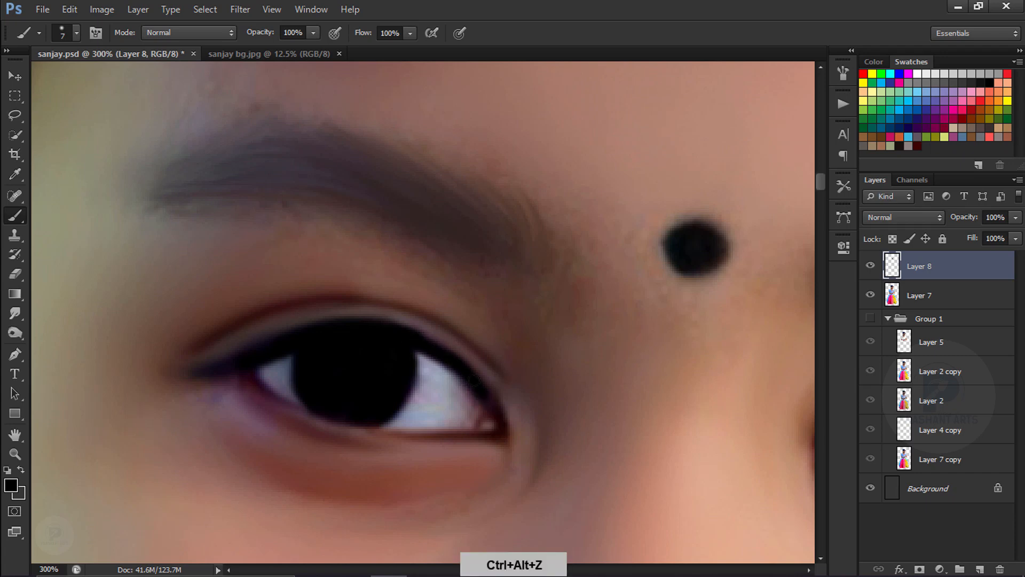
Step: On a new layer, paint two white catchlights at sizes 7 and 10 in the image's left eye, hiding Layer 8 while placing them
{"action": "left_click", "coordinate": [871, 265]}
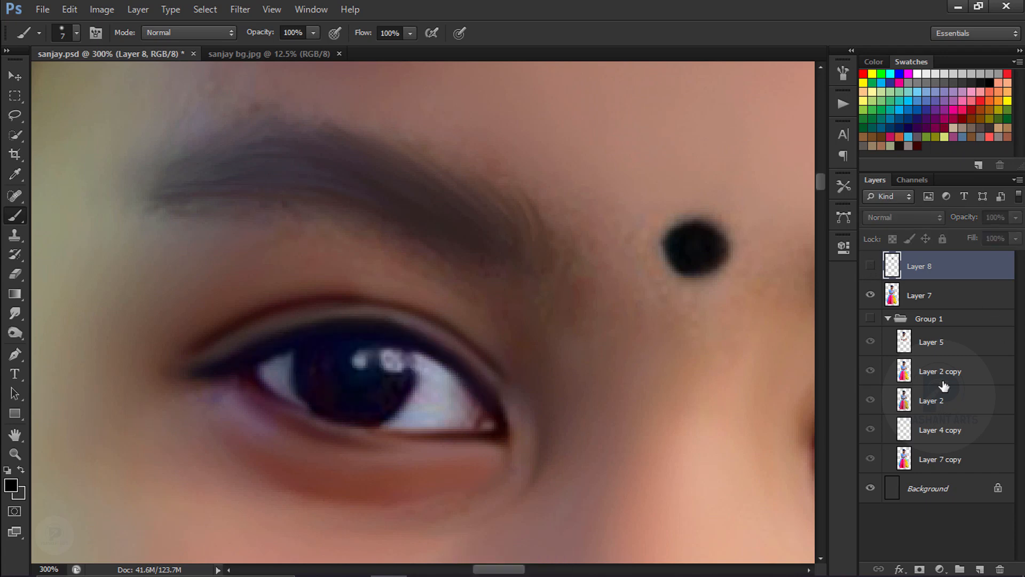
{"action": "left_click", "coordinate": [979, 569]}
{"action": "key", "text": "ctrl+plus"}
{"action": "left_click", "coordinate": [340, 372]}
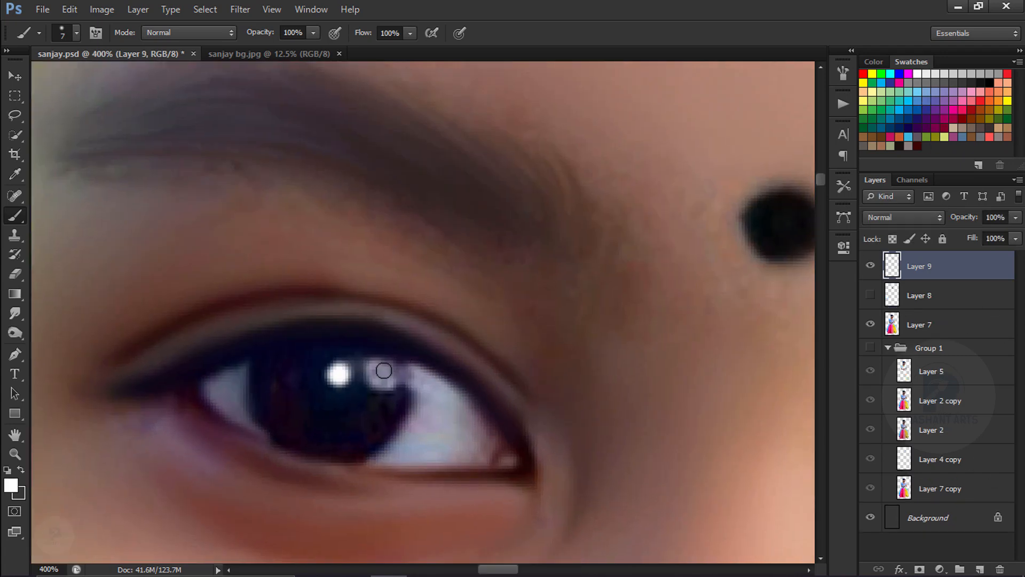
{"action": "key", "text": "bracketright"}
{"action": "key", "text": "bracketright"}
{"action": "key", "text": "bracketright"}
{"action": "left_click", "coordinate": [381, 379]}
{"action": "key", "text": "space"}
{"action": "mouse_move", "coordinate": [767, 381]}
{"action": "left_mouse_down"}
{"action": "mouse_move", "coordinate": [407, 331]}
{"action": "mouse_move", "coordinate": [556, 320]}
{"action": "left_mouse_up"}
{"action": "left_click", "coordinate": [870, 295]}
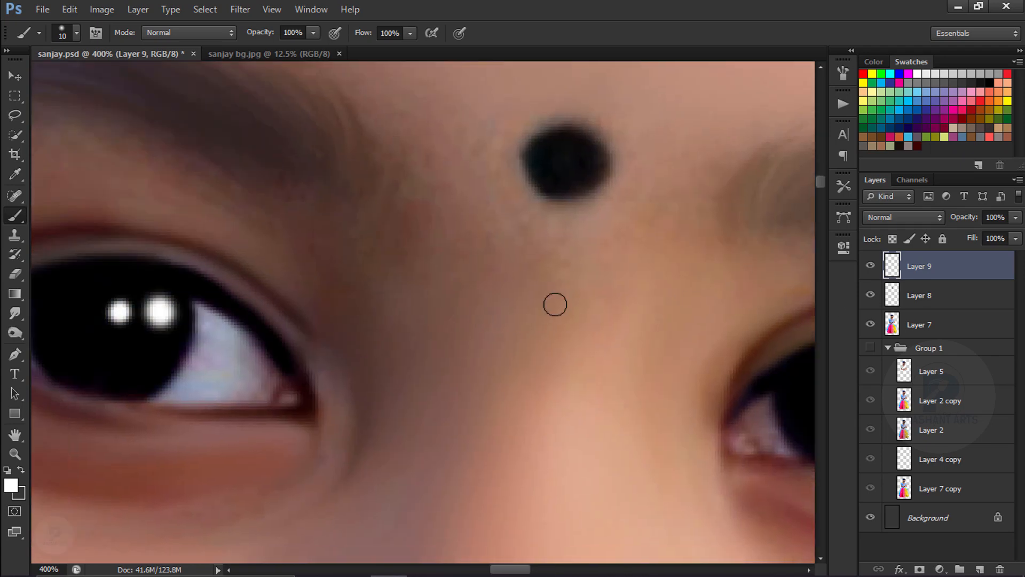
Step: Duplicate the two white catchlights onto the iris of the image's right eye
{"action": "key", "text": "ctrl+minus"}
{"action": "key", "text": "ctrl+minus"}
{"action": "left_click", "coordinate": [15, 74]}
{"action": "left_click_drag", "start_coordinate": [373, 260], "coordinate": [647, 377]}
Step: Merge Layer 9 copy, Layer 9, Layer 8 and Layer 7 into a single layer
{"action": "left_click", "coordinate": [928, 354], "text": "shift"}
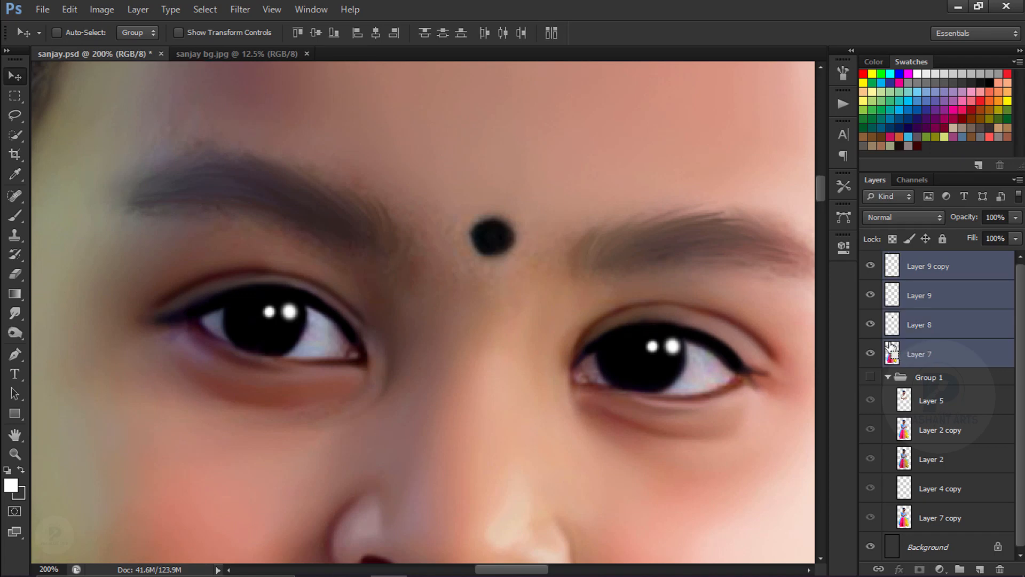
{"action": "key", "text": "ctrl+e"}
{"action": "key", "text": "ctrl+minus"}
{"action": "key", "text": "ctrl+minus"}
{"action": "key", "text": "ctrl+minus"}
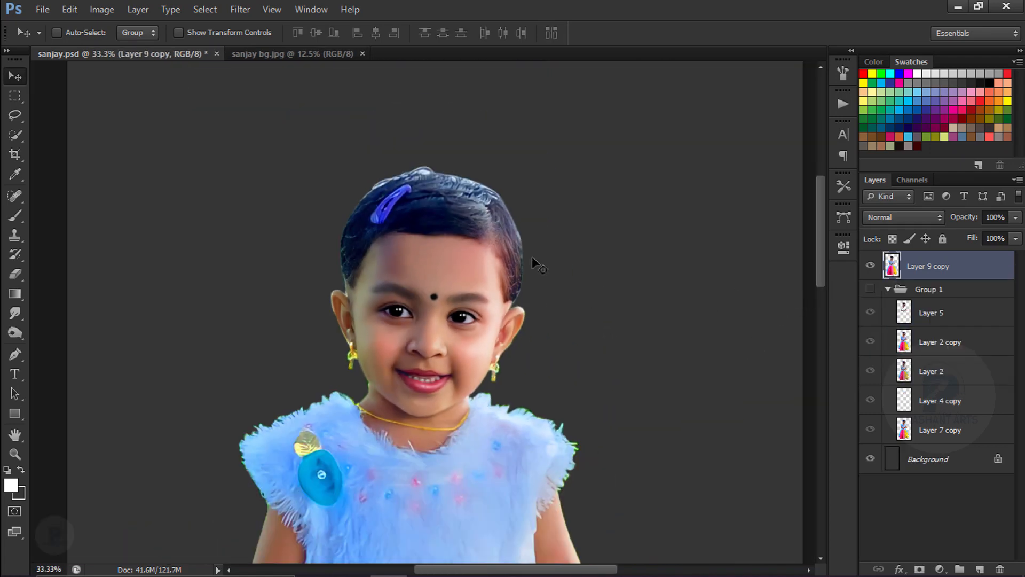
{"action": "key", "text": "ctrl+minus"}
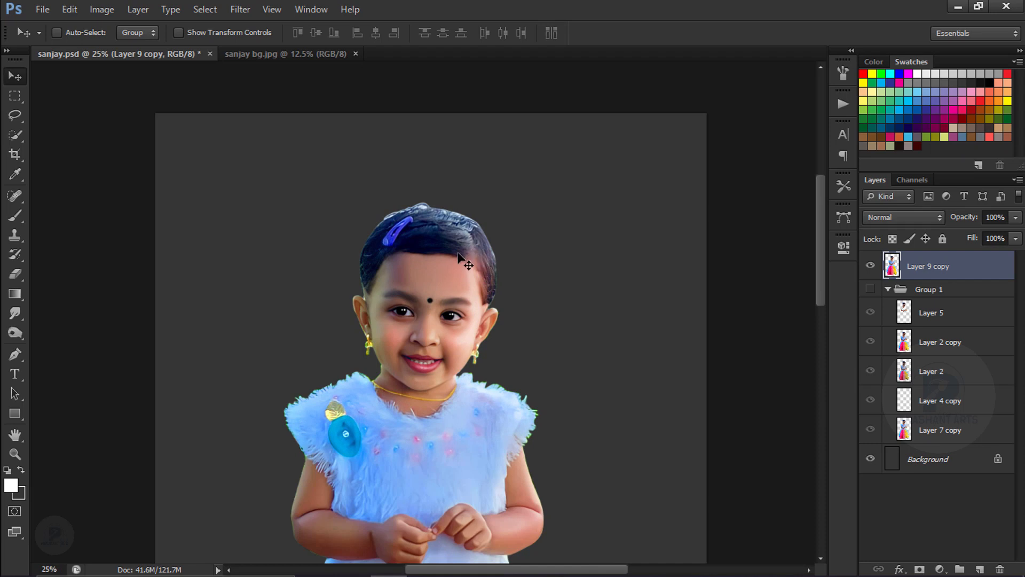
Step: Add a new layer and paint both eyebrows black with a soft size 20 brush at 100% opacity
{"action": "key", "text": "ctrl+equal"}
{"action": "key", "text": "ctrl+equal"}
{"action": "left_click", "coordinate": [979, 568]}
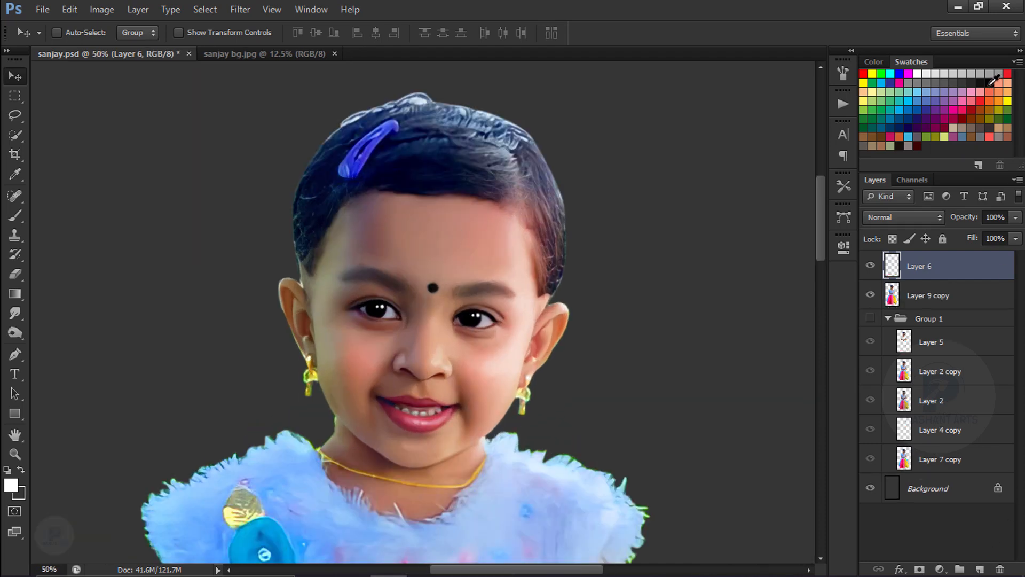
{"action": "left_click", "coordinate": [14, 216]}
{"action": "key", "text": "ctrl+equal"}
{"action": "key", "text": "ctrl+equal"}
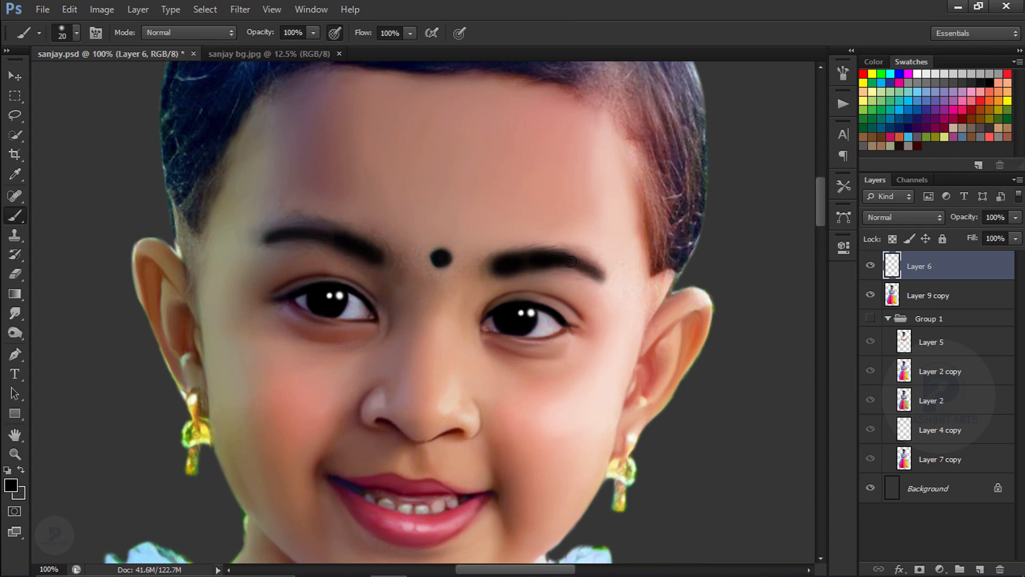
Step: Soften and shape the black eyebrows with a soft round smudge brush at size 25 and 85% strength
{"action": "left_click", "coordinate": [15, 312]}
{"action": "left_click", "coordinate": [76, 33]}
{"action": "left_click", "coordinate": [152, 146]}
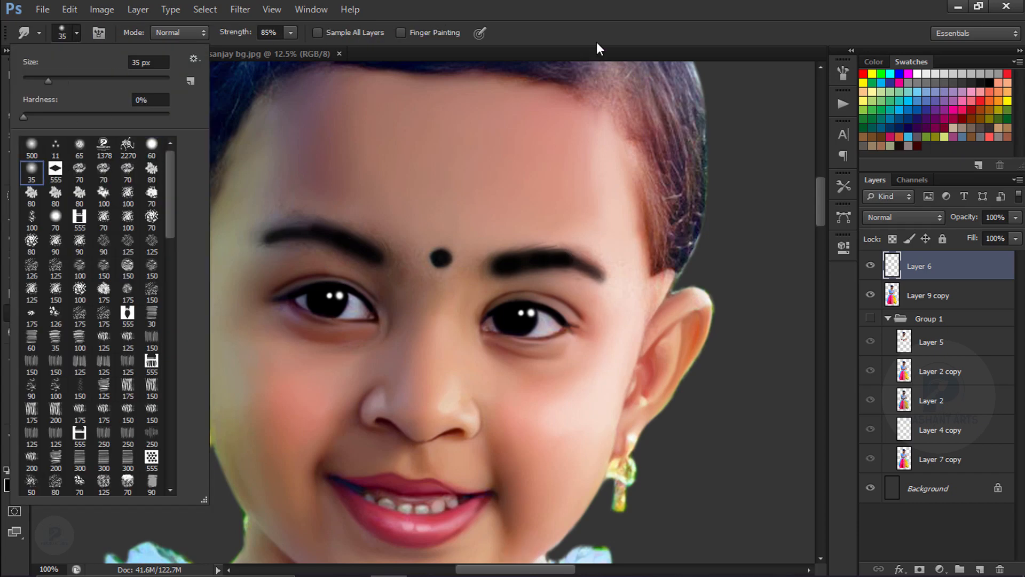
{"action": "left_click", "coordinate": [597, 50]}
{"action": "key", "text": "bracketright"}
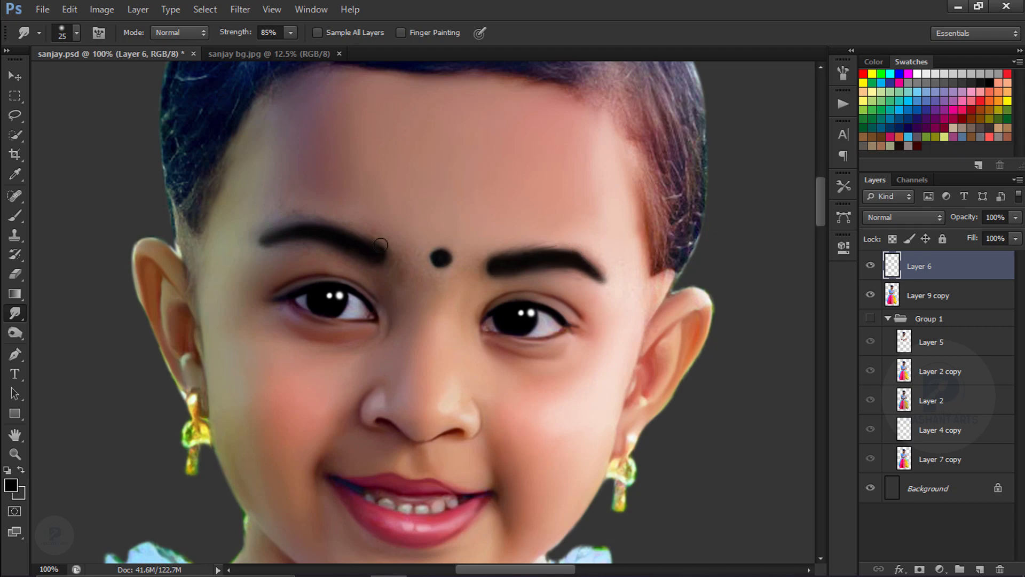
Step: Set the opacity of the painted eyebrow layer to 56%
{"action": "key", "text": "ctrl+minus"}
{"action": "key", "text": "ctrl+minus"}
{"action": "key", "text": "ctrl+minus"}
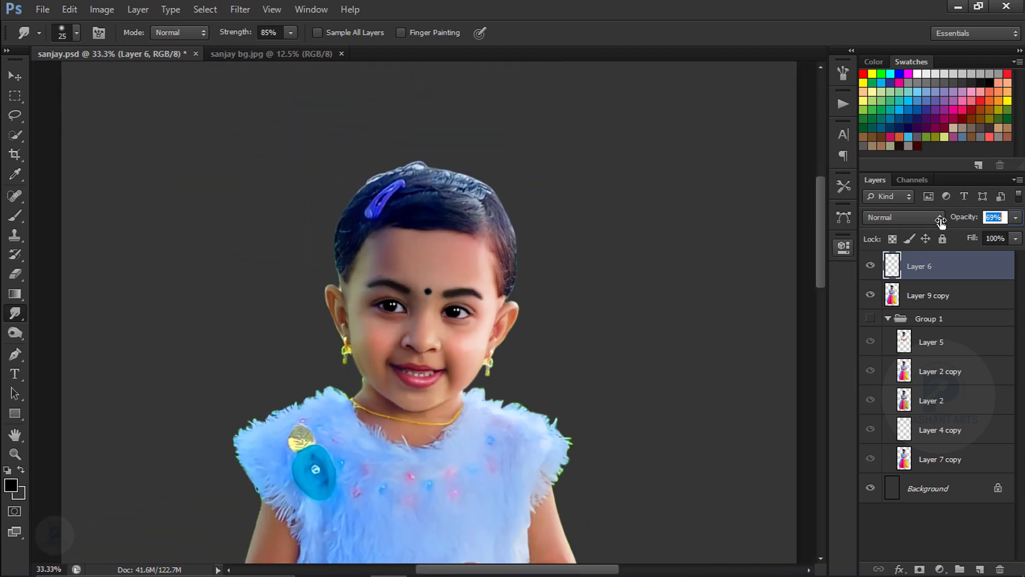
{"action": "key", "text": "ctrl+minus"}
{"action": "key", "text": "ctrl+minus"}
{"action": "key", "text": "ctrl+equal"}
{"action": "left_click_drag", "start_coordinate": [969, 218], "coordinate": [962, 220]}
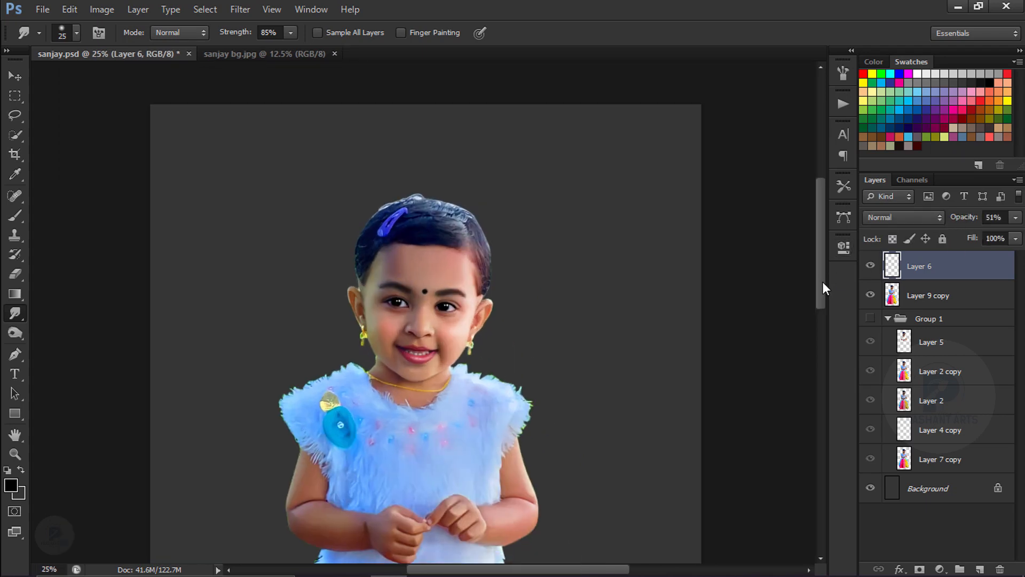
{"action": "key", "text": "ctrl+minus"}
{"action": "key", "text": "ctrl+equal"}
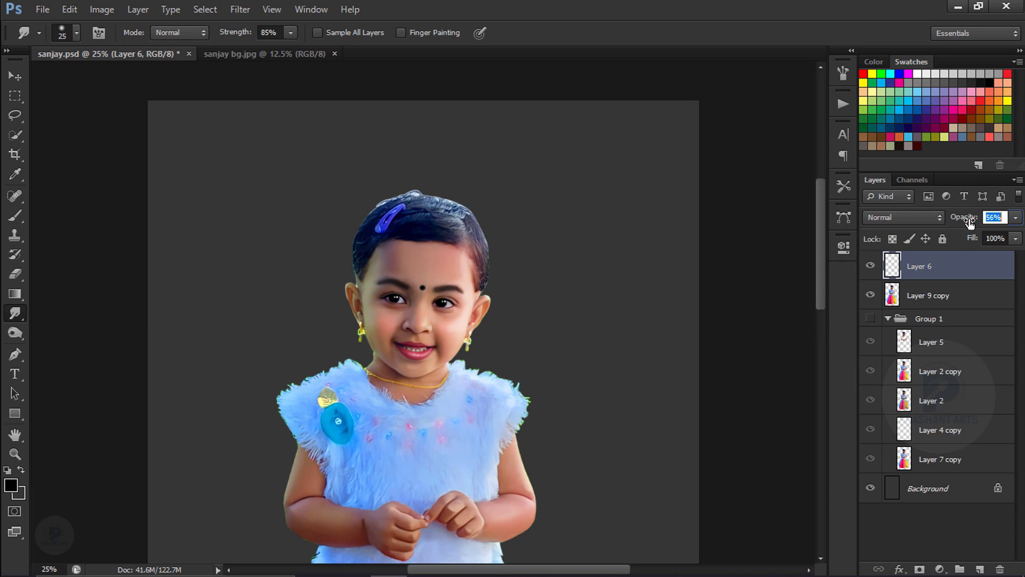
Step: Merge the eyebrow layer into the girl's layer below it
{"action": "key", "text": "Delete"}
{"action": "key", "text": "ctrl+minus"}
{"action": "key", "text": "ctrl+minus"}
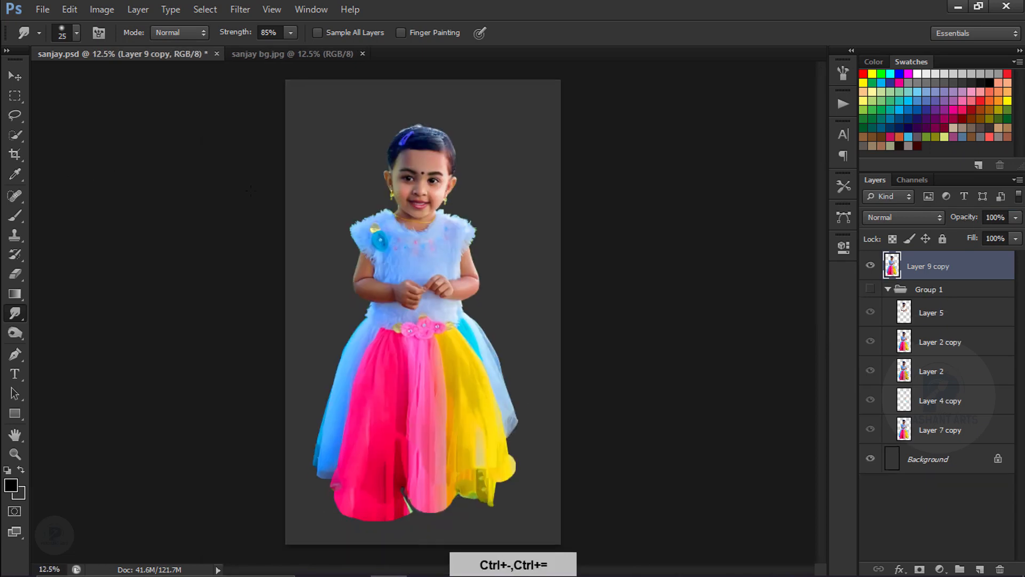
{"action": "key", "text": "ctrl+equal"}
{"action": "key", "text": "ctrl+equal"}
{"action": "key", "text": "ctrl+equal"}
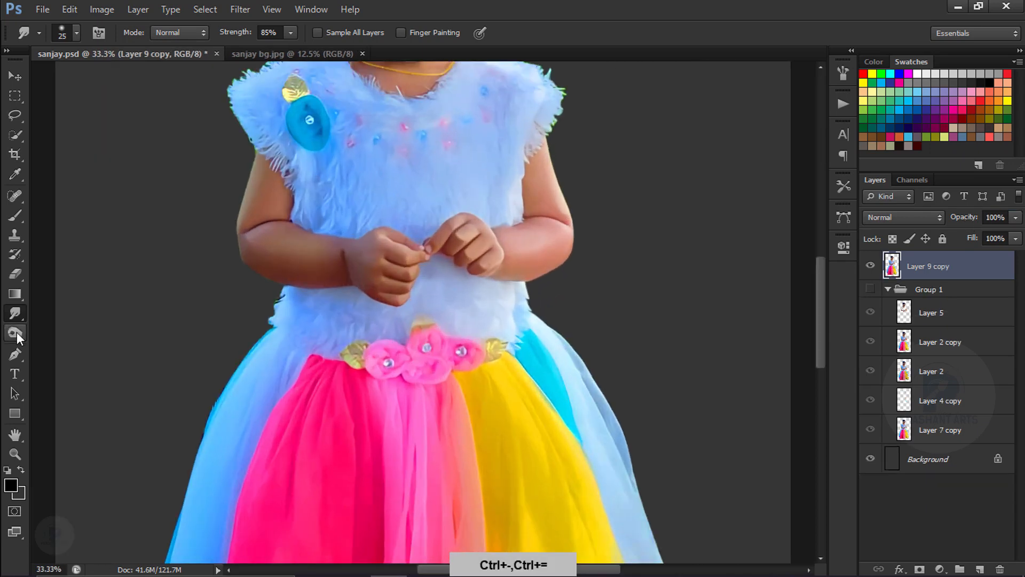
Step: Examine the girl's retouched face up close around the eyes, nose and mouth
{"action": "left_click", "coordinate": [15, 333]}
{"action": "left_click_drag", "start_coordinate": [359, 96], "coordinate": [360, 221]}
{"action": "key", "text": "ctrl+equal"}
{"action": "key", "text": "ctrl+equal"}
{"action": "key", "text": "ctrl+equal"}
{"action": "left_click_drag", "start_coordinate": [417, 130], "coordinate": [418, 309]}
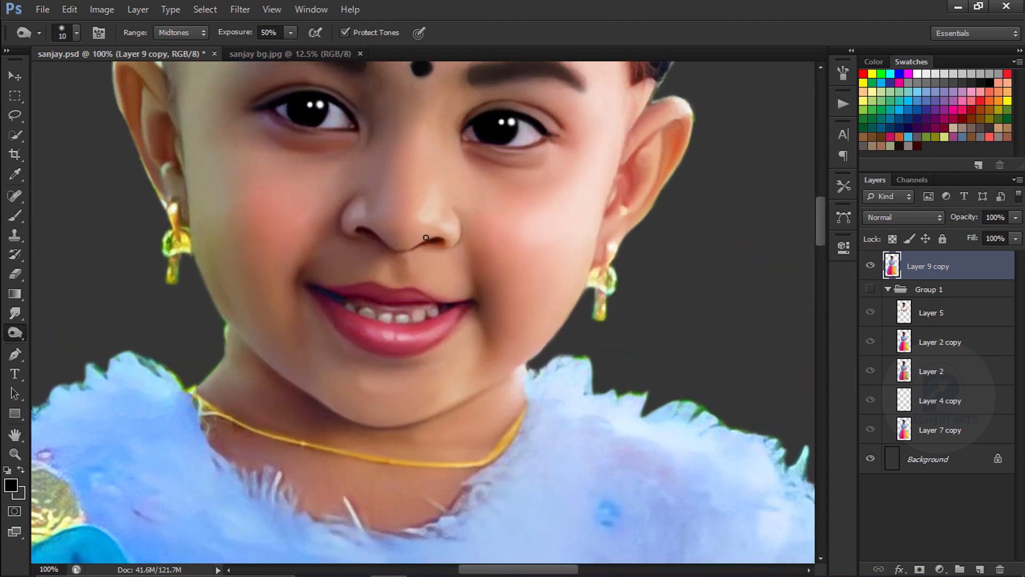
{"action": "key", "text": "ctrl+minus"}
{"action": "key", "text": "ctrl+minus"}
{"action": "key", "text": "ctrl+minus"}
{"action": "key", "text": "ctrl+minus"}
{"action": "key", "text": "ctrl+minus"}
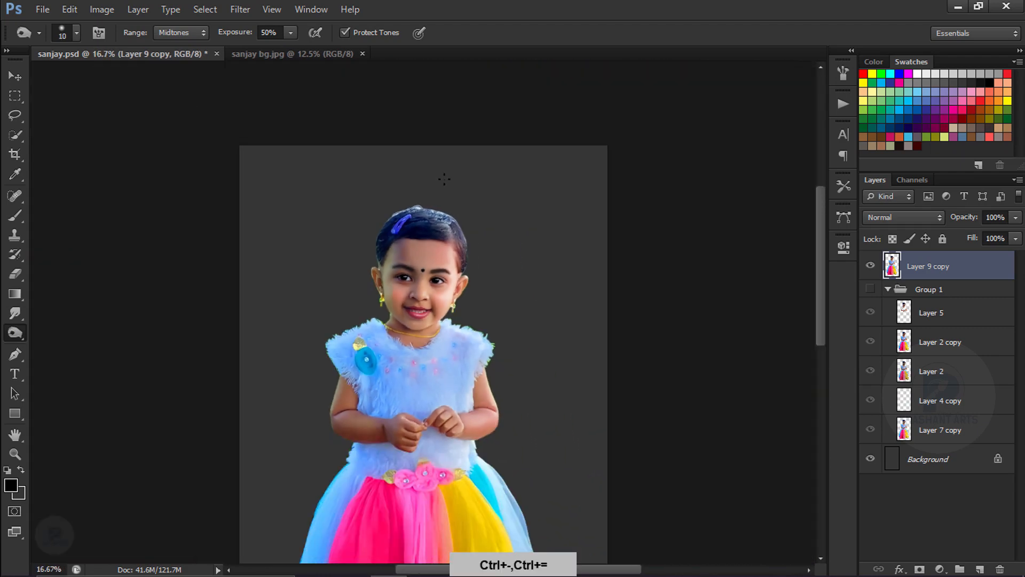
{"action": "key", "text": "ctrl+minus"}
Step: Bring the painted backdrop from sanjay bg.jpg into sanjay.psd, place it directly beneath the girl's layer and align it to fill the canvas
{"action": "left_click", "coordinate": [15, 76]}
{"action": "left_click", "coordinate": [292, 54]}
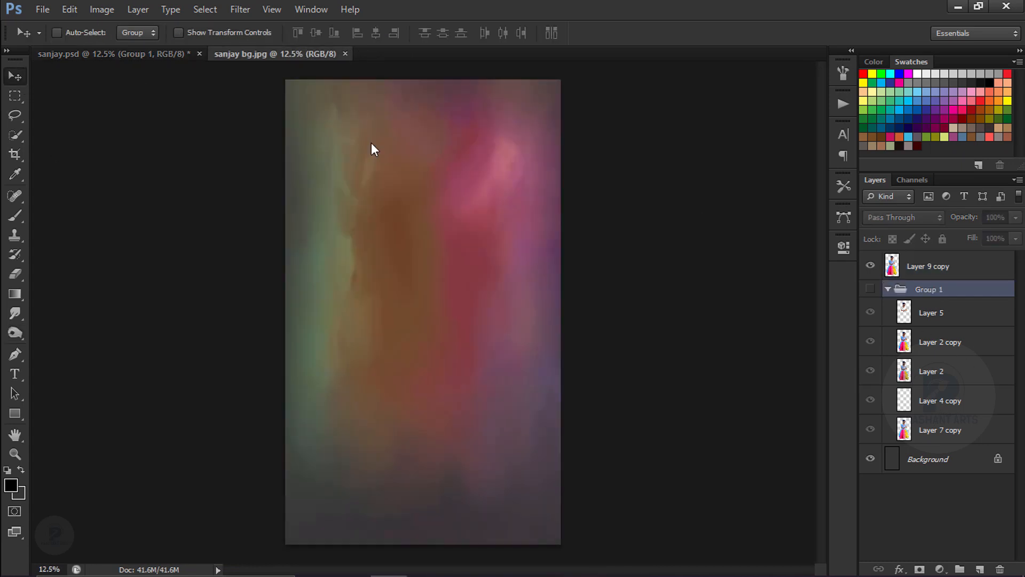
{"action": "left_click_drag", "start_coordinate": [373, 149], "coordinate": [352, 205]}
{"action": "left_click_drag", "start_coordinate": [927, 310], "coordinate": [931, 279]}
{"action": "left_click_drag", "start_coordinate": [521, 214], "coordinate": [523, 172]}
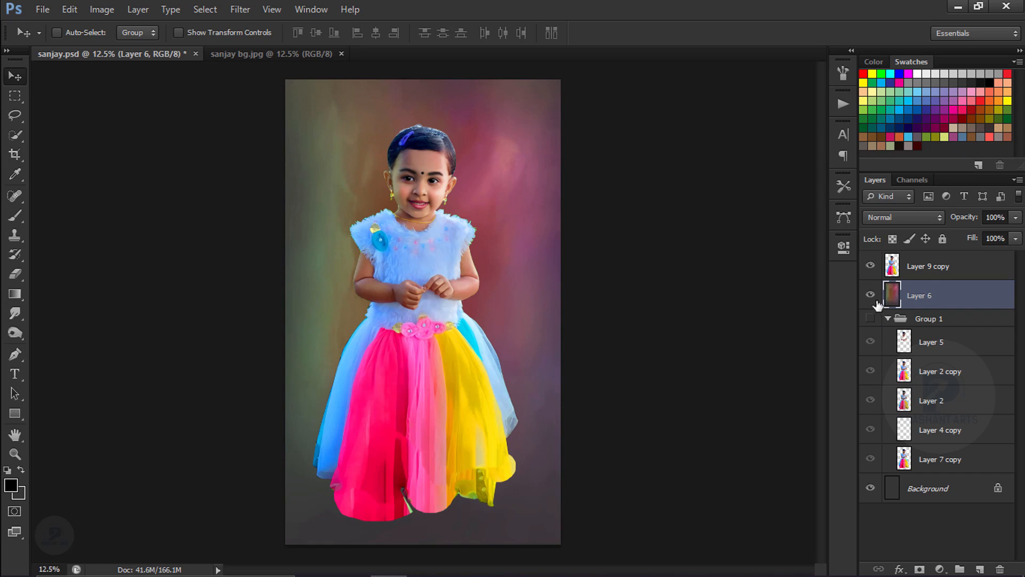
Step: Collapse Group 1, select the girl's layer and save the document
{"action": "left_click", "coordinate": [886, 320]}
{"action": "left_click", "coordinate": [928, 271]}
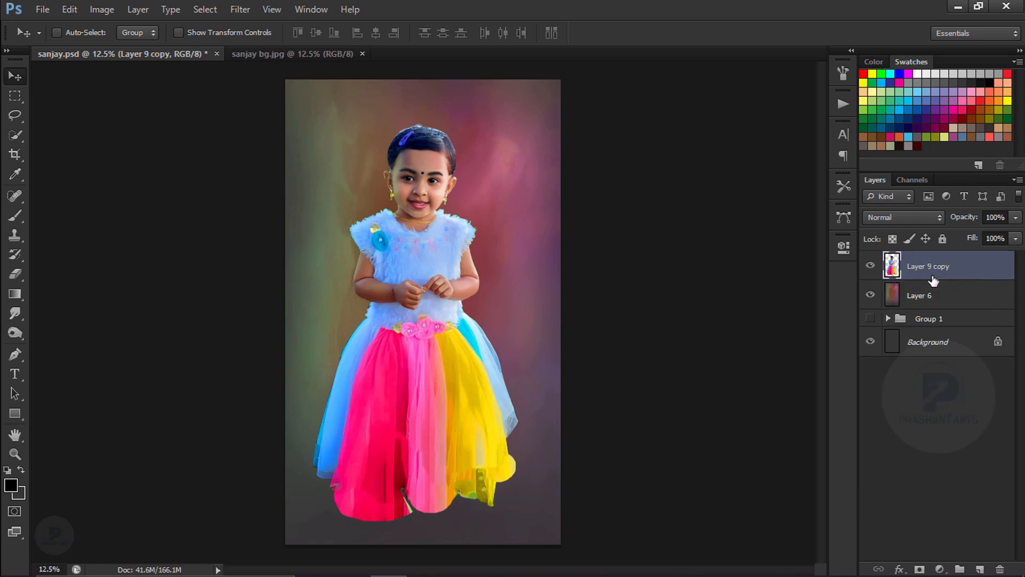
{"action": "mouse_move", "coordinate": [933, 280]}
{"action": "left_mouse_down"}
{"action": "mouse_move", "coordinate": [938, 343]}
{"action": "mouse_move", "coordinate": [934, 281]}
{"action": "left_mouse_up"}
{"action": "key", "text": "ctrl+s"}
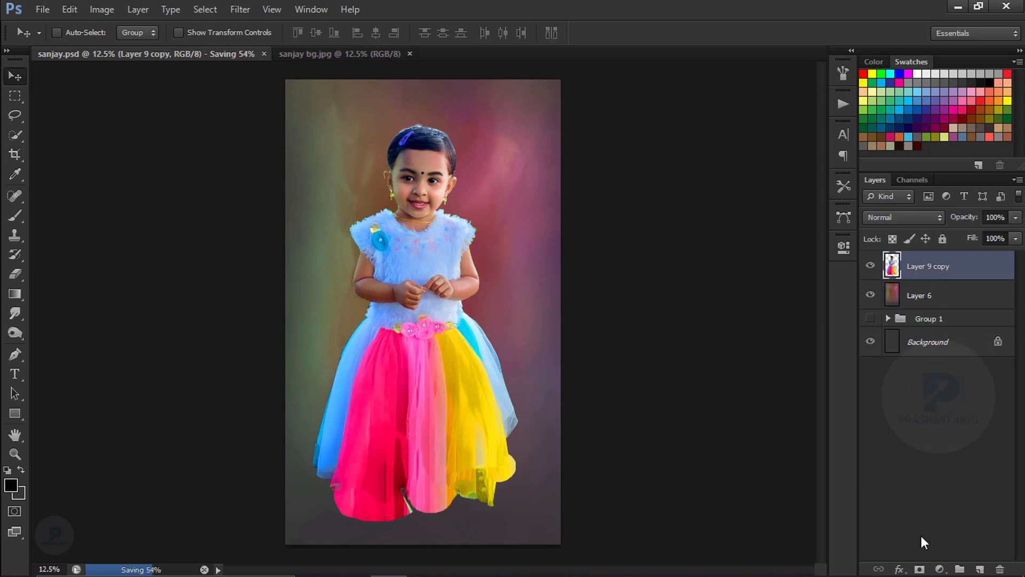
Step: Mask the girl's layer, fade the skirt's hem into the backdrop with a soft black size 1500 brush at 47% opacity, and apply the mask
{"action": "left_click", "coordinate": [919, 569]}
{"action": "key", "text": "b"}
{"action": "left_click", "coordinate": [76, 34]}
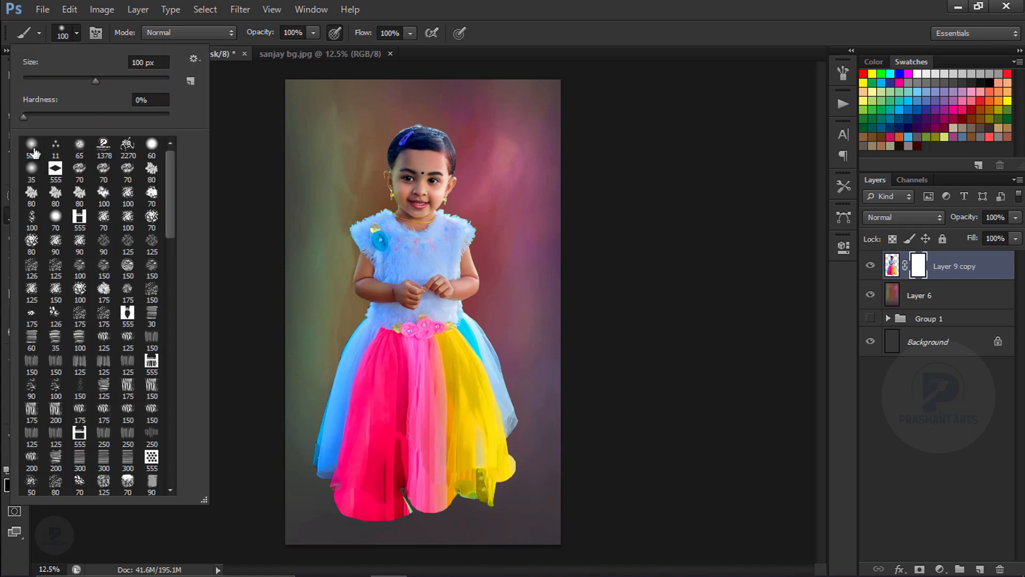
{"action": "double_click", "coordinate": [31, 147]}
{"action": "key", "text": "]"}
{"action": "key", "text": "]"}
{"action": "key", "text": "]"}
{"action": "key", "text": "]"}
{"action": "key", "text": "]"}
{"action": "key", "text": "]"}
{"action": "key", "text": "]"}
{"action": "key", "text": "]"}
{"action": "key", "text": "]"}
{"action": "key", "text": "]"}
{"action": "key", "text": "]"}
{"action": "key", "text": "]"}
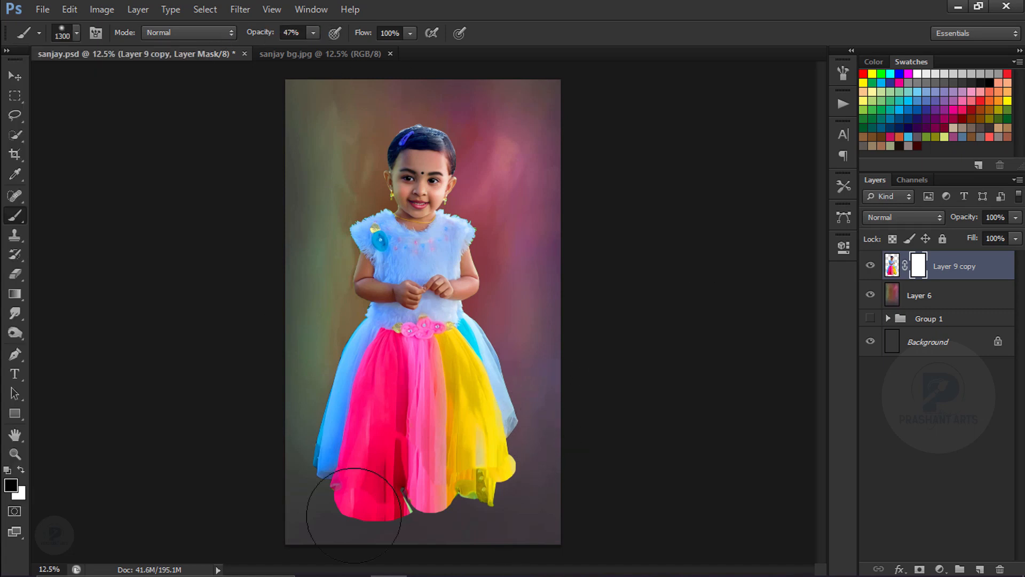
{"action": "mouse_move", "coordinate": [353, 516]}
{"action": "left_mouse_down"}
{"action": "mouse_move", "coordinate": [411, 526]}
{"action": "mouse_move", "coordinate": [353, 548]}
{"action": "mouse_move", "coordinate": [513, 532]}
{"action": "mouse_move", "coordinate": [557, 436]}
{"action": "left_mouse_up"}
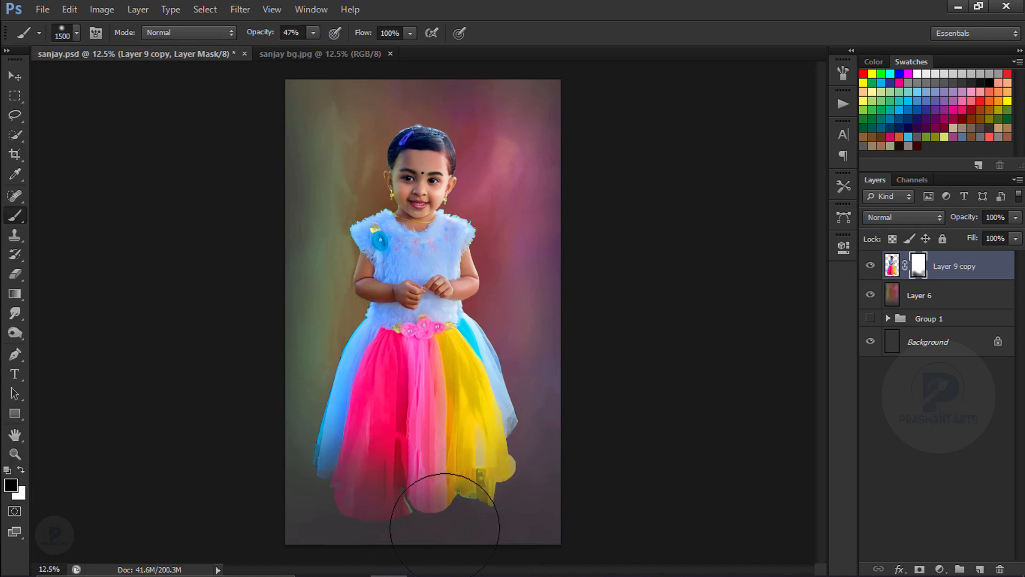
{"action": "mouse_move", "coordinate": [444, 527]}
{"action": "left_mouse_down"}
{"action": "mouse_move", "coordinate": [546, 468]}
{"action": "mouse_move", "coordinate": [521, 503]}
{"action": "left_mouse_up"}
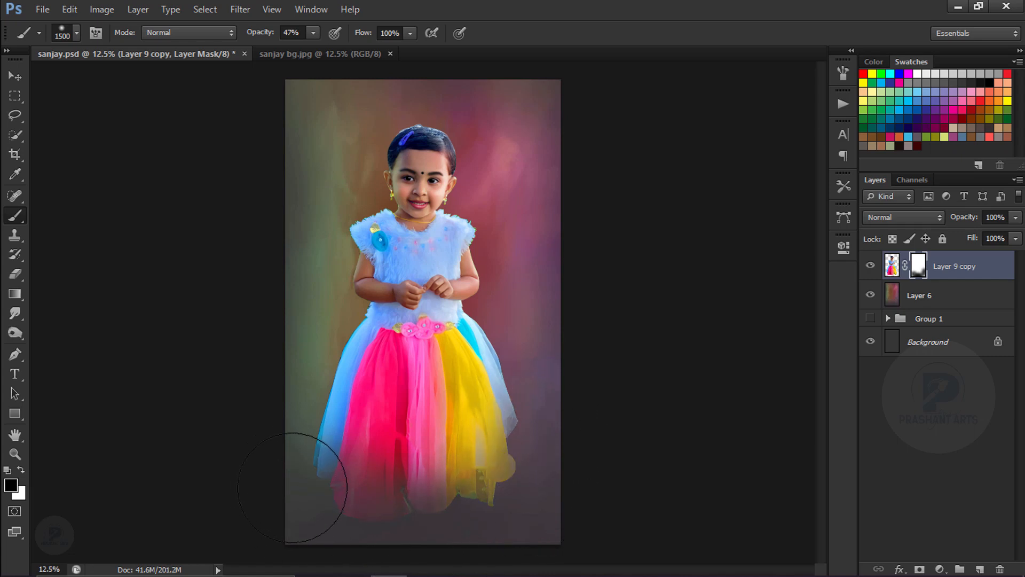
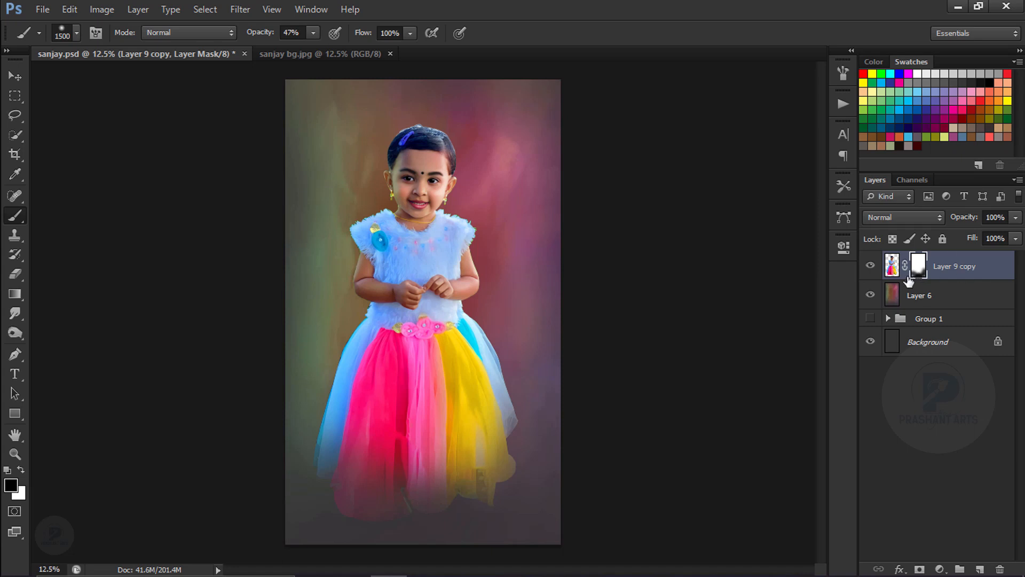
{"action": "right_click", "coordinate": [908, 281]}
{"action": "left_click", "coordinate": [904, 318]}
Step: Nudge the girl's layer together with Group 1 to the right and rotate them slightly counterclockwise
{"action": "left_click", "coordinate": [929, 319], "text": "ctrl"}
{"action": "left_click", "coordinate": [14, 76]}
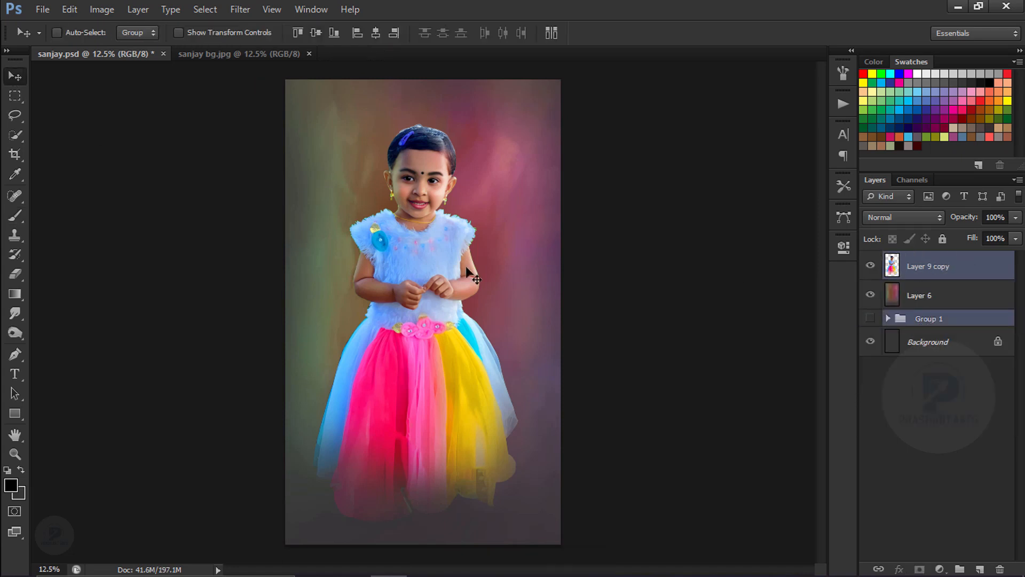
{"action": "key", "text": "Right"}
{"action": "key", "text": "Right"}
{"action": "key", "text": "Right"}
{"action": "key", "text": "Right"}
{"action": "key", "text": "ctrl+t"}
{"action": "left_click_drag", "start_coordinate": [630, 152], "coordinate": [637, 126]}
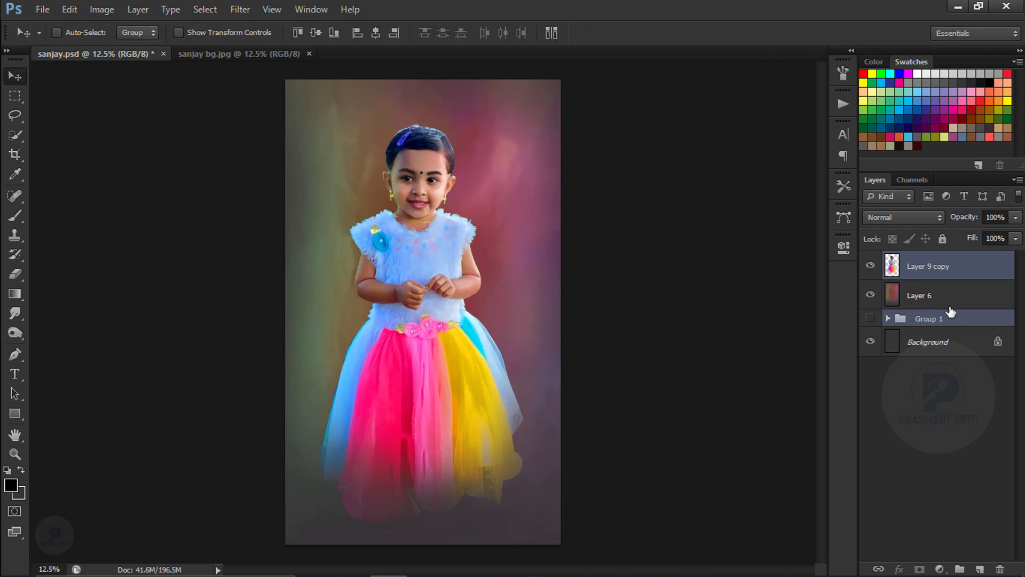
Step: Add a new layer directly above the backdrop and set its blend mode to Luminosity
{"action": "left_click", "coordinate": [931, 298]}
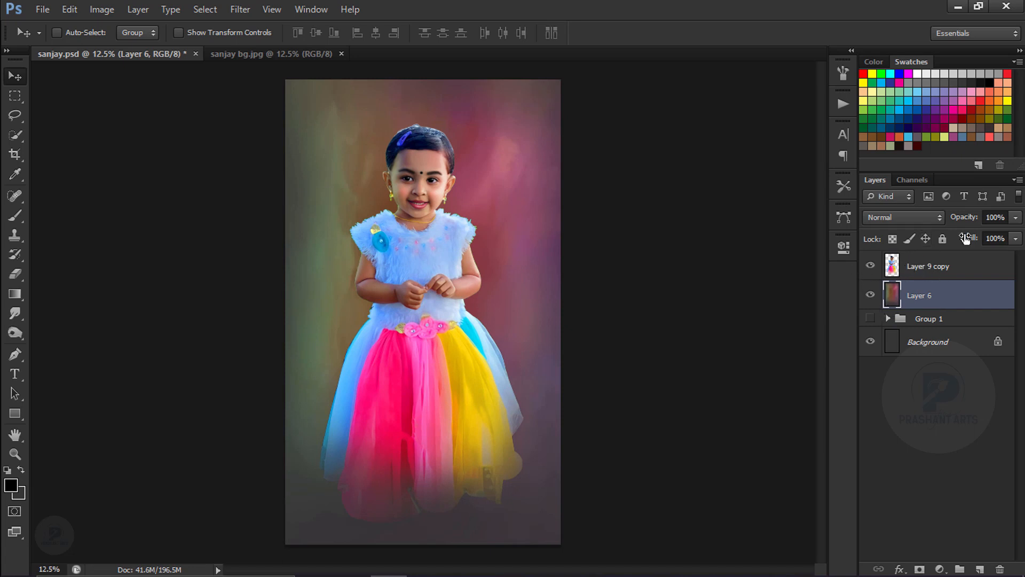
{"action": "left_click", "coordinate": [979, 569]}
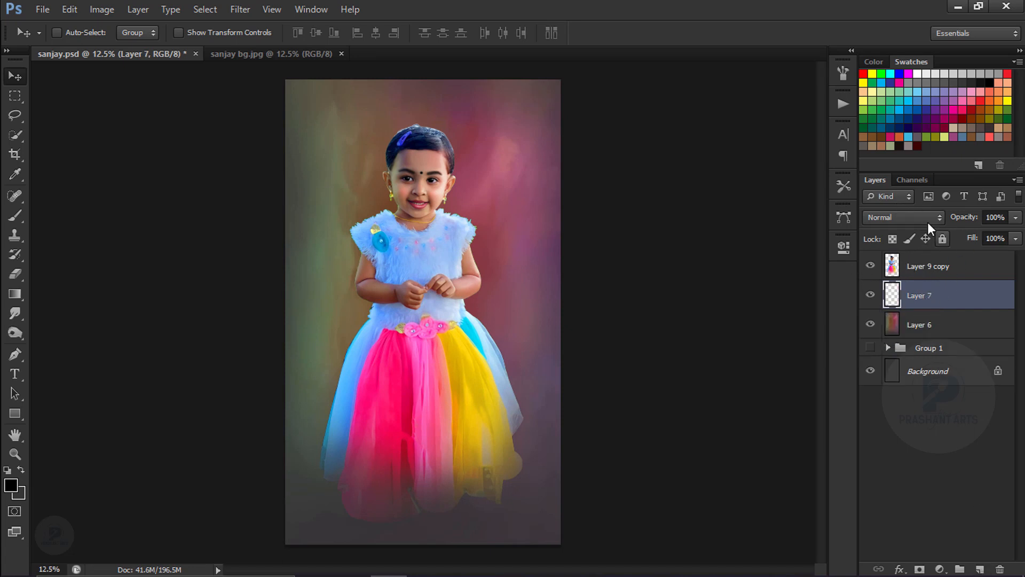
{"action": "left_click", "coordinate": [928, 222]}
{"action": "left_click", "coordinate": [908, 380]}
Step: Paint a soft black shadow behind the girl with a size 1400 brush at low opacity, and set the shadow layer's opacity to 64%
{"action": "key", "text": "b"}
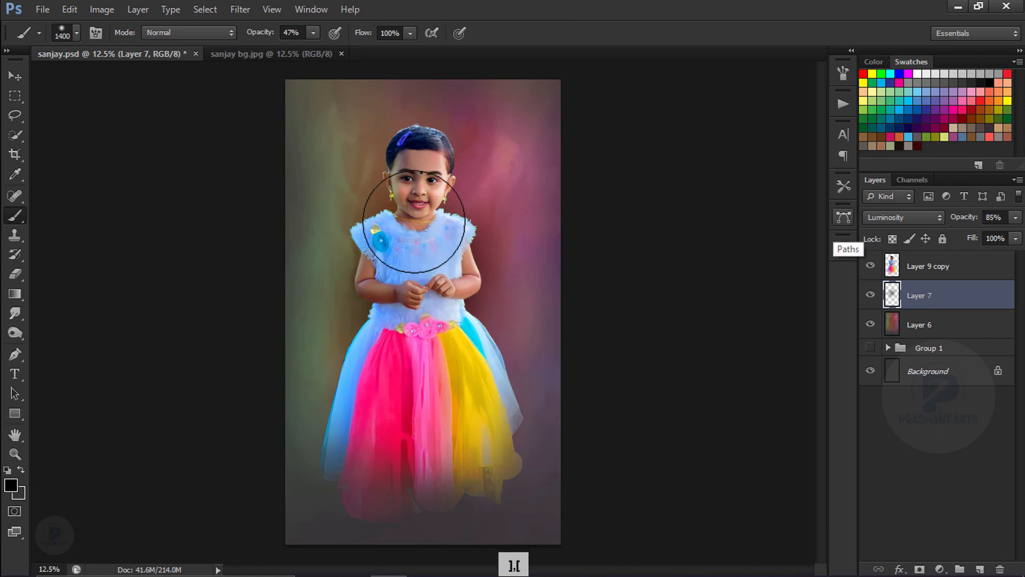
{"action": "key", "text": "bracketleft"}
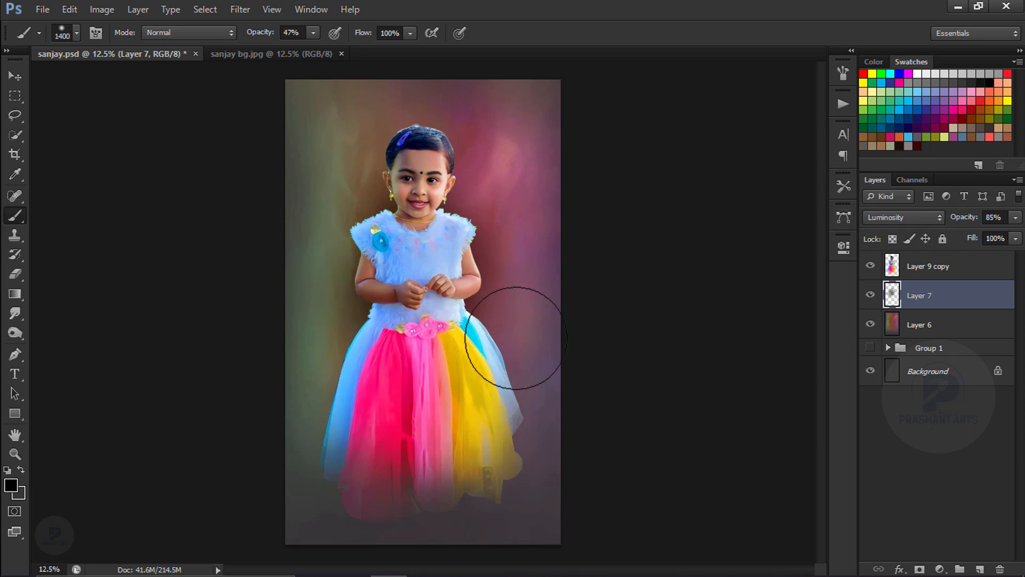
{"action": "left_click_drag", "start_coordinate": [356, 289], "coordinate": [353, 291]}
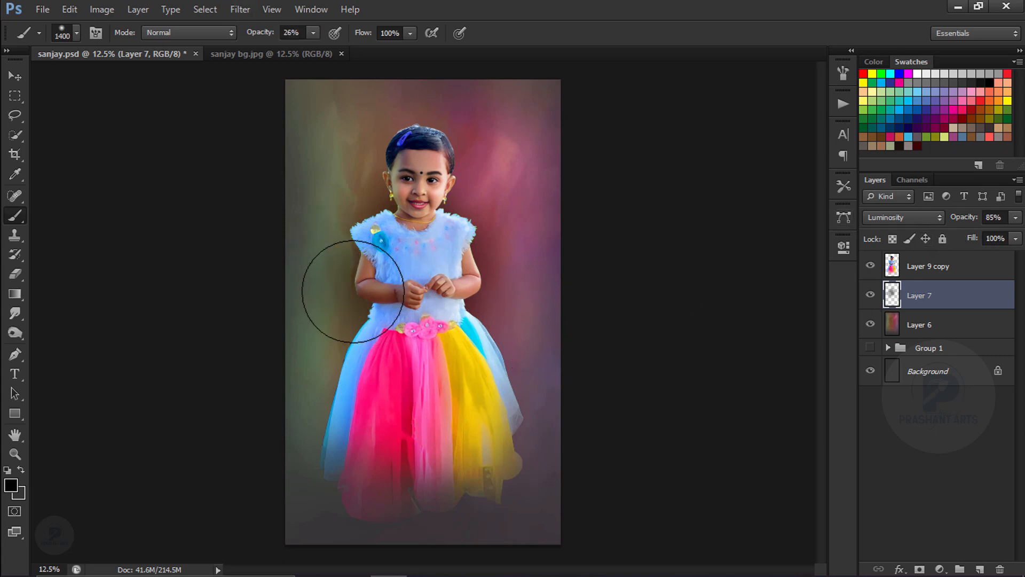
{"action": "left_click_drag", "start_coordinate": [426, 255], "coordinate": [381, 322]}
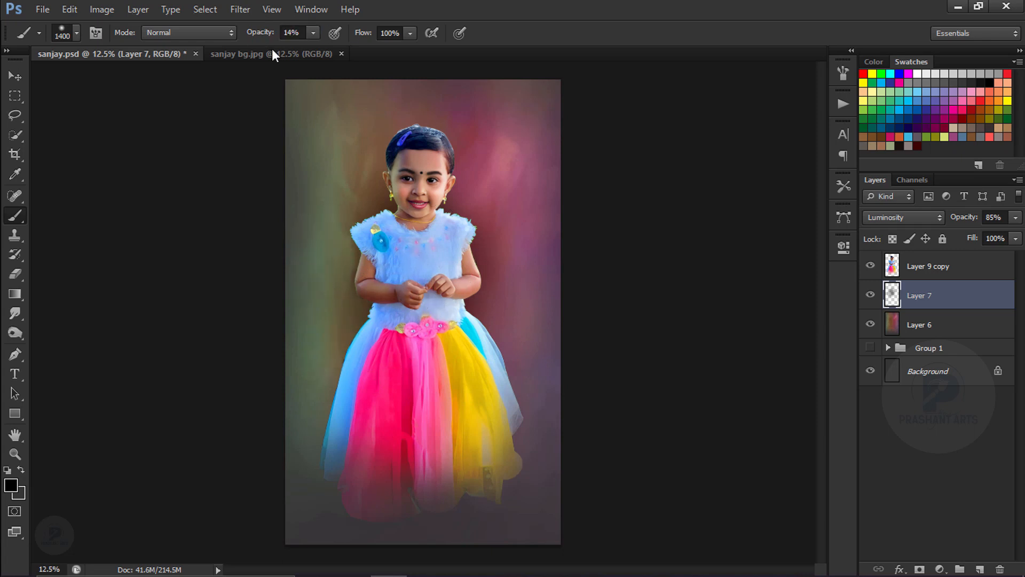
{"action": "left_click", "coordinate": [940, 269]}
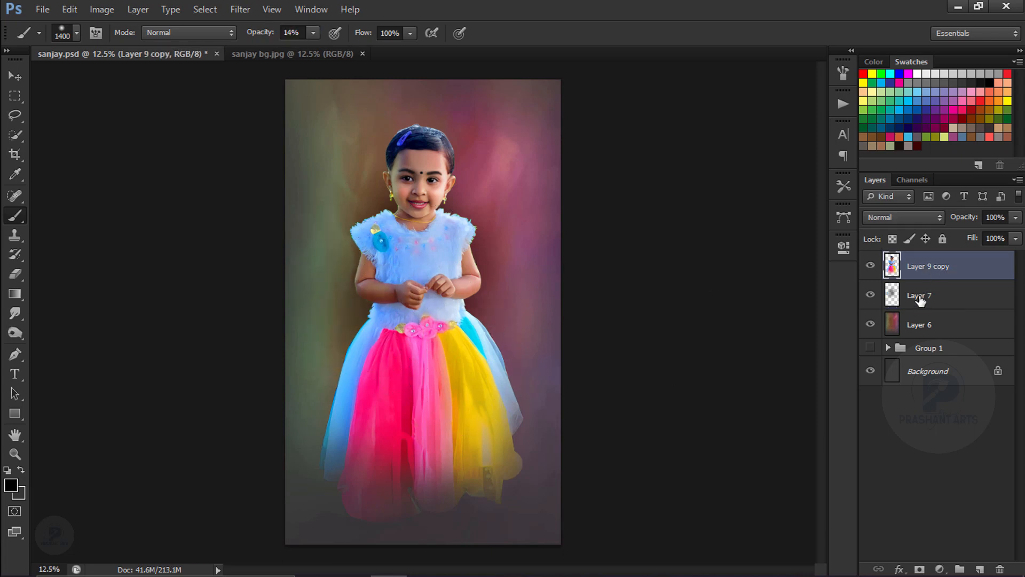
{"action": "left_click", "coordinate": [918, 296]}
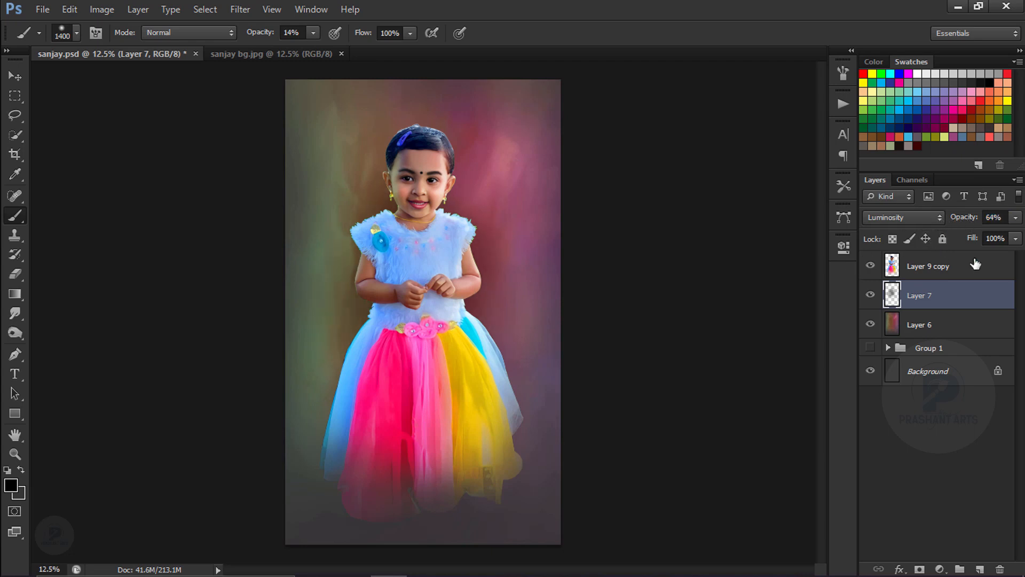
Step: Stamp all visible layers into a new top layer and group the girl, shadow and backdrop layers beneath it
{"action": "left_click", "coordinate": [963, 274]}
{"action": "key", "text": "ctrl+alt+shift+e"}
{"action": "left_click", "coordinate": [926, 297]}
{"action": "left_click", "coordinate": [927, 344], "text": "shift"}
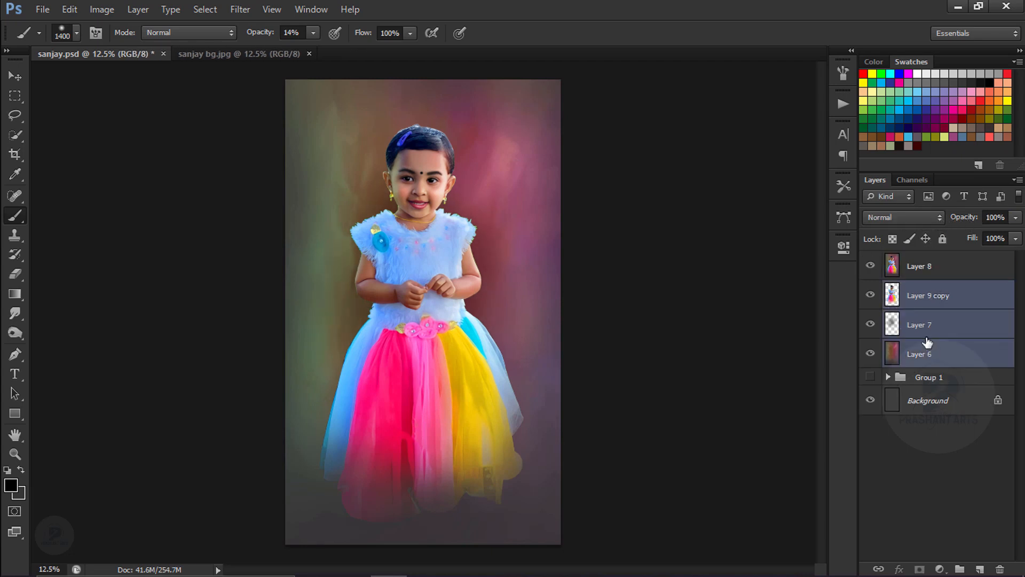
{"action": "key", "text": "ctrl+g"}
{"action": "left_click", "coordinate": [923, 274]}
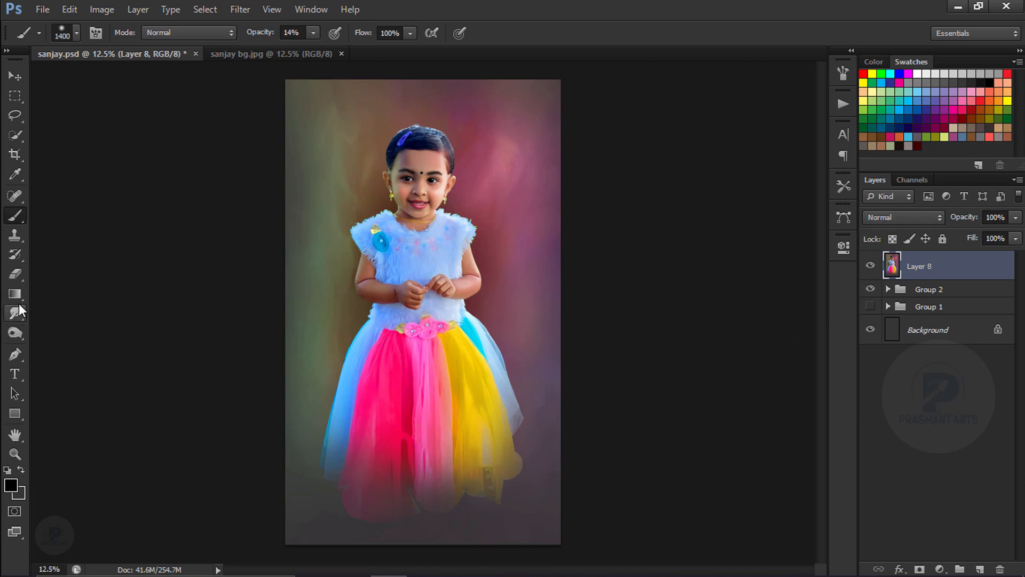
Step: Set up a round-tipped Mixer Brush in Very Wet, Light Mix for blending the skirt on the stamped layer
{"action": "right_click", "coordinate": [19, 215]}
{"action": "left_click", "coordinate": [61, 256]}
{"action": "left_click", "coordinate": [76, 33]}
{"action": "left_click_drag", "start_coordinate": [171, 211], "coordinate": [177, 456]}
{"action": "left_click", "coordinate": [32, 480]}
{"action": "left_click", "coordinate": [538, 60]}
{"action": "key", "text": "ctrl+plus"}
{"action": "key", "text": "ctrl+plus"}
{"action": "key", "text": "ctrl+plus"}
{"action": "key", "text": "ctrl+plus"}
{"action": "key", "text": "ctrl+plus"}
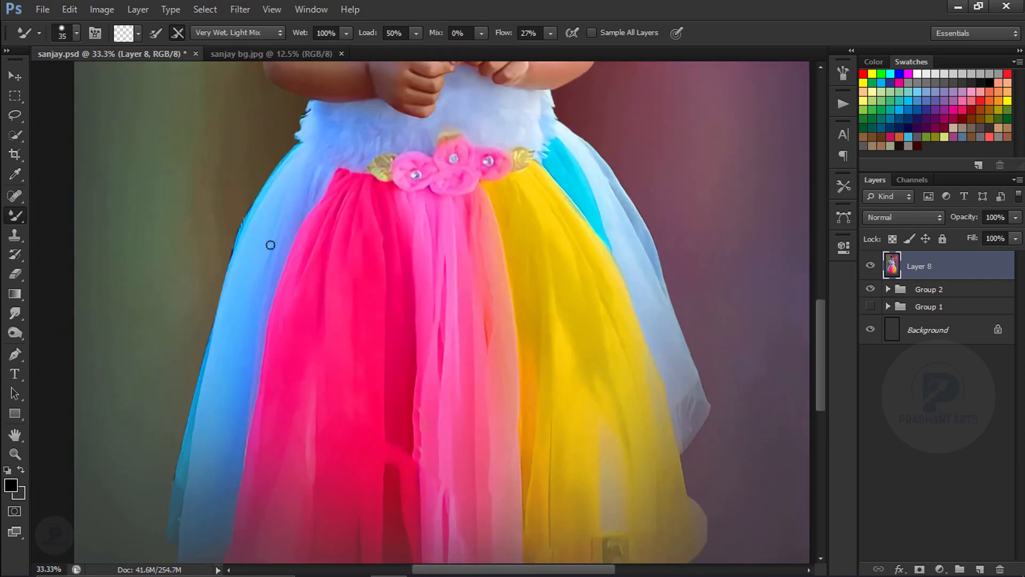
{"action": "key", "text": "bracketright"}
{"action": "key", "text": "bracketright"}
{"action": "key", "text": "bracketright"}
{"action": "key", "text": "ctrl+alt+z"}
Step: Blend the skirt's pink folds near the blue panel with the Mixer Brush at 20% flow, enlarging the tip between strokes
{"action": "mouse_move", "coordinate": [385, 173]}
{"action": "left_mouse_down"}
{"action": "mouse_move", "coordinate": [320, 264]}
{"action": "mouse_move", "coordinate": [257, 395]}
{"action": "left_mouse_up"}
{"action": "key", "text": "shift+2"}
{"action": "left_click_drag", "start_coordinate": [375, 270], "coordinate": [299, 453]}
{"action": "left_click_drag", "start_coordinate": [258, 560], "coordinate": [362, 267]}
{"action": "key", "text": "bracketright"}
{"action": "key", "text": "bracketright"}
{"action": "left_click_drag", "start_coordinate": [339, 214], "coordinate": [304, 390]}
{"action": "left_click_drag", "start_coordinate": [302, 470], "coordinate": [298, 516]}
{"action": "key", "text": "bracketright"}
{"action": "key", "text": "bracketright"}
{"action": "key", "text": "bracketright"}
{"action": "mouse_move", "coordinate": [305, 534]}
{"action": "left_mouse_down"}
{"action": "mouse_move", "coordinate": [320, 243]}
{"action": "mouse_move", "coordinate": [309, 494]}
{"action": "left_mouse_up"}
Step: Try blending the pink skirt folds with the Mixer Brush at 12% flow
{"action": "left_click_drag", "start_coordinate": [511, 34], "coordinate": [506, 34]}
{"action": "key", "text": "ctrl+alt+z"}
{"action": "left_click_drag", "start_coordinate": [411, 107], "coordinate": [312, 499]}
{"action": "key", "text": "bracketleft"}
{"action": "key", "text": "bracketleft"}
{"action": "key", "text": "bracketleft"}
{"action": "key", "text": "bracketleft"}
{"action": "key", "text": "bracketleft"}
{"action": "key", "text": "bracketleft"}
{"action": "key", "text": "ctrl+alt+z"}
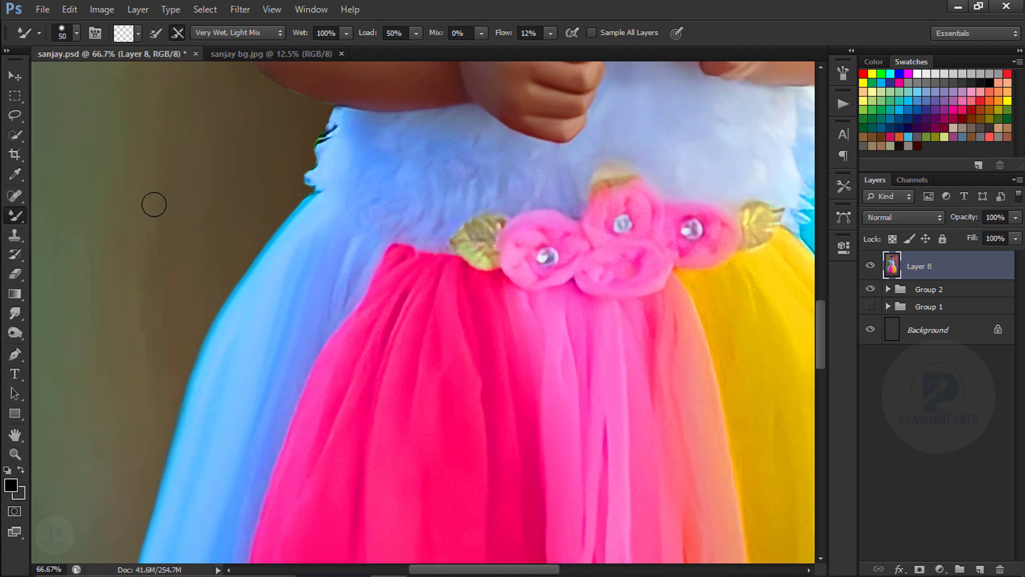
Step: Set up the Smudge tool with a round size 60 tip, 60% hardness and 15% spacing
{"action": "left_click", "coordinate": [15, 313]}
{"action": "left_click", "coordinate": [76, 33]}
{"action": "double_click", "coordinate": [155, 203]}
{"action": "left_click", "coordinate": [843, 73]}
{"action": "left_click_drag", "start_coordinate": [801, 333], "coordinate": [782, 338]}
{"action": "type", "text": "10"}
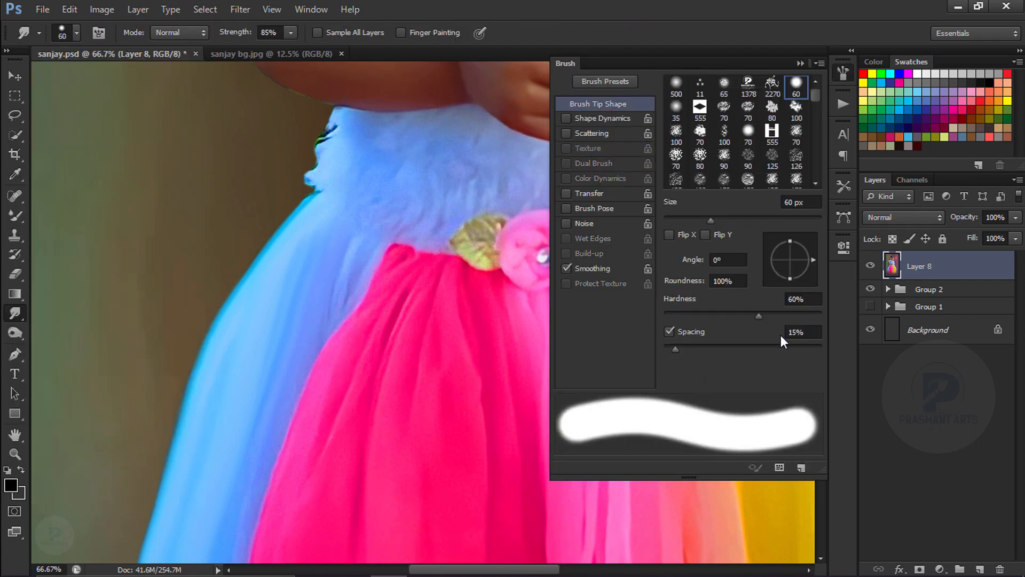
{"action": "left_click", "coordinate": [843, 73]}
Step: Smudge the folds of the skirt's pink panel smooth at 80% strength, enlarging the brush to size 90
{"action": "key", "text": "8"}
{"action": "left_click_drag", "start_coordinate": [312, 427], "coordinate": [300, 491]}
{"action": "left_click_drag", "start_coordinate": [293, 520], "coordinate": [328, 293]}
{"action": "left_click_drag", "start_coordinate": [304, 352], "coordinate": [278, 553]}
{"action": "key", "text": "bracketright"}
{"action": "key", "text": "bracketright"}
{"action": "key", "text": "bracketright"}
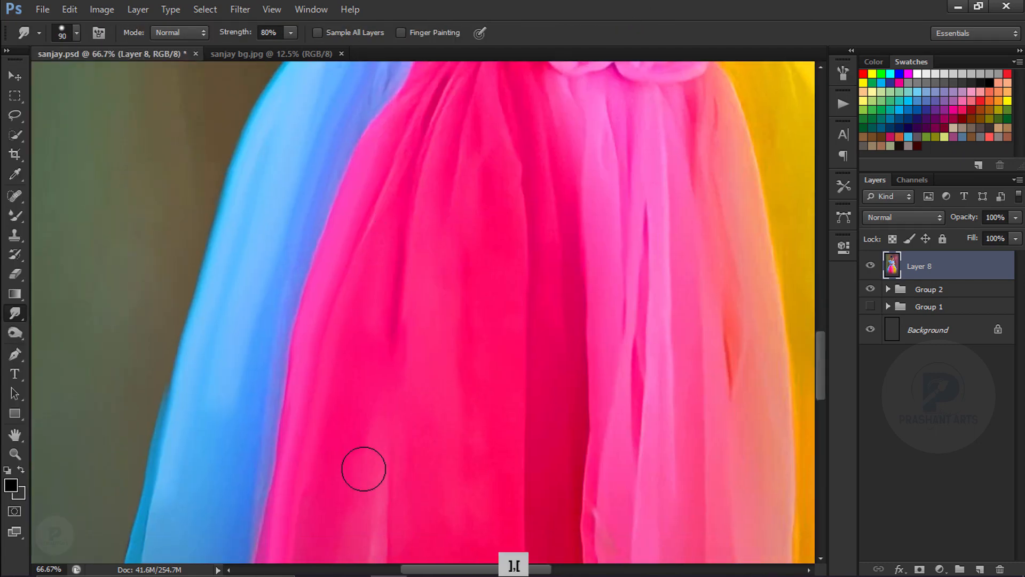
{"action": "left_click_drag", "start_coordinate": [326, 507], "coordinate": [401, 206]}
Step: Smudge the lower blue panel and its outer edge smooth with a larger brush at 80% strength
{"action": "key", "text": "bracketright"}
{"action": "key", "text": "bracketright"}
{"action": "key", "text": "bracketright"}
{"action": "key", "text": "bracketright"}
{"action": "key", "text": "bracketright"}
{"action": "key", "text": "bracketright"}
{"action": "key", "text": "bracketright"}
{"action": "key", "text": "bracketright"}
{"action": "left_click_drag", "start_coordinate": [179, 311], "coordinate": [151, 501]}
{"action": "key", "text": "bracketright"}
{"action": "key", "text": "bracketright"}
{"action": "key", "text": "bracketright"}
{"action": "key", "text": "bracketright"}
{"action": "key", "text": "bracketright"}
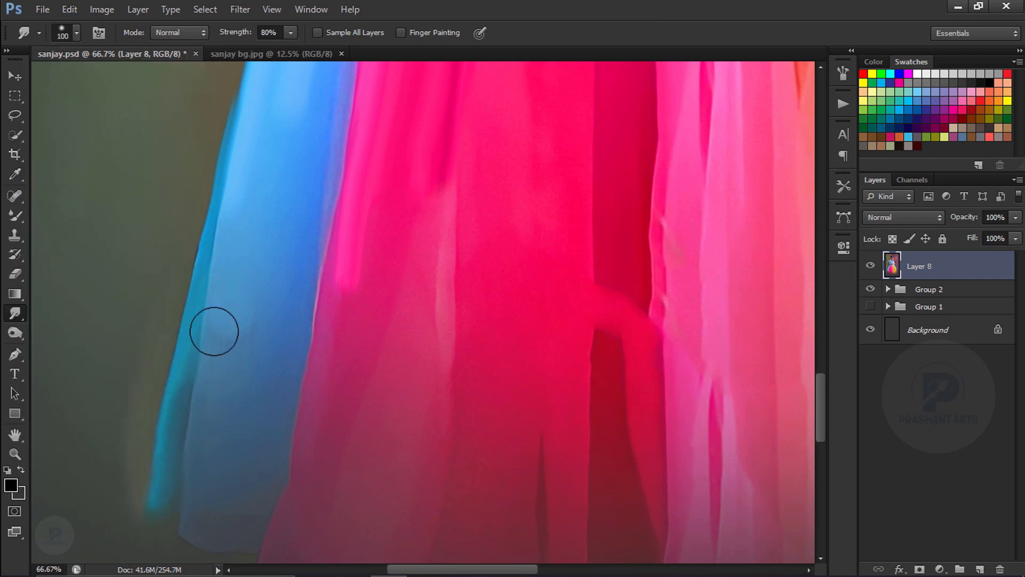
{"action": "left_click_drag", "start_coordinate": [220, 408], "coordinate": [218, 462]}
Step: Resize the smudge brush and smooth the lower boundary between the blue and pink skirt panels
{"action": "key", "text": "bracketright"}
{"action": "key", "text": "bracketright"}
{"action": "key", "text": "bracketleft"}
{"action": "key", "text": "bracketleft"}
{"action": "key", "text": "bracketleft"}
{"action": "key", "text": "bracketleft"}
{"action": "key", "text": "bracketleft"}
{"action": "key", "text": "bracketleft"}
{"action": "key", "text": "bracketleft"}
{"action": "key", "text": "bracketleft"}
{"action": "key", "text": "bracketleft"}
{"action": "left_click_drag", "start_coordinate": [321, 289], "coordinate": [280, 475]}
Step: Switch to the Mixer Brush, enlarge it to size 300 and undo the last strokes on the skirt's pink panel
{"action": "key", "text": "ctrl+minus"}
{"action": "key", "text": "ctrl+minus"}
{"action": "key", "text": "ctrl+minus"}
{"action": "key", "text": "ctrl+plus"}
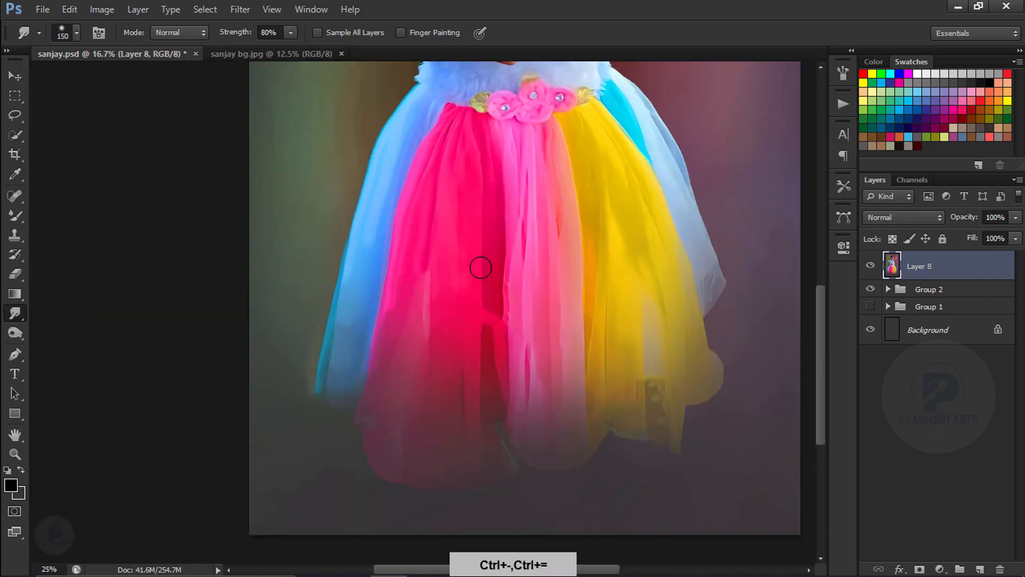
{"action": "key", "text": "b"}
{"action": "key", "text": "bracketright"}
{"action": "key", "text": "bracketright"}
{"action": "key", "text": "bracketright"}
{"action": "key", "text": "bracketright"}
{"action": "key", "text": "bracketright"}
{"action": "key", "text": "bracketright"}
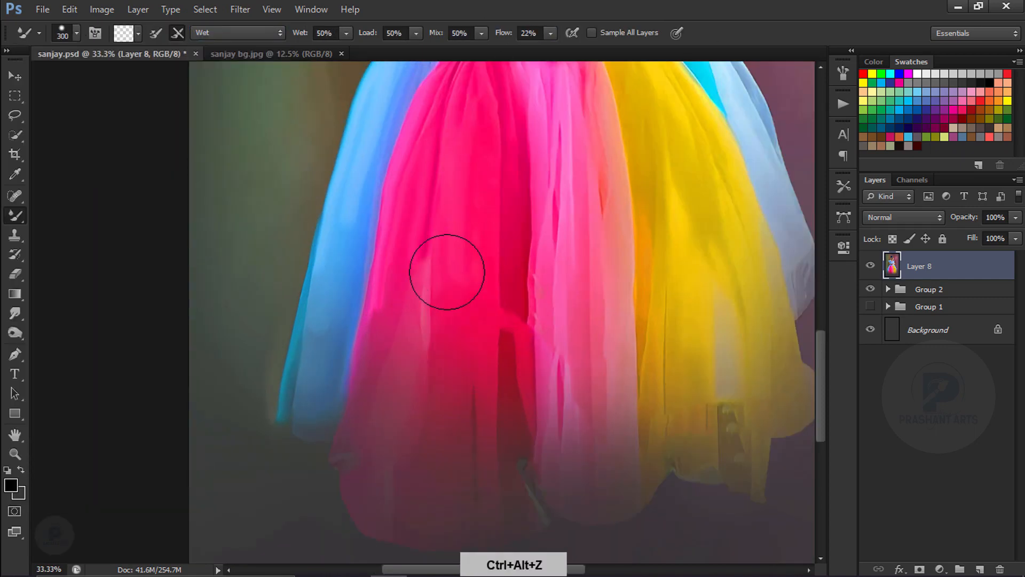
{"action": "key", "text": "ctrl+alt+z"}
{"action": "key", "text": "ctrl+alt+z"}
Step: Blend the bright pink and dark red folds down toward the hem with the Mixer Brush at 22% flow, using sizes up to 100
{"action": "key", "text": "ctrl+minus"}
{"action": "key", "text": "ctrl+minus"}
{"action": "key", "text": "ctrl+plus"}
{"action": "key", "text": "ctrl+plus"}
{"action": "key", "text": "bracketleft"}
{"action": "key", "text": "bracketleft"}
{"action": "key", "text": "bracketleft"}
{"action": "key", "text": "bracketleft"}
{"action": "key", "text": "bracketleft"}
{"action": "key", "text": "bracketleft"}
{"action": "key", "text": "ctrl+plus"}
{"action": "key", "text": "ctrl+plus"}
{"action": "key", "text": "bracketleft"}
{"action": "key", "text": "bracketleft"}
{"action": "key", "text": "bracketleft"}
{"action": "key", "text": "bracketleft"}
{"action": "key", "text": "bracketleft"}
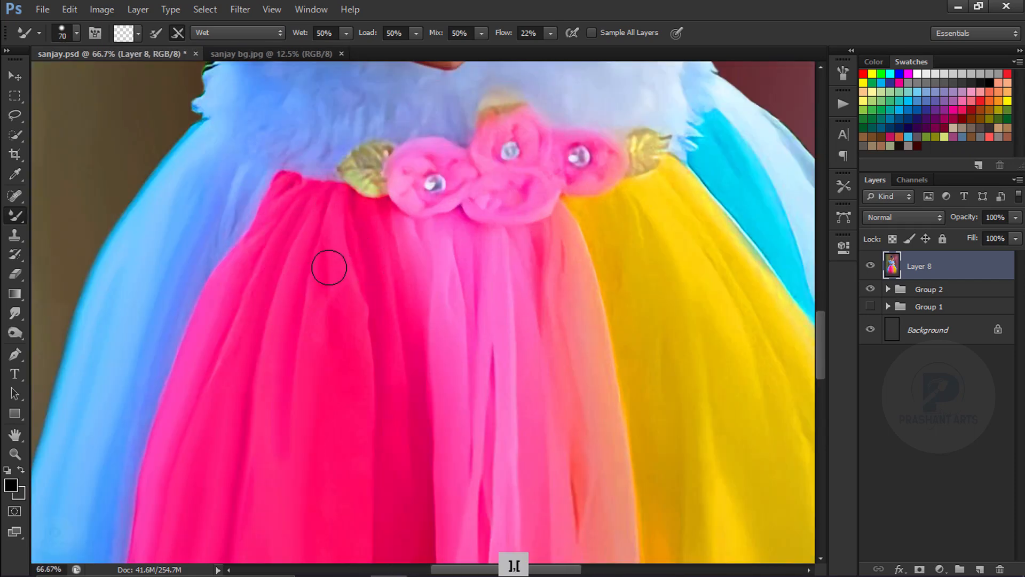
{"action": "key", "text": "bracketright"}
{"action": "key", "text": "bracketright"}
{"action": "key", "text": "space"}
{"action": "left_click_drag", "start_coordinate": [364, 430], "coordinate": [371, 206]}
{"action": "left_click_drag", "start_coordinate": [383, 460], "coordinate": [395, 192]}
{"action": "key", "text": "bracketleft"}
{"action": "key", "text": "bracketleft"}
{"action": "key", "text": "bracketleft"}
{"action": "left_click_drag", "start_coordinate": [436, 284], "coordinate": [430, 404]}
{"action": "key", "text": "bracketright"}
{"action": "key", "text": "bracketright"}
{"action": "key", "text": "bracketright"}
{"action": "key", "text": "bracketright"}
{"action": "left_click_drag", "start_coordinate": [428, 326], "coordinate": [427, 464]}
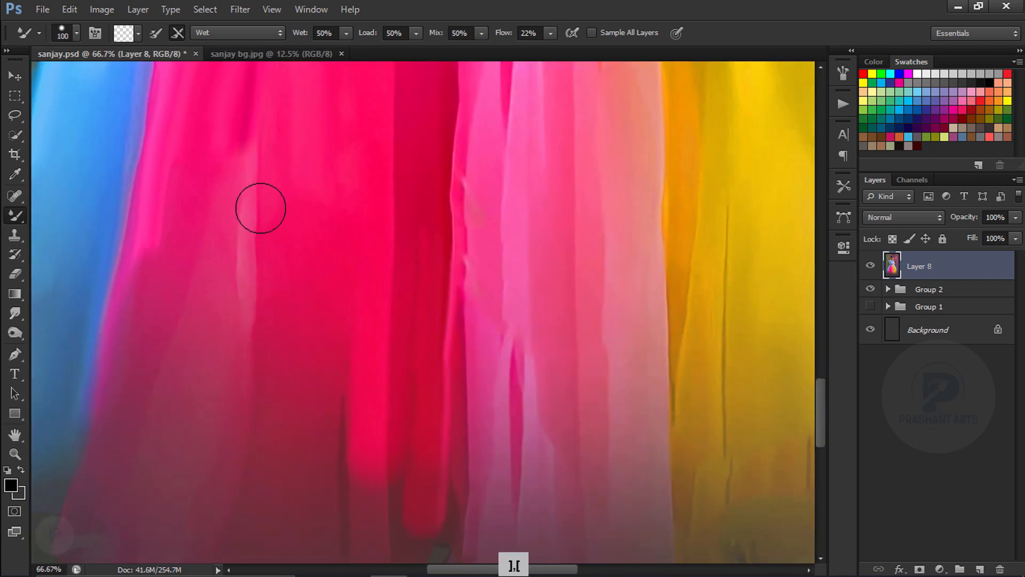
Step: Blend the pale fold and lower outer part of the pink panel down toward the hem, enlarging the mixer brush
{"action": "key", "text": "bracketleft"}
{"action": "key", "text": "bracketleft"}
{"action": "key", "text": "space"}
{"action": "mouse_move", "coordinate": [255, 306]}
{"action": "left_mouse_down"}
{"action": "mouse_move", "coordinate": [312, 311]}
{"action": "mouse_move", "coordinate": [289, 457]}
{"action": "left_mouse_up"}
{"action": "key", "text": "bracketright"}
{"action": "key", "text": "bracketright"}
{"action": "key", "text": "bracketright"}
{"action": "key", "text": "bracketright"}
{"action": "key", "text": "bracketright"}
{"action": "key", "text": "bracketright"}
{"action": "key", "text": "space"}
{"action": "left_click_drag", "start_coordinate": [209, 460], "coordinate": [286, 288]}
Step: Blend the blue and pink hems softly into the dark backdrop with the mixer brush at size 400
{"action": "key", "text": "bracketright"}
{"action": "key", "text": "bracketright"}
{"action": "key", "text": "bracketright"}
{"action": "key", "text": "ctrl+minus"}
{"action": "key", "text": "ctrl+equal"}
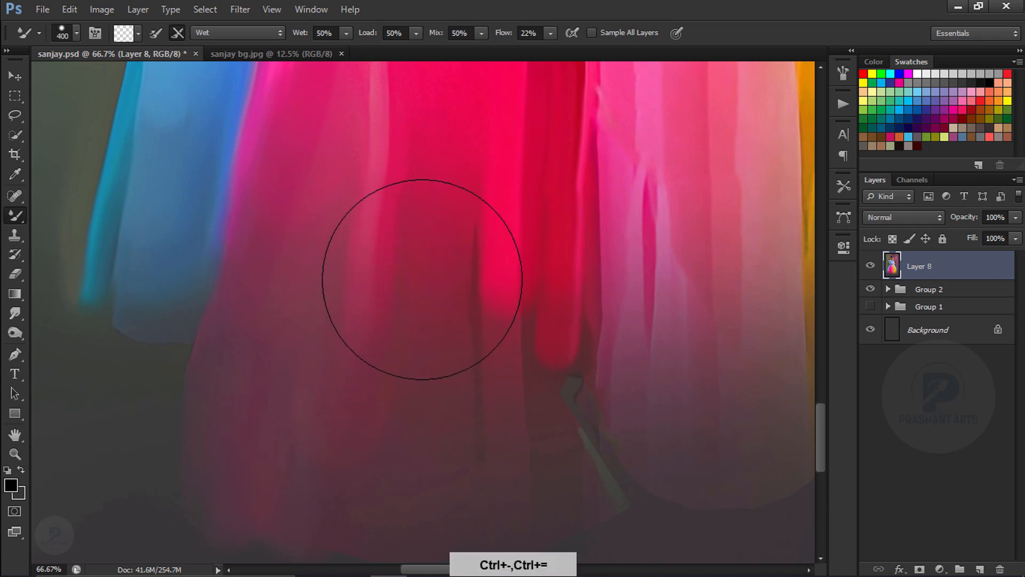
{"action": "key", "text": "ctrl+minus"}
{"action": "key", "text": "ctrl+minus"}
{"action": "key", "text": "space"}
{"action": "key", "text": "ctrl+minus"}
{"action": "key", "text": "ctrl+minus"}
{"action": "key", "text": "ctrl+minus"}
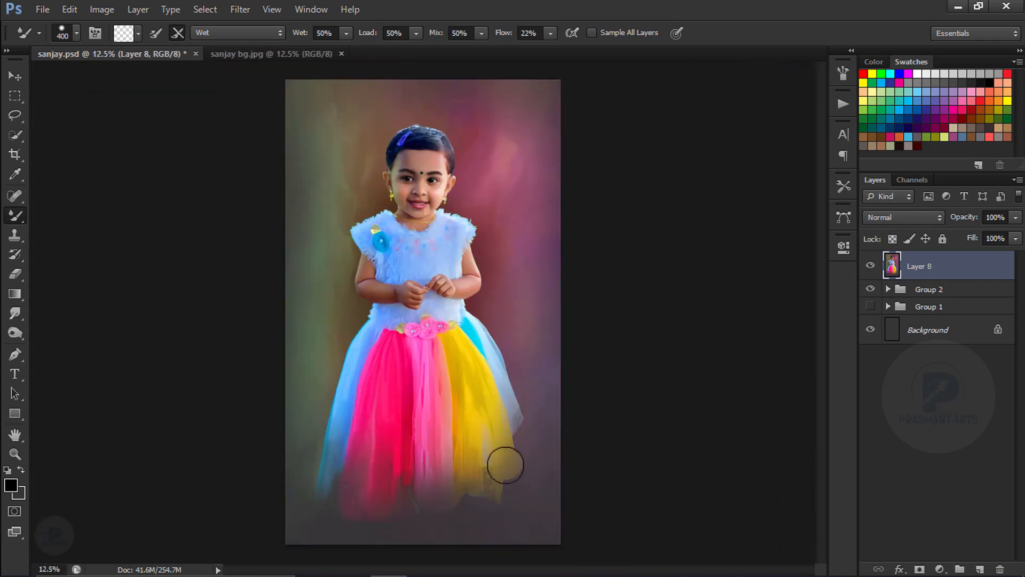
Step: Reduce the mixer brush to size 60, blend the orange edge of the yellow panel downward and undo the last stroke
{"action": "key", "text": "ctrl+equal"}
{"action": "key", "text": "ctrl+equal"}
{"action": "key", "text": "ctrl+equal"}
{"action": "key", "text": "bracketleft"}
{"action": "key", "text": "bracketleft"}
{"action": "key", "text": "bracketleft"}
{"action": "key", "text": "bracketleft"}
{"action": "key", "text": "bracketleft"}
{"action": "key", "text": "bracketleft"}
{"action": "key", "text": "bracketleft"}
{"action": "key", "text": "bracketleft"}
{"action": "key", "text": "bracketleft"}
{"action": "key", "text": "bracketleft"}
{"action": "key", "text": "bracketleft"}
{"action": "key", "text": "bracketleft"}
{"action": "key", "text": "space"}
{"action": "left_click_drag", "start_coordinate": [394, 113], "coordinate": [381, 300]}
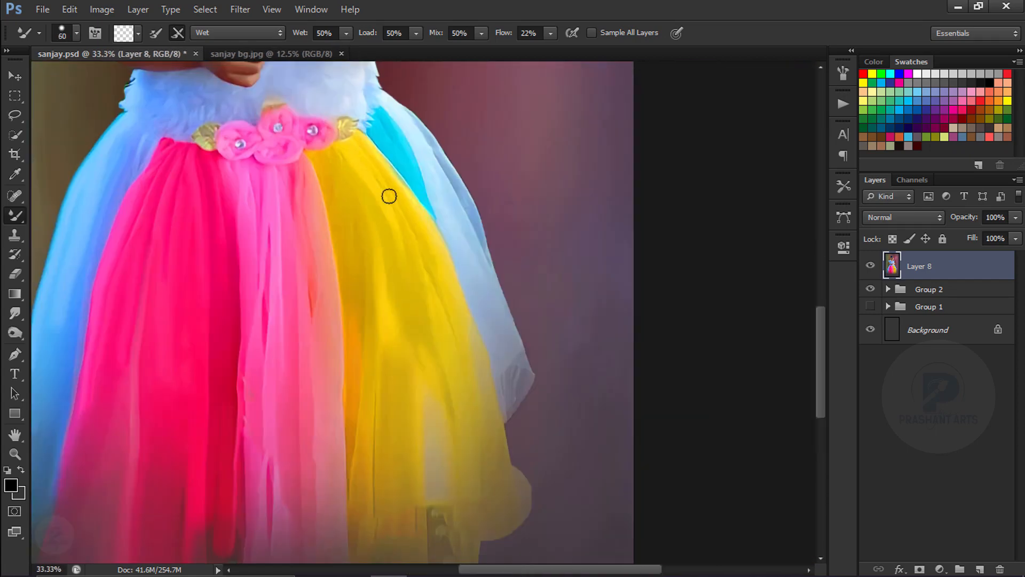
{"action": "left_click_drag", "start_coordinate": [356, 429], "coordinate": [357, 544]}
{"action": "key", "text": "space"}
{"action": "left_click_drag", "start_coordinate": [357, 386], "coordinate": [412, 255]}
{"action": "key", "text": "ctrl+alt+z"}
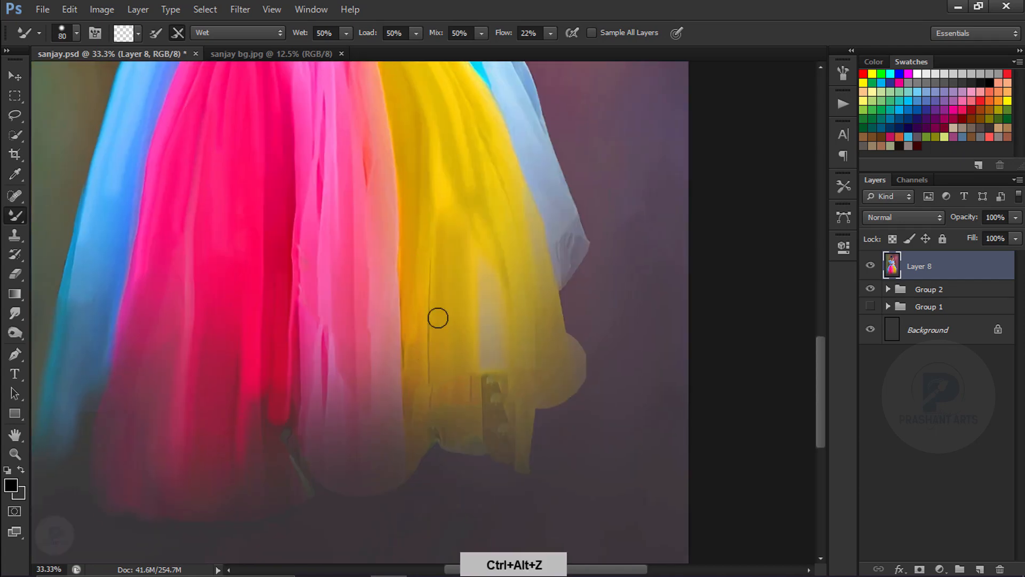
Step: Blend the pale patch in the lower yellow panel, enlarge the mixer brush and undo the last stroke
{"action": "left_click_drag", "start_coordinate": [470, 268], "coordinate": [495, 345]}
{"action": "key", "text": "bracketright"}
{"action": "key", "text": "bracketright"}
{"action": "key", "text": "bracketright"}
{"action": "key", "text": "bracketright"}
{"action": "key", "text": "ctrl+alt+z"}
Step: Smudge away the stray greenish mark between the red and light pink hems with a size 200 tip at 80% strength
{"action": "left_click", "coordinate": [15, 313]}
{"action": "left_click", "coordinate": [76, 33]}
{"action": "left_click", "coordinate": [583, 161]}
{"action": "key", "text": "bracketright"}
{"action": "key", "text": "bracketright"}
{"action": "key", "text": "bracketright"}
{"action": "key", "text": "bracketright"}
{"action": "key", "text": "bracketright"}
{"action": "key", "text": "bracketright"}
{"action": "left_click_drag", "start_coordinate": [306, 485], "coordinate": [296, 445]}
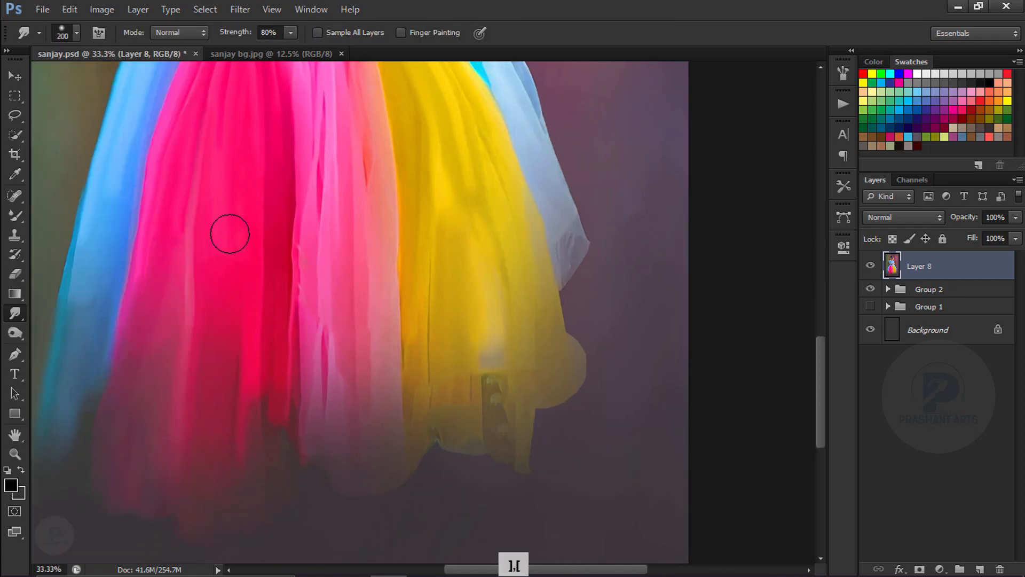
Step: Smudge the upper light pink and peach folds below the waist flowers smooth with a size 60 tip at 80% strength
{"action": "key", "text": "space"}
{"action": "left_click_drag", "start_coordinate": [381, 155], "coordinate": [355, 325]}
{"action": "key", "text": "ctrl+equal"}
{"action": "key", "text": "ctrl+equal"}
{"action": "key", "text": "ctrl+equal"}
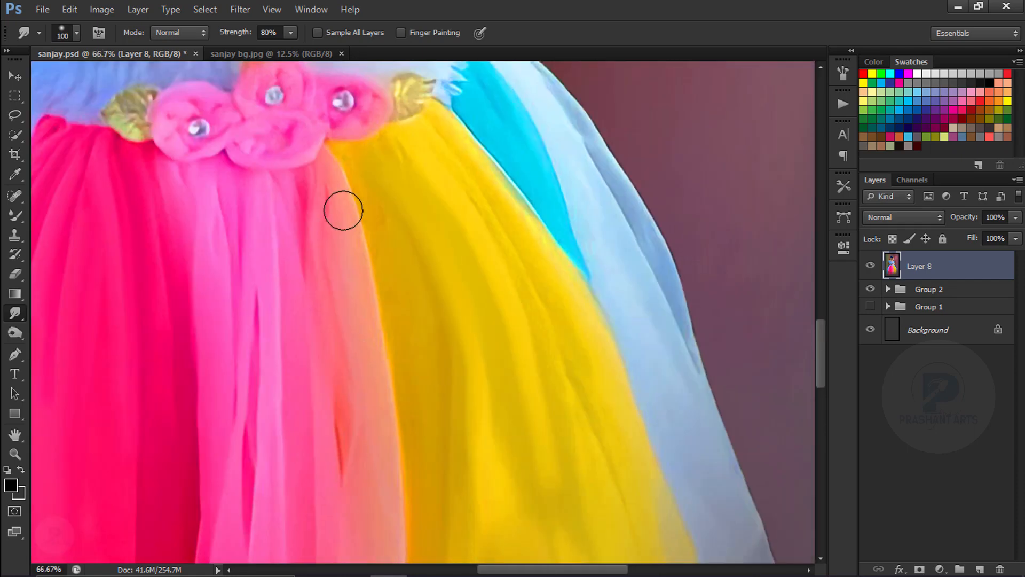
{"action": "key", "text": "bracketleft"}
{"action": "key", "text": "bracketleft"}
{"action": "key", "text": "bracketleft"}
{"action": "key", "text": "bracketleft"}
{"action": "left_click_drag", "start_coordinate": [251, 139], "coordinate": [267, 373]}
{"action": "left_click_drag", "start_coordinate": [281, 131], "coordinate": [321, 312]}
{"action": "key", "text": "space"}
{"action": "left_click_drag", "start_coordinate": [286, 326], "coordinate": [270, 170]}
{"action": "left_click_drag", "start_coordinate": [261, 128], "coordinate": [271, 270]}
Step: Smudge the salmon fold of the light pink panel smooth further down toward the hem at size 60
{"action": "key", "text": "space"}
{"action": "left_click_drag", "start_coordinate": [306, 433], "coordinate": [298, 190]}
{"action": "key", "text": "space"}
{"action": "left_click_drag", "start_coordinate": [353, 385], "coordinate": [344, 171]}
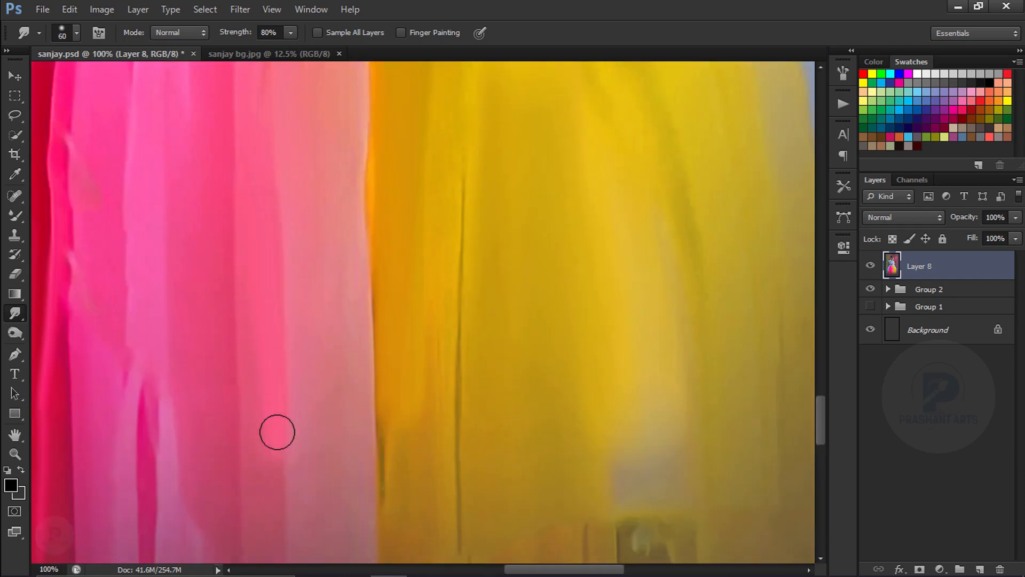
{"action": "left_click_drag", "start_coordinate": [276, 430], "coordinate": [277, 267]}
Step: Choose a speckled smudge tip at size 400 and 30% strength, and smooth the lower light pink panel
{"action": "key", "text": "bracketright"}
{"action": "left_click", "coordinate": [76, 33]}
{"action": "double_click", "coordinate": [152, 216]}
{"action": "key", "text": "ctrl+minus"}
{"action": "key", "text": "ctrl+minus"}
{"action": "key", "text": "bracketright"}
{"action": "key", "text": "bracketright"}
{"action": "key", "text": "bracketright"}
{"action": "key", "text": "bracketright"}
{"action": "key", "text": "bracketright"}
{"action": "key", "text": "bracketright"}
{"action": "key", "text": "bracketright"}
{"action": "key", "text": "bracketright"}
{"action": "key", "text": "bracketright"}
{"action": "left_click_drag", "start_coordinate": [348, 136], "coordinate": [325, 352]}
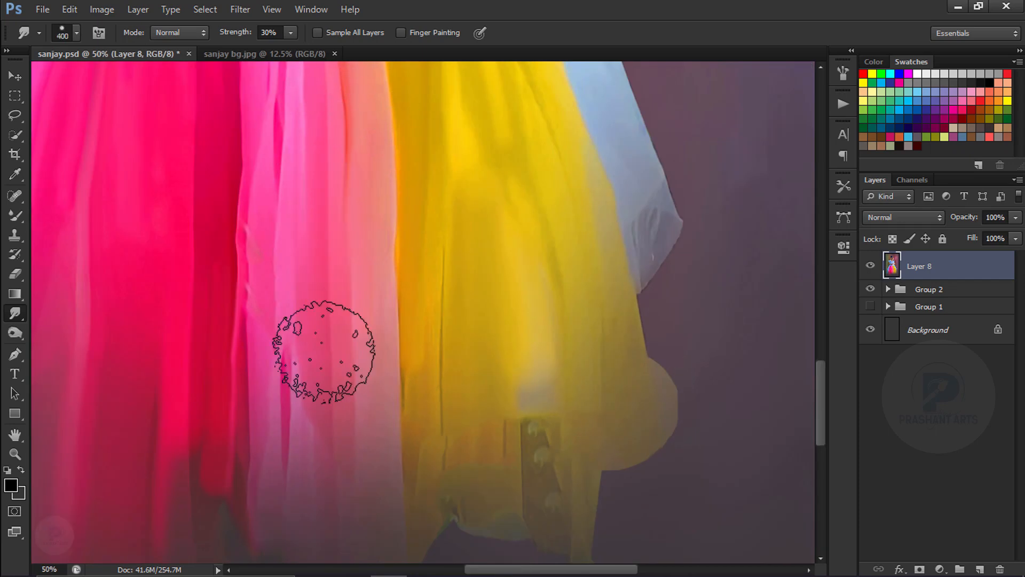
{"action": "key", "text": "b"}
{"action": "key", "text": "bracketright"}
{"action": "key", "text": "bracketright"}
{"action": "key", "text": "bracketright"}
{"action": "key", "text": "ctrl+alt+z"}
Step: Smudge the lower yellow panel and its ragged hem into the backdrop with the speckled tip at size 600 and 30% strength
{"action": "left_click", "coordinate": [15, 313]}
{"action": "left_click_drag", "start_coordinate": [513, 221], "coordinate": [588, 352]}
{"action": "key", "text": "space"}
{"action": "left_click_drag", "start_coordinate": [560, 523], "coordinate": [561, 352]}
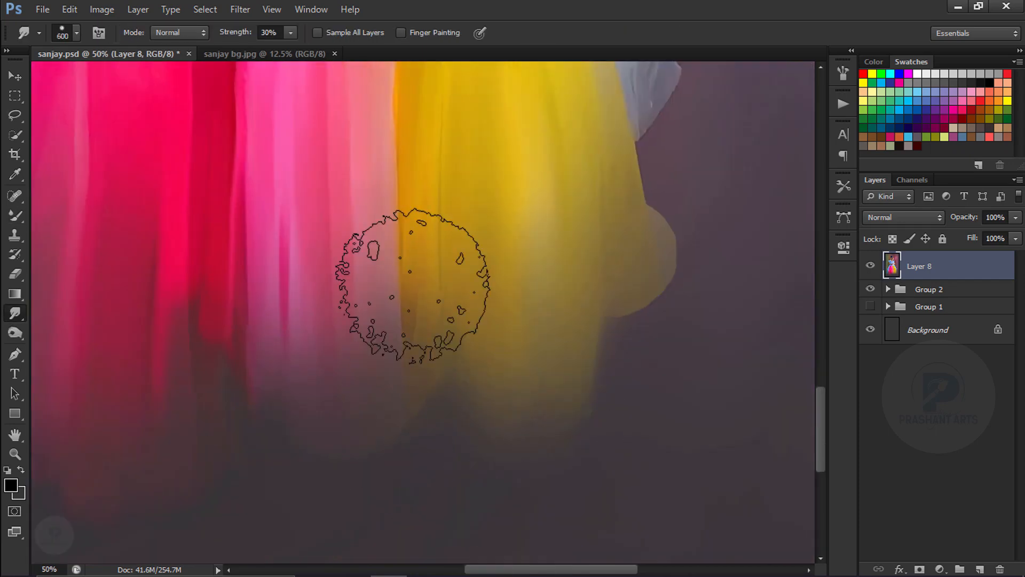
Step: Smudge the hem of the light pink and yellow panels into the dark backdrop, reducing the speckled tip to size 400
{"action": "left_click_drag", "start_coordinate": [491, 96], "coordinate": [383, 542]}
{"action": "key", "text": "bracketleft"}
{"action": "key", "text": "bracketleft"}
{"action": "key", "text": "bracketleft"}
{"action": "key", "text": "space"}
{"action": "mouse_move", "coordinate": [330, 207]}
{"action": "left_mouse_down"}
{"action": "mouse_move", "coordinate": [466, 221]}
{"action": "mouse_move", "coordinate": [480, 238]}
{"action": "left_mouse_up"}
{"action": "key", "text": "ctrl+minus"}
{"action": "key", "text": "ctrl+minus"}
{"action": "key", "text": "ctrl+minus"}
{"action": "key", "text": "bracketright"}
{"action": "key", "text": "bracketright"}
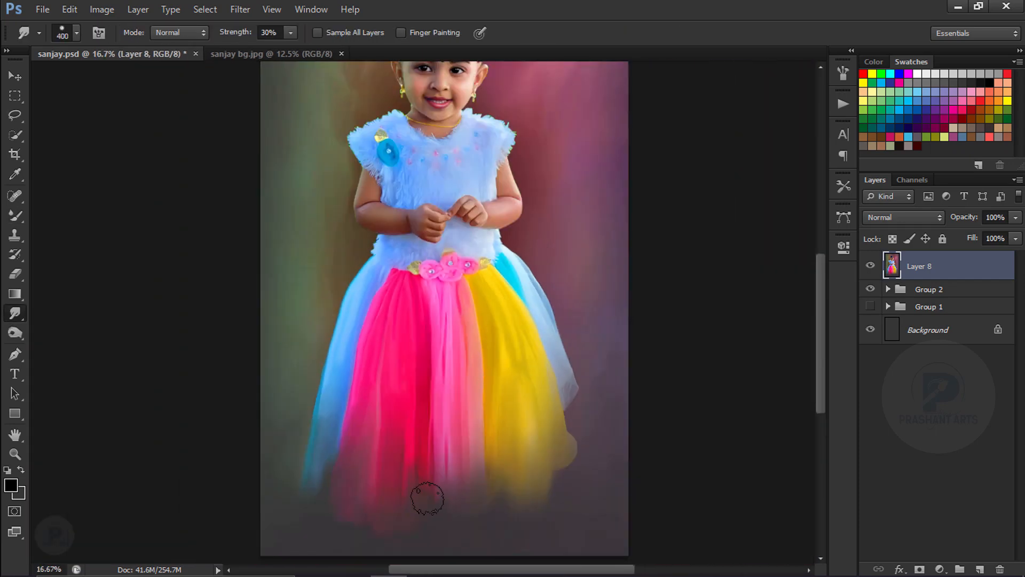
Step: Enlarge the speckled smudge tip to size 700 and soften the skirt's hem further into the backdrop
{"action": "key", "text": "space"}
{"action": "left_click_drag", "start_coordinate": [503, 176], "coordinate": [473, 285]}
{"action": "key", "text": "ctrl+minus"}
{"action": "key", "text": "ctrl+minus"}
{"action": "key", "text": "ctrl+equal"}
{"action": "key", "text": "ctrl+equal"}
{"action": "key", "text": "ctrl+minus"}
{"action": "key", "text": "bracketright"}
{"action": "key", "text": "bracketright"}
{"action": "key", "text": "bracketright"}
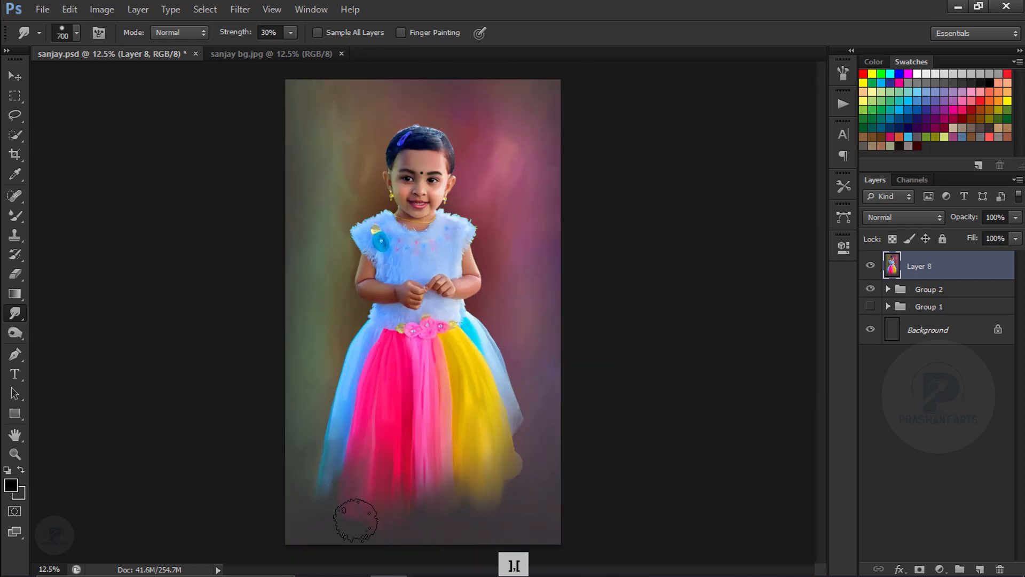
{"action": "key", "text": "ctrl+equal"}
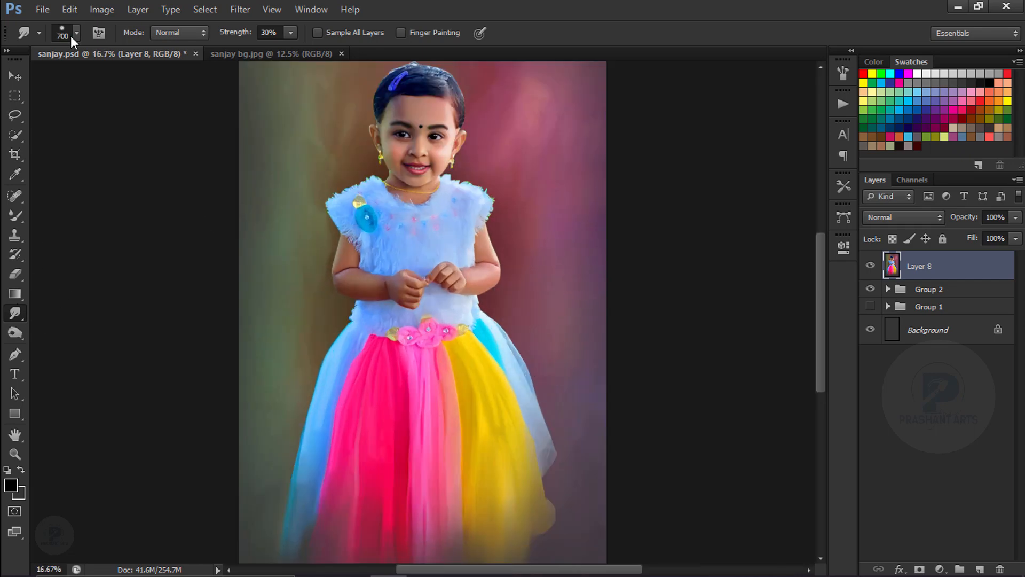
Step: Choose a three-dot smudge tip at size 20 and 85% strength, and paint the swept hair above the forehead into smooth strands
{"action": "left_click", "coordinate": [32, 33]}
{"action": "left_click", "coordinate": [85, 262]}
{"action": "key", "text": "ctrl+equal"}
{"action": "key", "text": "ctrl+equal"}
{"action": "key", "text": "space"}
{"action": "left_click_drag", "start_coordinate": [395, 134], "coordinate": [395, 481]}
{"action": "key", "text": "ctrl+equal"}
{"action": "key", "text": "ctrl+equal"}
{"action": "key", "text": "ctrl+equal"}
{"action": "mouse_move", "coordinate": [405, 215]}
{"action": "left_mouse_down"}
{"action": "mouse_move", "coordinate": [348, 197]}
{"action": "mouse_move", "coordinate": [352, 411]}
{"action": "left_mouse_up"}
{"action": "key", "text": "ctrl+equal"}
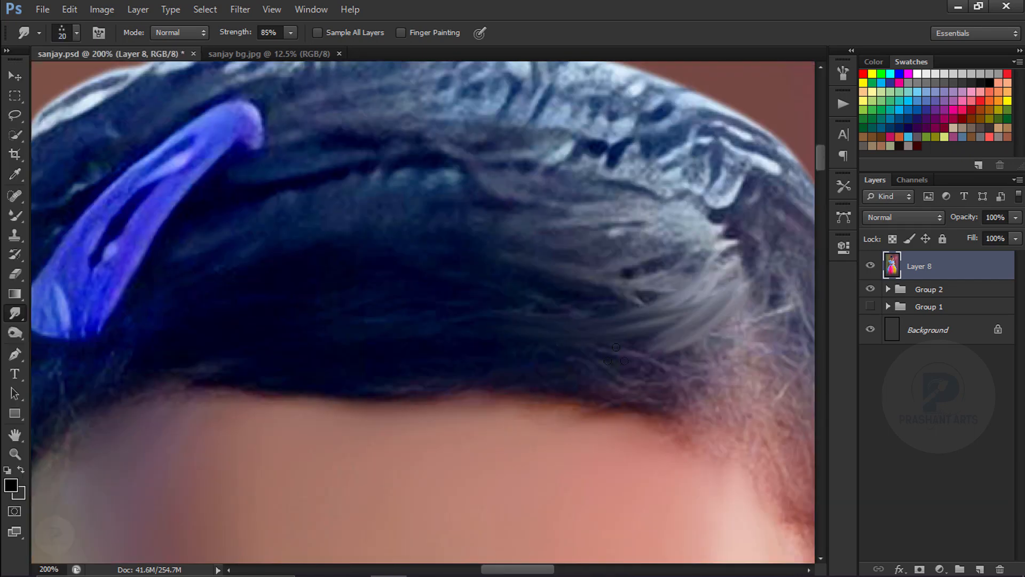
{"action": "key", "text": "bracketright"}
{"action": "key", "text": "bracketright"}
{"action": "left_click_drag", "start_coordinate": [534, 305], "coordinate": [694, 246]}
{"action": "left_click_drag", "start_coordinate": [427, 240], "coordinate": [673, 214]}
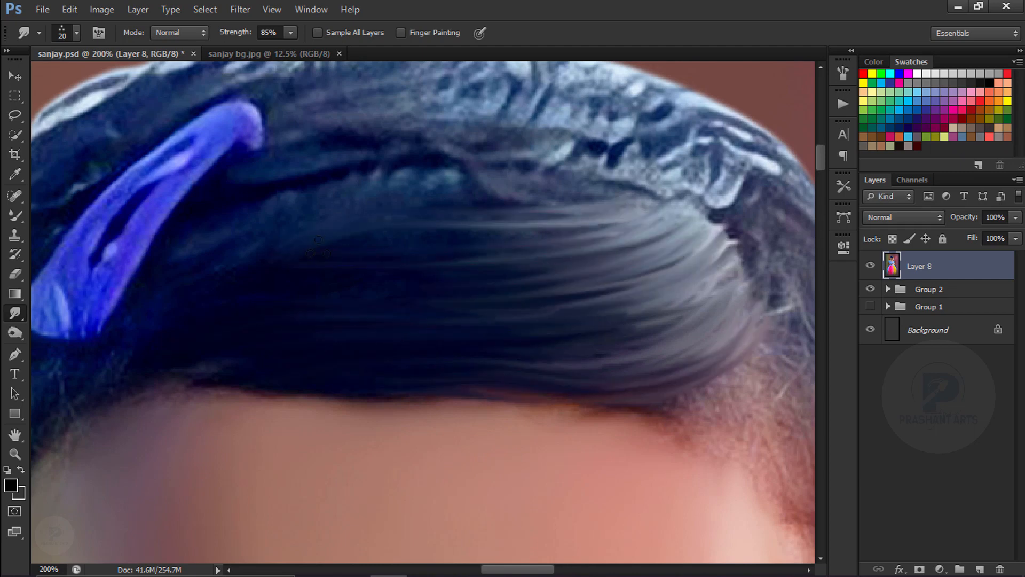
Step: Smudge the stray hairs below the blue clip and along the side of the head into smooth dark strands
{"action": "key", "text": "space"}
{"action": "left_click_drag", "start_coordinate": [140, 329], "coordinate": [407, 174]}
{"action": "left_click_drag", "start_coordinate": [214, 436], "coordinate": [179, 536]}
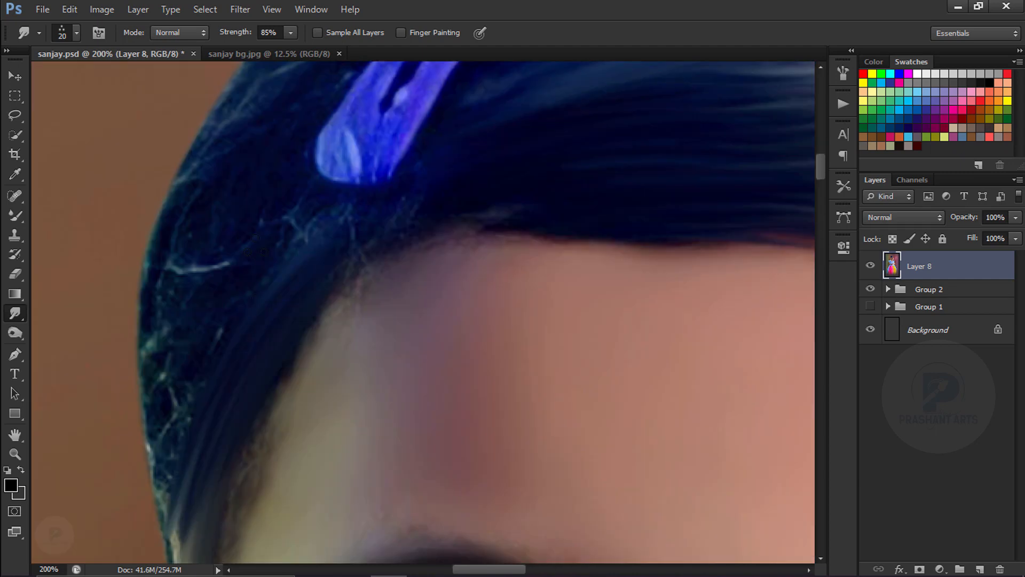
{"action": "left_click_drag", "start_coordinate": [222, 182], "coordinate": [160, 363]}
{"action": "left_click_drag", "start_coordinate": [145, 315], "coordinate": [142, 433]}
{"action": "key", "text": "space"}
{"action": "left_click_drag", "start_coordinate": [216, 358], "coordinate": [281, 196]}
{"action": "left_click_drag", "start_coordinate": [323, 296], "coordinate": [275, 419]}
{"action": "left_click_drag", "start_coordinate": [259, 374], "coordinate": [256, 430]}
Step: Smudge the hair around the blue clip and up toward the crown into smooth strands following the head's curve
{"action": "key", "text": "space"}
{"action": "mouse_move", "coordinate": [374, 123]}
{"action": "left_mouse_down"}
{"action": "mouse_move", "coordinate": [289, 385]}
{"action": "mouse_move", "coordinate": [478, 321]}
{"action": "left_mouse_up"}
{"action": "left_click_drag", "start_coordinate": [342, 377], "coordinate": [491, 342]}
{"action": "key", "text": "space"}
{"action": "left_click_drag", "start_coordinate": [333, 114], "coordinate": [284, 268]}
{"action": "left_click_drag", "start_coordinate": [320, 239], "coordinate": [262, 314]}
{"action": "left_click_drag", "start_coordinate": [314, 273], "coordinate": [143, 355]}
{"action": "left_click_drag", "start_coordinate": [552, 137], "coordinate": [371, 217]}
{"action": "left_click_drag", "start_coordinate": [115, 418], "coordinate": [85, 506]}
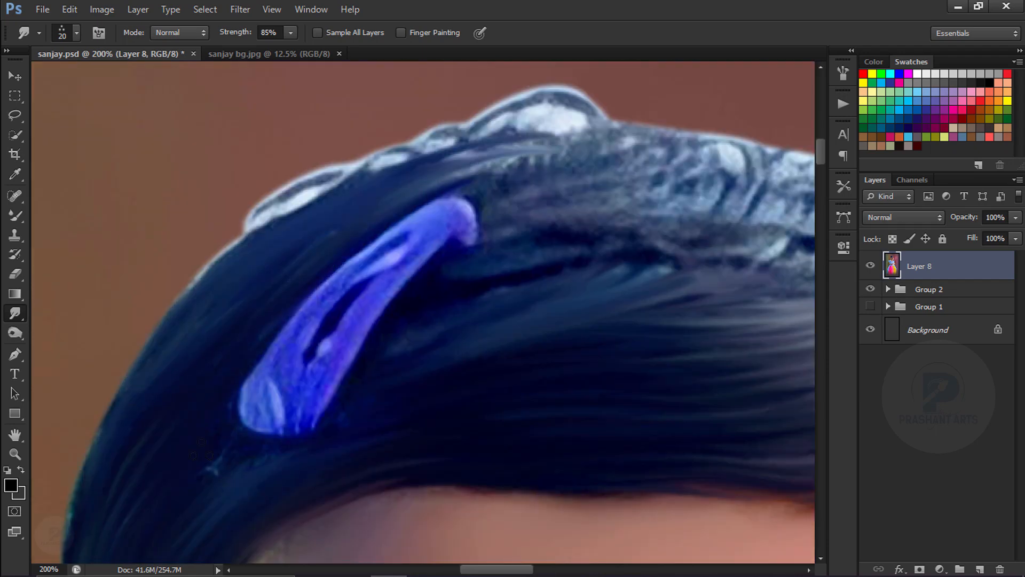
Step: Smudge the hair on the side opposite the clip into long strands running from the crown down past the temple
{"action": "key", "text": "space"}
{"action": "left_click_drag", "start_coordinate": [784, 273], "coordinate": [407, 261]}
{"action": "left_click_drag", "start_coordinate": [633, 422], "coordinate": [323, 208]}
{"action": "left_click_drag", "start_coordinate": [325, 210], "coordinate": [388, 492]}
{"action": "key", "text": "space"}
{"action": "left_click_drag", "start_coordinate": [388, 342], "coordinate": [404, 343]}
{"action": "left_click_drag", "start_coordinate": [393, 288], "coordinate": [427, 480]}
{"action": "left_click_drag", "start_coordinate": [371, 153], "coordinate": [453, 400]}
{"action": "left_click_drag", "start_coordinate": [422, 171], "coordinate": [465, 544]}
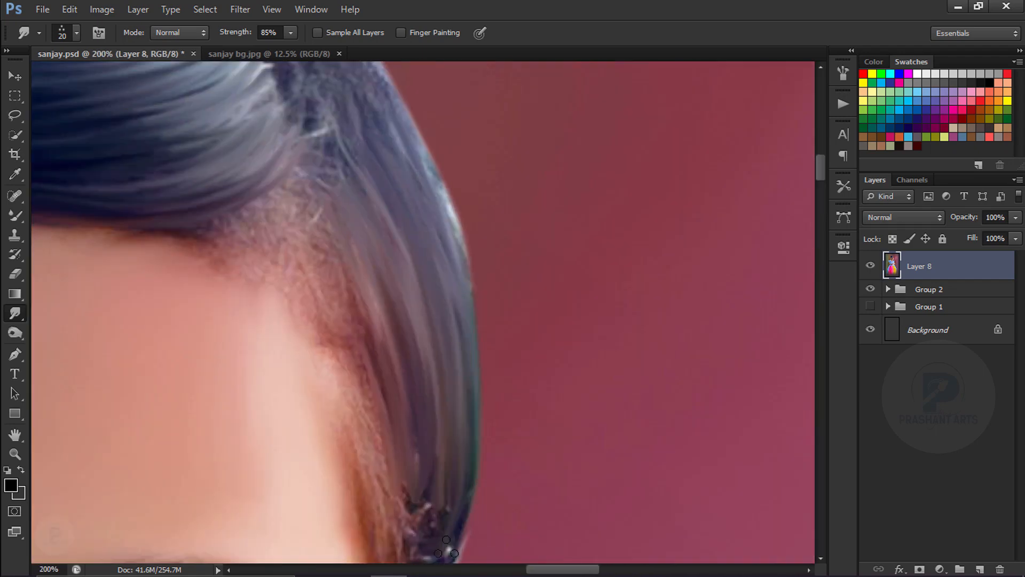
{"action": "left_click_drag", "start_coordinate": [299, 237], "coordinate": [382, 403]}
Step: Smooth the reddish hairline at that temple and the hair tips just above the ear with the three-dot tip
{"action": "key", "text": "space"}
{"action": "mouse_move", "coordinate": [386, 113]}
{"action": "left_mouse_down"}
{"action": "mouse_move", "coordinate": [387, 224]}
{"action": "mouse_move", "coordinate": [465, 449]}
{"action": "left_mouse_up"}
{"action": "key", "text": "space"}
{"action": "mouse_move", "coordinate": [385, 420]}
{"action": "left_mouse_down"}
{"action": "mouse_move", "coordinate": [384, 222]}
{"action": "mouse_move", "coordinate": [279, 165]}
{"action": "left_mouse_up"}
{"action": "key", "text": "ctrl+alt+z"}
{"action": "scroll", "coordinate": [345, 210], "scroll_direction": "down", "scroll_amount": 5}
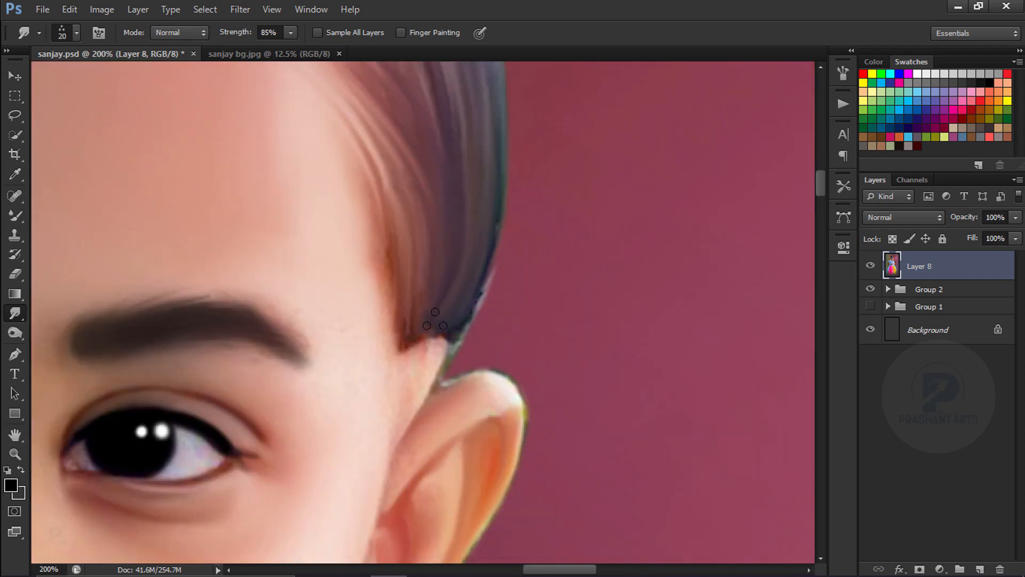
Step: Smudge the hairline on the clip side into soft strands over the temple, from the forehead down to the ear
{"action": "key", "text": "ctrl+0"}
{"action": "key", "text": "ctrl+1"}
{"action": "key", "text": "ctrl+plus"}
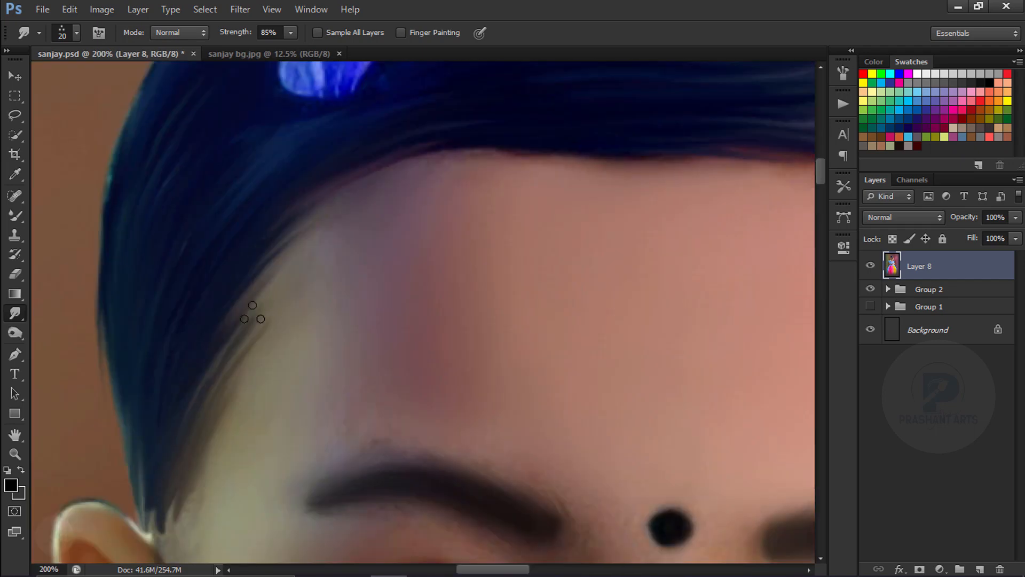
Step: Smooth the white-edged crown outline and the blue hair clip, using a round smudge tip reduced to size 10
{"action": "key", "text": "space"}
{"action": "left_click_drag", "start_coordinate": [258, 315], "coordinate": [614, 188]}
{"action": "mouse_move", "coordinate": [148, 176]}
{"action": "left_mouse_down"}
{"action": "mouse_move", "coordinate": [256, 138]}
{"action": "mouse_move", "coordinate": [393, 202]}
{"action": "left_mouse_up"}
{"action": "key", "text": "space"}
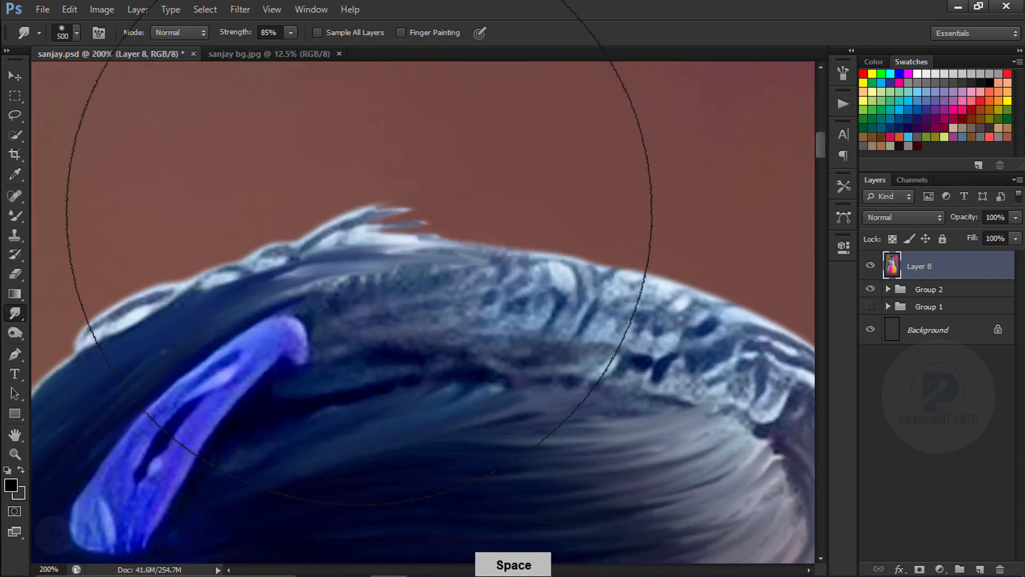
{"action": "key", "text": "bracketright"}
{"action": "left_click_drag", "start_coordinate": [215, 328], "coordinate": [609, 163]}
{"action": "key", "text": "space"}
{"action": "left_click_drag", "start_coordinate": [350, 376], "coordinate": [269, 253]}
{"action": "key", "text": "bracketleft"}
{"action": "key", "text": "bracketleft"}
{"action": "key", "text": "bracketleft"}
{"action": "key", "text": "bracketleft"}
{"action": "key", "text": "bracketleft"}
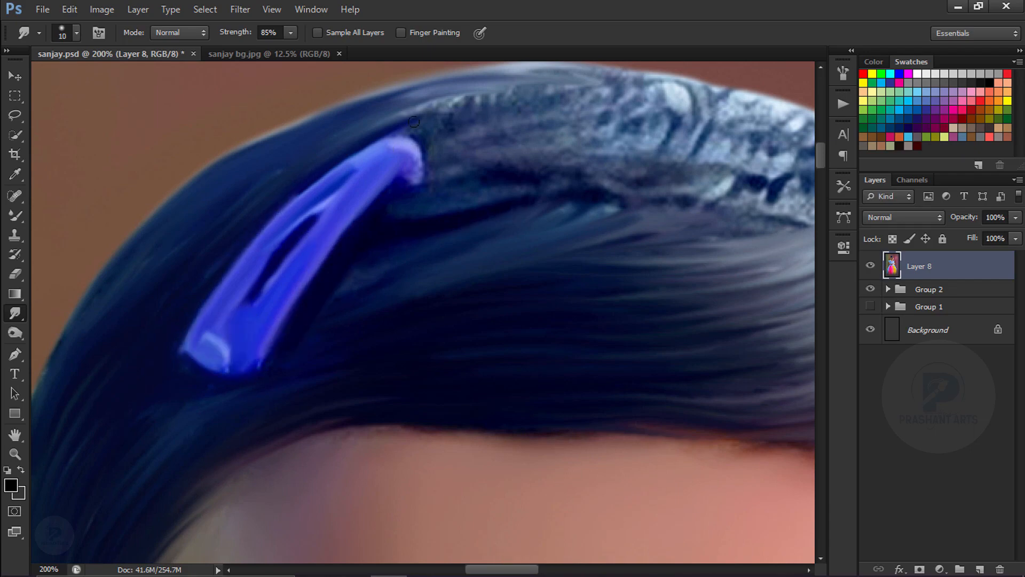
Step: Smudge the ragged fur edge of the brooch-side shoulder into soft tufts with the three-dot tip at size 30
{"action": "key", "text": "ctrl+minus"}
{"action": "key", "text": "ctrl+minus"}
{"action": "key", "text": "ctrl+minus"}
{"action": "key", "text": "ctrl+minus"}
{"action": "key", "text": "ctrl+minus"}
{"action": "key", "text": "ctrl+minus"}
{"action": "key", "text": "ctrl+minus"}
{"action": "key", "text": "ctrl+equal"}
{"action": "key", "text": "ctrl+equal"}
{"action": "key", "text": "ctrl+equal"}
{"action": "key", "text": "ctrl+equal"}
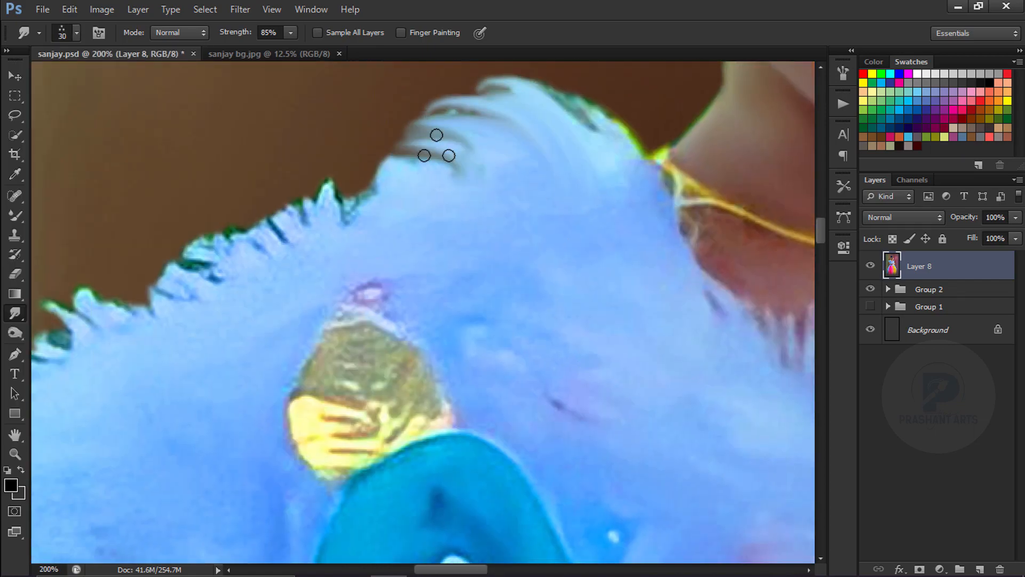
{"action": "scroll", "coordinate": [319, 234], "scroll_direction": "left", "scroll_amount": 4}
{"action": "scroll", "coordinate": [297, 435], "scroll_direction": "down", "scroll_amount": 3}
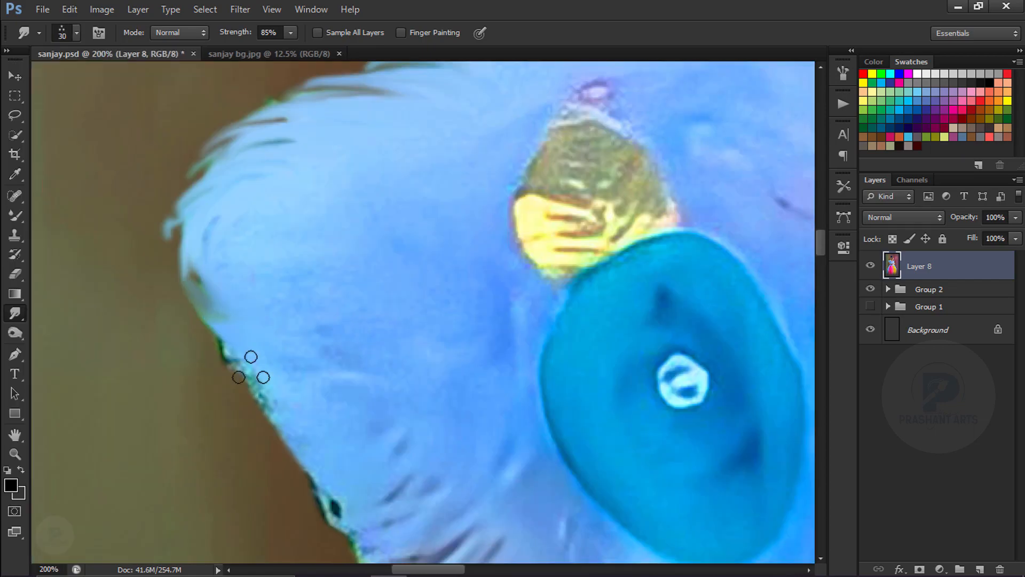
Step: Pull the lower sleeve fringe beside the blue brooch into pointed fur strands over the upper arm
{"action": "scroll", "coordinate": [277, 363], "scroll_direction": "down", "scroll_amount": 3}
{"action": "scroll", "coordinate": [278, 363], "scroll_direction": "right", "scroll_amount": 2}
{"action": "scroll", "coordinate": [308, 356], "scroll_direction": "down", "scroll_amount": 6}
{"action": "scroll", "coordinate": [308, 356], "scroll_direction": "right", "scroll_amount": 3}
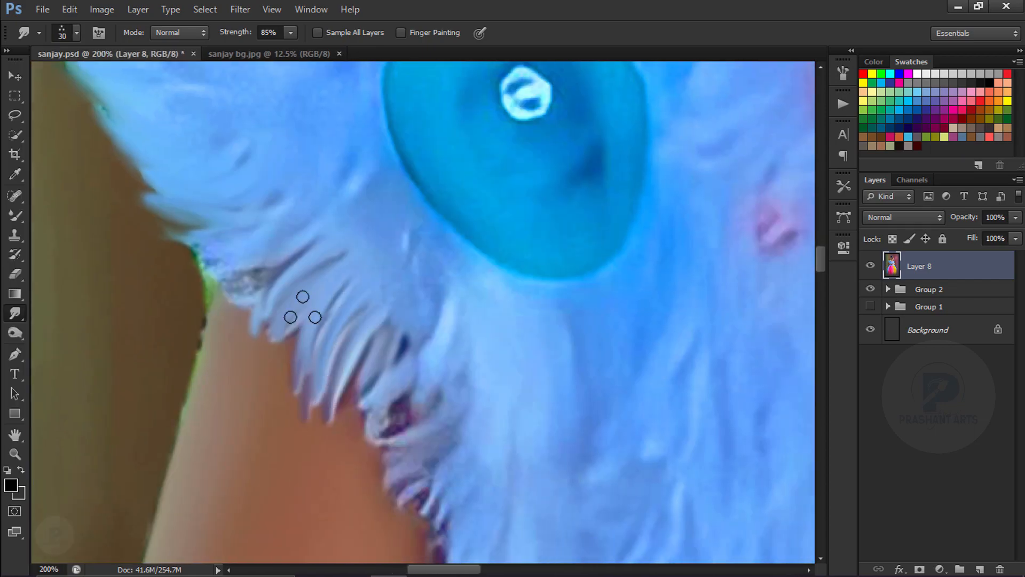
{"action": "scroll", "coordinate": [243, 367], "scroll_direction": "up", "scroll_amount": 2}
{"action": "scroll", "coordinate": [242, 366], "scroll_direction": "left", "scroll_amount": 2}
{"action": "left_click_drag", "start_coordinate": [524, 459], "coordinate": [374, 323]}
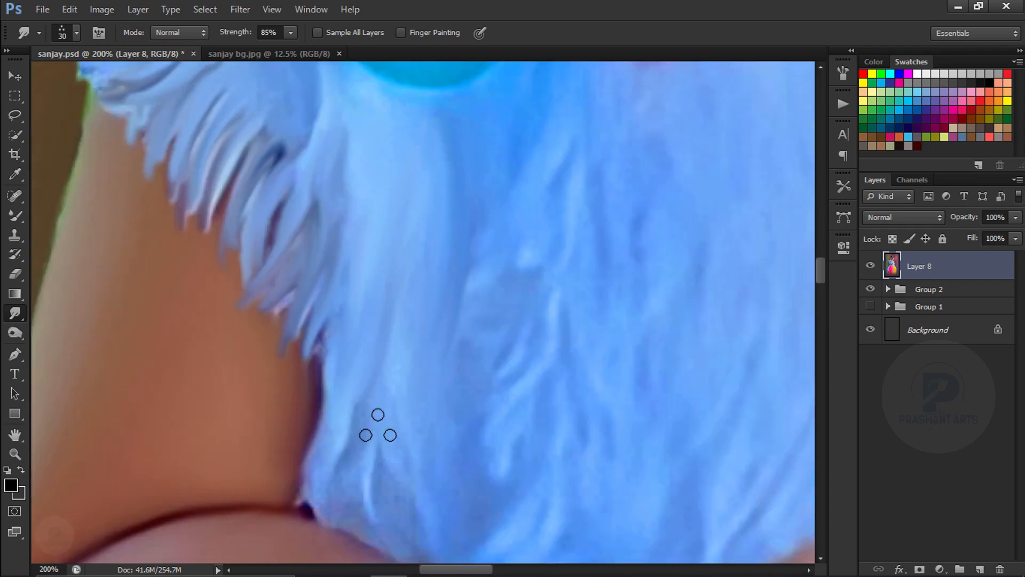
Step: Smudge the bodice fur below the brooch and above the forearm into soft strands with the three-dot tip at size 35
{"action": "left_click_drag", "start_coordinate": [528, 212], "coordinate": [329, 213]}
{"action": "key", "text": "bracketright"}
{"action": "left_click_drag", "start_coordinate": [245, 506], "coordinate": [259, 307]}
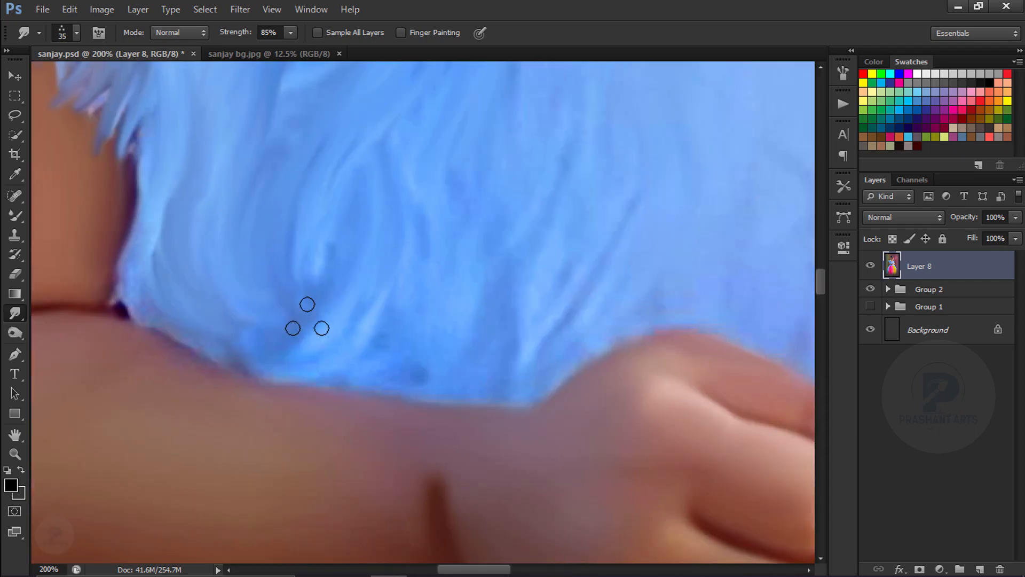
{"action": "left_click_drag", "start_coordinate": [443, 267], "coordinate": [310, 437]}
{"action": "left_click_drag", "start_coordinate": [316, 475], "coordinate": [345, 336]}
{"action": "mouse_move", "coordinate": [354, 438]}
{"action": "left_mouse_down"}
{"action": "mouse_move", "coordinate": [389, 208]}
{"action": "mouse_move", "coordinate": [263, 345]}
{"action": "left_mouse_up"}
{"action": "left_click_drag", "start_coordinate": [224, 160], "coordinate": [270, 416]}
{"action": "left_click_drag", "start_coordinate": [213, 85], "coordinate": [253, 310]}
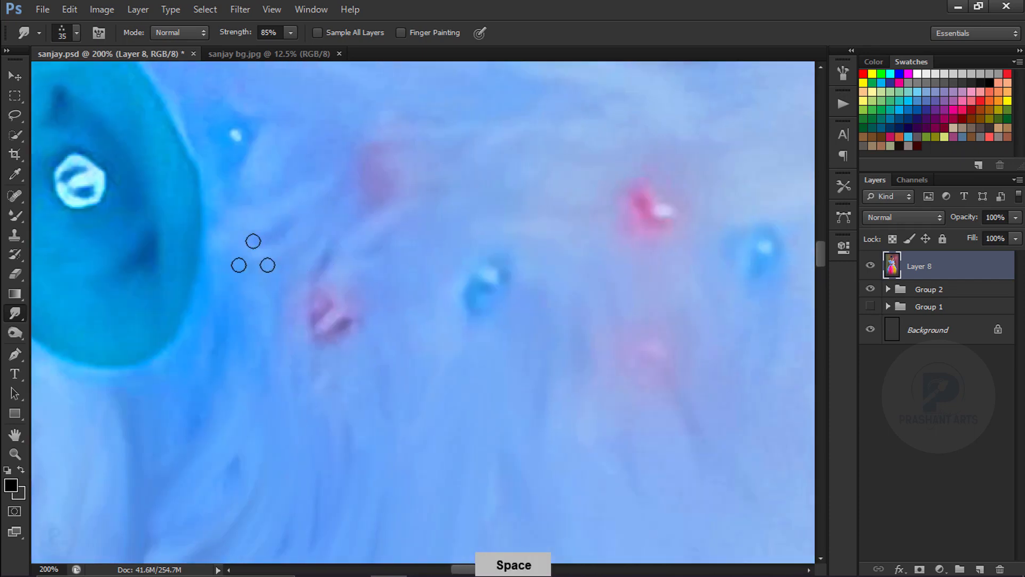
Step: Enlarge the three-dot tip to size 50 and smooth the chest fur around the pink and blue beads up to the neckline
{"action": "left_click_drag", "start_coordinate": [342, 176], "coordinate": [449, 517]}
{"action": "left_click_drag", "start_coordinate": [570, 339], "coordinate": [526, 257]}
{"action": "left_click_drag", "start_coordinate": [497, 294], "coordinate": [446, 198]}
{"action": "key", "text": "bracketright"}
{"action": "key", "text": "bracketright"}
{"action": "key", "text": "bracketright"}
{"action": "left_click_drag", "start_coordinate": [268, 288], "coordinate": [512, 395]}
{"action": "left_click_drag", "start_coordinate": [710, 384], "coordinate": [186, 269]}
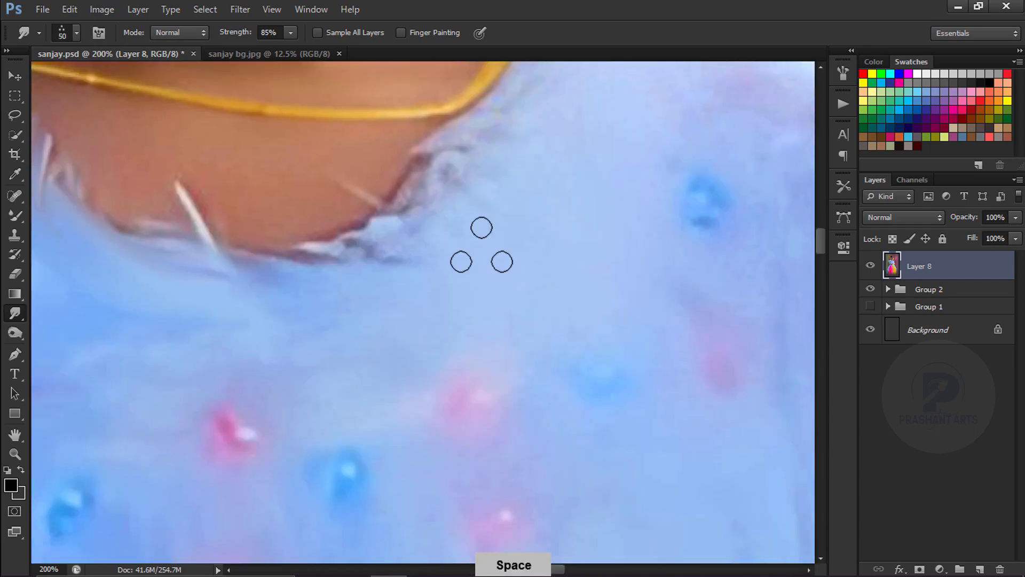
{"action": "mouse_move", "coordinate": [513, 200]}
{"action": "left_mouse_down"}
{"action": "mouse_move", "coordinate": [462, 217]}
{"action": "mouse_move", "coordinate": [497, 359]}
{"action": "mouse_move", "coordinate": [549, 339]}
{"action": "mouse_move", "coordinate": [528, 347]}
{"action": "mouse_move", "coordinate": [444, 178]}
{"action": "mouse_move", "coordinate": [526, 347]}
{"action": "mouse_move", "coordinate": [544, 231]}
{"action": "mouse_move", "coordinate": [541, 211]}
{"action": "mouse_move", "coordinate": [424, 402]}
{"action": "mouse_move", "coordinate": [296, 273]}
{"action": "mouse_move", "coordinate": [318, 259]}
{"action": "mouse_move", "coordinate": [387, 253]}
{"action": "left_mouse_up"}
Step: Smudge the bodice front and the opposite fluffy sleeve into soft fur strands with the three-dot tip at size 45
{"action": "key", "text": "bracketright"}
{"action": "key", "text": "ctrl+0"}
{"action": "key", "text": "ctrl+1"}
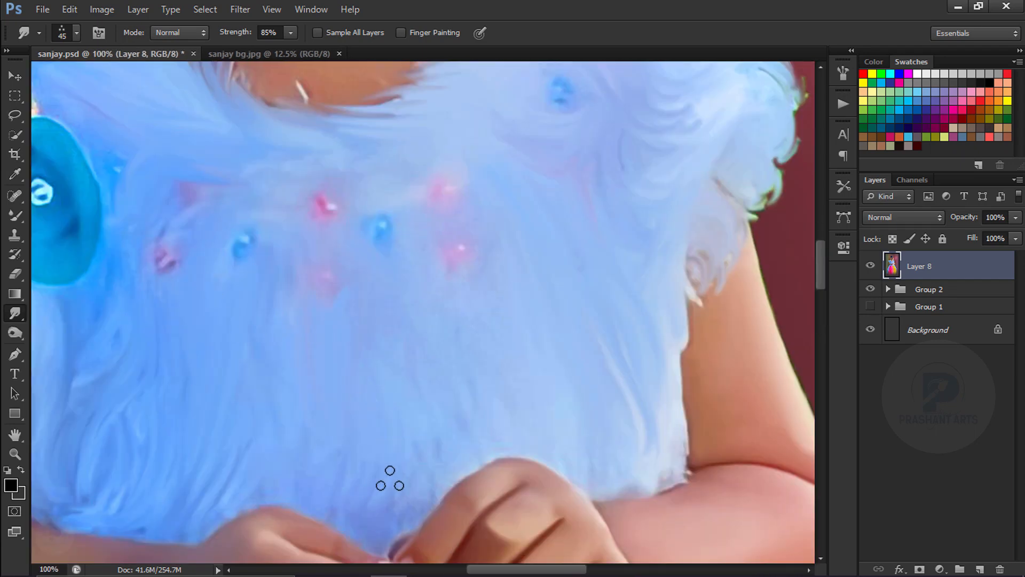
Step: Smudge the waist fur below the hands and around the pink flowers into soft tufts, including its outer edges
{"action": "left_click_drag", "start_coordinate": [568, 366], "coordinate": [284, 256]}
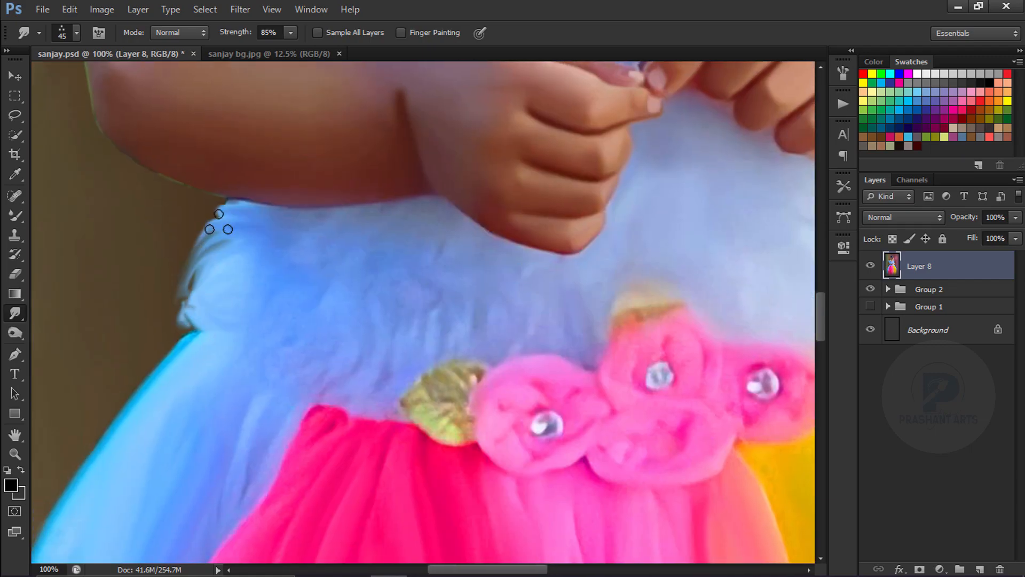
{"action": "left_click_drag", "start_coordinate": [641, 248], "coordinate": [462, 330]}
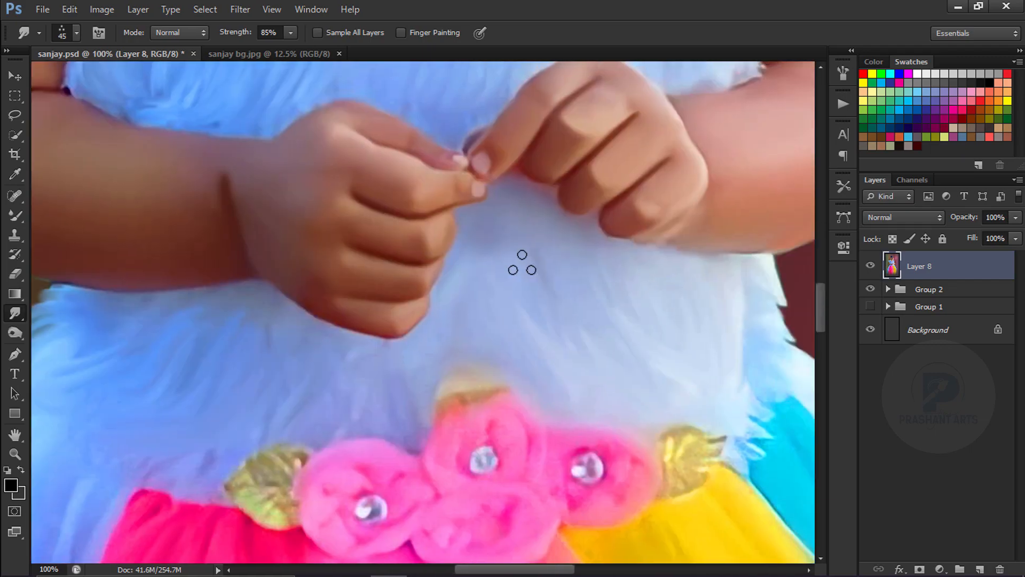
{"action": "left_click_drag", "start_coordinate": [720, 387], "coordinate": [506, 309]}
{"action": "key", "text": "ctrl+minus"}
{"action": "key", "text": "ctrl+minus"}
{"action": "key", "text": "ctrl+minus"}
{"action": "key", "text": "ctrl+minus"}
{"action": "key", "text": "ctrl+minus"}
{"action": "key", "text": "ctrl+minus"}
{"action": "key", "text": "ctrl+equal"}
{"action": "key", "text": "ctrl+minus"}
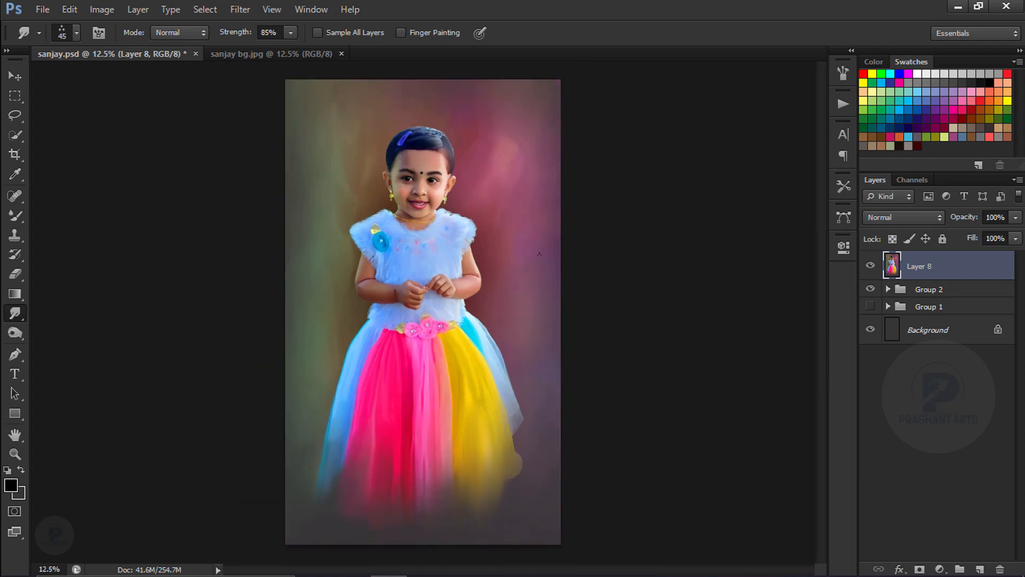
Step: Switch to a round smudge tip at size 35 and 85% strength, and smooth the shoulder fur beside the blue brooch
{"action": "key", "text": "ctrl+equal"}
{"action": "key", "text": "ctrl+equal"}
{"action": "key", "text": "ctrl+equal"}
{"action": "left_click_drag", "start_coordinate": [421, 197], "coordinate": [398, 342]}
{"action": "left_click", "coordinate": [77, 33]}
{"action": "double_click", "coordinate": [32, 153]}
{"action": "key", "text": "ctrl+equal"}
{"action": "key", "text": "ctrl+equal"}
{"action": "left_click_drag", "start_coordinate": [165, 110], "coordinate": [426, 238]}
{"action": "key", "text": "ctrl+equal"}
{"action": "key", "text": "ctrl+equal"}
{"action": "key", "text": "bracketleft"}
{"action": "key", "text": "bracketleft"}
{"action": "key", "text": "bracketleft"}
{"action": "key", "text": "bracketleft"}
{"action": "left_click_drag", "start_coordinate": [111, 212], "coordinate": [87, 283]}
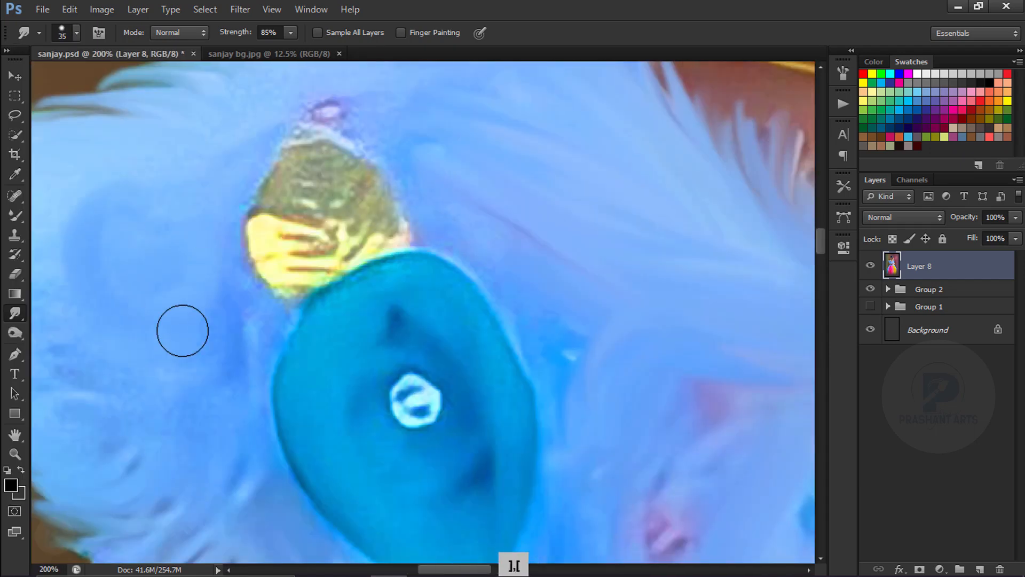
Step: Smudge the shoulder fur beside the blue brooch into smooth strands with the round tip, reduced to size 30
{"action": "left_click", "coordinate": [847, 78]}
{"action": "left_click", "coordinate": [804, 63]}
{"action": "mouse_move", "coordinate": [216, 242]}
{"action": "left_mouse_down"}
{"action": "mouse_move", "coordinate": [199, 331]}
{"action": "mouse_move", "coordinate": [333, 264]}
{"action": "left_mouse_up"}
{"action": "key", "text": "bracketleft"}
{"action": "key", "text": "bracketleft"}
{"action": "left_click_drag", "start_coordinate": [553, 238], "coordinate": [624, 323]}
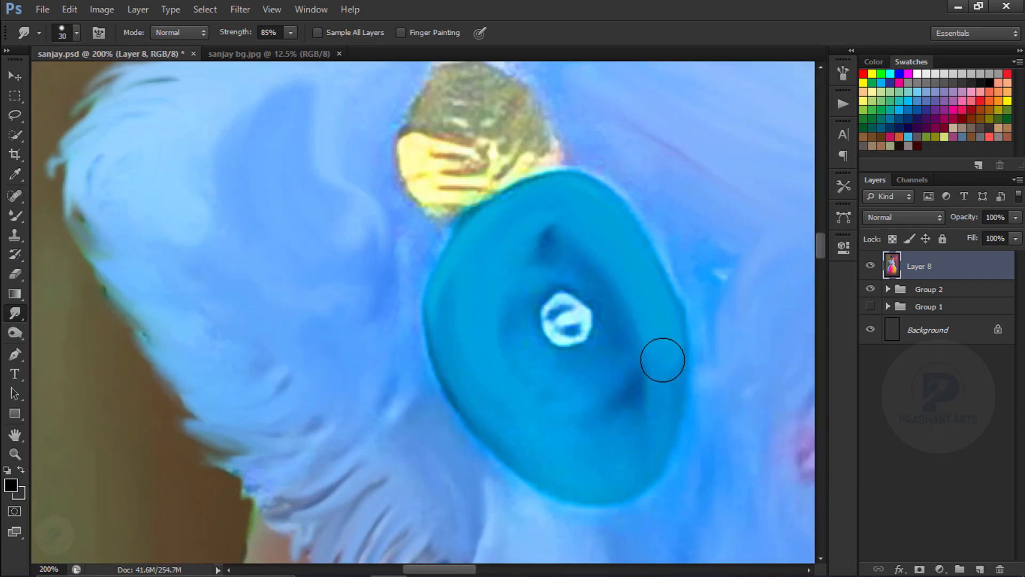
Step: Smudge the blue brooch's petals and rim, and the fur around them, at 85% strength
{"action": "left_click_drag", "start_coordinate": [638, 374], "coordinate": [577, 422]}
{"action": "left_click_drag", "start_coordinate": [712, 299], "coordinate": [520, 221]}
{"action": "left_click_drag", "start_coordinate": [521, 144], "coordinate": [550, 192]}
{"action": "left_click_drag", "start_coordinate": [768, 325], "coordinate": [522, 250]}
{"action": "left_click_drag", "start_coordinate": [694, 197], "coordinate": [507, 279]}
{"action": "mouse_move", "coordinate": [512, 280]}
{"action": "left_mouse_down"}
{"action": "mouse_move", "coordinate": [526, 299]}
{"action": "mouse_move", "coordinate": [774, 347]}
{"action": "left_mouse_up"}
{"action": "left_click_drag", "start_coordinate": [273, 171], "coordinate": [644, 308]}
Step: Smooth the gold leaf and the pink tip above the brooch with a smudge tip at about size 15
{"action": "mouse_move", "coordinate": [411, 198]}
{"action": "left_mouse_down"}
{"action": "mouse_move", "coordinate": [450, 222]}
{"action": "mouse_move", "coordinate": [405, 256]}
{"action": "left_mouse_up"}
{"action": "key", "text": "bracketleft"}
{"action": "key", "text": "bracketleft"}
{"action": "left_click_drag", "start_coordinate": [439, 153], "coordinate": [363, 237]}
{"action": "key", "text": "bracketright"}
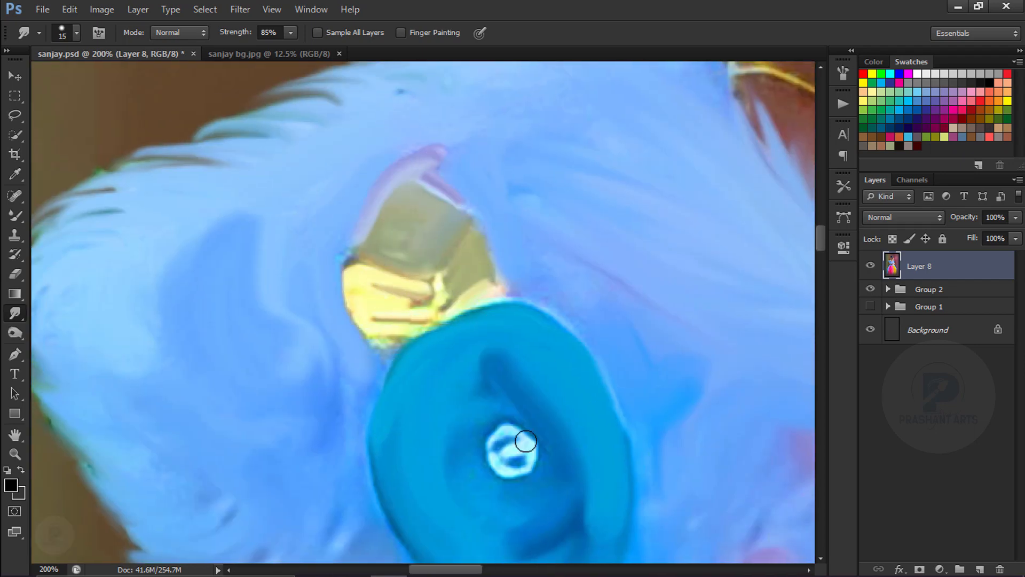
Step: Enlarge the smudge tip to size 25 and smooth the petals of the pink waist flower beside the green leaf
{"action": "key", "text": "ctrl+minus"}
{"action": "key", "text": "ctrl+minus"}
{"action": "key", "text": "ctrl+minus"}
{"action": "mouse_move", "coordinate": [476, 486]}
{"action": "left_mouse_down"}
{"action": "mouse_move", "coordinate": [322, 341]}
{"action": "mouse_move", "coordinate": [515, 188]}
{"action": "left_mouse_up"}
{"action": "key", "text": "ctrl+plus"}
{"action": "key", "text": "ctrl+plus"}
{"action": "key", "text": "ctrl+plus"}
{"action": "key", "text": "bracketright"}
{"action": "key", "text": "bracketright"}
{"action": "key", "text": "bracketright"}
{"action": "key", "text": "bracketright"}
{"action": "left_click_drag", "start_coordinate": [550, 74], "coordinate": [566, 160]}
{"action": "key", "text": "ctrl+minus"}
{"action": "key", "text": "ctrl+minus"}
{"action": "key", "text": "ctrl+plus"}
{"action": "key", "text": "ctrl+plus"}
{"action": "mouse_move", "coordinate": [417, 240]}
{"action": "left_mouse_down"}
{"action": "mouse_move", "coordinate": [522, 244]}
{"action": "mouse_move", "coordinate": [383, 335]}
{"action": "mouse_move", "coordinate": [579, 304]}
{"action": "mouse_move", "coordinate": [514, 401]}
{"action": "left_mouse_up"}
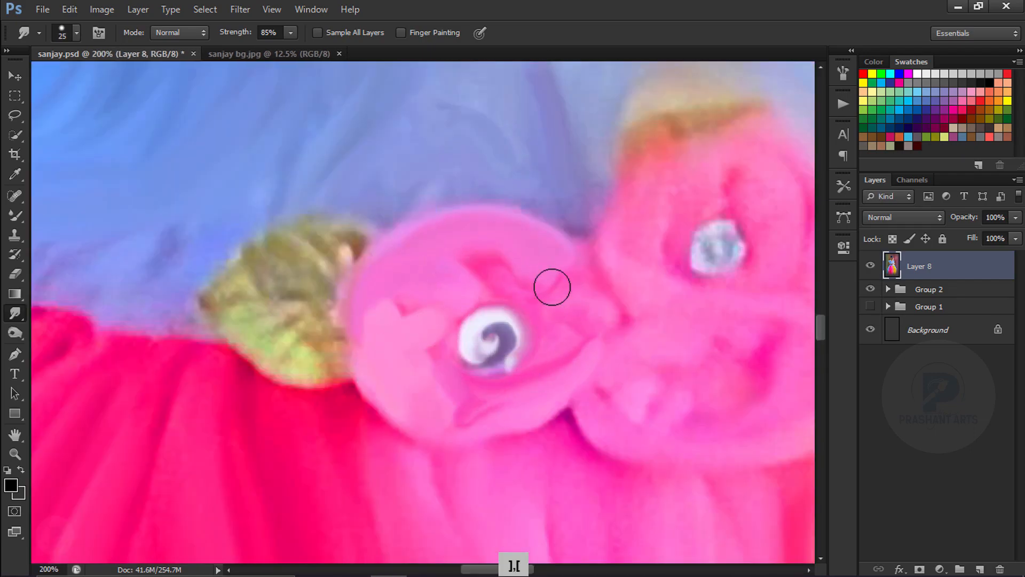
Step: Smudge the upper petals and pearl of the central pink waist flower with a tip at about size 15
{"action": "left_click_drag", "start_coordinate": [614, 256], "coordinate": [374, 344]}
{"action": "key", "text": "bracketleft"}
{"action": "left_click_drag", "start_coordinate": [427, 342], "coordinate": [454, 266]}
{"action": "key", "text": "bracketright"}
{"action": "left_click_drag", "start_coordinate": [520, 292], "coordinate": [521, 231]}
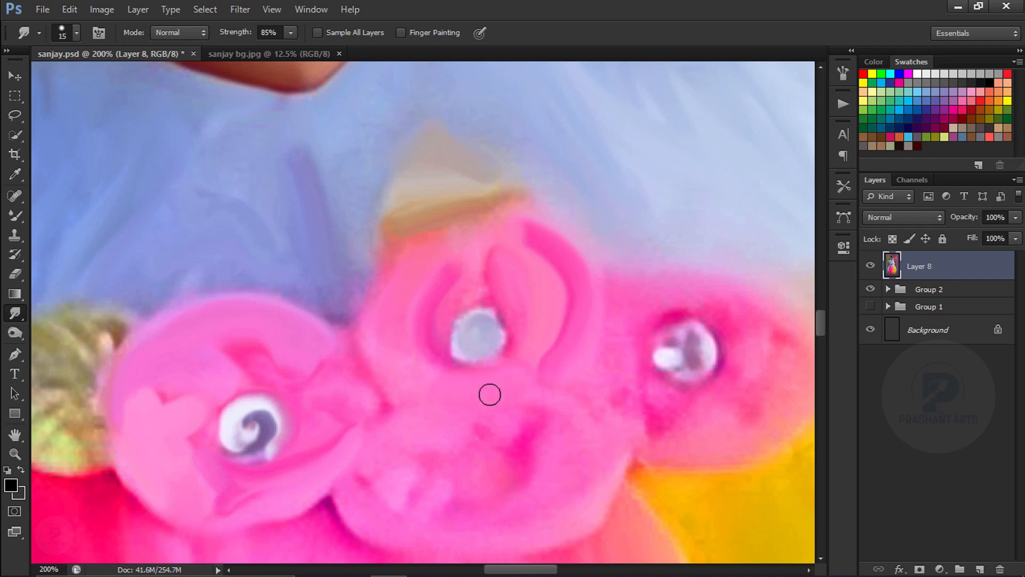
{"action": "left_click_drag", "start_coordinate": [489, 394], "coordinate": [449, 223]}
{"action": "left_click_drag", "start_coordinate": [497, 289], "coordinate": [449, 358]}
Step: Smooth the lower petals of the central waist flower with larger and smaller smudge tips
{"action": "key", "text": "bracketright"}
{"action": "key", "text": "bracketright"}
{"action": "key", "text": "bracketright"}
{"action": "key", "text": "bracketright"}
{"action": "left_click_drag", "start_coordinate": [442, 256], "coordinate": [367, 305]}
{"action": "key", "text": "bracketleft"}
{"action": "key", "text": "bracketleft"}
{"action": "key", "text": "bracketleft"}
{"action": "left_click_drag", "start_coordinate": [613, 245], "coordinate": [444, 309]}
{"action": "left_click_drag", "start_coordinate": [585, 315], "coordinate": [486, 347]}
Step: Smudge the petals of the pink waist flower above the yellow skirt panel
{"action": "mouse_move", "coordinate": [433, 184]}
{"action": "left_mouse_down"}
{"action": "mouse_move", "coordinate": [609, 246]}
{"action": "mouse_move", "coordinate": [568, 271]}
{"action": "left_mouse_up"}
{"action": "left_click_drag", "start_coordinate": [521, 299], "coordinate": [475, 326]}
{"action": "left_click_drag", "start_coordinate": [674, 173], "coordinate": [636, 178]}
{"action": "left_click_drag", "start_coordinate": [748, 192], "coordinate": [697, 275]}
Step: Smooth the flowers' lower edges where they meet the pink skirt folds
{"action": "left_click_drag", "start_coordinate": [341, 385], "coordinate": [478, 190]}
{"action": "key", "text": "bracketright"}
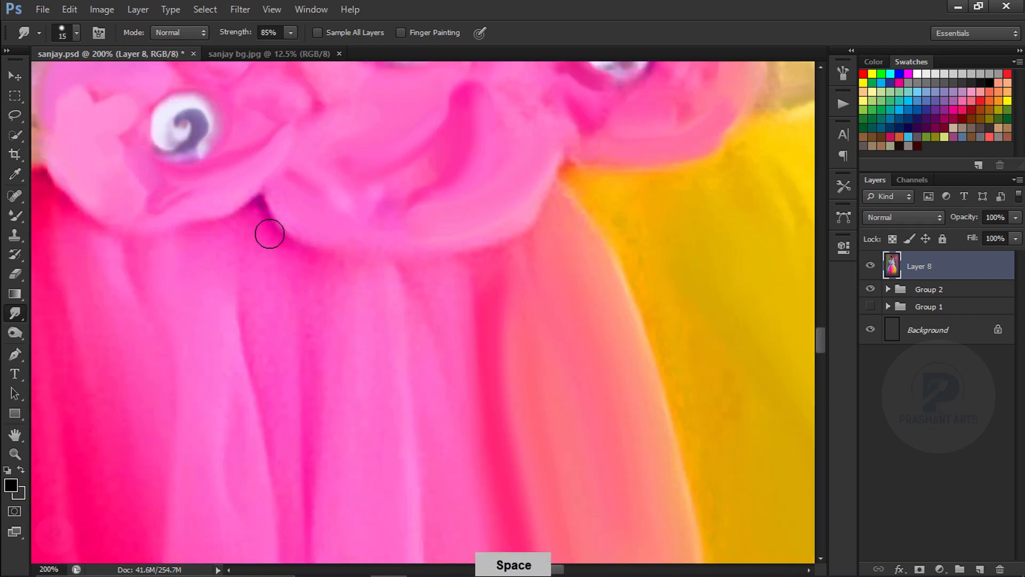
{"action": "left_click_drag", "start_coordinate": [268, 224], "coordinate": [472, 262]}
{"action": "mouse_move", "coordinate": [475, 250]}
{"action": "left_mouse_down"}
{"action": "mouse_move", "coordinate": [332, 224]}
{"action": "mouse_move", "coordinate": [566, 244]}
{"action": "left_mouse_up"}
{"action": "key", "text": "bracketleft"}
{"action": "left_click_drag", "start_coordinate": [524, 207], "coordinate": [390, 237]}
{"action": "left_click_drag", "start_coordinate": [459, 331], "coordinate": [400, 286]}
Step: Enlarge the smudge tip, undo the trial stroke, lower the strength to 58% and smudge the pink folds below the flowers
{"action": "key", "text": "bracketright"}
{"action": "key", "text": "bracketright"}
{"action": "key", "text": "bracketright"}
{"action": "key", "text": "bracketright"}
{"action": "key", "text": "bracketright"}
{"action": "key", "text": "bracketright"}
{"action": "key", "text": "bracketright"}
{"action": "mouse_move", "coordinate": [326, 229]}
{"action": "left_mouse_down"}
{"action": "mouse_move", "coordinate": [342, 427]}
{"action": "mouse_move", "coordinate": [411, 209]}
{"action": "left_mouse_up"}
{"action": "key", "text": "ctrl+alt+z"}
{"action": "left_click_drag", "start_coordinate": [241, 37], "coordinate": [226, 38]}
{"action": "mouse_move", "coordinate": [455, 291]}
{"action": "left_mouse_down"}
{"action": "mouse_move", "coordinate": [441, 325]}
{"action": "mouse_move", "coordinate": [431, 196]}
{"action": "left_mouse_up"}
Step: Smudge the pink and orange skirt folds further down with the tip at size 50
{"action": "key", "text": "bracketleft"}
{"action": "key", "text": "bracketleft"}
{"action": "key", "text": "bracketleft"}
{"action": "left_click_drag", "start_coordinate": [414, 151], "coordinate": [428, 486]}
{"action": "left_click_drag", "start_coordinate": [575, 233], "coordinate": [373, 96]}
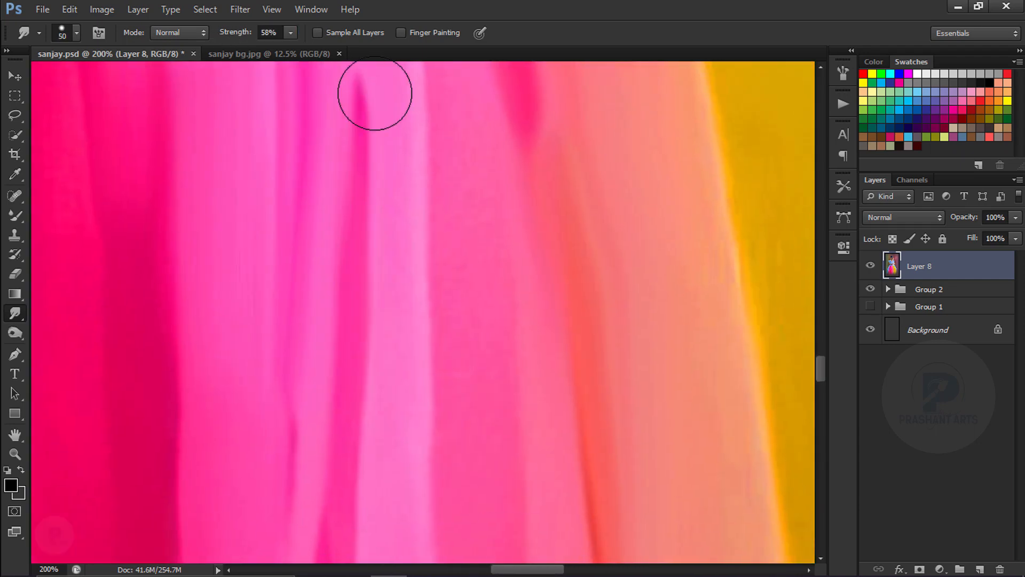
{"action": "left_click_drag", "start_coordinate": [496, 347], "coordinate": [407, 143]}
Step: Enlarge the tip to size 60 and smooth the pink and red folds down toward the hem
{"action": "key", "text": "bracketright"}
{"action": "key", "text": "ctrl+minus"}
{"action": "left_click_drag", "start_coordinate": [445, 105], "coordinate": [447, 149]}
{"action": "left_click_drag", "start_coordinate": [316, 278], "coordinate": [315, 319]}
{"action": "mouse_move", "coordinate": [364, 307]}
{"action": "left_mouse_down"}
{"action": "mouse_move", "coordinate": [367, 114]}
{"action": "mouse_move", "coordinate": [363, 235]}
{"action": "left_mouse_up"}
{"action": "left_click_drag", "start_coordinate": [299, 470], "coordinate": [540, 139]}
{"action": "left_click_drag", "start_coordinate": [257, 480], "coordinate": [494, 166]}
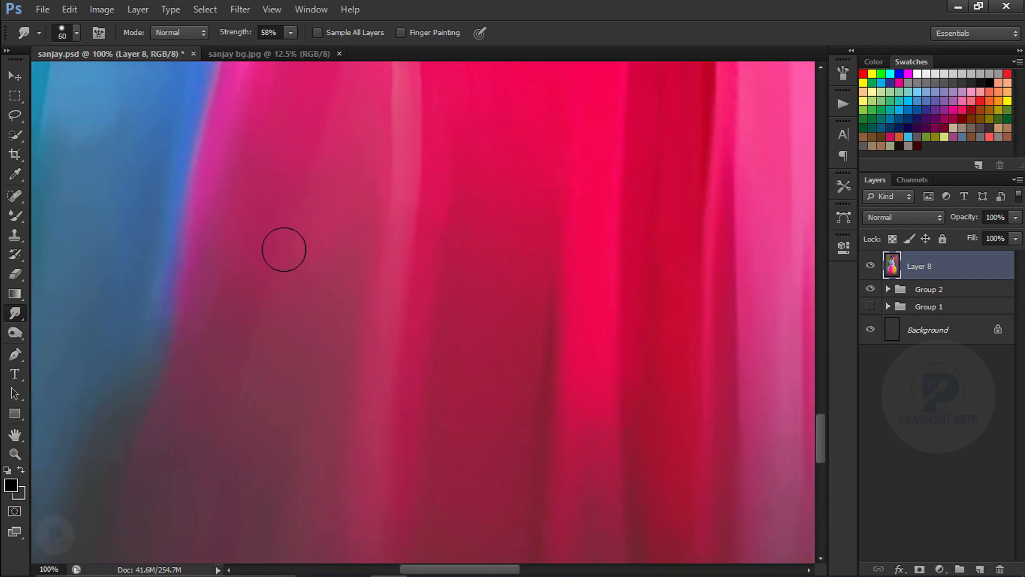
Step: Smudge the folds in the upper part of the yellow skirt panel, starting with the tip at size 45
{"action": "key", "text": "ctrl+minus"}
{"action": "key", "text": "ctrl+minus"}
{"action": "key", "text": "ctrl+minus"}
{"action": "left_click_drag", "start_coordinate": [676, 233], "coordinate": [444, 469]}
{"action": "key", "text": "ctrl+plus"}
{"action": "key", "text": "ctrl+plus"}
{"action": "key", "text": "bracketleft"}
{"action": "key", "text": "bracketleft"}
{"action": "key", "text": "bracketleft"}
{"action": "key", "text": "bracketleft"}
{"action": "key", "text": "bracketleft"}
{"action": "key", "text": "bracketleft"}
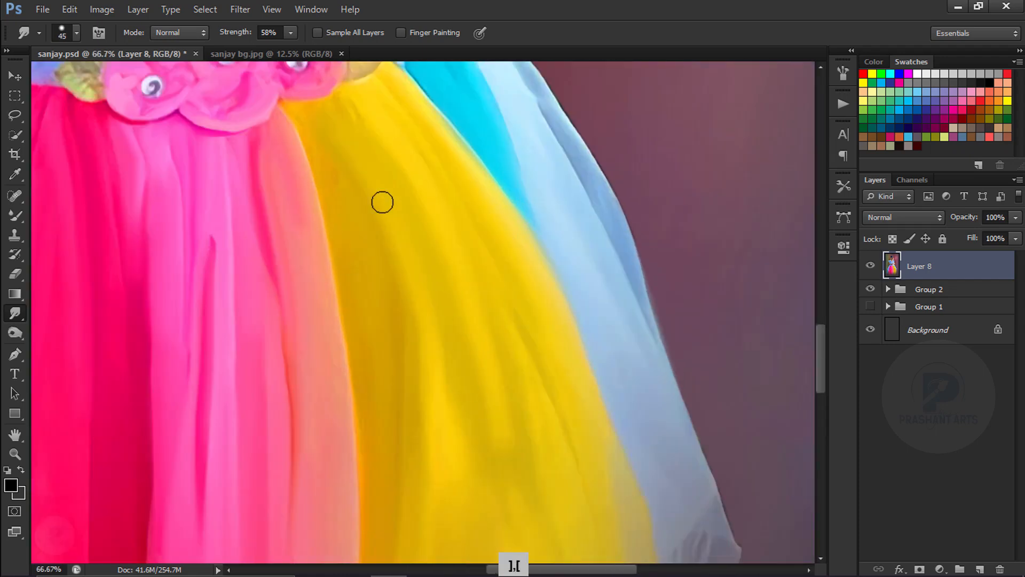
{"action": "left_click_drag", "start_coordinate": [549, 160], "coordinate": [451, 313]}
{"action": "key", "text": "bracketright"}
{"action": "key", "text": "bracketright"}
{"action": "key", "text": "bracketright"}
{"action": "mouse_move", "coordinate": [394, 188]}
{"action": "left_mouse_down"}
{"action": "mouse_move", "coordinate": [491, 430]}
{"action": "mouse_move", "coordinate": [442, 230]}
{"action": "left_mouse_up"}
Step: Enlarge the tip to size 90, smooth the yellow folds further down, and undo the last smudge stroke
{"action": "key", "text": "bracketright"}
{"action": "key", "text": "bracketright"}
{"action": "mouse_move", "coordinate": [411, 242]}
{"action": "left_mouse_down"}
{"action": "mouse_move", "coordinate": [458, 409]}
{"action": "mouse_move", "coordinate": [425, 204]}
{"action": "left_mouse_up"}
{"action": "left_click_drag", "start_coordinate": [445, 240], "coordinate": [466, 387]}
{"action": "key", "text": "ctrl+minus"}
{"action": "key", "text": "ctrl+minus"}
{"action": "key", "text": "ctrl+minus"}
{"action": "key", "text": "ctrl+alt+z"}
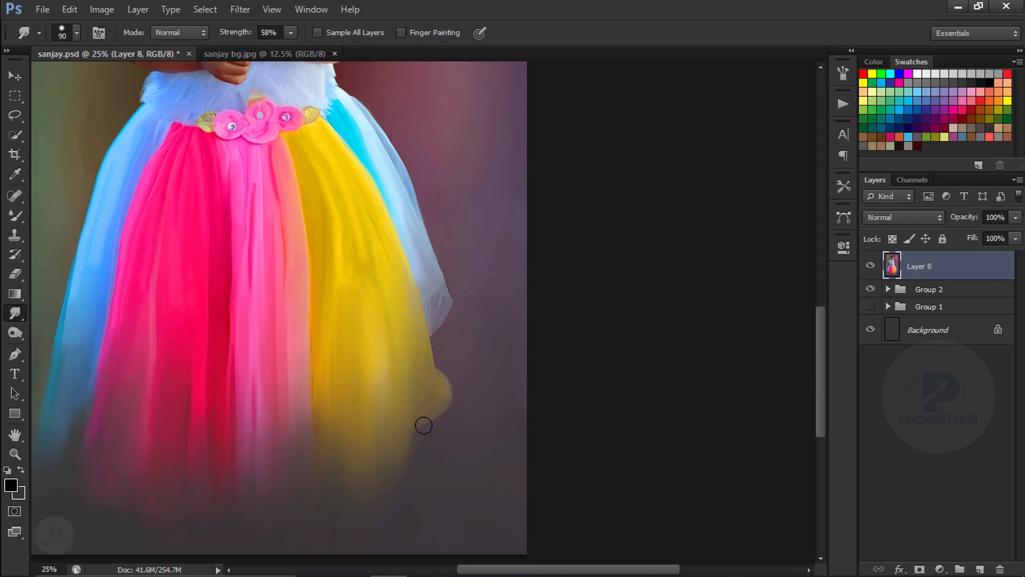
{"action": "key", "text": "ctrl+minus"}
{"action": "key", "text": "ctrl+minus"}
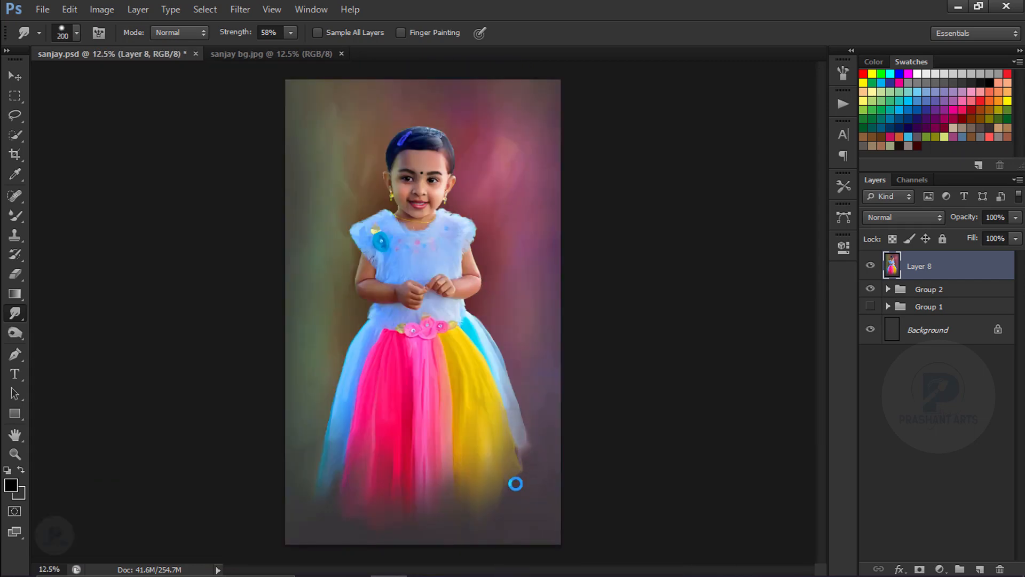
Step: Blend the yellow and pale blue hem into the backdrop with a textured smudge tip at size 900 and 30% strength
{"action": "key", "text": "ctrl+minus"}
{"action": "key", "text": "ctrl+equal"}
{"action": "key", "text": "bracketright"}
{"action": "key", "text": "bracketright"}
{"action": "key", "text": "bracketright"}
{"action": "key", "text": "bracketright"}
{"action": "key", "text": "bracketright"}
{"action": "key", "text": "bracketright"}
{"action": "key", "text": "bracketright"}
{"action": "key", "text": "bracketright"}
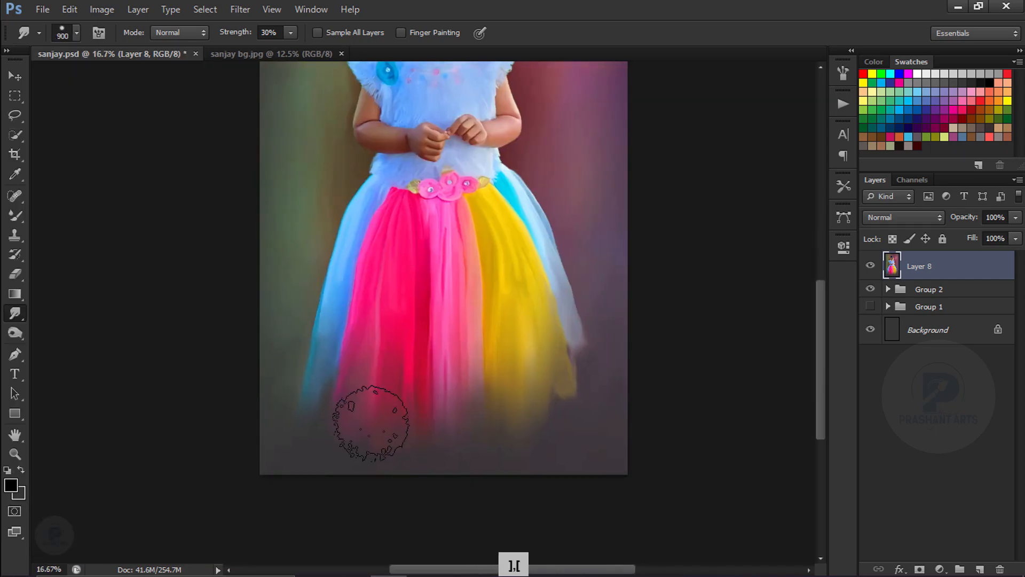
{"action": "key", "text": "3"}
{"action": "left_click_drag", "start_coordinate": [561, 331], "coordinate": [574, 369]}
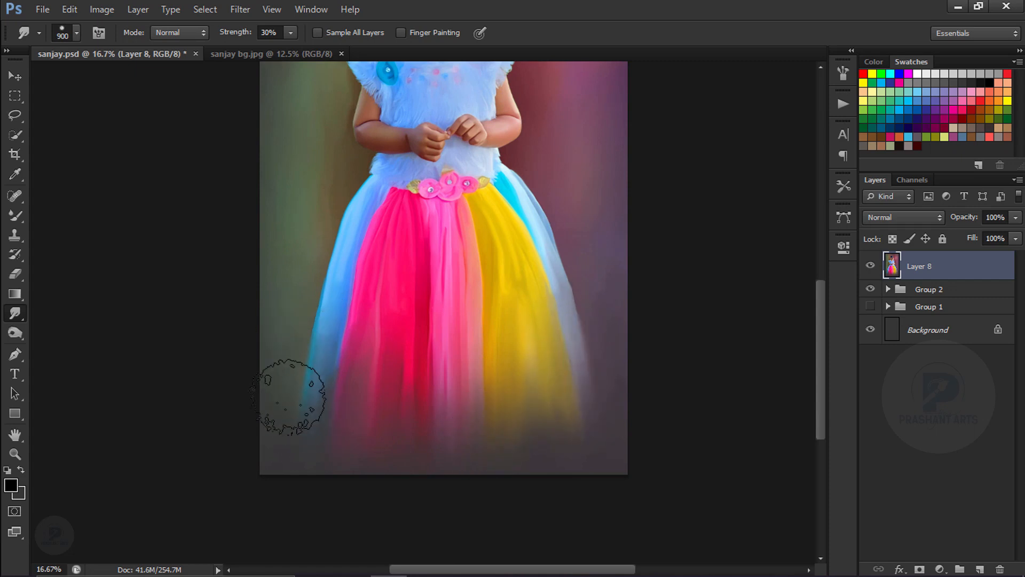
Step: Switch to a soft size 1700 Brush at 14% opacity over the hem and undo the last change
{"action": "key", "text": "ctrl+minus"}
{"action": "key", "text": "b"}
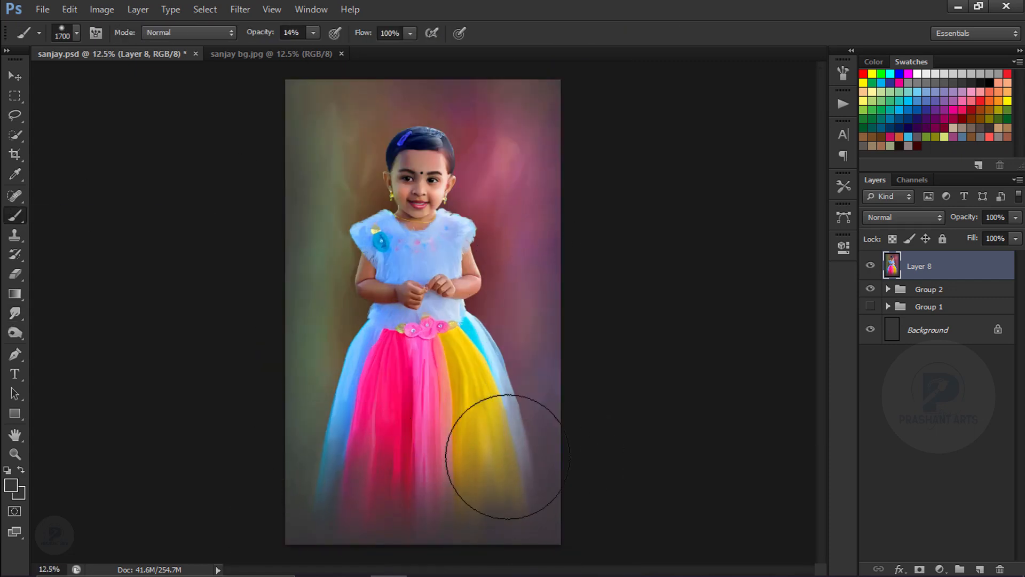
{"action": "key", "text": "ctrl+alt+z"}
{"action": "key", "text": "ctrl+equal"}
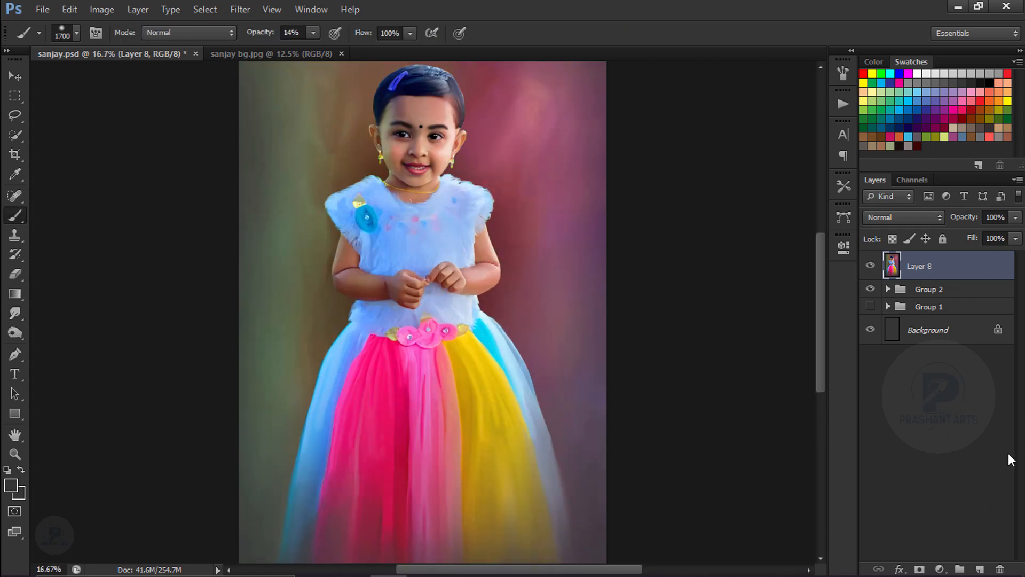
Step: Add a new layer above the girl, set its blend mode to Color and choose a coral red paint colour
{"action": "left_click", "coordinate": [980, 569]}
{"action": "left_click", "coordinate": [904, 217]}
{"action": "left_click", "coordinate": [886, 550]}
{"action": "left_click", "coordinate": [990, 136]}
Step: Tint the girl's cheeks coral on the Color layer with a soft size 175 Brush at 14% opacity
{"action": "key", "text": "ctrl+equal"}
{"action": "key", "text": "ctrl+equal"}
{"action": "left_click_drag", "start_coordinate": [416, 160], "coordinate": [404, 439]}
{"action": "key", "text": "bracketleft"}
{"action": "key", "text": "bracketleft"}
{"action": "key", "text": "bracketleft"}
{"action": "key", "text": "bracketleft"}
{"action": "key", "text": "bracketleft"}
{"action": "key", "text": "bracketleft"}
{"action": "key", "text": "bracketleft"}
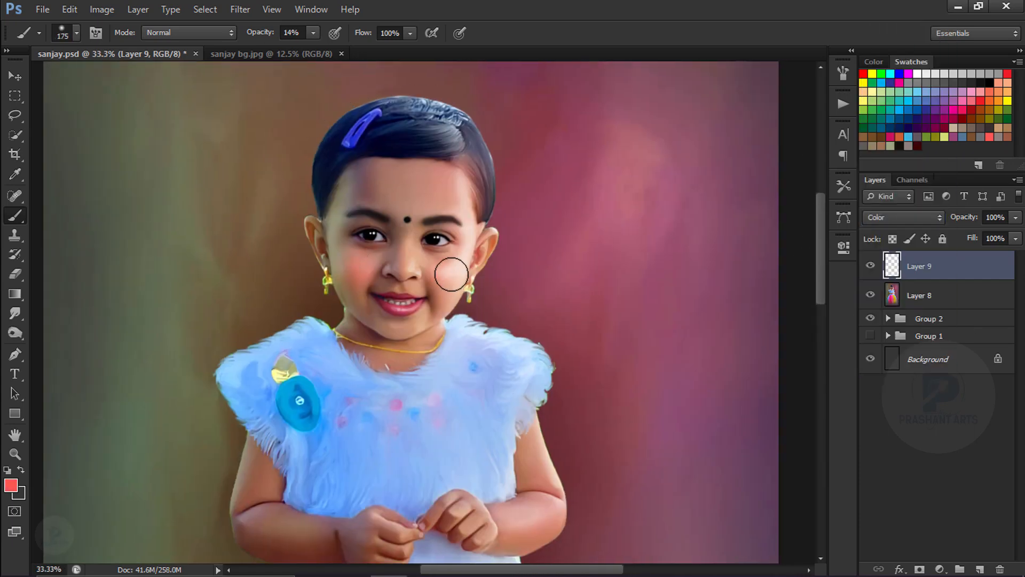
Step: Choose an orange paint colour and paint thin arcs along the lower iris with a size 6 Brush at 14% opacity
{"action": "left_click", "coordinate": [998, 101]}
{"action": "key", "text": "ctrl+equal"}
{"action": "key", "text": "ctrl+equal"}
{"action": "key", "text": "ctrl+equal"}
{"action": "left_click_drag", "start_coordinate": [278, 158], "coordinate": [407, 399]}
{"action": "key", "text": "ctrl+equal"}
{"action": "key", "text": "ctrl+equal"}
{"action": "key", "text": "ctrl+equal"}
{"action": "key", "text": "ctrl+equal"}
{"action": "key", "text": "bracketright"}
{"action": "key", "text": "bracketleft"}
{"action": "key", "text": "bracketleft"}
{"action": "key", "text": "bracketleft"}
{"action": "key", "text": "bracketleft"}
{"action": "key", "text": "bracketleft"}
{"action": "key", "text": "bracketleft"}
{"action": "key", "text": "bracketleft"}
{"action": "key", "text": "bracketleft"}
{"action": "key", "text": "bracketleft"}
{"action": "key", "text": "bracketleft"}
{"action": "key", "text": "bracketleft"}
{"action": "key", "text": "bracketleft"}
{"action": "key", "text": "bracketleft"}
{"action": "key", "text": "bracketleft"}
{"action": "key", "text": "bracketleft"}
{"action": "key", "text": "bracketleft"}
{"action": "left_click_drag", "start_coordinate": [355, 370], "coordinate": [292, 419]}
{"action": "left_click_drag", "start_coordinate": [213, 335], "coordinate": [267, 408]}
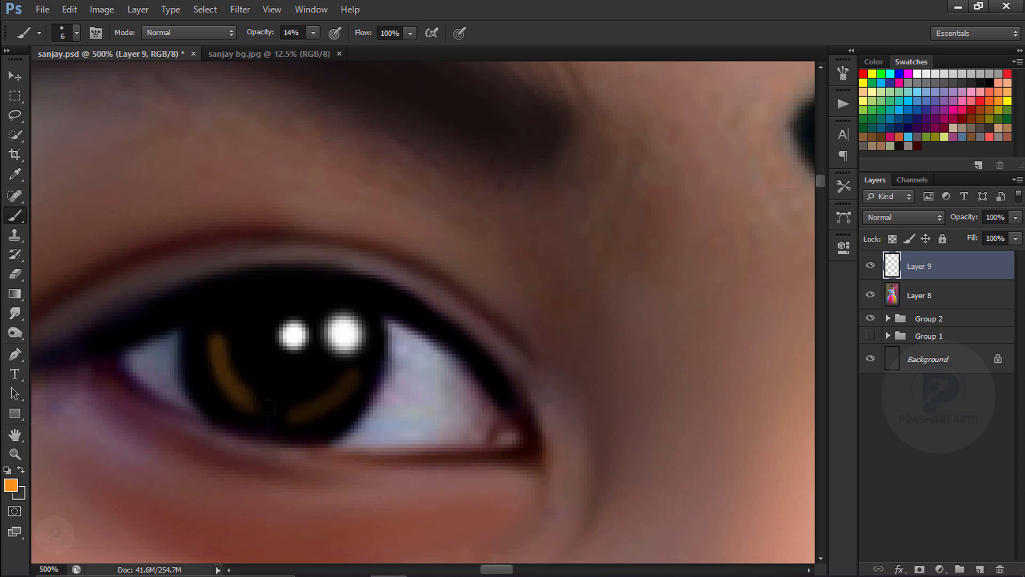
Step: Blend the orange arcs into a soft crescent glow in the iris using the Smudge tool at size 25 and 30% strength
{"action": "left_click", "coordinate": [16, 315]}
{"action": "key", "text": "bracketleft"}
{"action": "key", "text": "bracketleft"}
{"action": "key", "text": "bracketleft"}
{"action": "key", "text": "bracketleft"}
{"action": "key", "text": "bracketleft"}
{"action": "key", "text": "bracketleft"}
{"action": "key", "text": "bracketleft"}
{"action": "key", "text": "bracketleft"}
{"action": "key", "text": "bracketleft"}
{"action": "key", "text": "bracketleft"}
{"action": "key", "text": "bracketleft"}
{"action": "key", "text": "bracketleft"}
{"action": "key", "text": "bracketleft"}
{"action": "key", "text": "bracketleft"}
{"action": "key", "text": "bracketleft"}
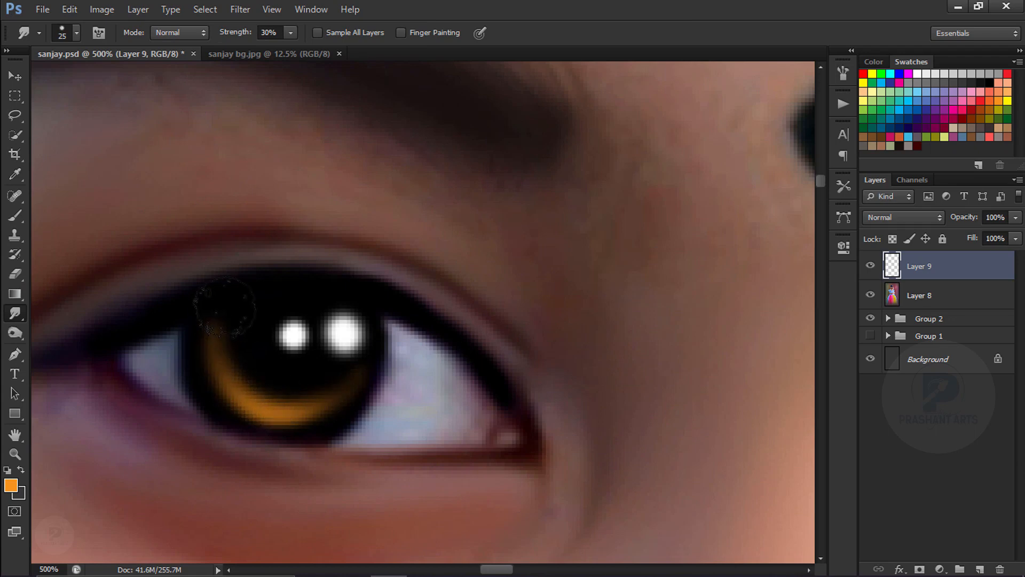
{"action": "key", "text": "ctrl+minus"}
{"action": "key", "text": "ctrl+minus"}
{"action": "key", "text": "ctrl+minus"}
{"action": "key", "text": "ctrl+minus"}
{"action": "key", "text": "ctrl+equal"}
{"action": "key", "text": "ctrl+equal"}
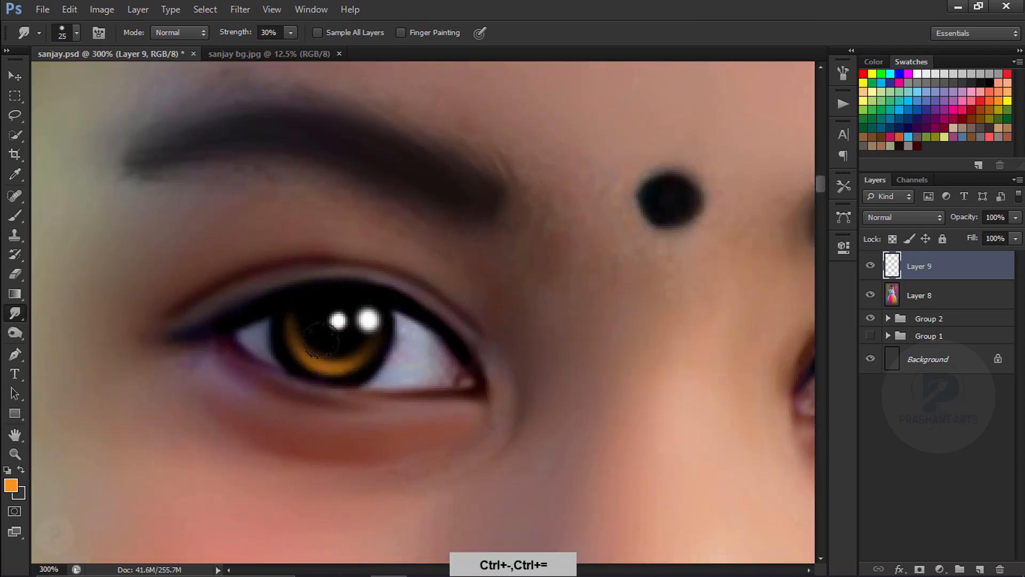
Step: Duplicate the orange glow onto the other iris and delete the surplus copy of the layer
{"action": "key", "text": "bracketleft"}
{"action": "key", "text": "ctrl+minus"}
{"action": "key", "text": "ctrl+minus"}
{"action": "key", "text": "ctrl+minus"}
{"action": "key", "text": "ctrl+j"}
{"action": "key", "text": "v"}
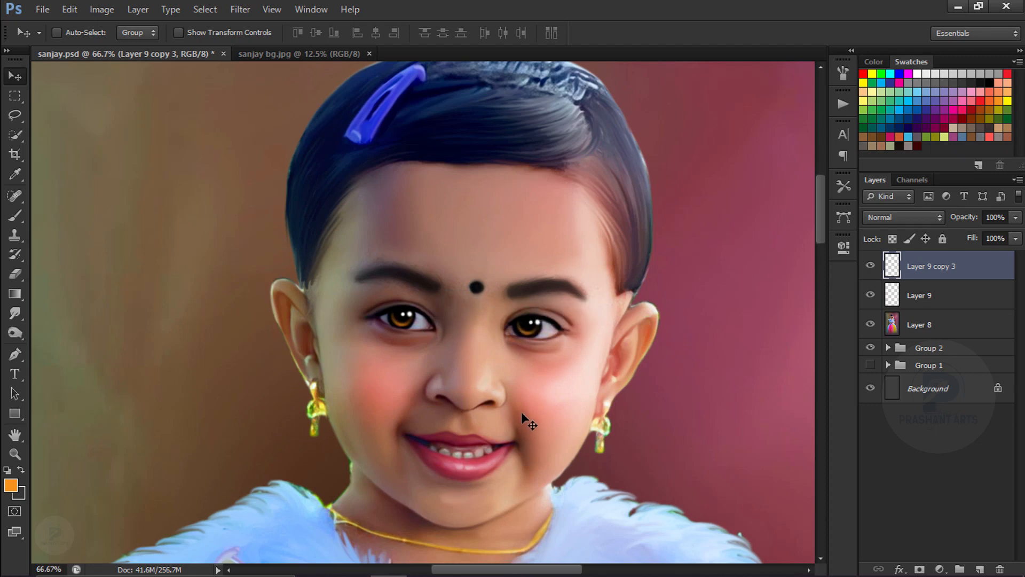
{"action": "key", "text": "Delete"}
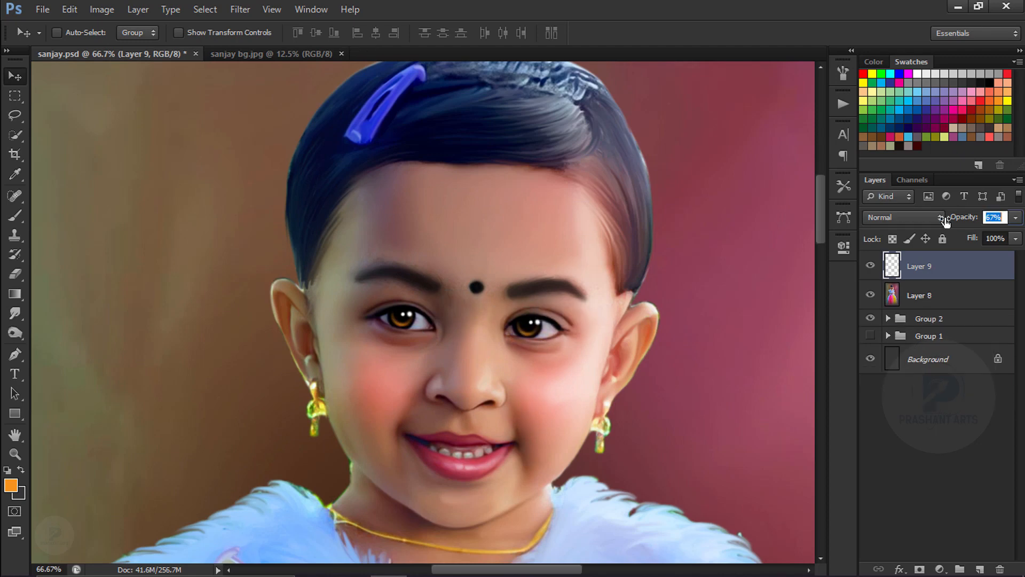
Step: Lower the eye glow layer's opacity to 51%
{"action": "key", "text": "ctrl+minus"}
{"action": "key", "text": "ctrl+minus"}
{"action": "key", "text": "ctrl+minus"}
{"action": "key", "text": "ctrl+equal"}
{"action": "key", "text": "ctrl+equal"}
{"action": "key", "text": "ctrl+equal"}
{"action": "key", "text": "ctrl+equal"}
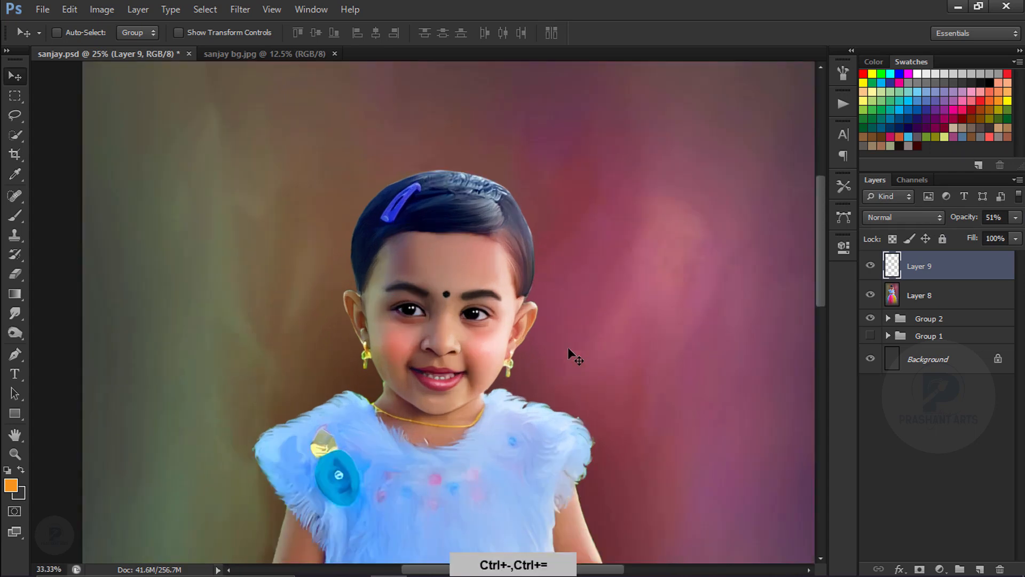
Step: Duplicate the glow layer, hide the copy with a black mask and reveal it over the irises with a white size 25 Brush
{"action": "key", "text": "ctrl+j"}
{"action": "left_click", "coordinate": [919, 569], "text": "alt"}
{"action": "key", "text": "b"}
{"action": "key", "text": "d"}
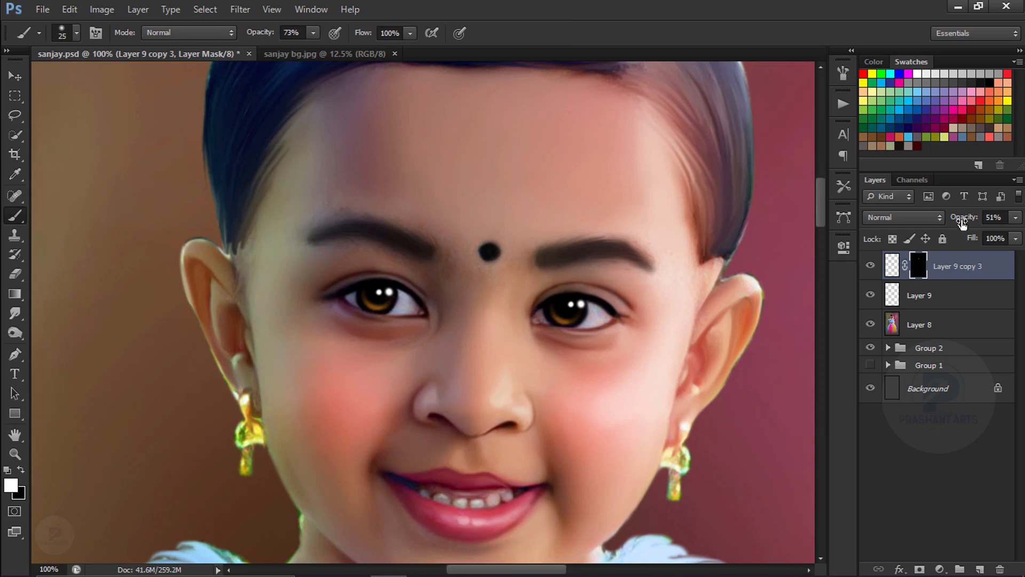
Step: Set the opacity of the lower glow layer to 36% and of its masked copy to 24%
{"action": "left_click", "coordinate": [935, 303]}
{"action": "key", "text": "ctrl+minus"}
{"action": "key", "text": "ctrl+minus"}
{"action": "key", "text": "ctrl+minus"}
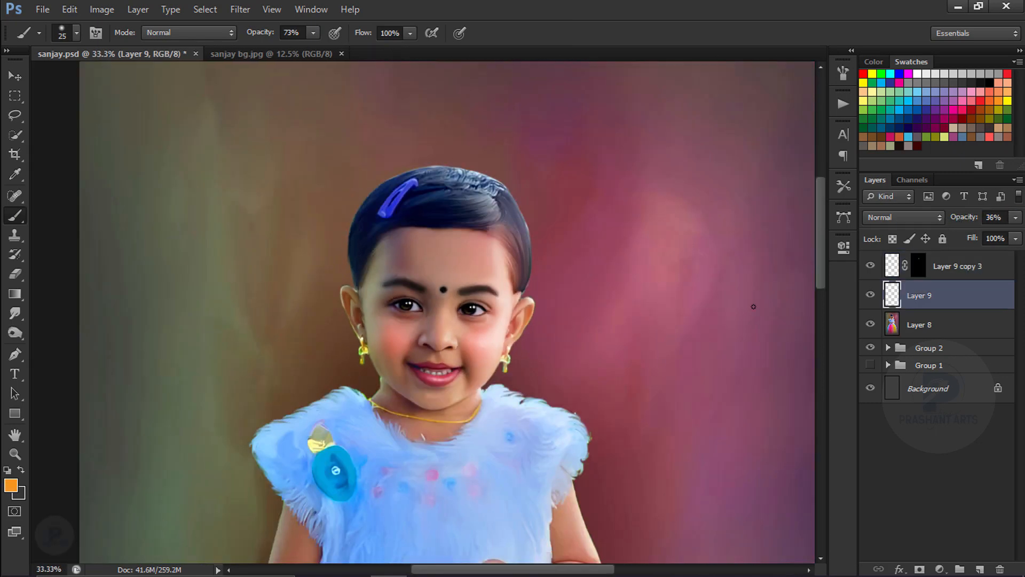
{"action": "left_click", "coordinate": [951, 272]}
{"action": "left_click_drag", "start_coordinate": [963, 217], "coordinate": [945, 219]}
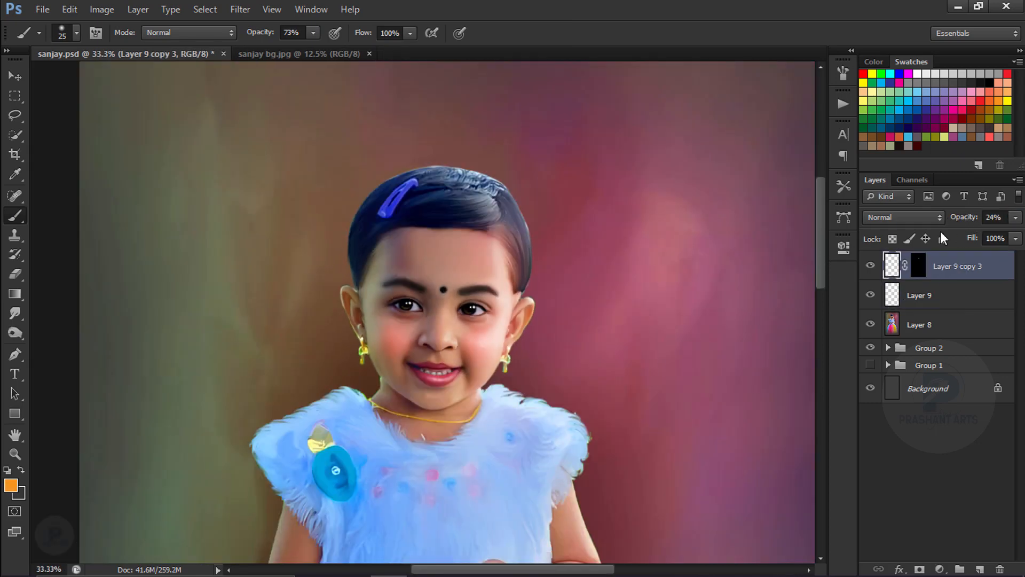
Step: Set the lower glow layer's opacity to 42% and check the eyes against the whole picture
{"action": "left_click", "coordinate": [934, 303]}
{"action": "left_click_drag", "start_coordinate": [964, 217], "coordinate": [972, 221]}
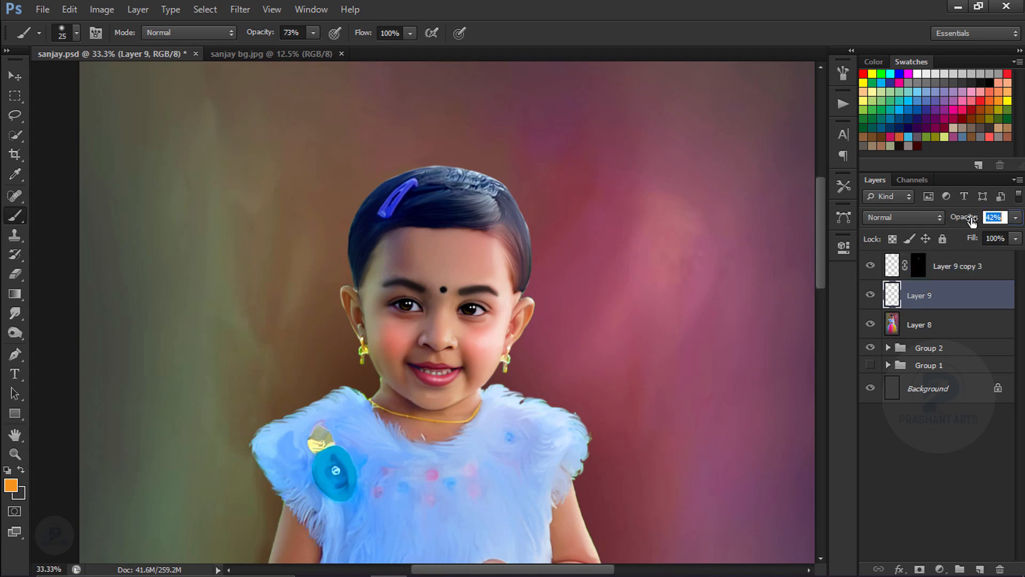
{"action": "key", "text": "ctrl+minus"}
{"action": "key", "text": "ctrl+minus"}
{"action": "key", "text": "ctrl+minus"}
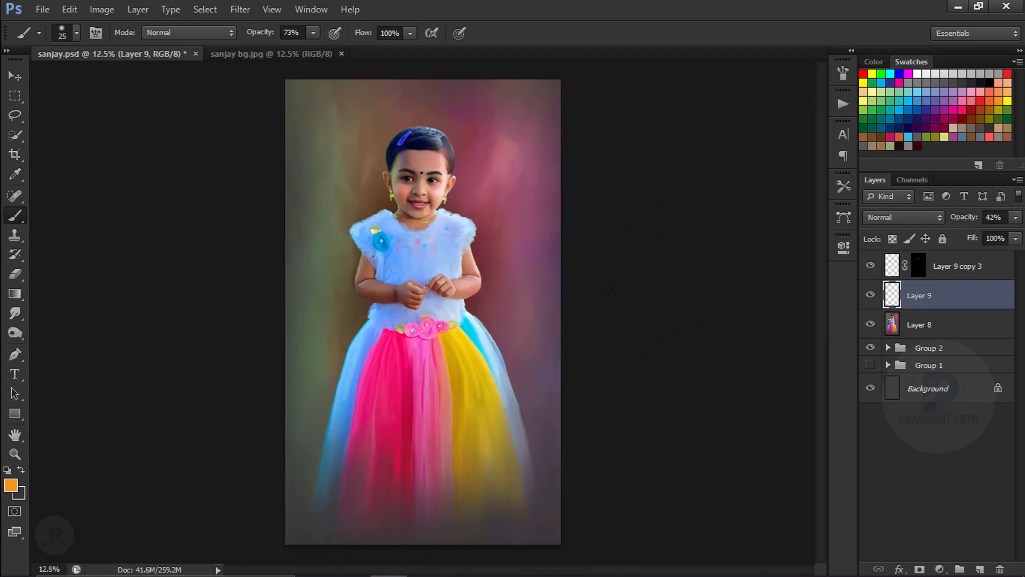
{"action": "key", "text": "ctrl+equal"}
{"action": "key", "text": "ctrl+equal"}
{"action": "key", "text": "space"}
{"action": "left_click_drag", "start_coordinate": [527, 90], "coordinate": [532, 278]}
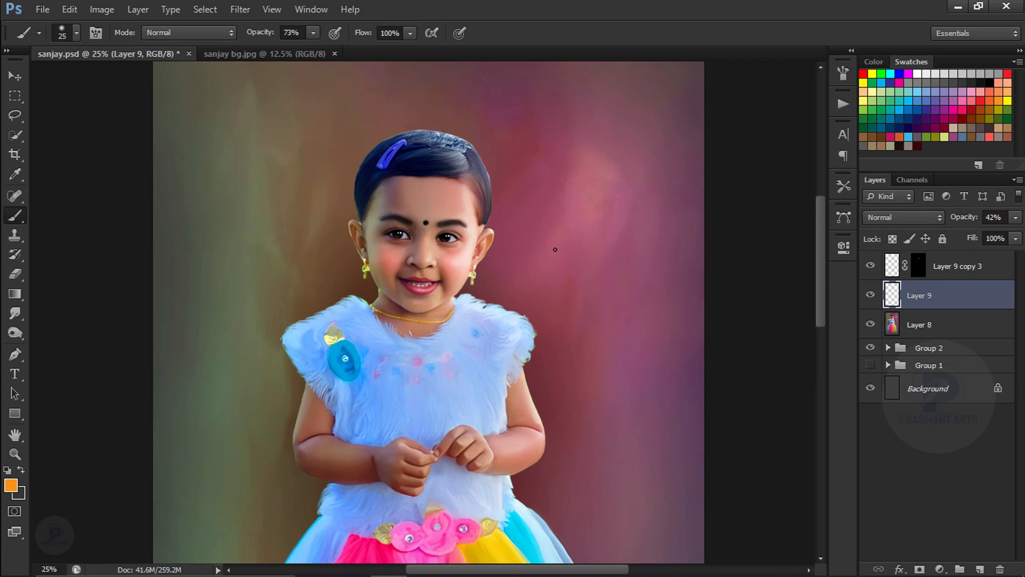
Step: Reduce the masked glow copy to 7% opacity and merge both glow layers with the girl's layer
{"action": "key", "text": "ctrl+equal"}
{"action": "left_click", "coordinate": [953, 269]}
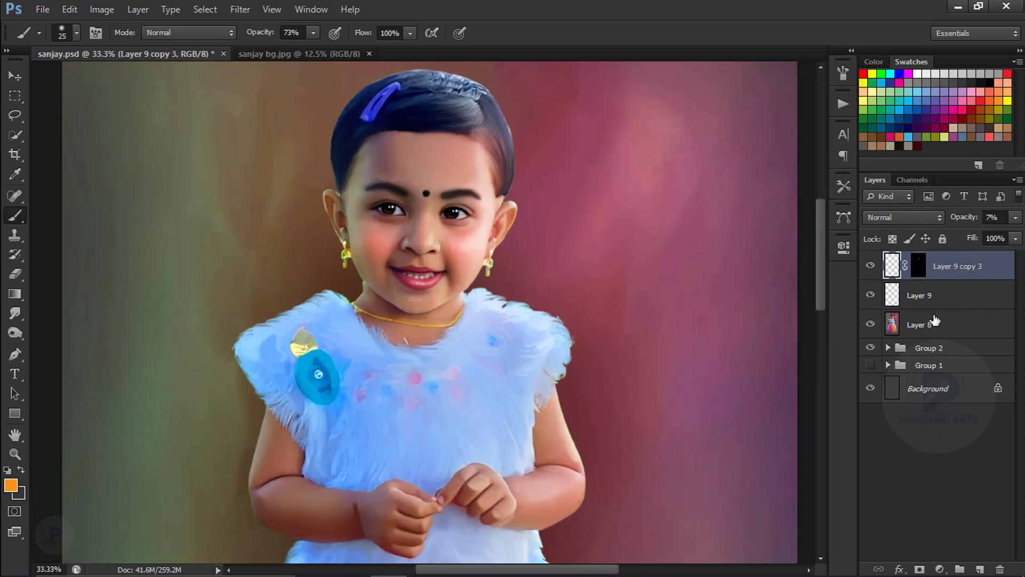
{"action": "left_click", "coordinate": [929, 322], "text": "shift"}
{"action": "key", "text": "ctrl+e"}
Step: Touch up the skin around the girl's eye with a small Smudge tip at 30% strength
{"action": "key", "text": "ctrl+equal"}
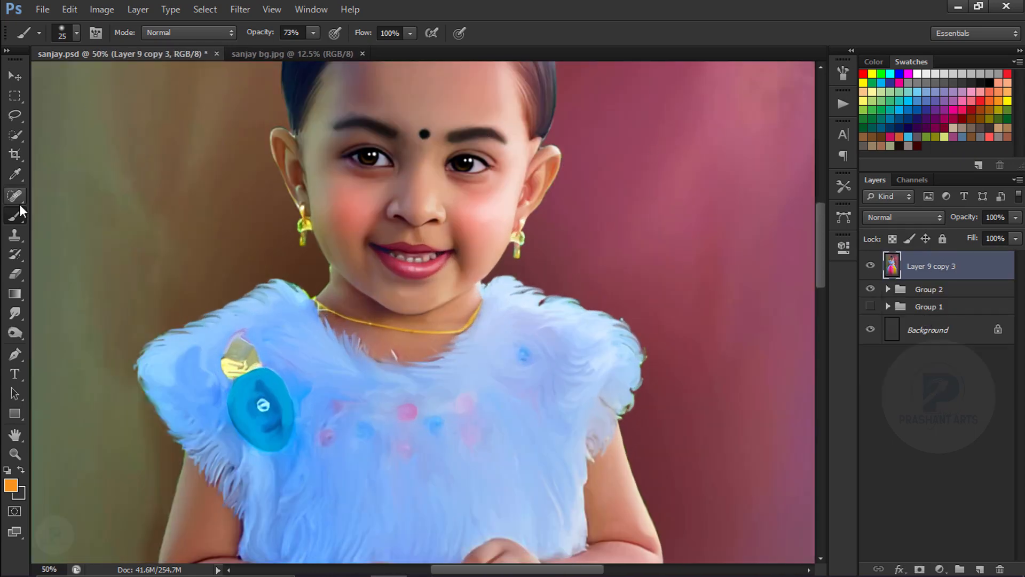
{"action": "left_click", "coordinate": [15, 313]}
{"action": "key", "text": "ctrl+equal"}
{"action": "key", "text": "ctrl+equal"}
{"action": "key", "text": "ctrl+equal"}
{"action": "key", "text": "ctrl+equal"}
{"action": "scroll", "coordinate": [407, 279], "scroll_direction": "up", "scroll_amount": 10}
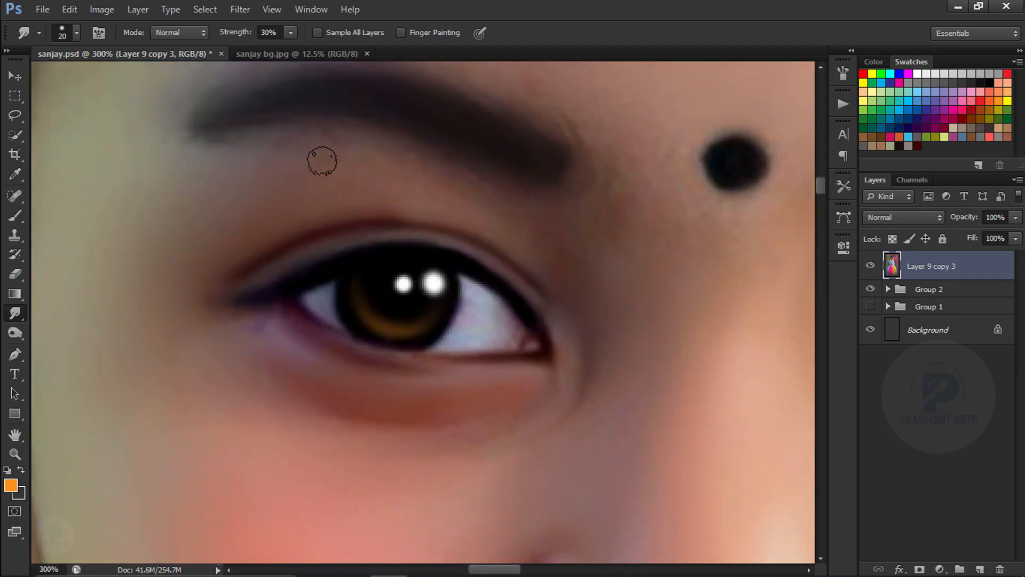
{"action": "key", "text": "ctrl+minus"}
{"action": "key", "text": "ctrl+minus"}
{"action": "key", "text": "ctrl+minus"}
Step: Add a new layer, load a three-dot hair smudge tip at 85% strength and choose cyan as the paint colour
{"action": "key", "text": "ctrl+shift+alt+n"}
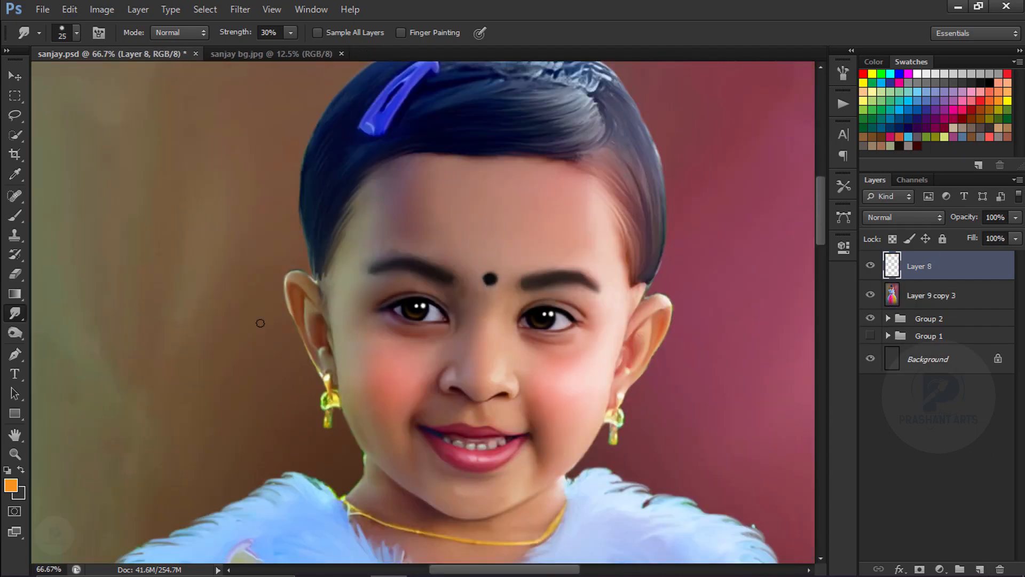
{"action": "left_click", "coordinate": [76, 33]}
{"action": "double_click", "coordinate": [57, 148]}
{"action": "left_click", "coordinate": [891, 74]}
Step: Finger-paint short cyan highlight strands with a size 25 tip into the swept hair above the forehead
{"action": "key", "text": "ctrl+equal"}
{"action": "key", "text": "ctrl+equal"}
{"action": "key", "text": "space"}
{"action": "mouse_move", "coordinate": [533, 130]}
{"action": "left_mouse_down"}
{"action": "mouse_move", "coordinate": [487, 255]}
{"action": "mouse_move", "coordinate": [396, 363]}
{"action": "left_mouse_up"}
{"action": "key", "text": "bracketright"}
{"action": "mouse_move", "coordinate": [509, 221]}
{"action": "left_mouse_down", "text": "alt"}
{"action": "mouse_move", "coordinate": [427, 225]}
{"action": "mouse_move", "coordinate": [561, 197]}
{"action": "left_mouse_up", "text": "alt"}
{"action": "left_click_drag", "start_coordinate": [544, 247], "coordinate": [590, 224], "text": "alt"}
{"action": "left_click_drag", "start_coordinate": [561, 267], "coordinate": [614, 255], "text": "alt"}
{"action": "left_click_drag", "start_coordinate": [593, 296], "coordinate": [507, 312], "text": "alt"}
{"action": "left_click_drag", "start_coordinate": [579, 302], "coordinate": [638, 277], "text": "alt"}
Step: Extend the cyan strands across the upper part of the swept hair towards the blue hair clip
{"action": "key", "text": "space"}
{"action": "left_click_drag", "start_coordinate": [492, 229], "coordinate": [662, 281]}
{"action": "left_click_drag", "start_coordinate": [635, 241], "coordinate": [566, 228], "text": "alt"}
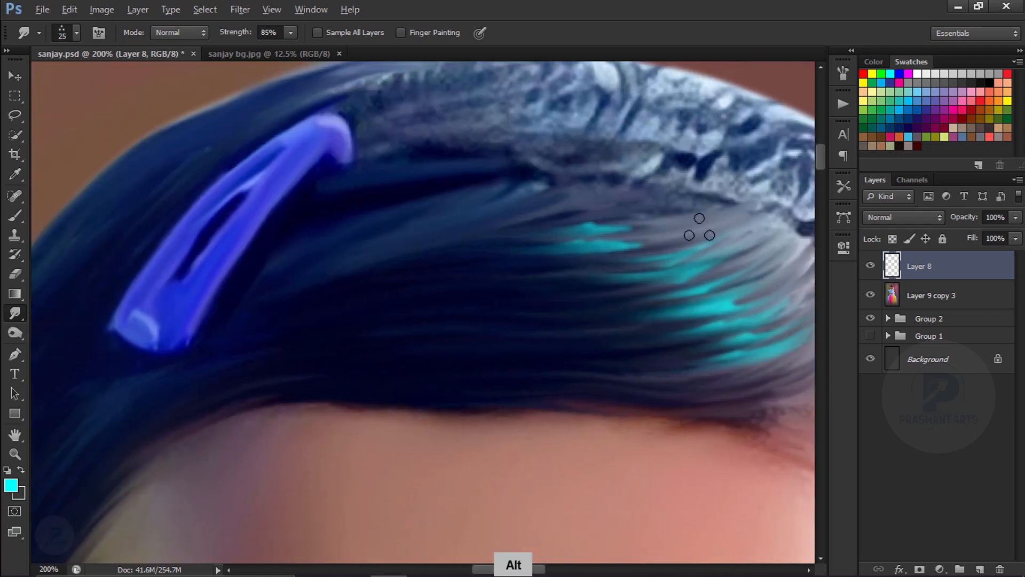
{"action": "left_click_drag", "start_coordinate": [705, 233], "coordinate": [470, 262]}
{"action": "left_click_drag", "start_coordinate": [480, 220], "coordinate": [395, 251], "text": "alt"}
{"action": "left_click_drag", "start_coordinate": [523, 207], "coordinate": [368, 259]}
{"action": "left_click_drag", "start_coordinate": [619, 213], "coordinate": [417, 257]}
Step: Finger-paint cyan highlight strands down the side hair below the blue clip and smudge them into the dark hair
{"action": "key", "text": "space"}
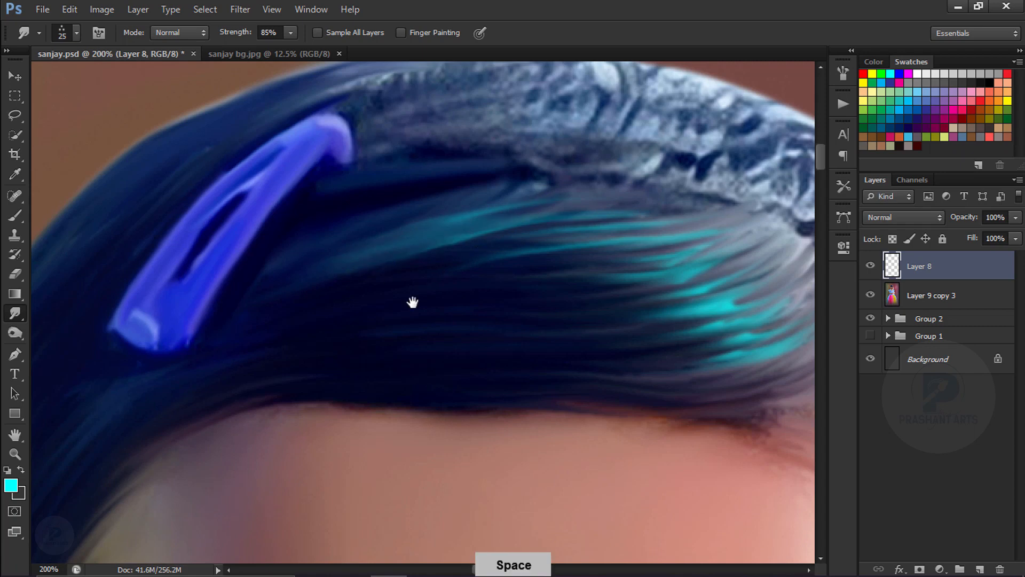
{"action": "left_click_drag", "start_coordinate": [411, 300], "coordinate": [678, 186]}
{"action": "left_click_drag", "start_coordinate": [331, 320], "coordinate": [272, 379], "text": "alt"}
{"action": "left_click_drag", "start_coordinate": [315, 299], "coordinate": [238, 411], "text": "alt"}
{"action": "left_click_drag", "start_coordinate": [310, 198], "coordinate": [241, 288], "text": "alt"}
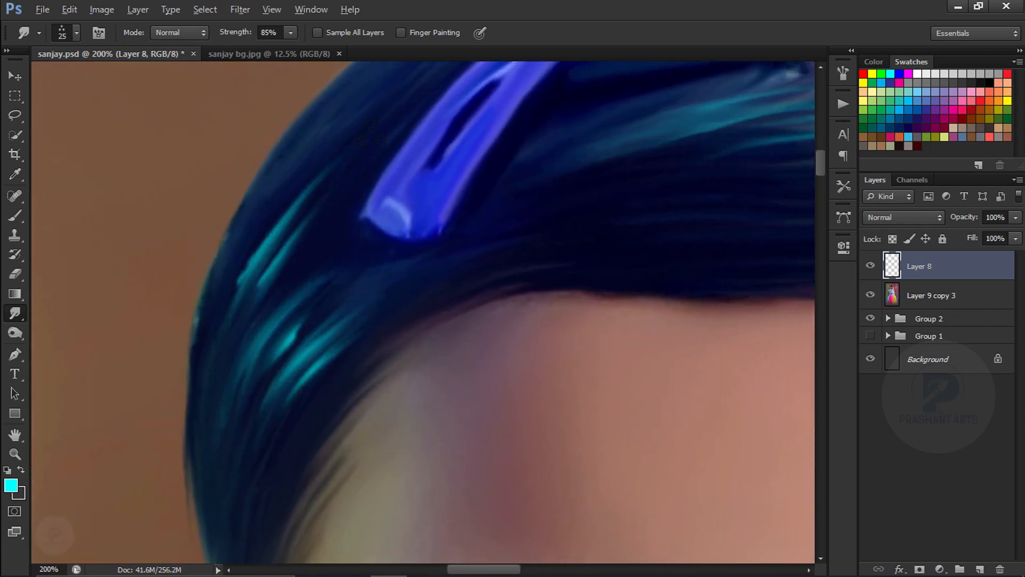
{"action": "left_click_drag", "start_coordinate": [318, 160], "coordinate": [224, 320], "text": "alt"}
{"action": "left_click_drag", "start_coordinate": [315, 230], "coordinate": [224, 374], "text": "alt"}
{"action": "left_click_drag", "start_coordinate": [400, 291], "coordinate": [305, 387], "text": "alt"}
{"action": "left_click_drag", "start_coordinate": [349, 349], "coordinate": [267, 472]}
{"action": "left_click_drag", "start_coordinate": [409, 280], "coordinate": [270, 451]}
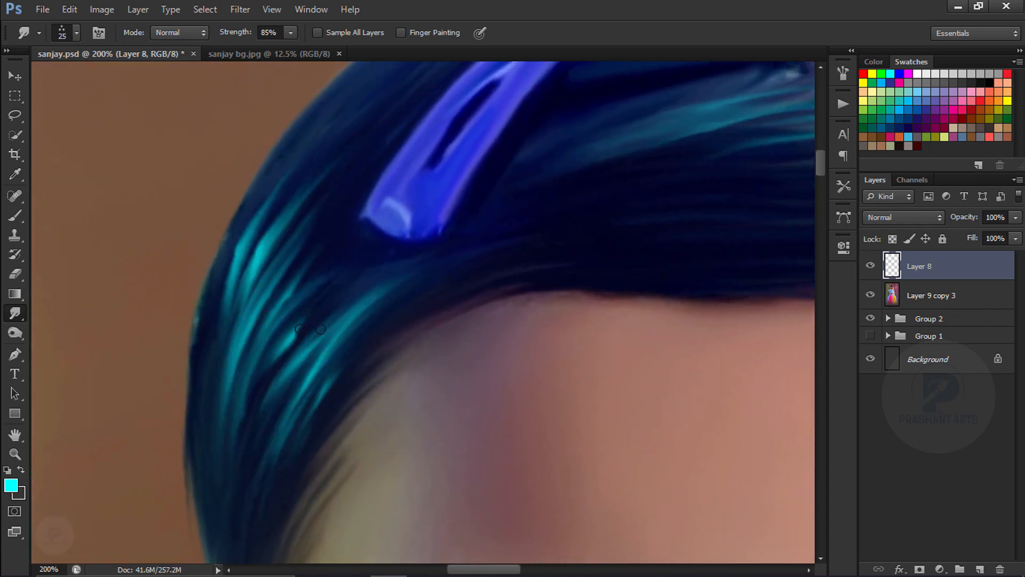
{"action": "left_click_drag", "start_coordinate": [352, 275], "coordinate": [267, 416]}
Step: Smudge another cyan highlight strand inward through the swept hair beside the silver hair band
{"action": "key", "text": "ctrl+minus"}
{"action": "key", "text": "ctrl+minus"}
{"action": "key", "text": "space"}
{"action": "key", "text": "ctrl+plus"}
{"action": "key", "text": "ctrl+plus"}
{"action": "mouse_move", "coordinate": [621, 245]}
{"action": "left_mouse_down"}
{"action": "mouse_move", "coordinate": [444, 262]}
{"action": "mouse_move", "coordinate": [323, 243]}
{"action": "left_mouse_up"}
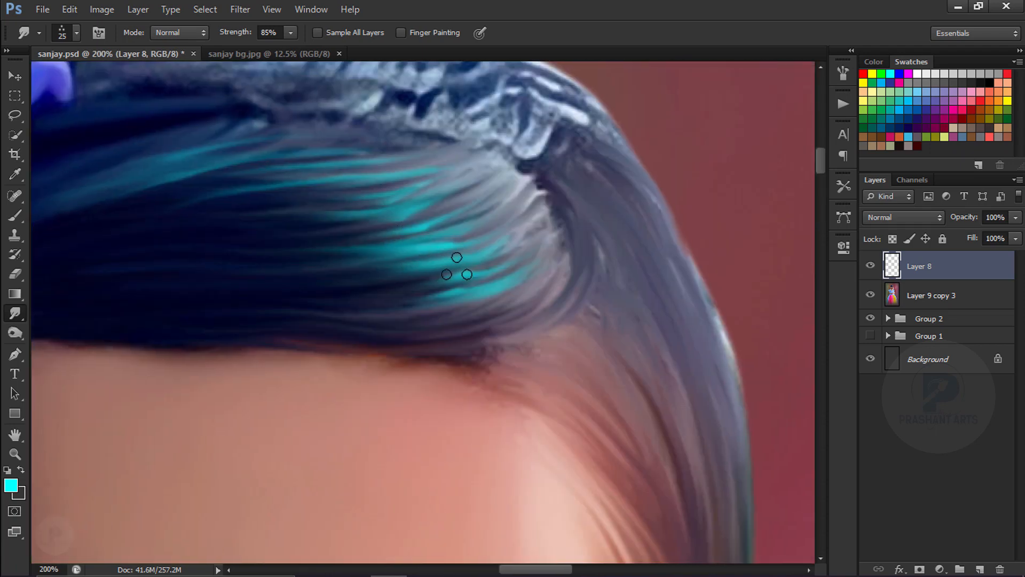
{"action": "left_click_drag", "start_coordinate": [460, 274], "coordinate": [337, 275]}
Step: Finger-paint curved cyan highlight strands down the hair between the forehead and the head's outer edge, opposite the clip
{"action": "key", "text": "space"}
{"action": "mouse_move", "coordinate": [653, 352]}
{"action": "left_mouse_down"}
{"action": "mouse_move", "coordinate": [450, 291]}
{"action": "mouse_move", "coordinate": [454, 235]}
{"action": "left_mouse_up"}
{"action": "mouse_move", "coordinate": [450, 345]}
{"action": "left_mouse_down", "text": "alt"}
{"action": "mouse_move", "coordinate": [400, 277]}
{"action": "mouse_move", "coordinate": [496, 416]}
{"action": "left_mouse_up", "text": "alt"}
{"action": "left_click_drag", "start_coordinate": [478, 343], "coordinate": [443, 275], "text": "alt"}
{"action": "left_click_drag", "start_coordinate": [504, 441], "coordinate": [456, 326], "text": "alt"}
{"action": "mouse_move", "coordinate": [467, 435]}
{"action": "left_mouse_down", "text": "alt"}
{"action": "mouse_move", "coordinate": [385, 313]}
{"action": "mouse_move", "coordinate": [353, 323]}
{"action": "left_mouse_up", "text": "alt"}
{"action": "left_click_drag", "start_coordinate": [529, 416], "coordinate": [480, 246], "text": "alt"}
{"action": "left_click_drag", "start_coordinate": [460, 368], "coordinate": [391, 277], "text": "alt"}
{"action": "left_click_drag", "start_coordinate": [472, 438], "coordinate": [379, 289], "text": "alt"}
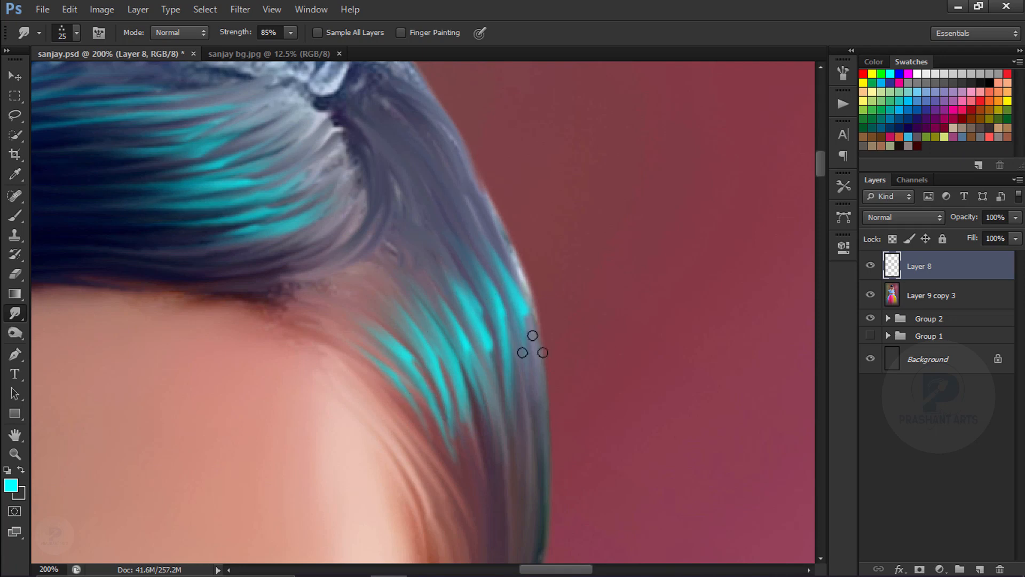
Step: Switch to Layer 9 copy 3 for retouching the silver hair band across the top of the head
{"action": "key", "text": "ctrl+minus"}
{"action": "key", "text": "ctrl+minus"}
{"action": "key", "text": "alt+bracketleft"}
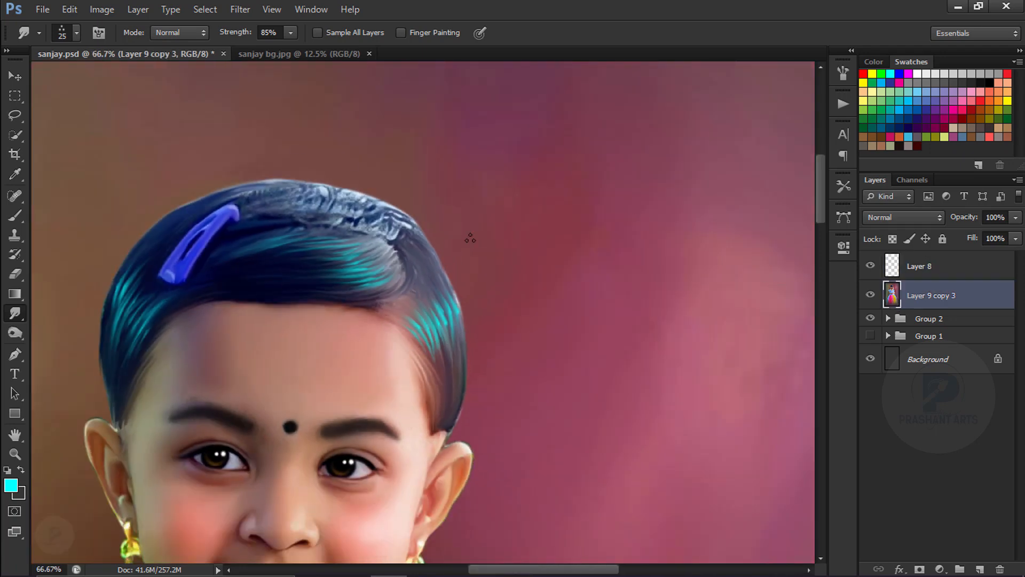
{"action": "key", "text": "ctrl+plus"}
{"action": "key", "text": "ctrl+plus"}
{"action": "key", "text": "space"}
{"action": "left_click_drag", "start_coordinate": [302, 69], "coordinate": [497, 307]}
{"action": "key", "text": "u"}
{"action": "left_click_drag", "start_coordinate": [240, 219], "coordinate": [147, 267]}
{"action": "left_click_drag", "start_coordinate": [370, 220], "coordinate": [177, 268]}
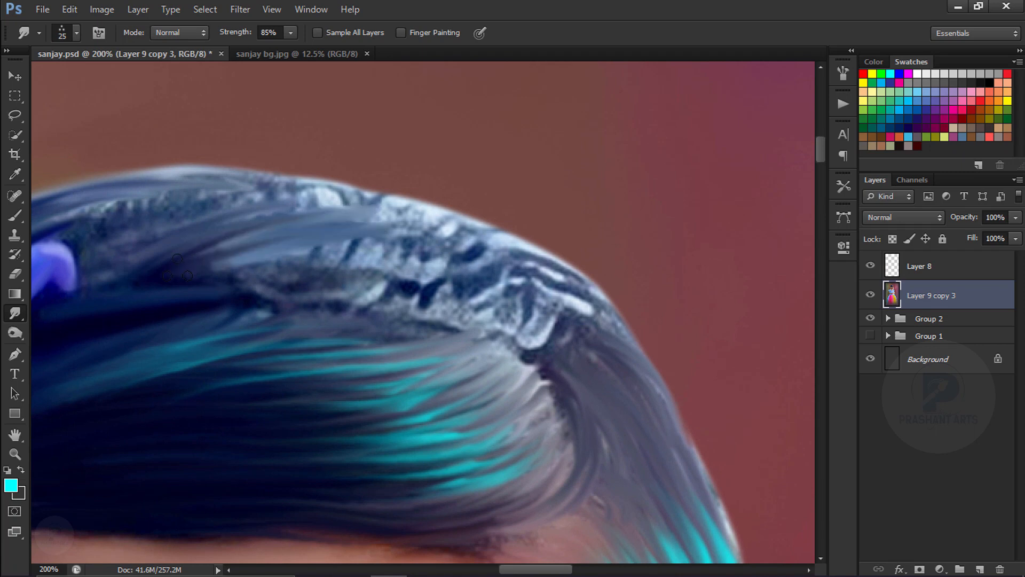
{"action": "key", "text": "ctrl+alt+z"}
{"action": "key", "text": "ctrl+alt+z"}
Step: Set the Smudge strength to 76% and brush size to 20, and smudge the silver band's end nearest the blue clip into hair strands
{"action": "left_click_drag", "start_coordinate": [238, 38], "coordinate": [233, 38]}
{"action": "key", "text": "bracketleft"}
{"action": "left_click_drag", "start_coordinate": [299, 231], "coordinate": [197, 262]}
{"action": "left_click_drag", "start_coordinate": [323, 184], "coordinate": [115, 228]}
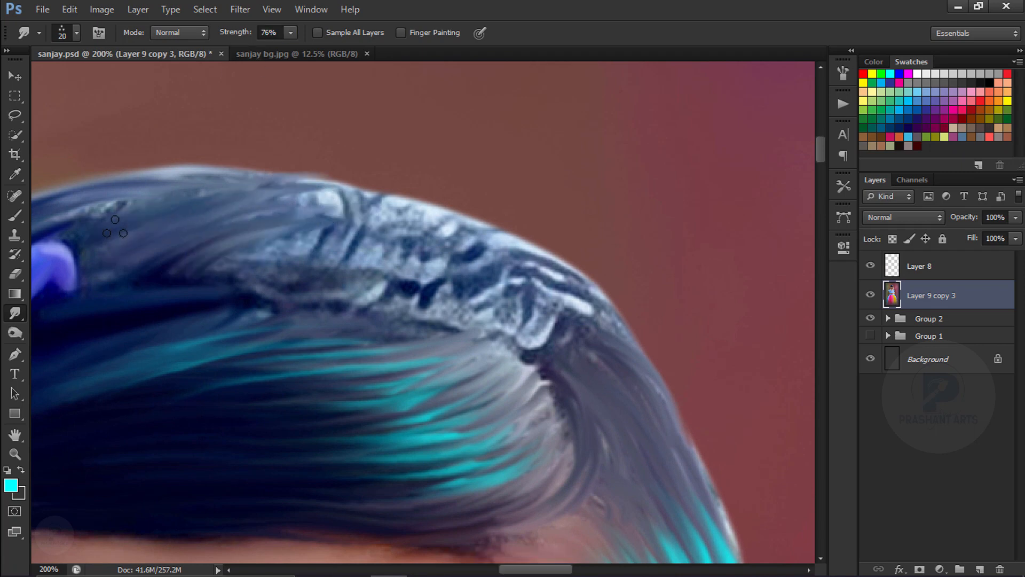
Step: Smudge the rest of the silver band into the surrounding hair with long strokes that follow the strands towards the blue clip
{"action": "left_click_drag", "start_coordinate": [408, 215], "coordinate": [213, 263]}
{"action": "left_click_drag", "start_coordinate": [438, 233], "coordinate": [240, 271]}
{"action": "left_click_drag", "start_coordinate": [416, 206], "coordinate": [286, 214]}
{"action": "left_click_drag", "start_coordinate": [475, 249], "coordinate": [267, 288]}
{"action": "left_click_drag", "start_coordinate": [462, 222], "coordinate": [299, 205]}
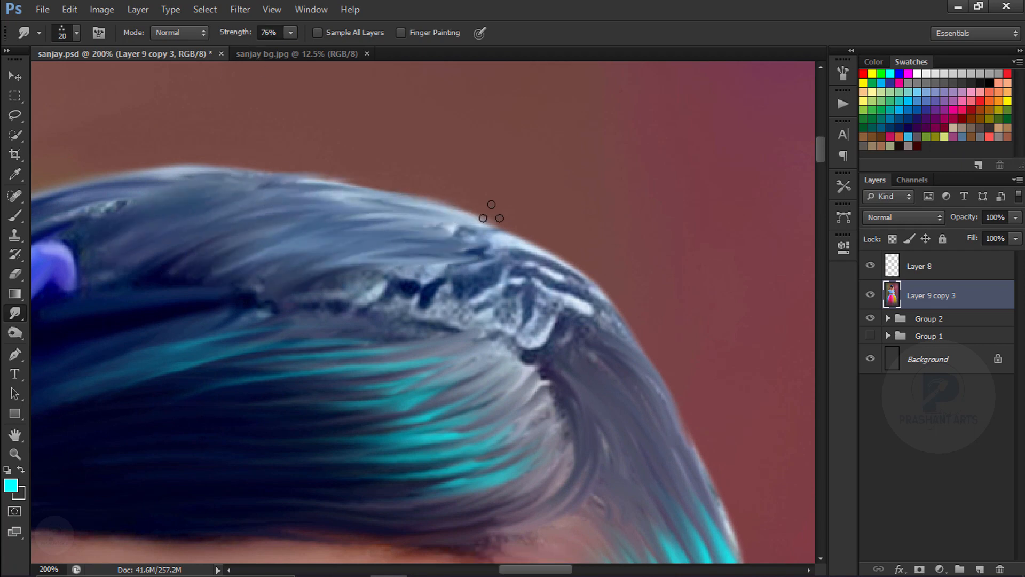
{"action": "mouse_move", "coordinate": [350, 299]}
{"action": "left_mouse_down"}
{"action": "mouse_move", "coordinate": [556, 269]}
{"action": "mouse_move", "coordinate": [413, 312]}
{"action": "left_mouse_up"}
{"action": "left_click_drag", "start_coordinate": [467, 271], "coordinate": [425, 284]}
{"action": "key", "text": "ctrl+minus"}
{"action": "key", "text": "ctrl+minus"}
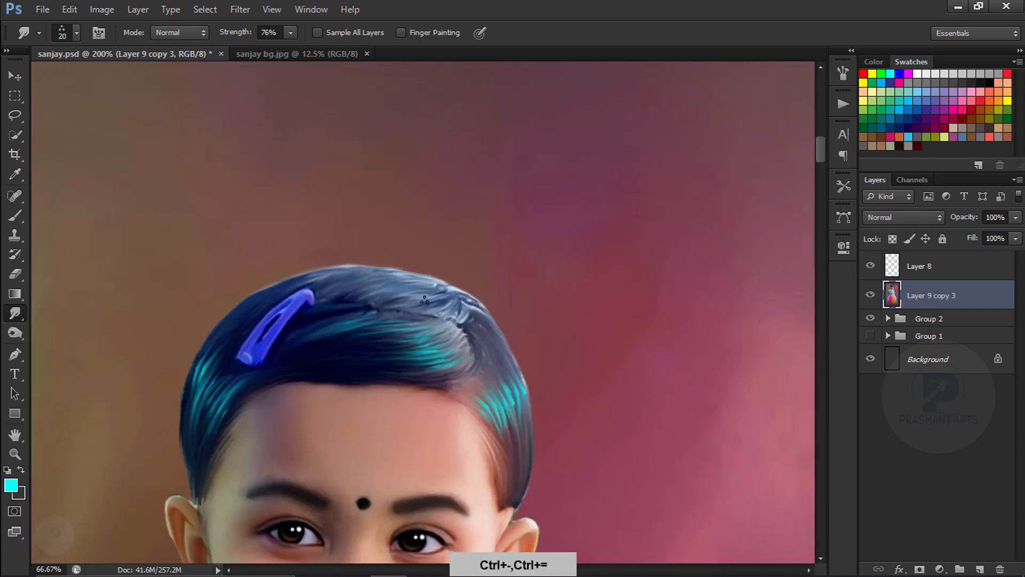
Step: Finger-paint cyan highlight strands on Layer 8 across the crown hair above the swept fringe
{"action": "left_click", "coordinate": [918, 266]}
{"action": "key", "text": "ctrl+equal"}
{"action": "key", "text": "ctrl+equal"}
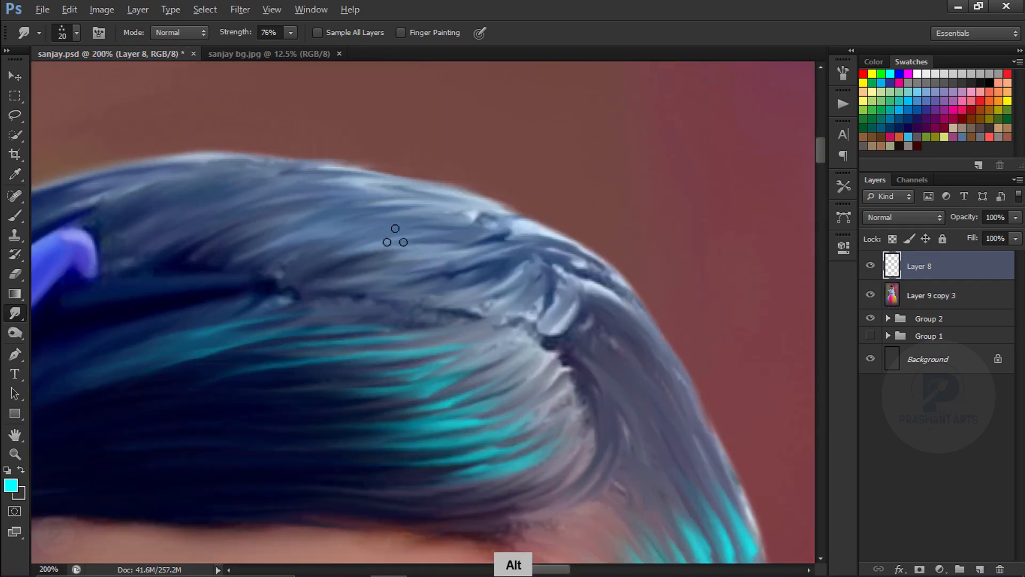
{"action": "left_click_drag", "start_coordinate": [394, 236], "coordinate": [411, 223]}
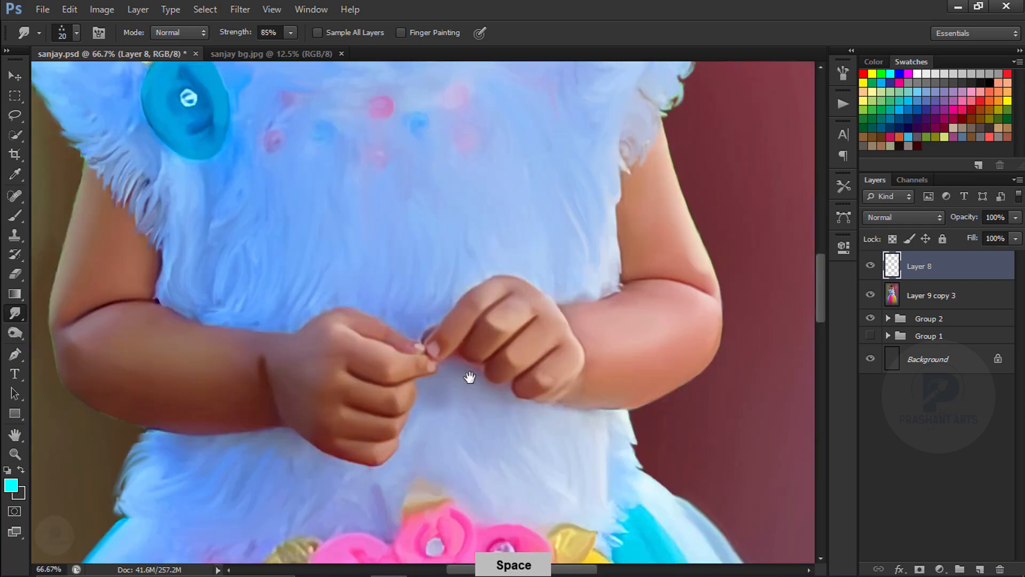
Step: Examine the dress, the head and the complete painting to judge the new hair highlights
{"action": "left_click_drag", "start_coordinate": [473, 177], "coordinate": [481, 392]}
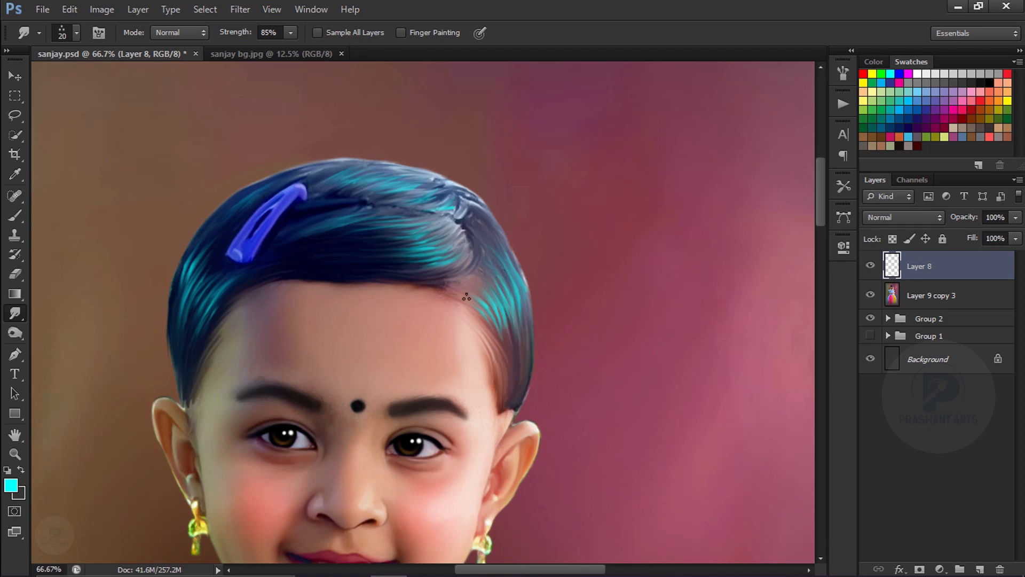
{"action": "key", "text": "ctrl+minus"}
{"action": "key", "text": "ctrl+minus"}
{"action": "key", "text": "ctrl+minus"}
{"action": "key", "text": "ctrl+minus"}
{"action": "key", "text": "ctrl+minus"}
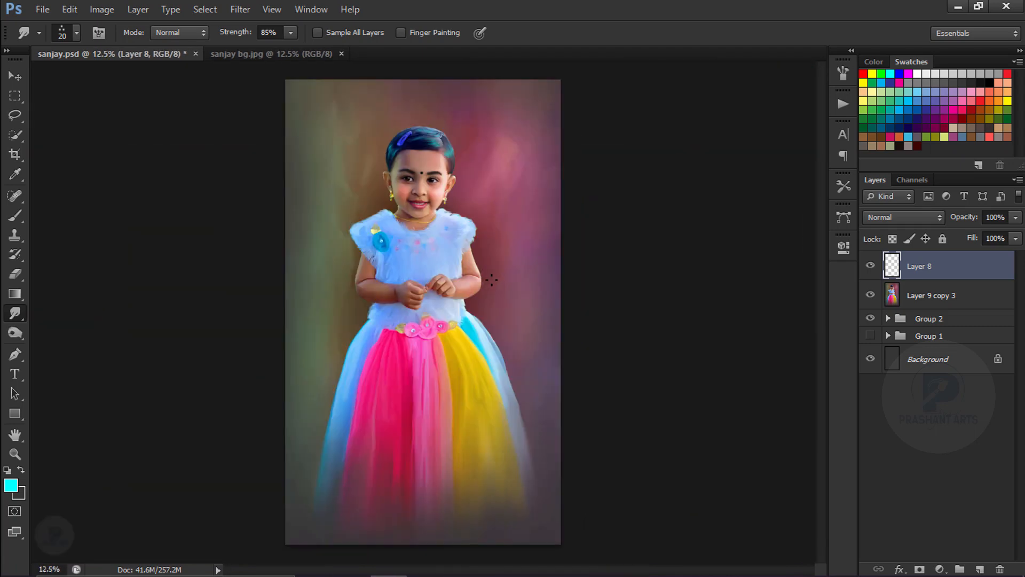
{"action": "key", "text": "ctrl+plus"}
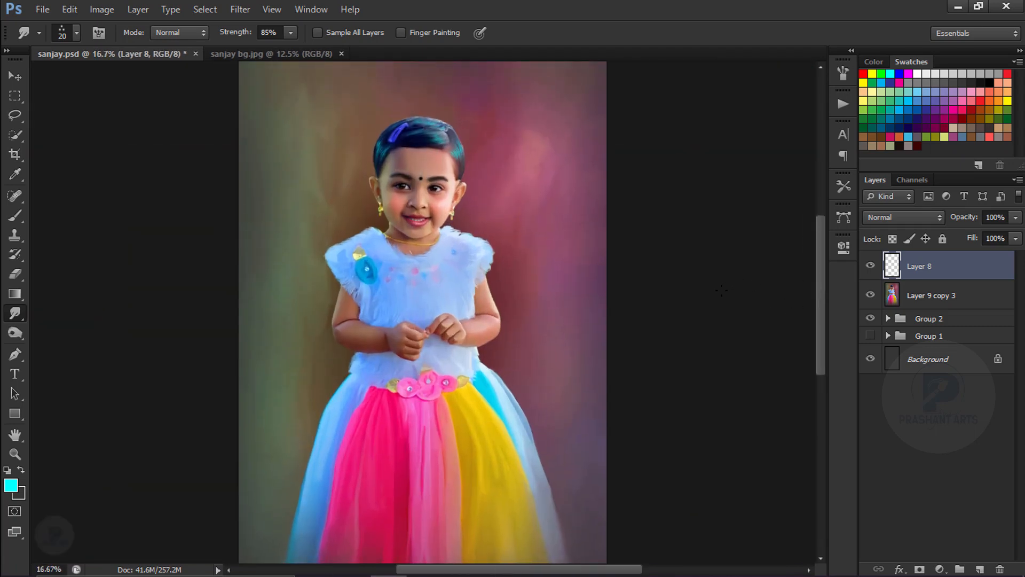
{"action": "key", "text": "ctrl+minus"}
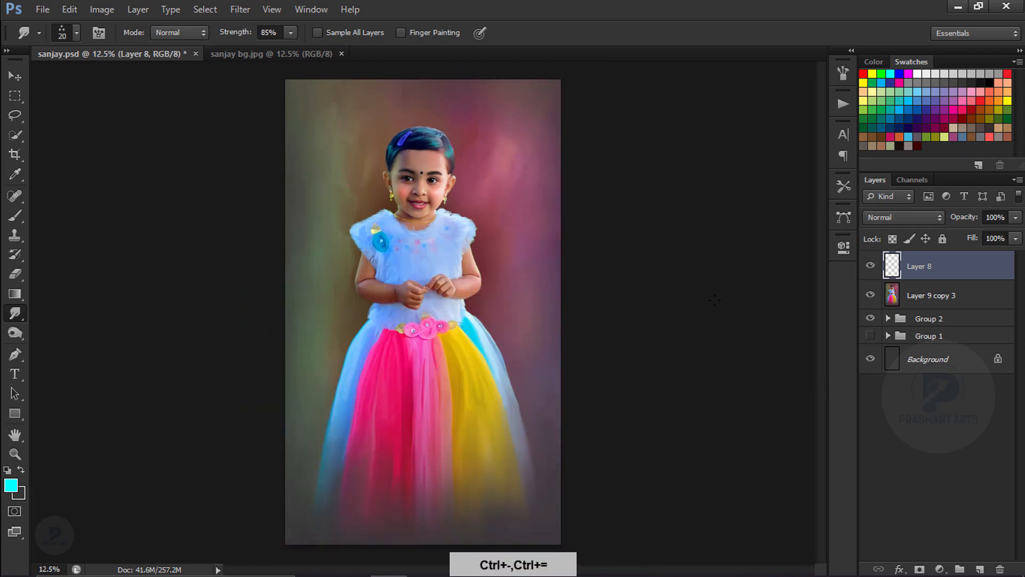
Step: Copy the girl from Layer 9 copy 3 to a new layer, using the outline of Group 2's Layer 9 copy feathered by 2 pixels
{"action": "left_click", "coordinate": [889, 319]}
{"action": "left_click", "coordinate": [904, 342], "text": "ctrl"}
{"action": "left_click", "coordinate": [902, 299]}
{"action": "key", "text": "shift+F6"}
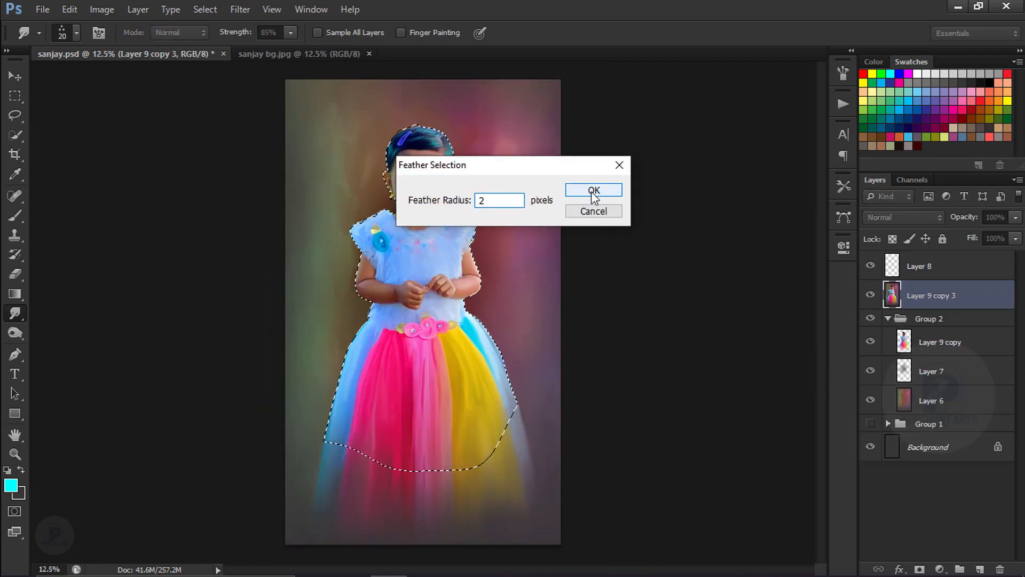
{"action": "left_click", "coordinate": [594, 191]}
{"action": "key", "text": "ctrl+j"}
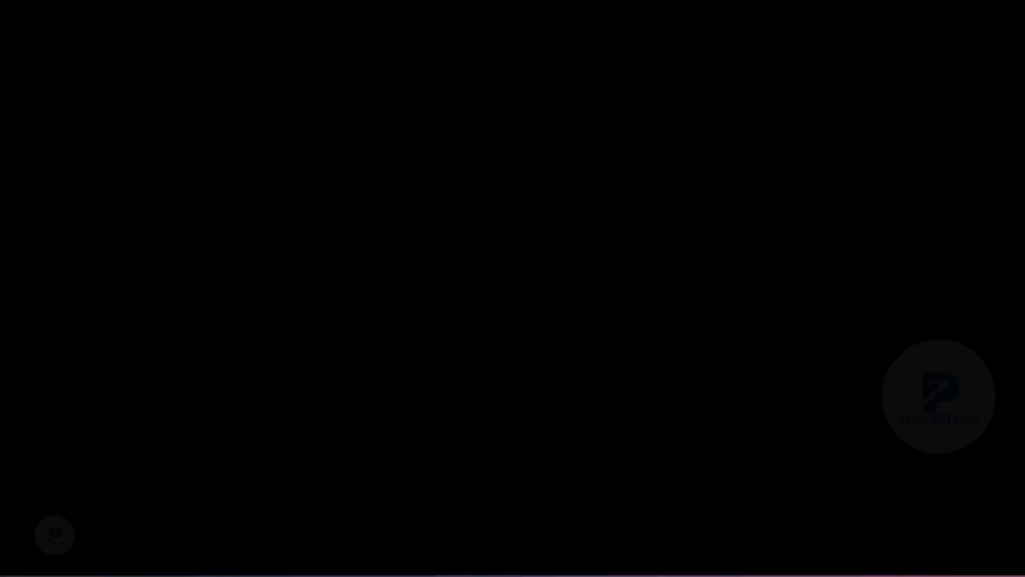